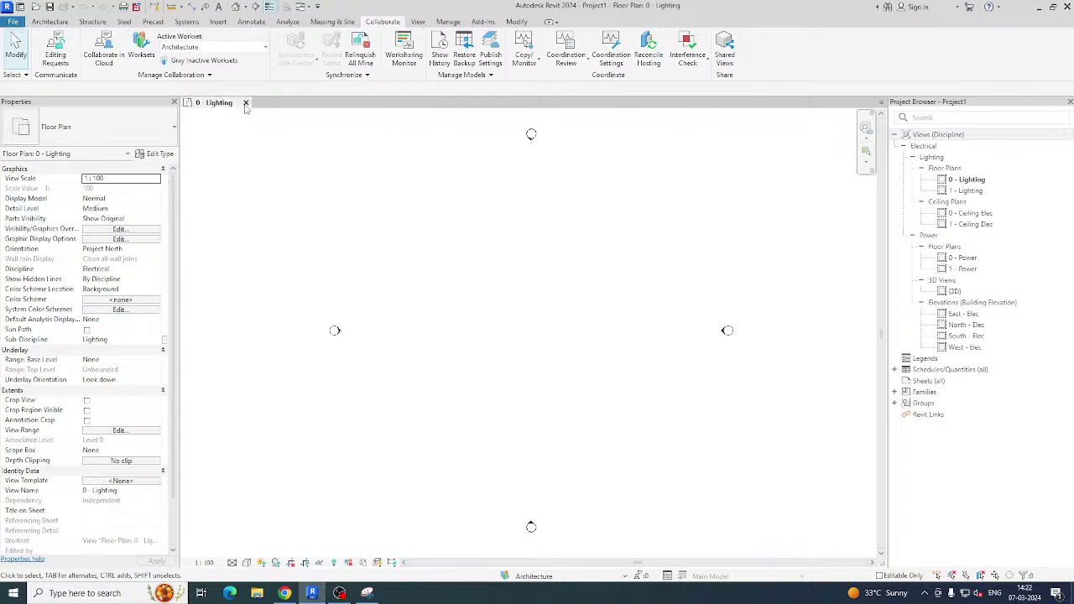
Close the 0 - Lighting floor plan of Project1 and open the recent Sample Electrical Project.
{"action": "left_click", "coordinate": [246, 104]}
{"action": "left_click", "coordinate": [558, 299]}
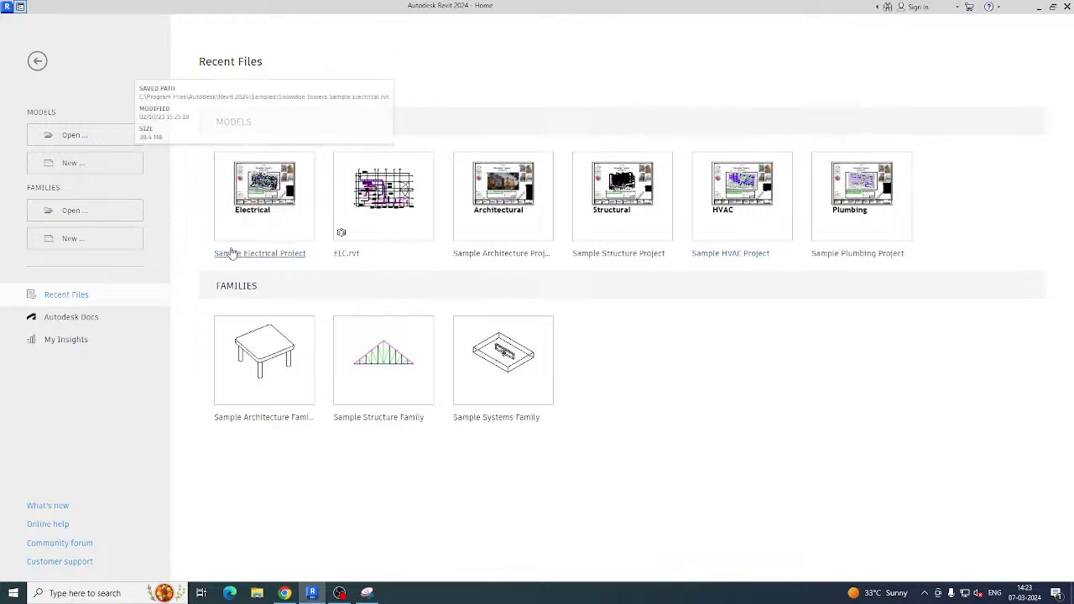
{"action": "left_click", "coordinate": [267, 207]}
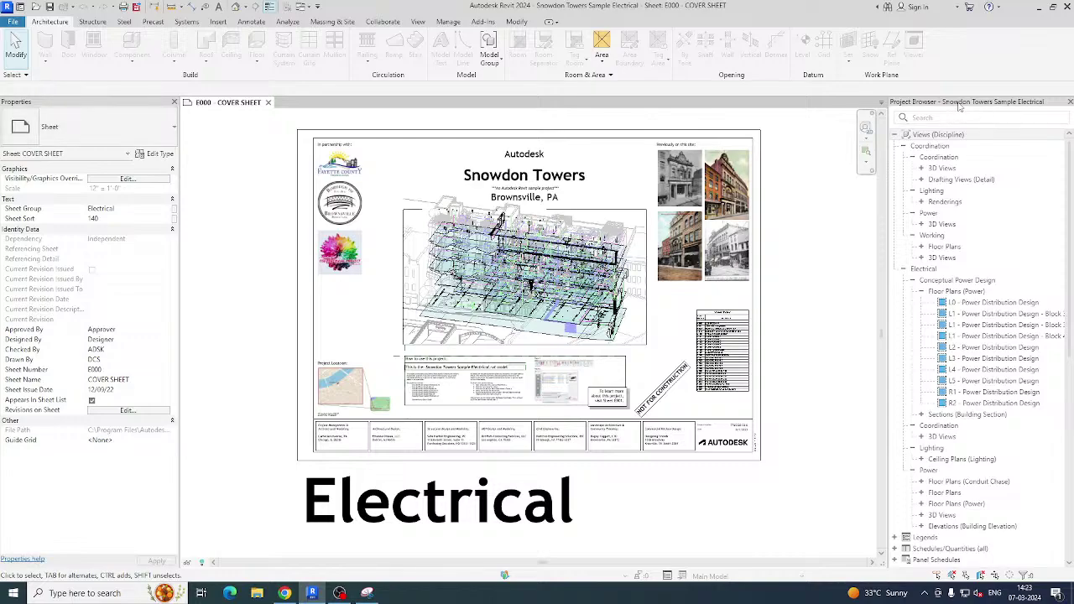
Examine the E000 cover sheet up close, including the 3D building view, project location, usage notes and consultant details.
{"action": "scroll", "coordinate": [584, 394], "scroll_direction": "up", "scroll_amount": 6}
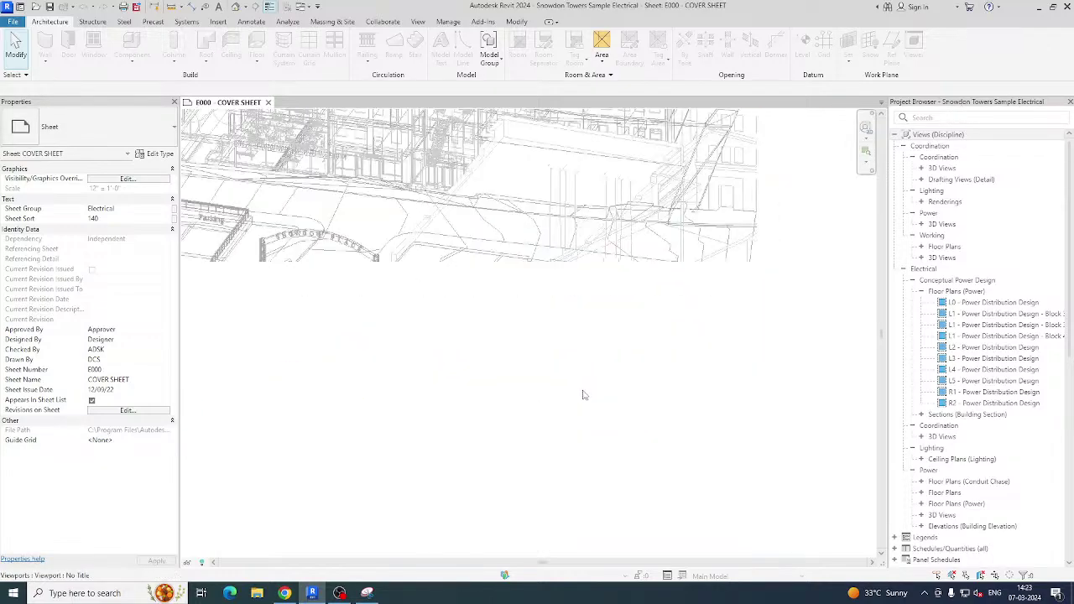
{"action": "scroll", "coordinate": [585, 395], "scroll_direction": "down", "scroll_amount": 5}
{"action": "scroll", "coordinate": [444, 143], "scroll_direction": "up", "scroll_amount": 6}
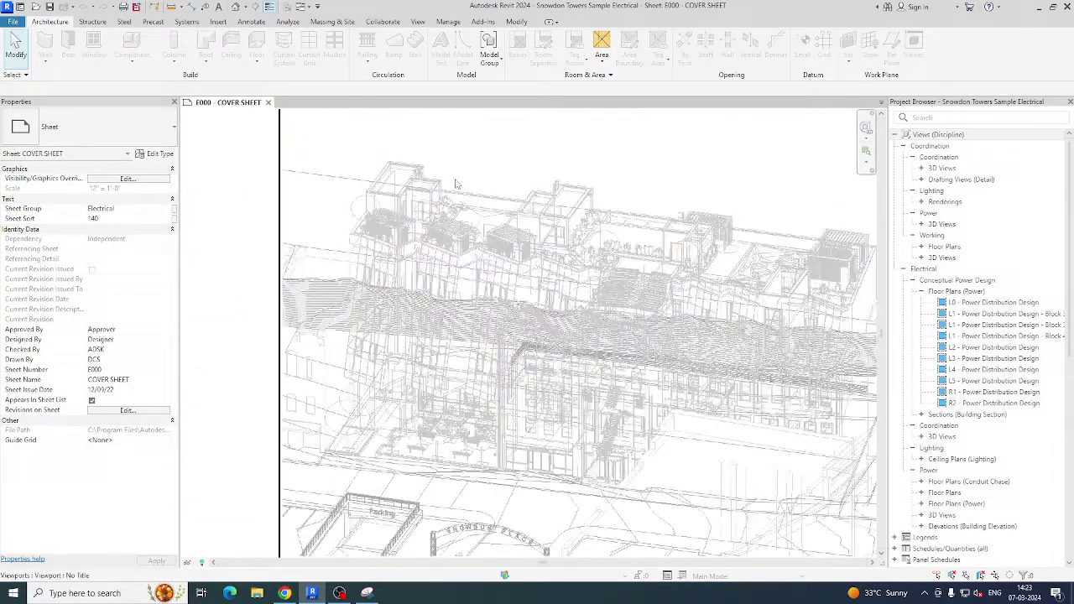
{"action": "scroll", "coordinate": [483, 327], "scroll_direction": "down", "scroll_amount": 6}
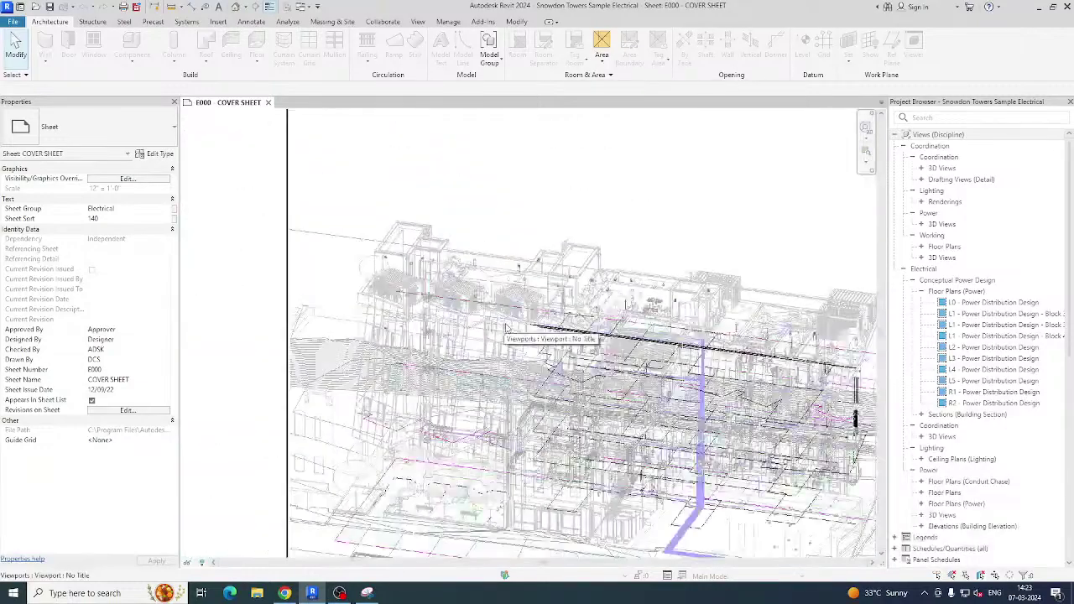
{"action": "scroll", "coordinate": [484, 327], "scroll_direction": "down", "scroll_amount": 4}
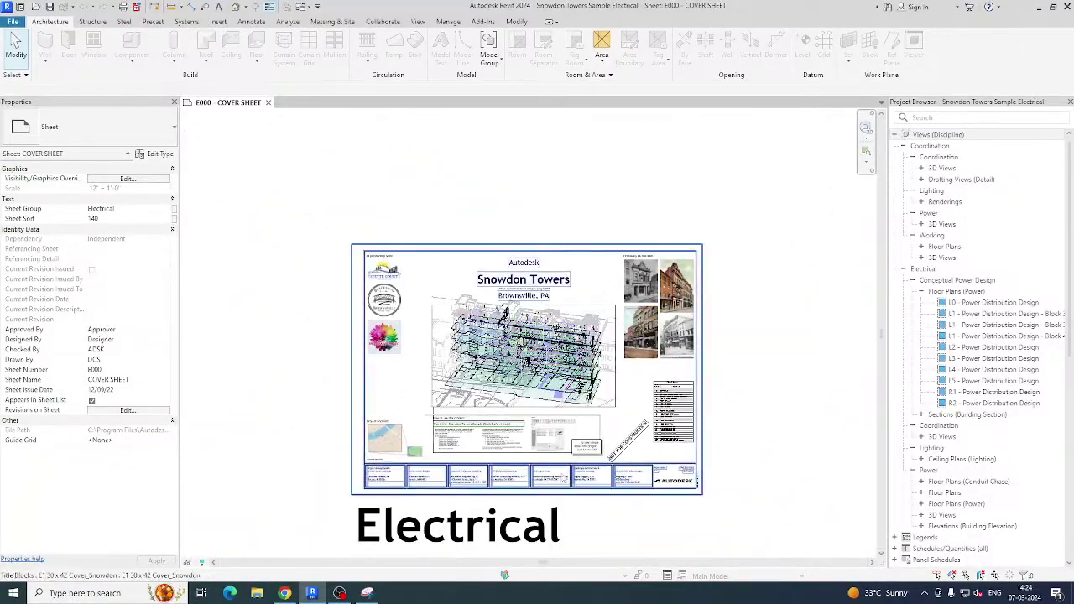
{"action": "key", "text": "z"}
{"action": "key", "text": "f"}
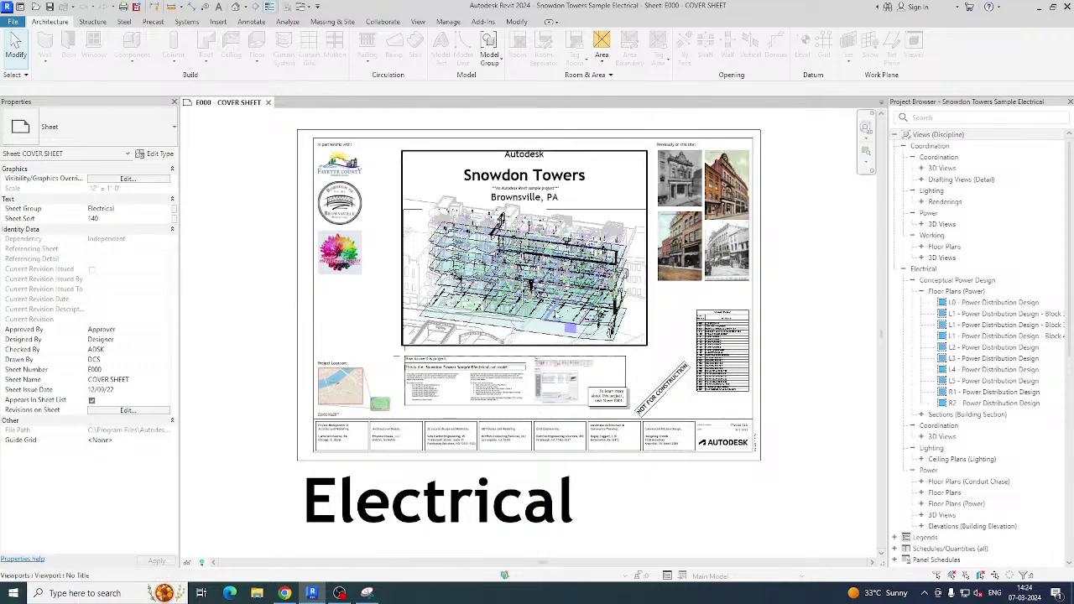
{"action": "scroll", "coordinate": [555, 313], "scroll_direction": "up", "scroll_amount": 10}
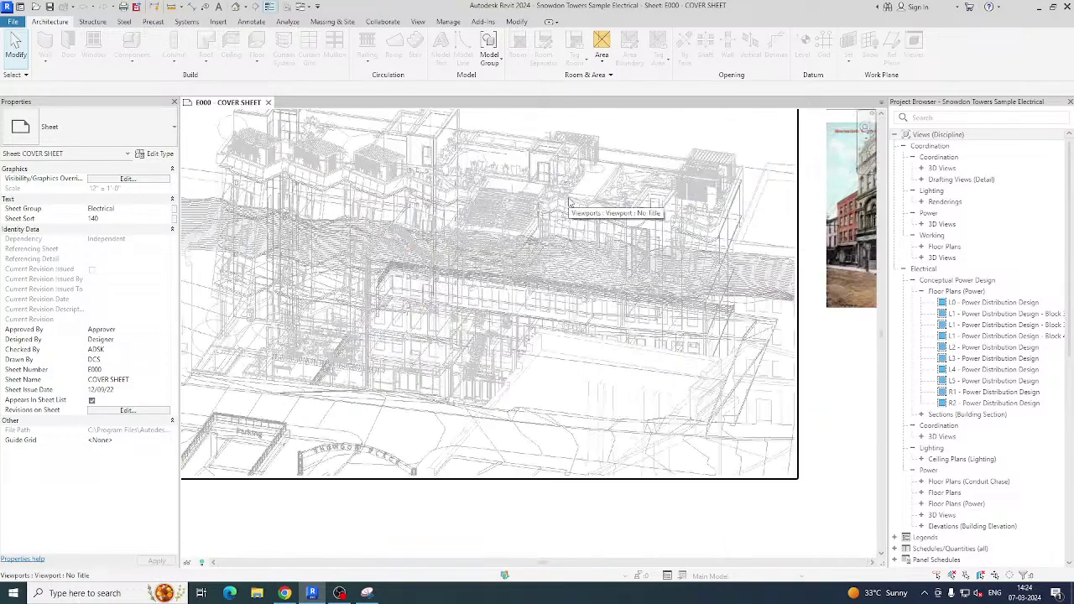
{"action": "scroll", "coordinate": [568, 201], "scroll_direction": "up", "scroll_amount": 5}
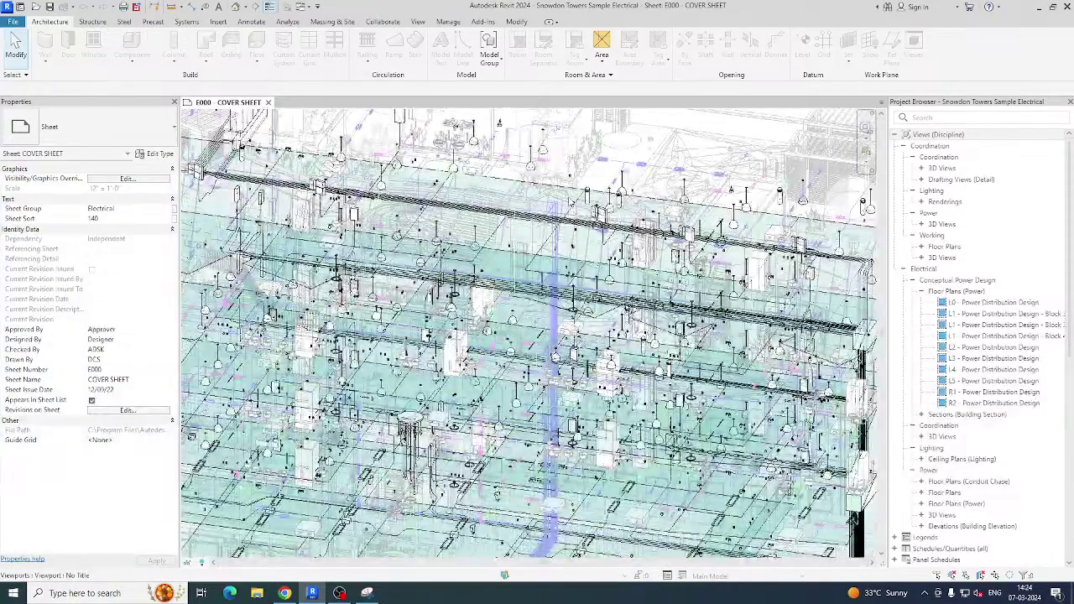
{"action": "scroll", "coordinate": [345, 399], "scroll_direction": "down", "scroll_amount": 8}
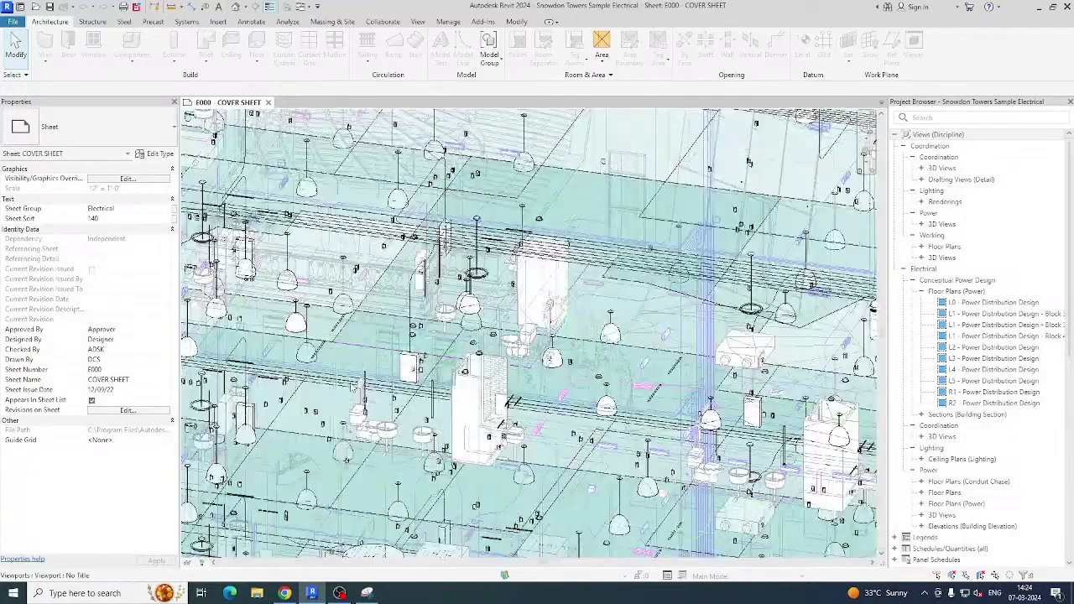
{"action": "scroll", "coordinate": [351, 388], "scroll_direction": "down", "scroll_amount": 8}
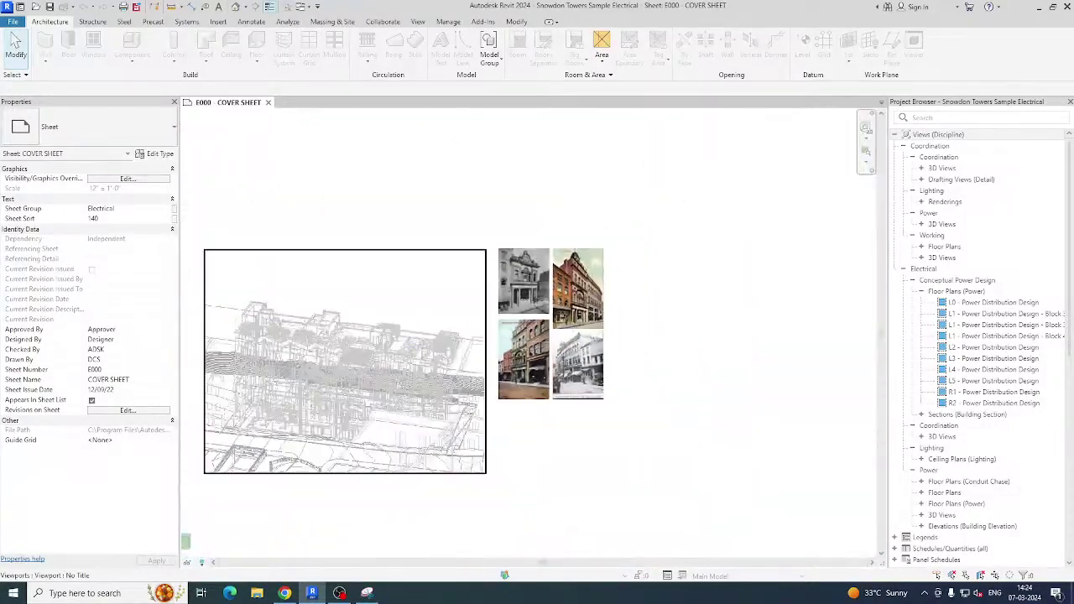
{"action": "key", "text": "z"}
{"action": "key", "text": "f"}
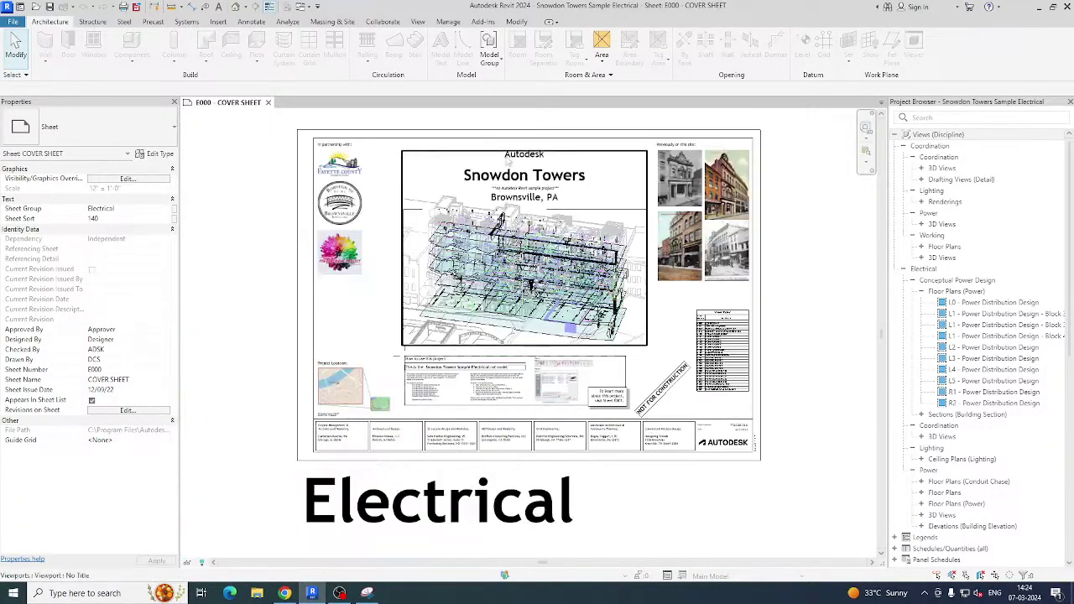
{"action": "scroll", "coordinate": [347, 455], "scroll_direction": "up", "scroll_amount": 3}
{"action": "scroll", "coordinate": [348, 455], "scroll_direction": "up", "scroll_amount": 4}
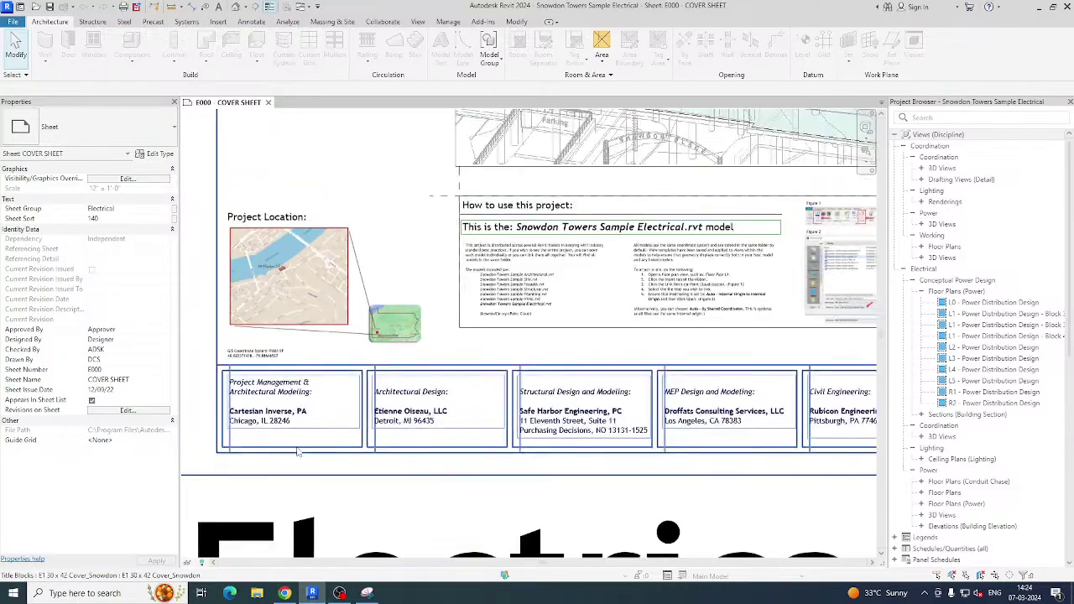
{"action": "scroll", "coordinate": [302, 455], "scroll_direction": "down", "scroll_amount": 5}
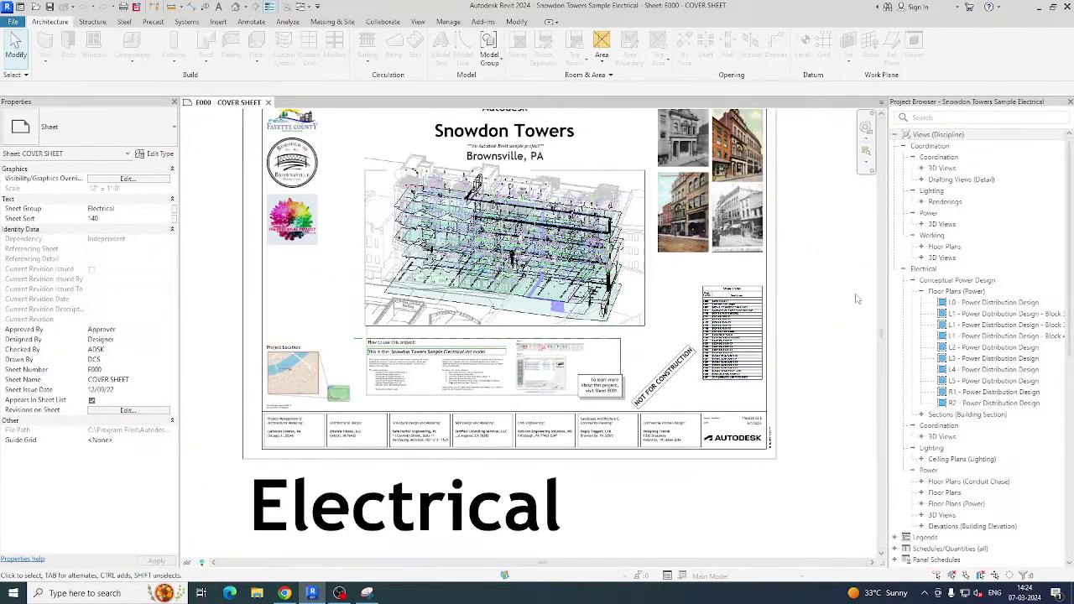
{"action": "key", "text": "z"}
{"action": "key", "text": "f"}
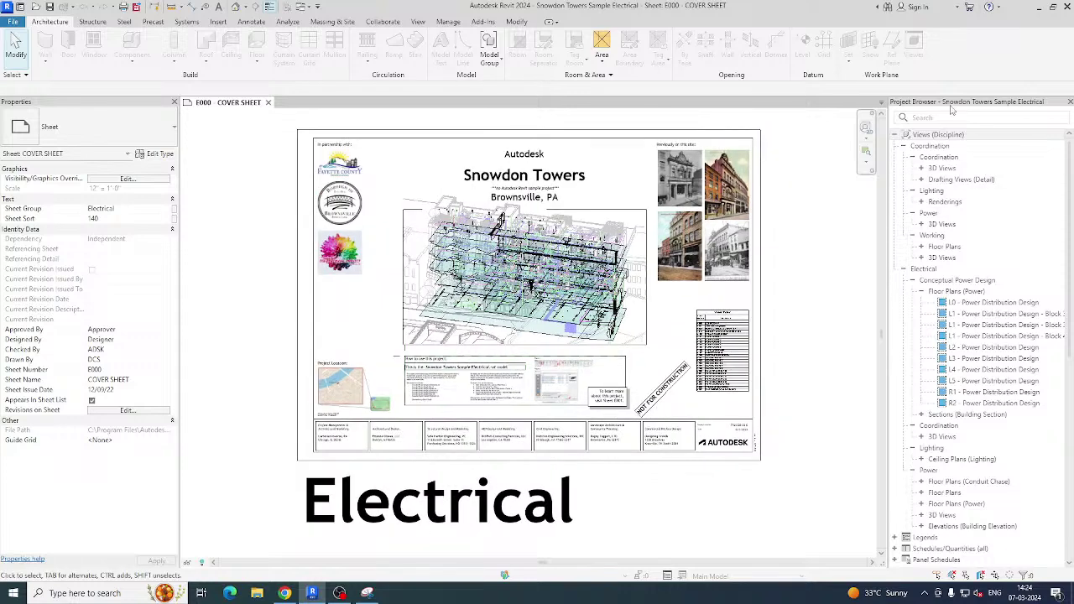
Collapse the project's Views, Sheets and Revit Links branches.
{"action": "left_click", "coordinate": [895, 134]}
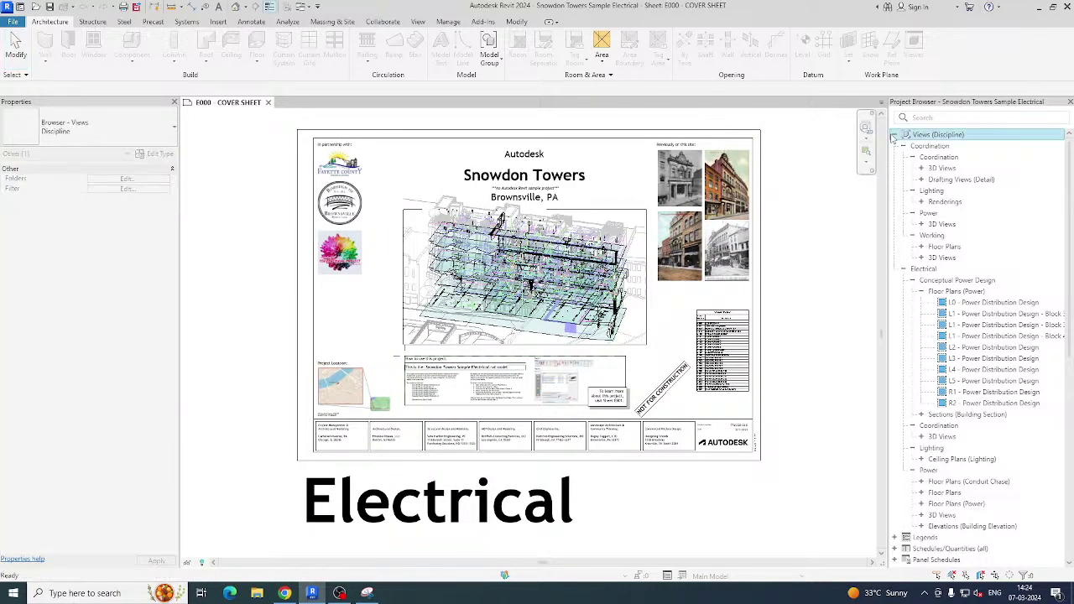
{"action": "left_click", "coordinate": [895, 180]}
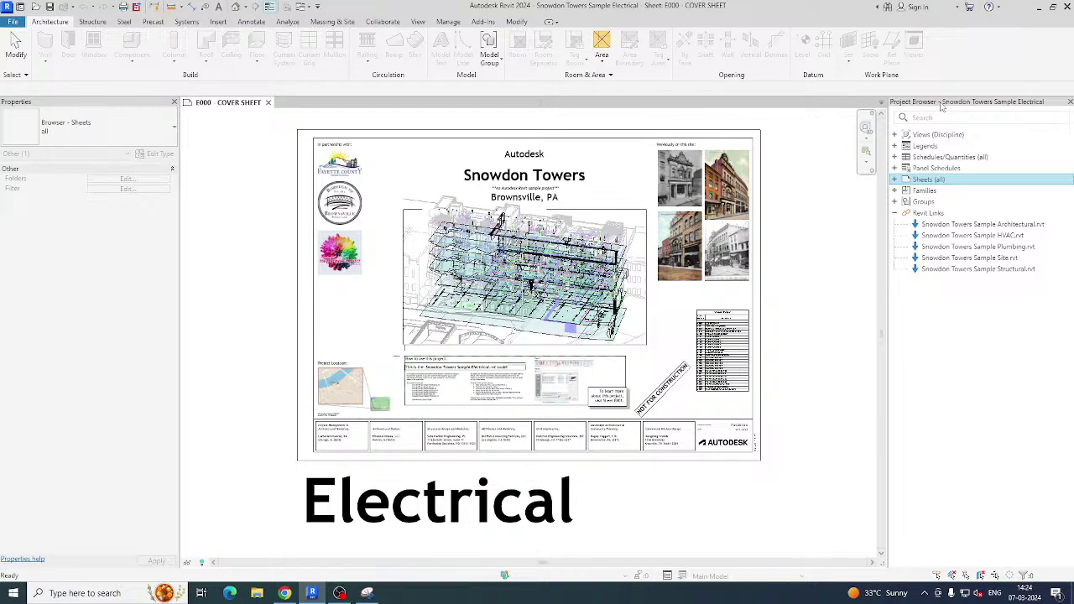
{"action": "scroll", "coordinate": [713, 186], "scroll_direction": "up", "scroll_amount": 8}
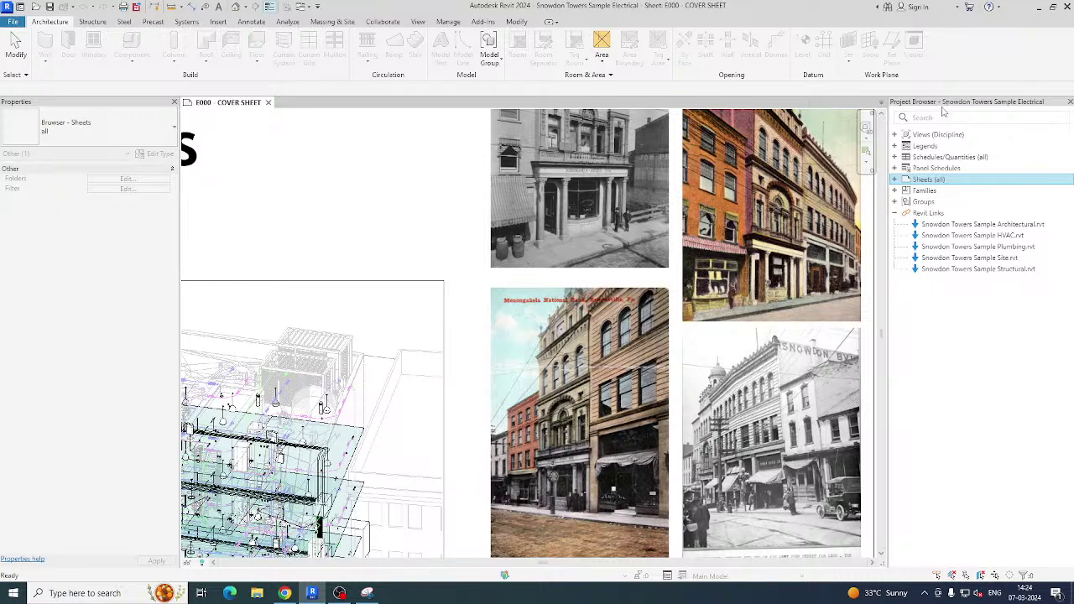
{"action": "double_click", "coordinate": [901, 214]}
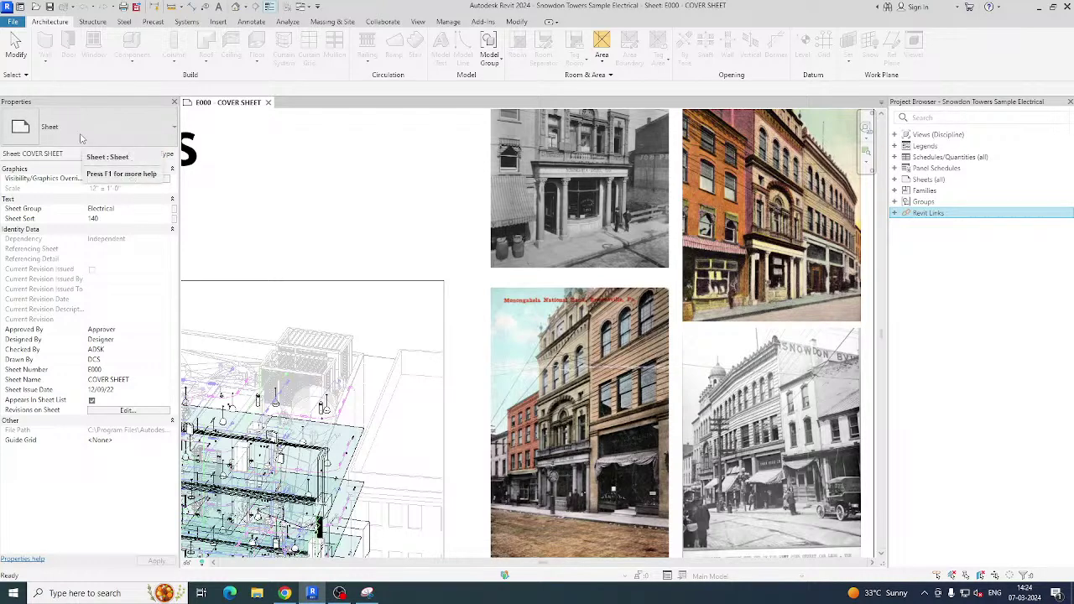
Expand the Views branch with its Coordination discipline collapsed and its Electrical discipline open.
{"action": "left_click", "coordinate": [895, 135]}
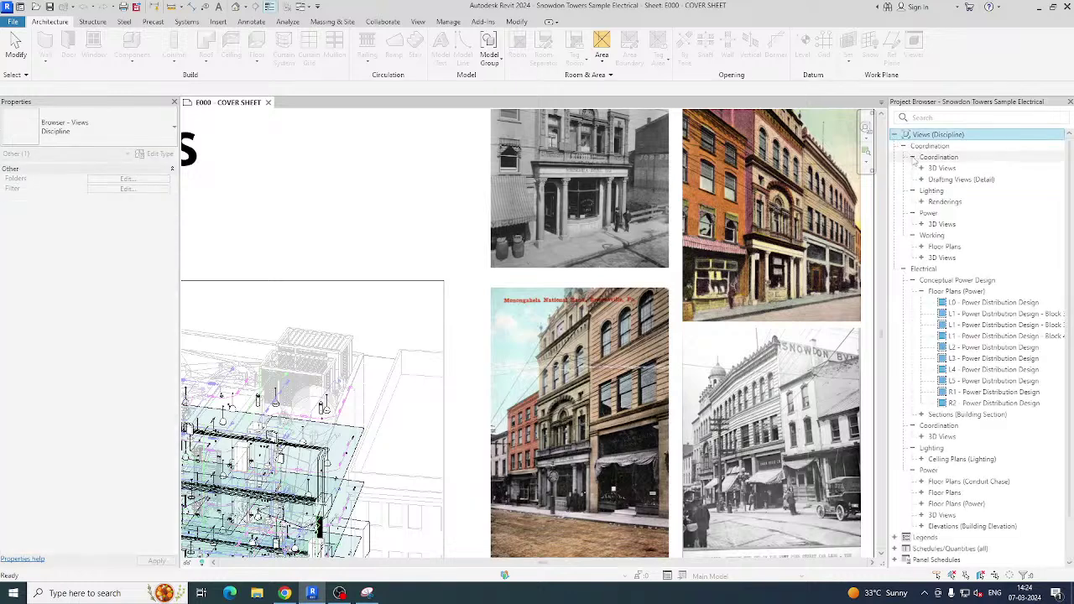
{"action": "left_click", "coordinate": [902, 146]}
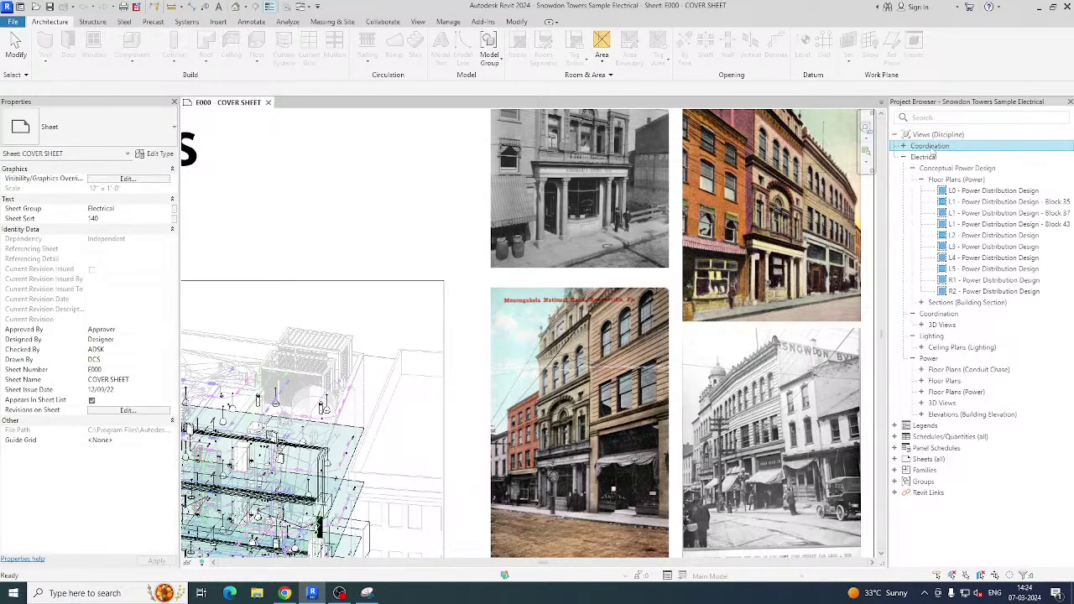
{"action": "left_click", "coordinate": [924, 157]}
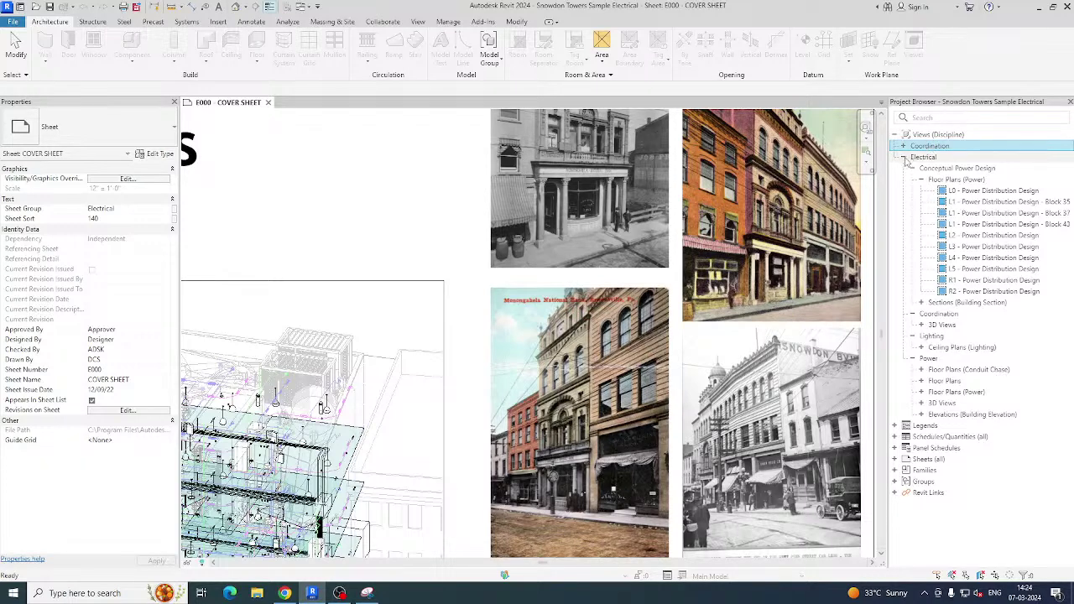
{"action": "left_click", "coordinate": [904, 157]}
{"action": "left_click", "coordinate": [904, 158]}
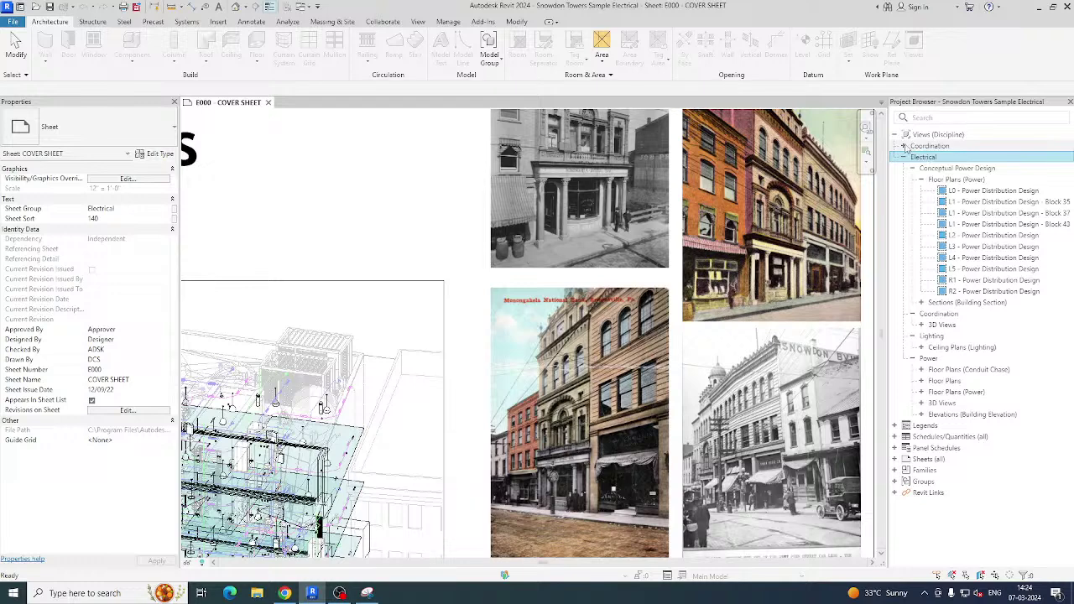
Review the Coordination discipline's Coordination, 3D Views and Lighting groups, and collapse the discipline again.
{"action": "left_click", "coordinate": [904, 147]}
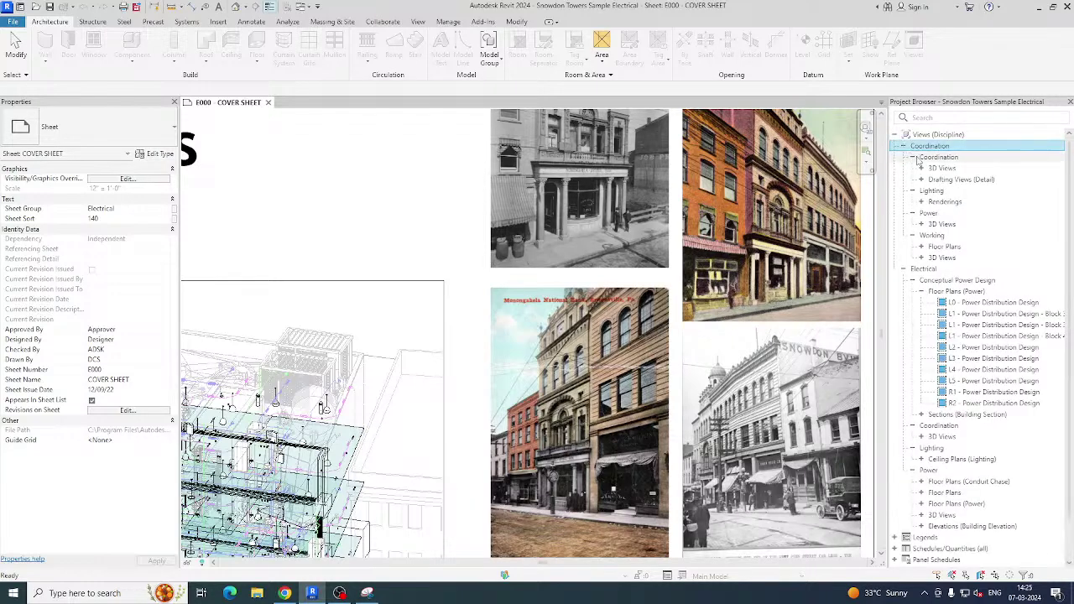
{"action": "left_click", "coordinate": [932, 158]}
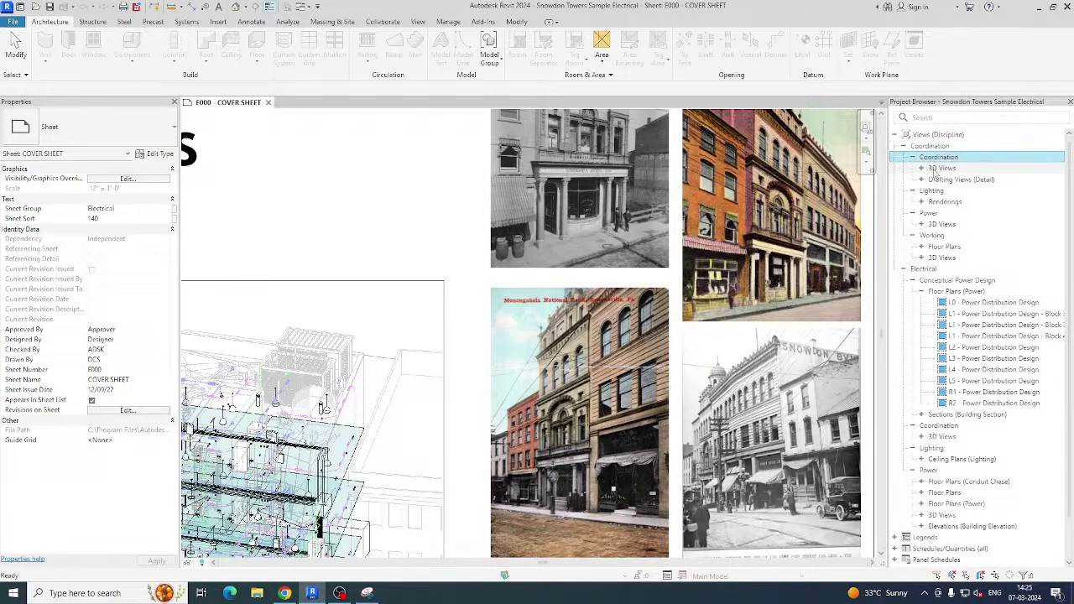
{"action": "left_click", "coordinate": [939, 169]}
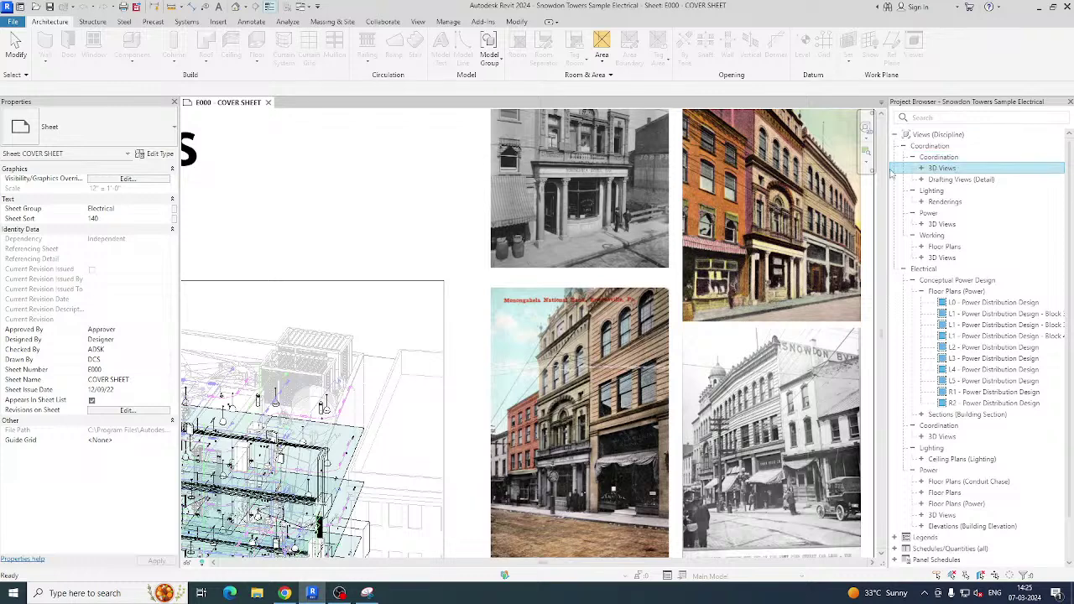
{"action": "left_click", "coordinate": [930, 192]}
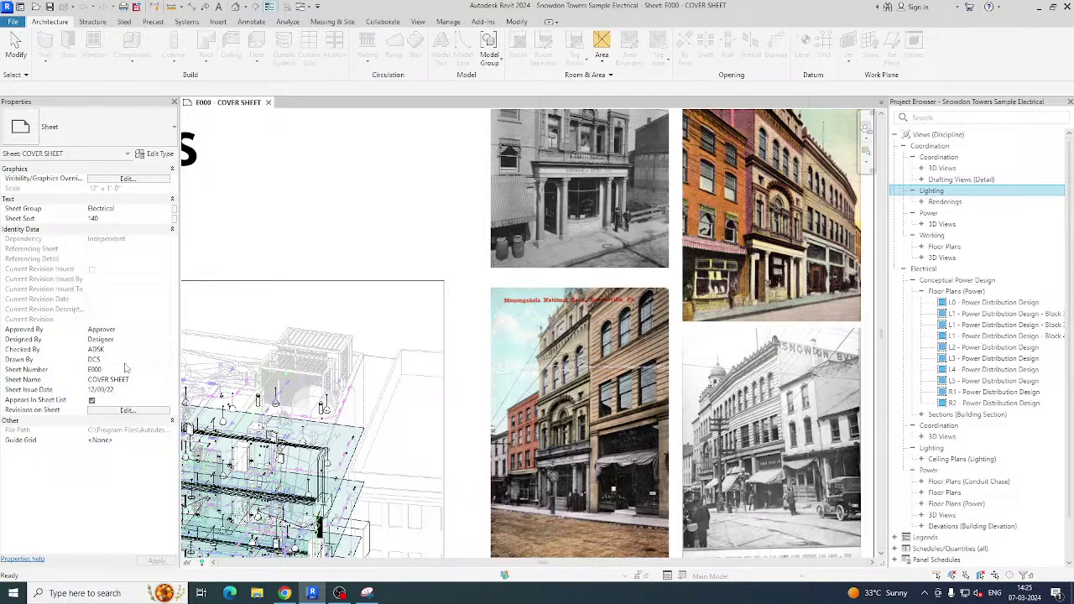
{"action": "left_click", "coordinate": [913, 191]}
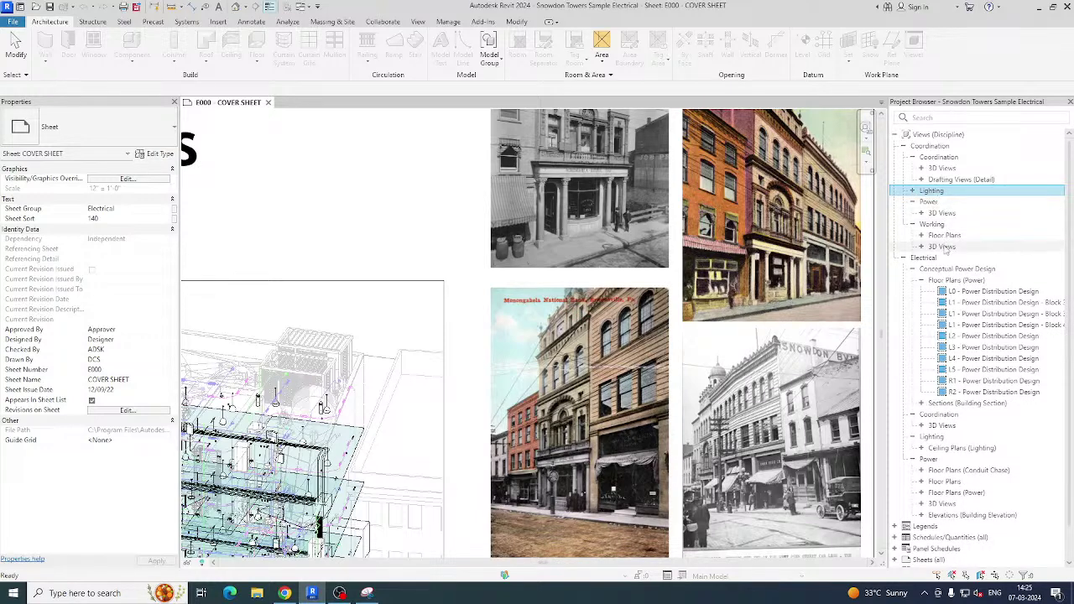
{"action": "left_click", "coordinate": [903, 146]}
Review the Electrical discipline's Conceptual Power Design group and the properties of its L0 - Power Distribution Design floor plan.
{"action": "left_click", "coordinate": [920, 159]}
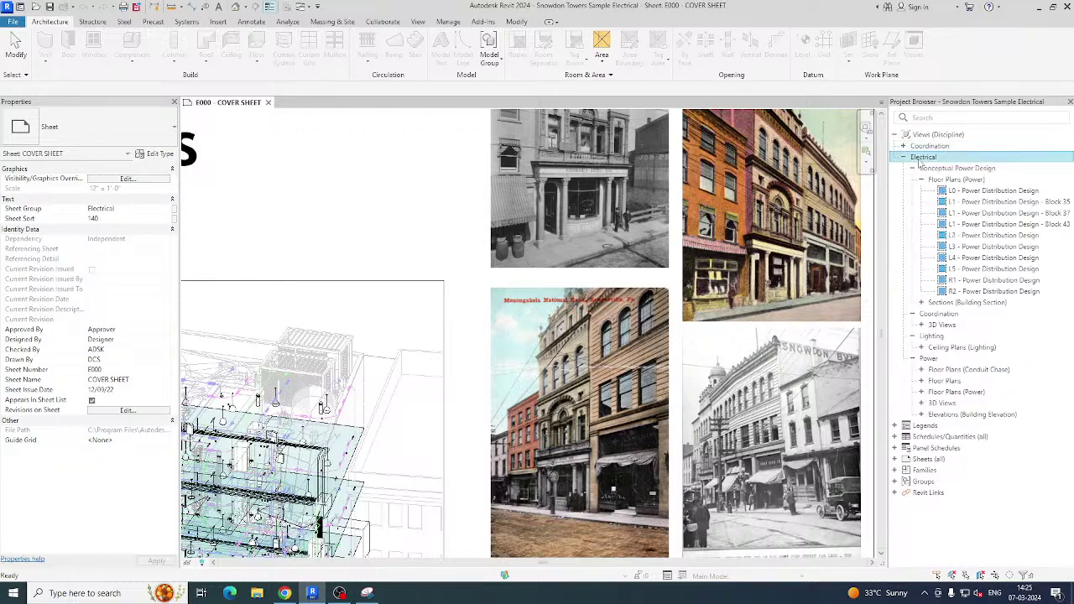
{"action": "left_click", "coordinate": [987, 194]}
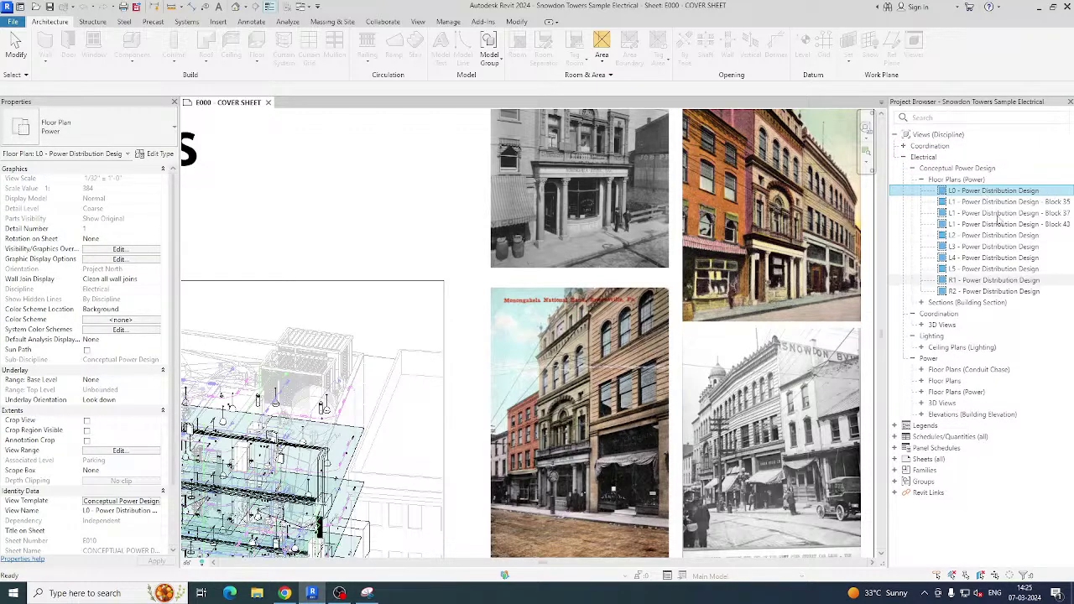
{"action": "left_click", "coordinate": [948, 180]}
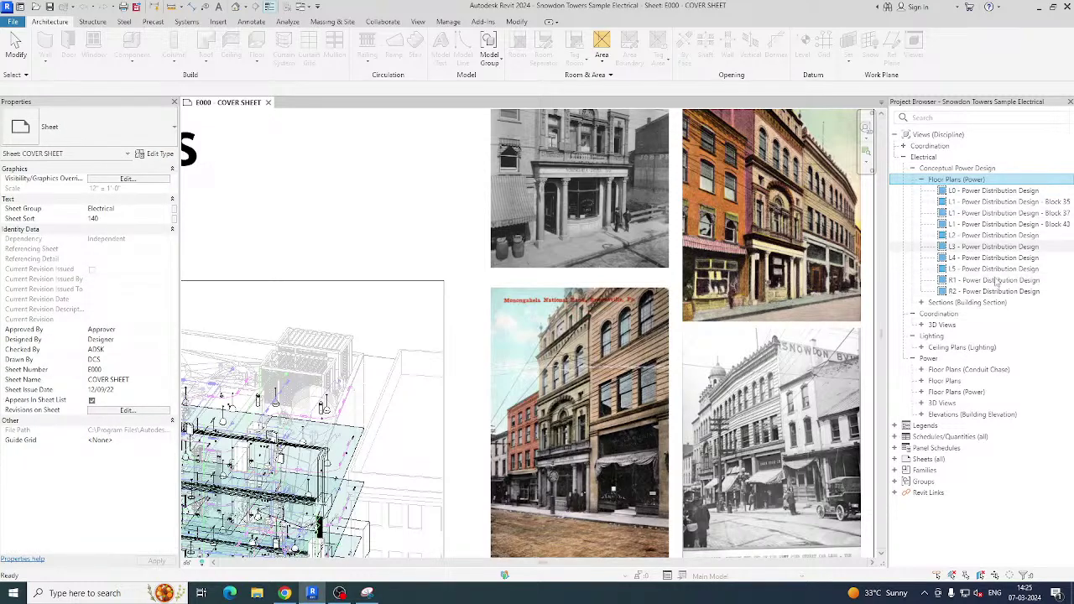
{"action": "left_click", "coordinate": [988, 192]}
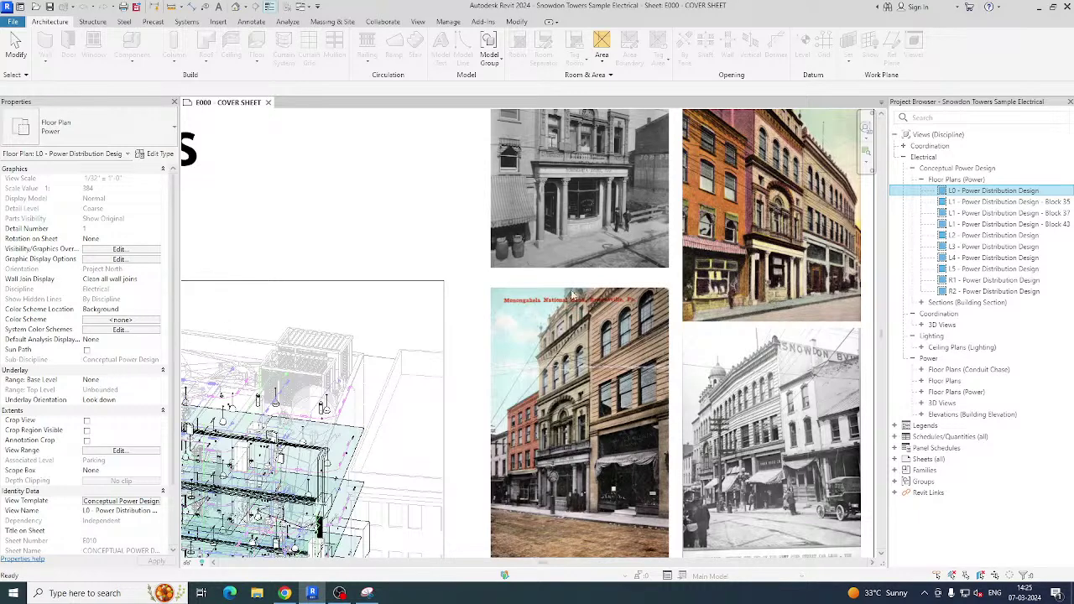
{"action": "left_click", "coordinate": [944, 169]}
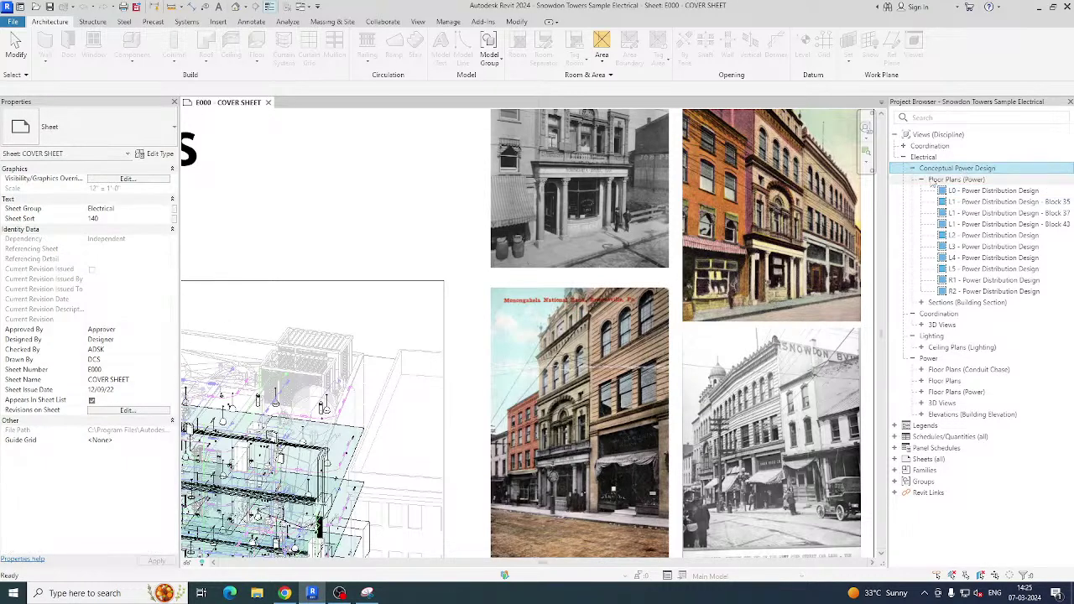
Collapse Floor Plans (Power) and select the Electrical Distribution Equipment view under the expanded Sections (Building Section) group.
{"action": "left_click", "coordinate": [922, 179]}
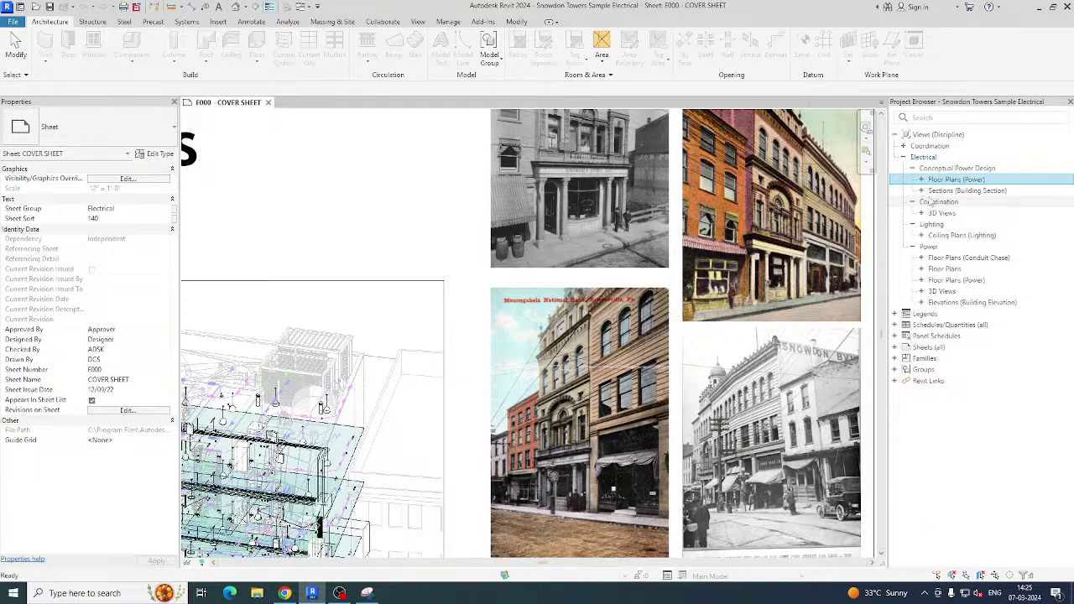
{"action": "left_click", "coordinate": [922, 191]}
{"action": "left_click", "coordinate": [982, 202]}
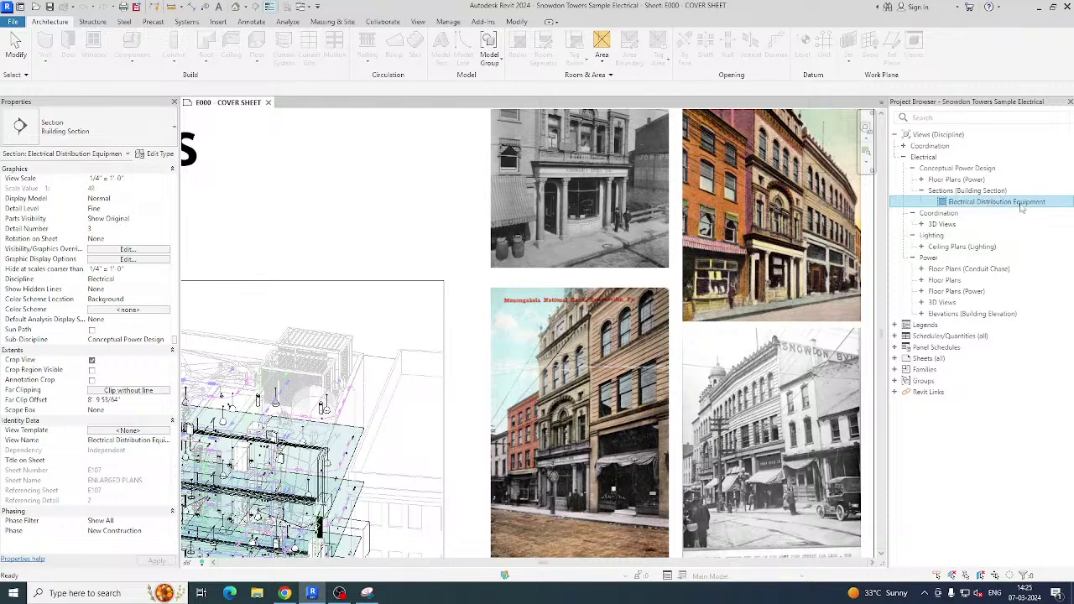
Open the Electrical Distribution Equipment section view and check the entries under the Legends branch.
{"action": "double_click", "coordinate": [1046, 205]}
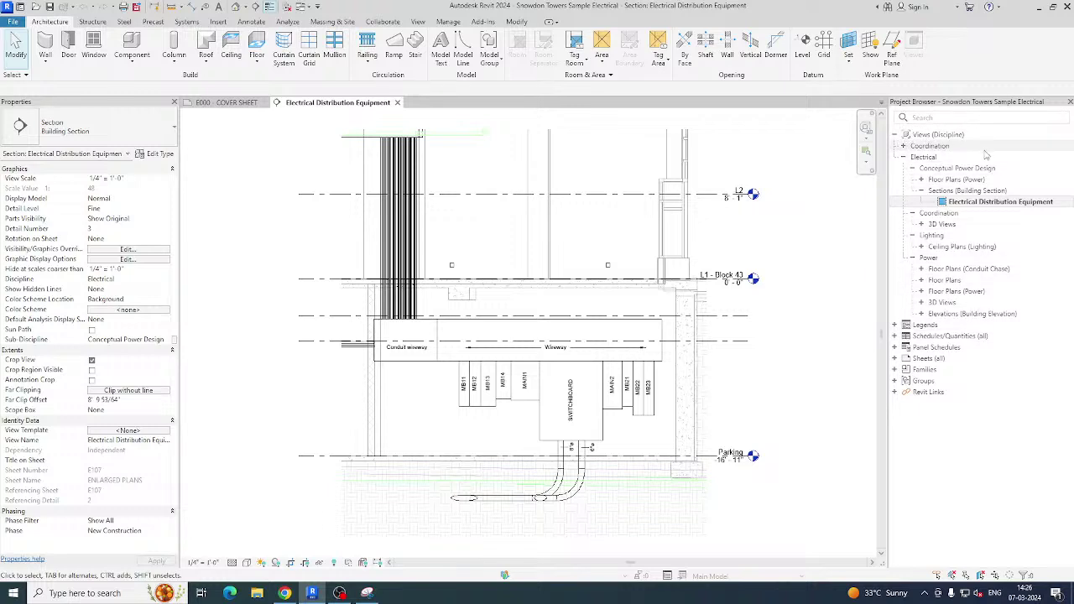
{"action": "left_click", "coordinate": [894, 326]}
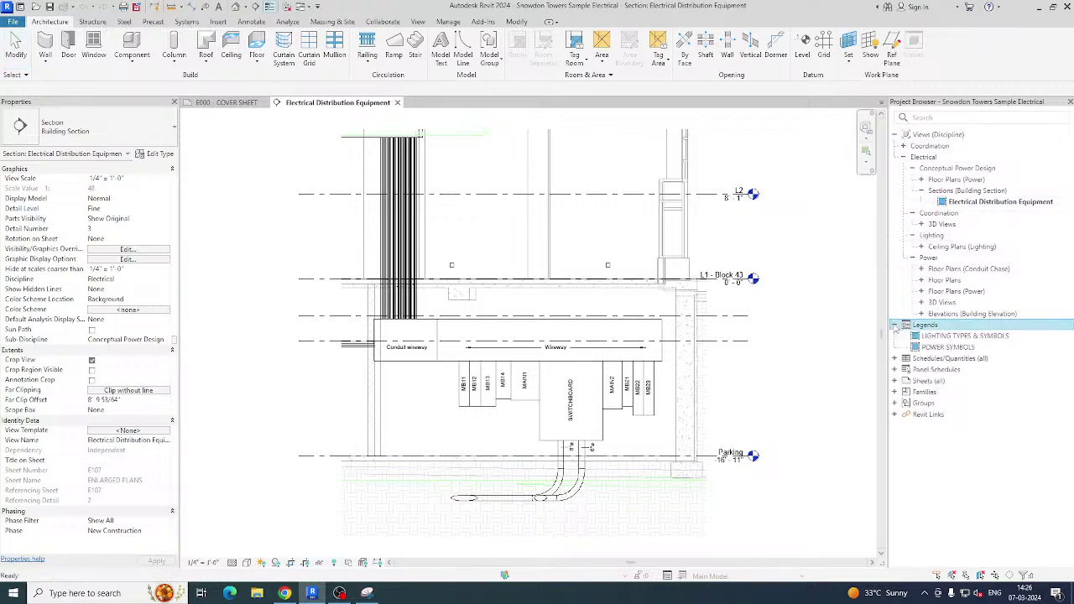
{"action": "left_click", "coordinate": [895, 326]}
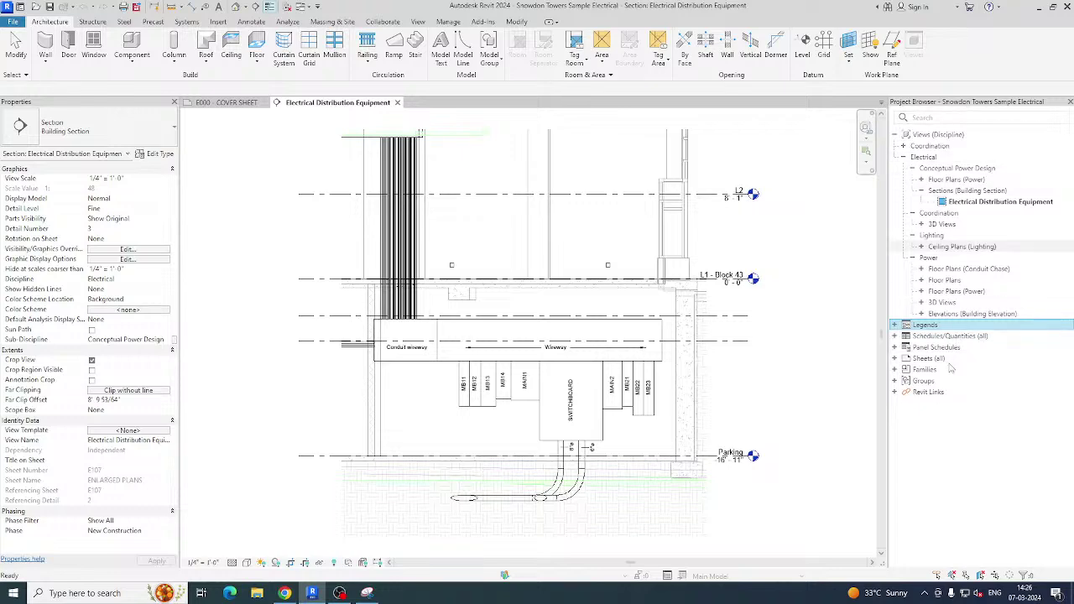
Select the elements across the Electrical Distribution Equipment section with a window selection and isolate them in a 3D view using Selection Box.
{"action": "scroll", "coordinate": [436, 261], "scroll_direction": "up", "scroll_amount": 5}
{"action": "scroll", "coordinate": [463, 297], "scroll_direction": "down", "scroll_amount": 5}
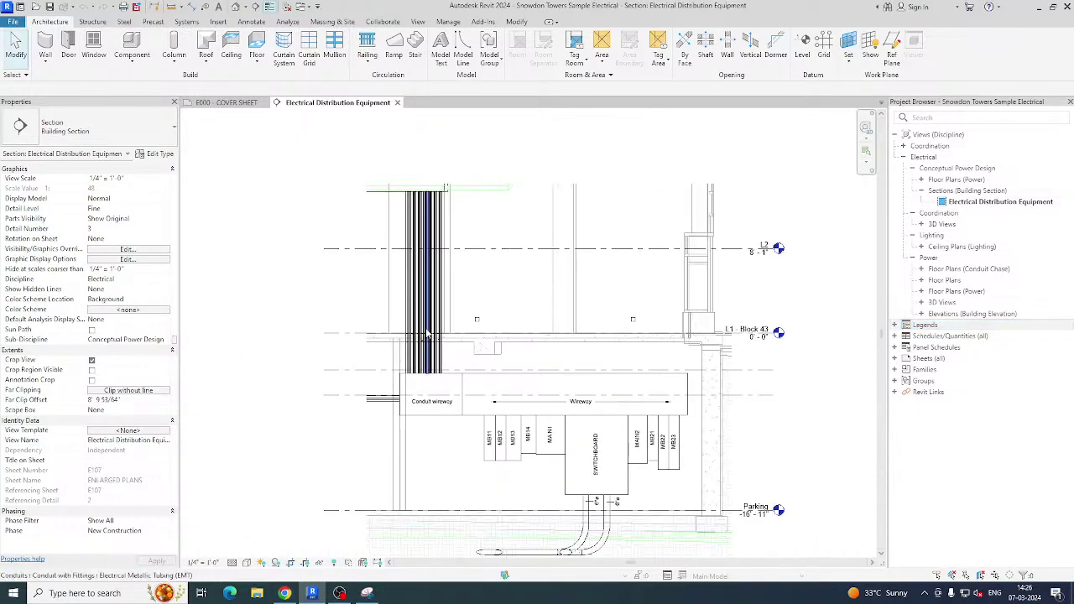
{"action": "scroll", "coordinate": [340, 177], "scroll_direction": "down", "scroll_amount": 2}
{"action": "mouse_move", "coordinate": [303, 144]}
{"action": "left_mouse_down"}
{"action": "mouse_move", "coordinate": [487, 344]}
{"action": "mouse_move", "coordinate": [644, 492]}
{"action": "mouse_move", "coordinate": [629, 509]}
{"action": "left_mouse_up"}
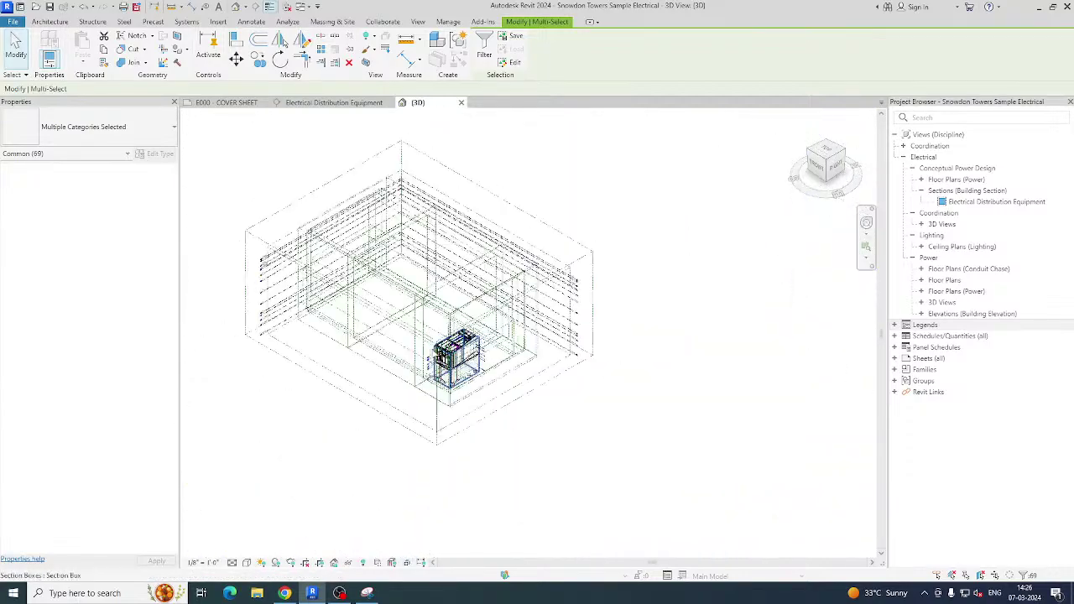
{"action": "scroll", "coordinate": [271, 328], "scroll_direction": "up", "scroll_amount": 5}
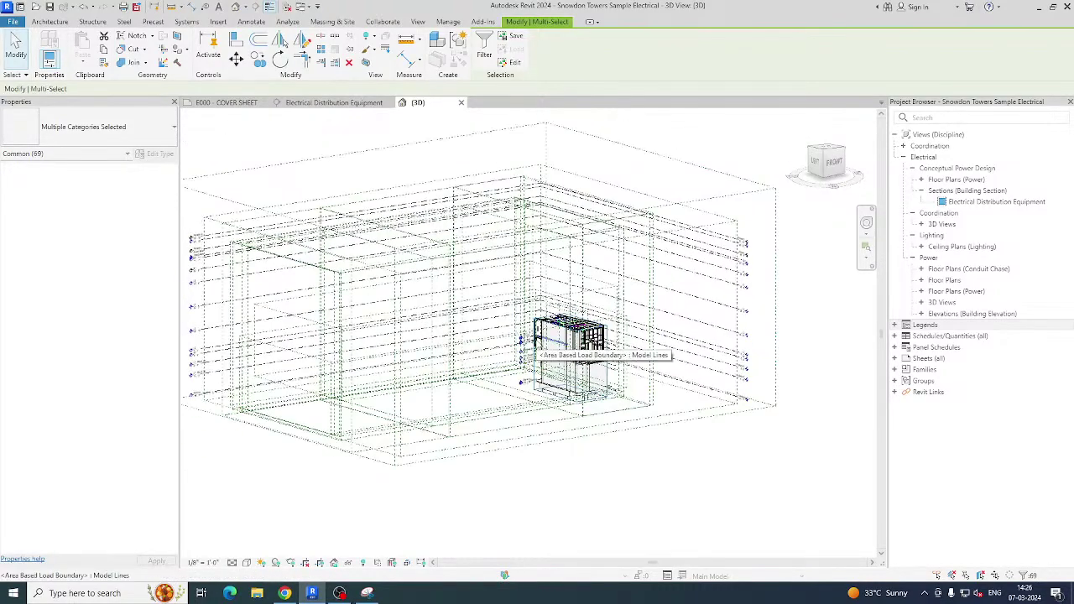
Open Visibility/Graphic Overrides for the 3D view and enlarge the dialog in height and width.
{"action": "key", "text": "v"}
{"action": "key", "text": "v"}
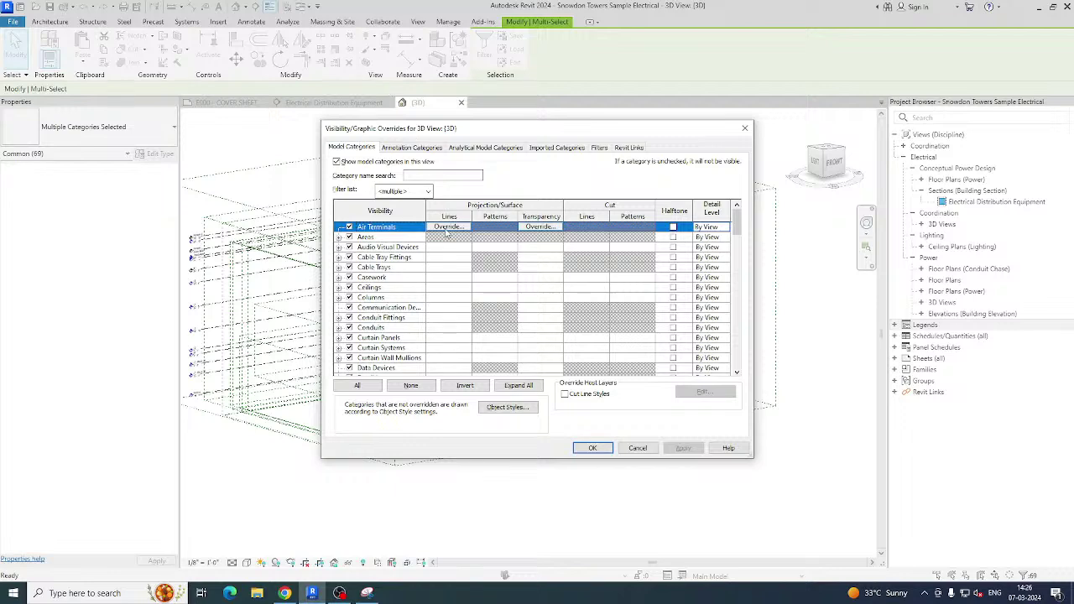
{"action": "left_click_drag", "start_coordinate": [497, 458], "coordinate": [496, 559]}
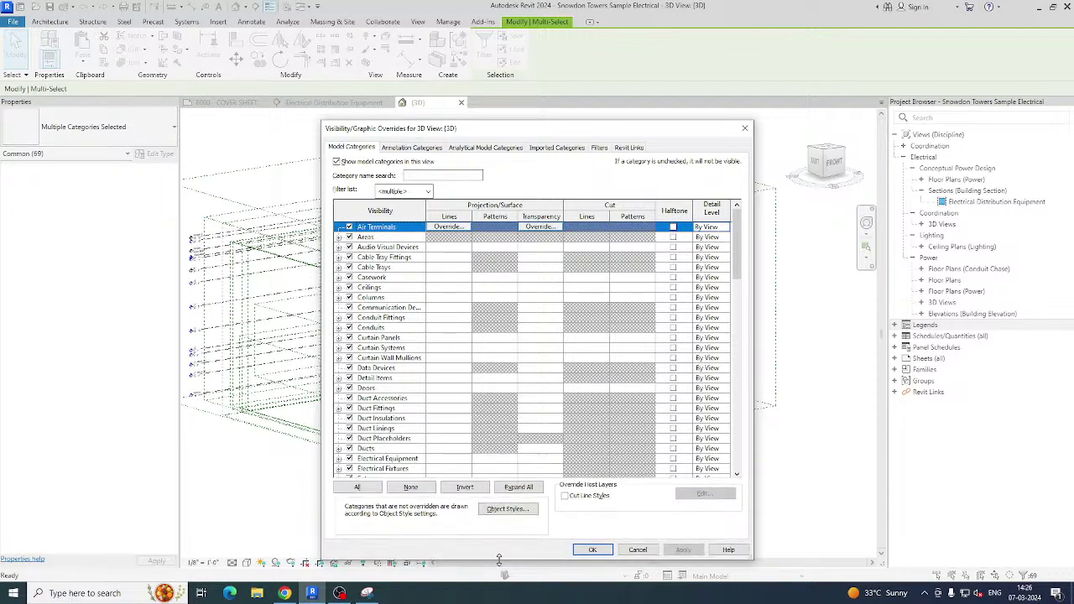
{"action": "left_click_drag", "start_coordinate": [321, 437], "coordinate": [219, 437]}
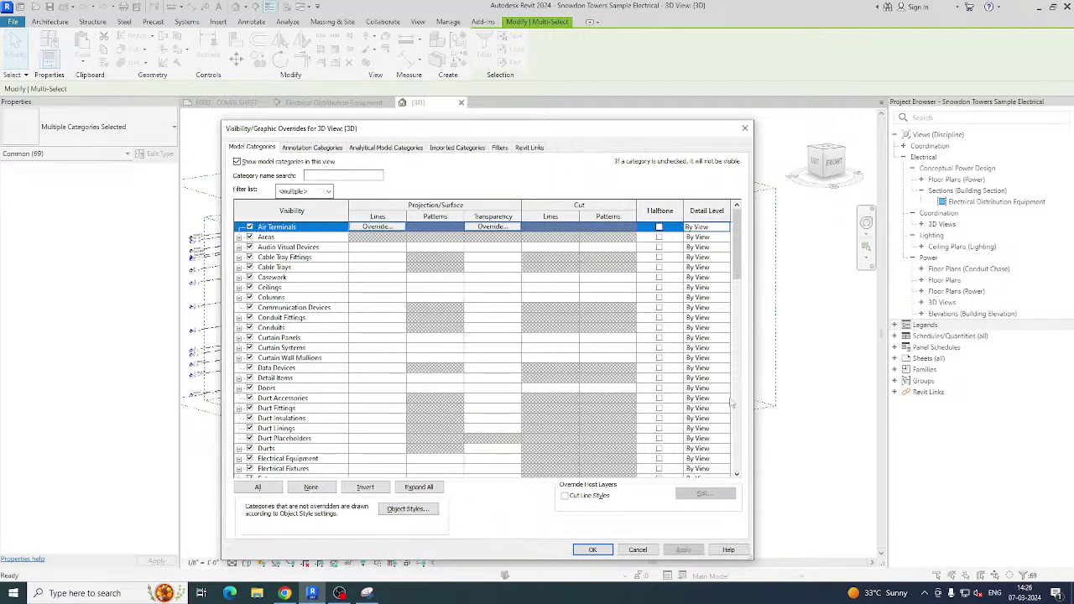
{"action": "left_click_drag", "start_coordinate": [754, 431], "coordinate": [849, 430]}
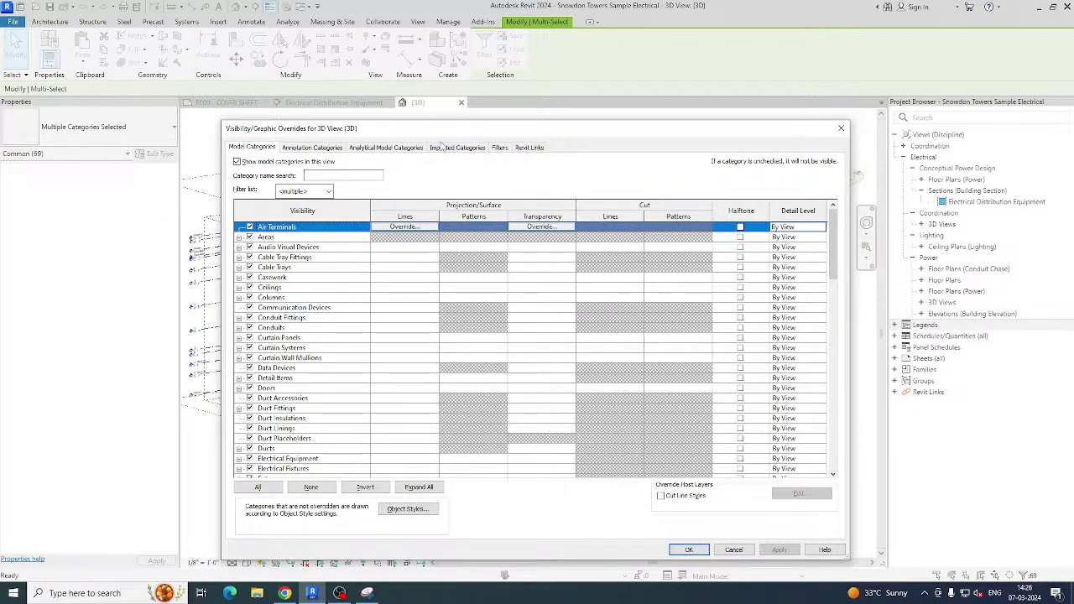
Compare the categories listed under Model Categories and Annotation Categories for the 3D view.
{"action": "left_click", "coordinate": [312, 147]}
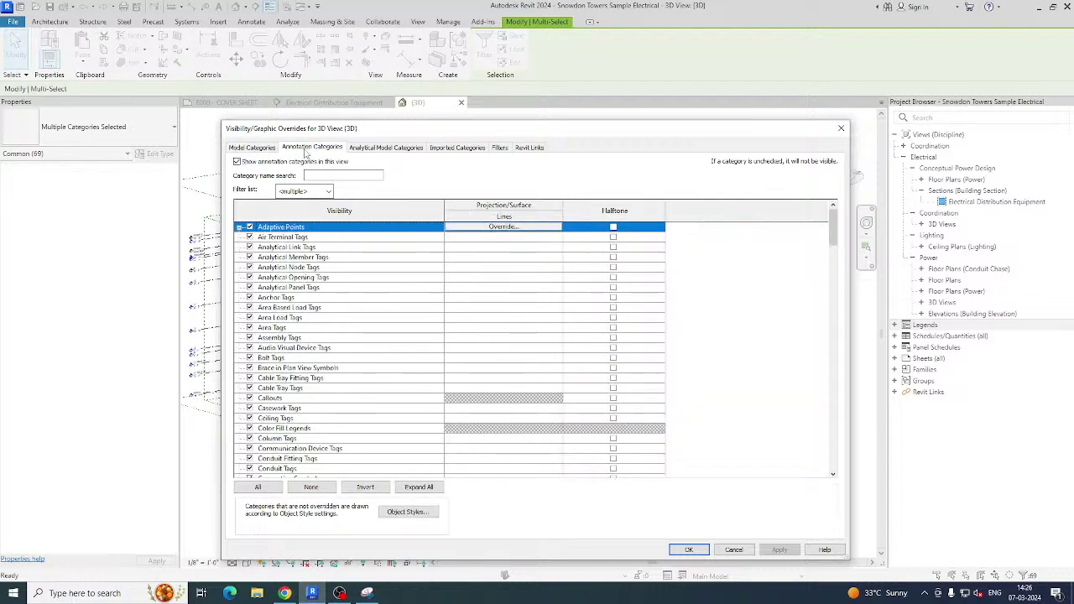
{"action": "left_click", "coordinate": [252, 149]}
{"action": "scroll", "coordinate": [303, 352], "scroll_direction": "down", "scroll_amount": 9}
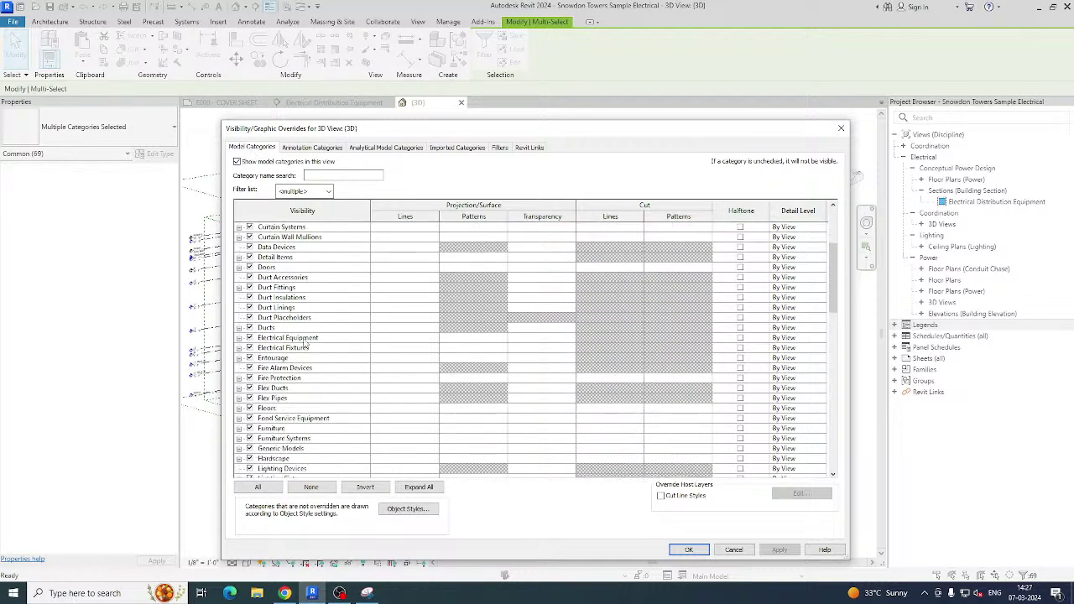
{"action": "scroll", "coordinate": [304, 323], "scroll_direction": "up", "scroll_amount": 9}
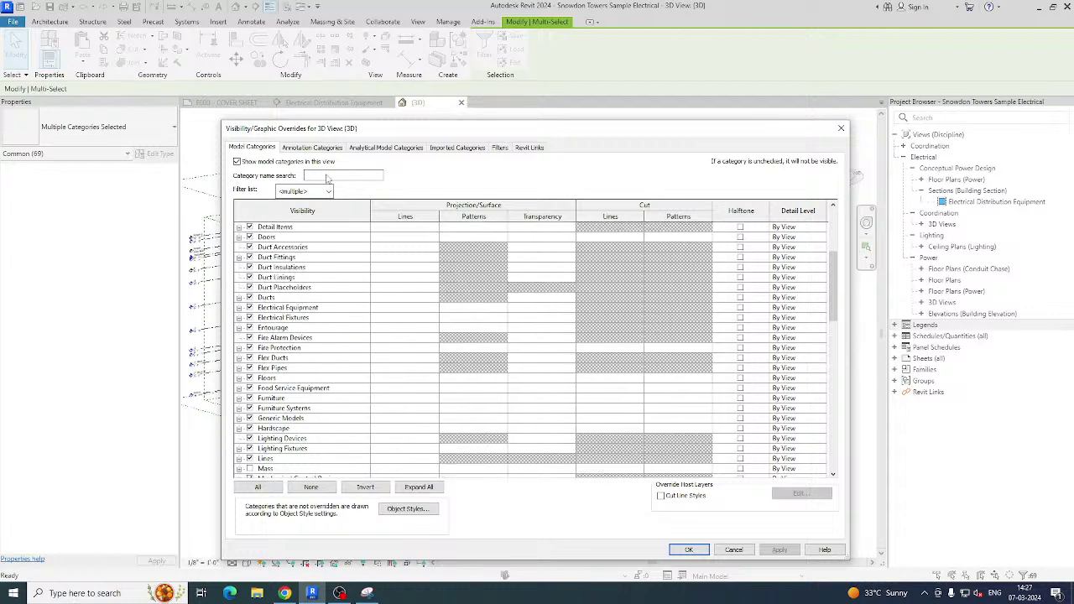
{"action": "left_click", "coordinate": [319, 149]}
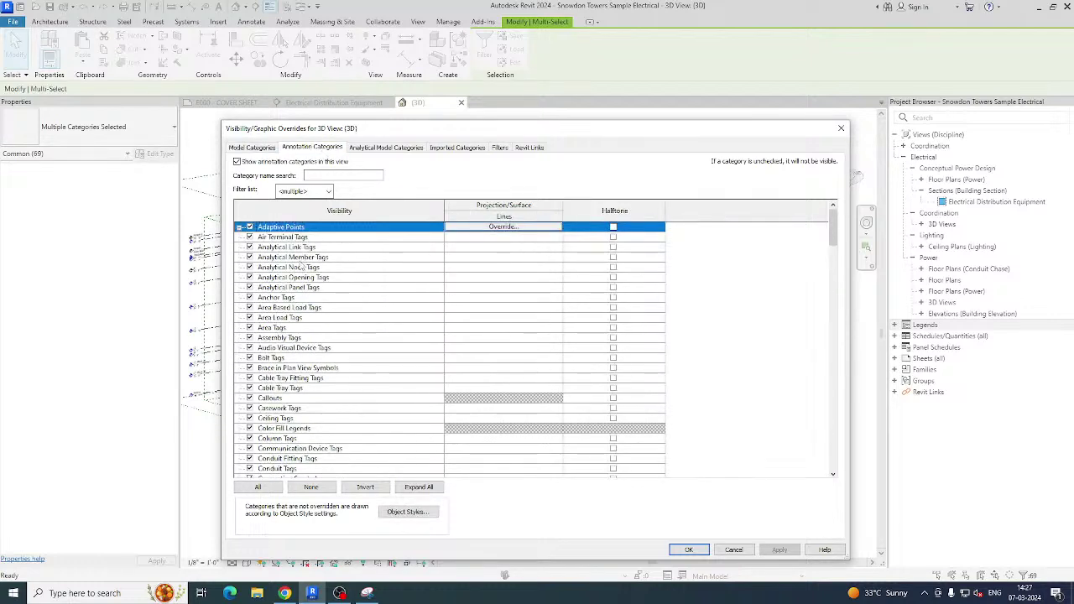
{"action": "scroll", "coordinate": [301, 267], "scroll_direction": "down", "scroll_amount": 7}
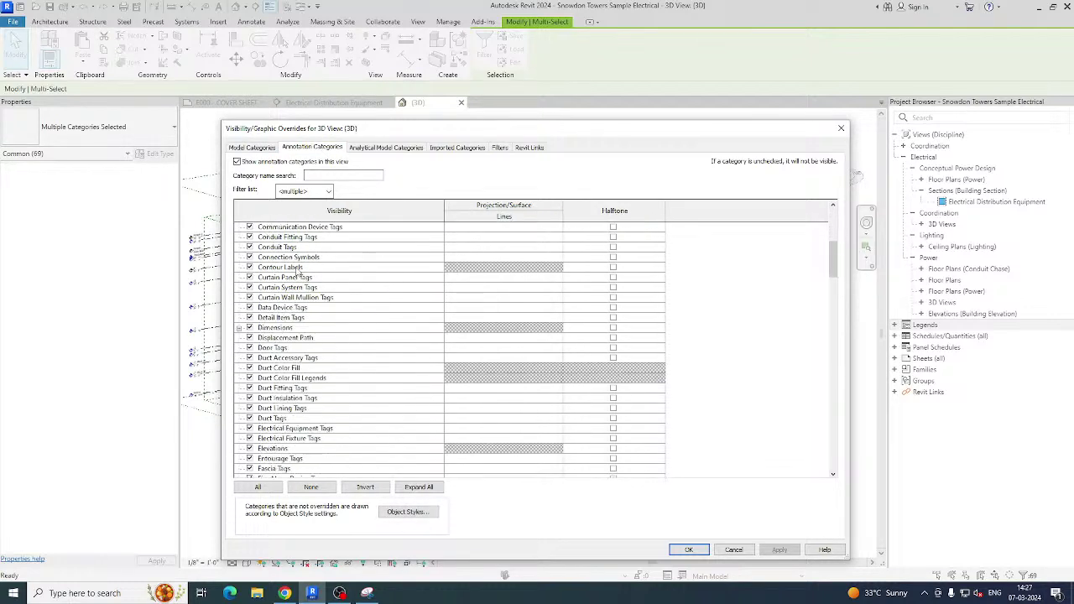
{"action": "scroll", "coordinate": [298, 273], "scroll_direction": "down", "scroll_amount": 3}
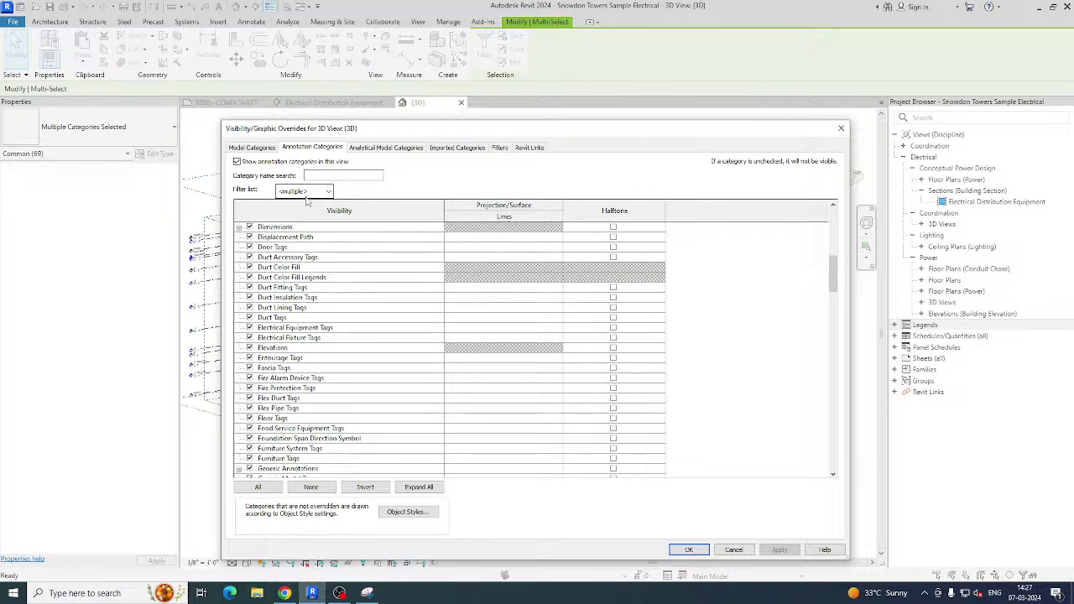
Clear the annotation category filter list and enable Architecture, Structure, Mechanical, Electrical, Piping and Infrastructure in it.
{"action": "left_click", "coordinate": [328, 192]}
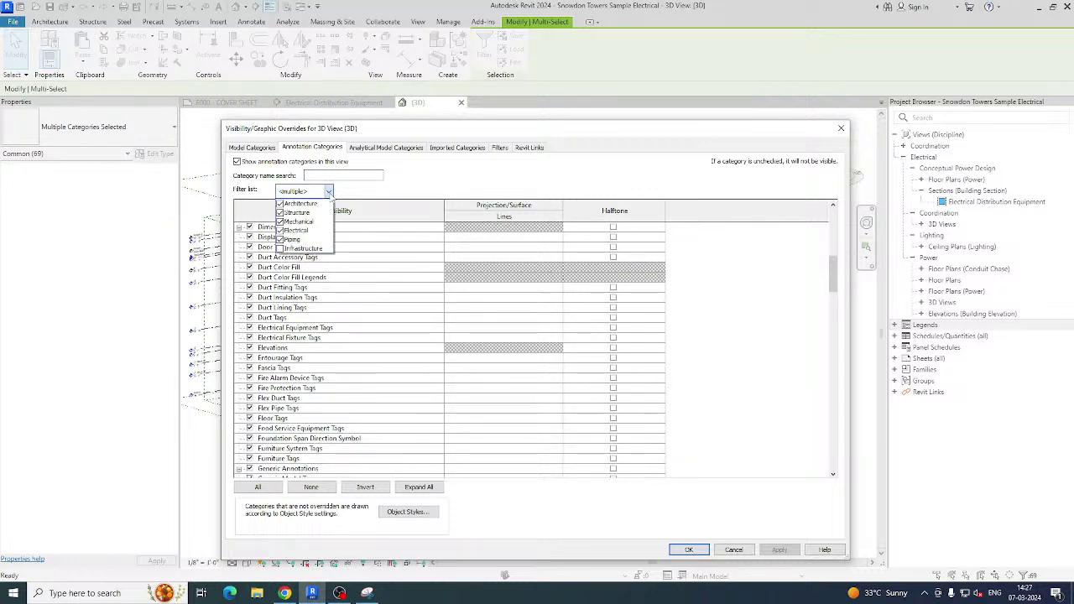
{"action": "left_click", "coordinate": [281, 204]}
{"action": "left_click", "coordinate": [281, 213]}
{"action": "left_click", "coordinate": [280, 222]}
{"action": "left_click", "coordinate": [280, 230]}
{"action": "left_click", "coordinate": [280, 240]}
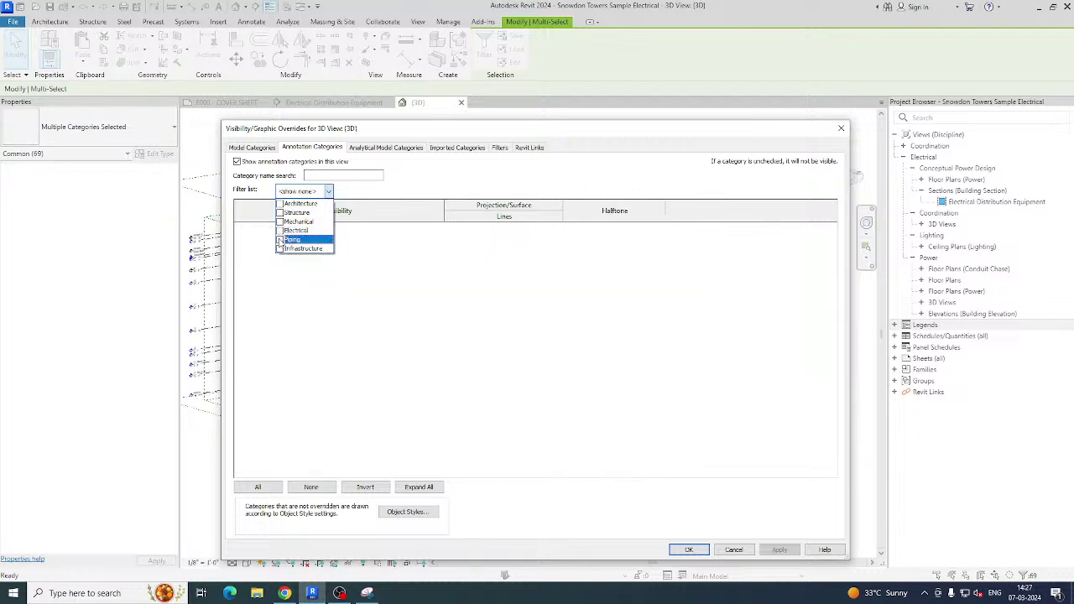
{"action": "left_click", "coordinate": [280, 204]}
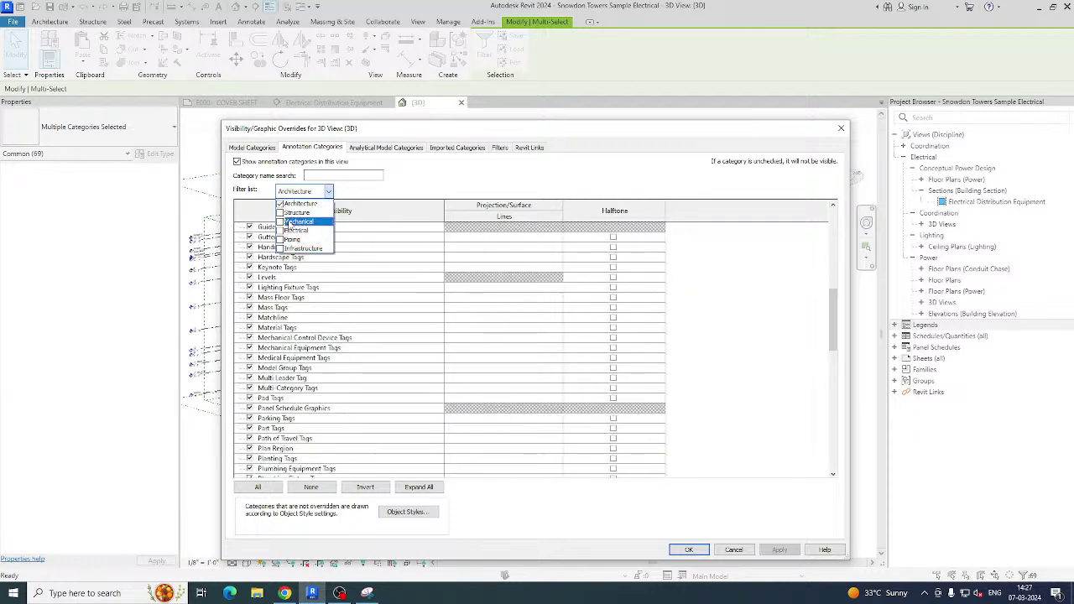
{"action": "left_click", "coordinate": [280, 213]}
{"action": "left_click", "coordinate": [280, 221]}
{"action": "left_click", "coordinate": [281, 230]}
{"action": "left_click", "coordinate": [280, 239]}
{"action": "left_click", "coordinate": [280, 248]}
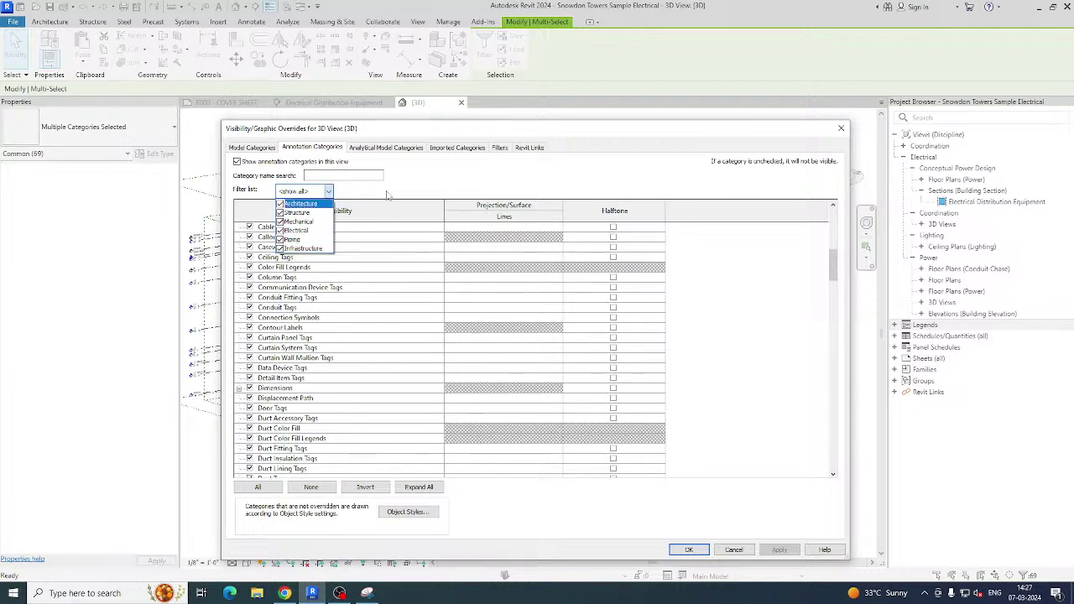
{"action": "left_click", "coordinate": [428, 181]}
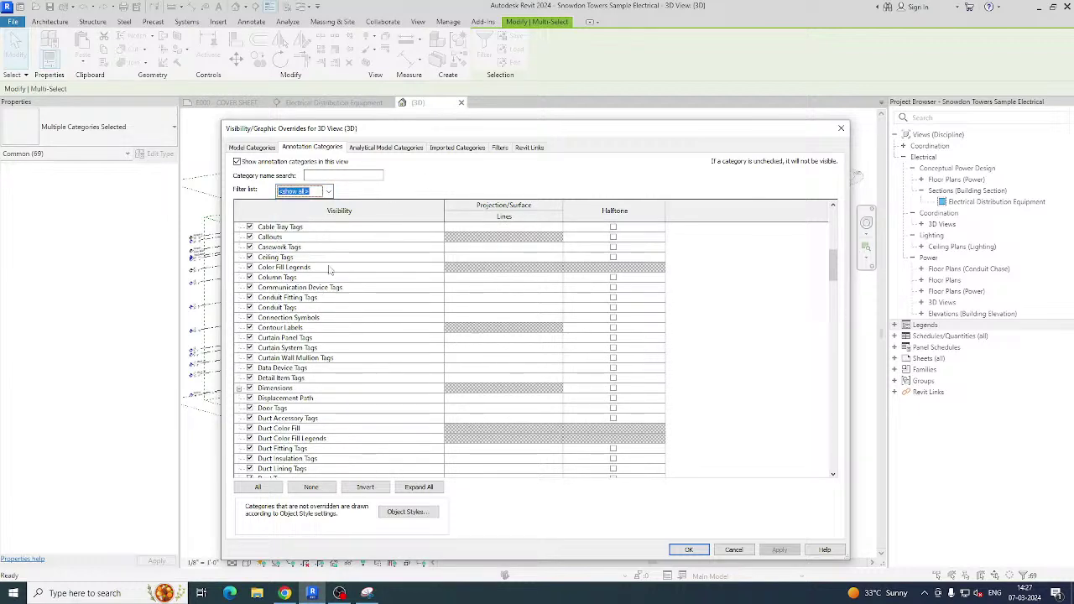
Turn off the visibility of the Scope Boxes annotation category in the 3D view and accept the overrides.
{"action": "left_click_drag", "start_coordinate": [528, 133], "coordinate": [890, 139]}
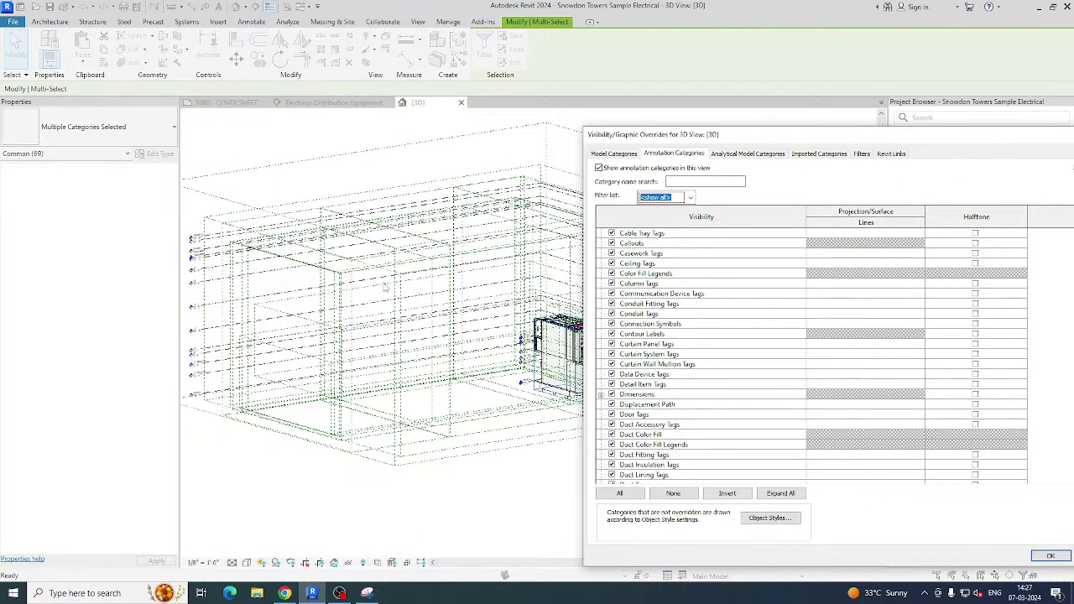
{"action": "left_click_drag", "start_coordinate": [795, 142], "coordinate": [478, 90]}
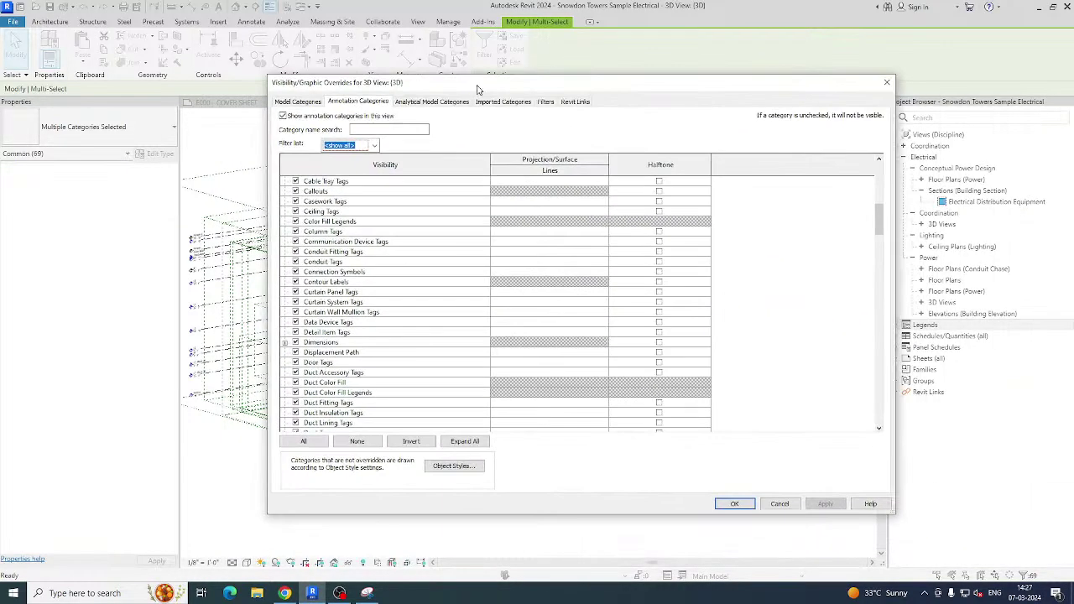
{"action": "left_click", "coordinate": [424, 265]}
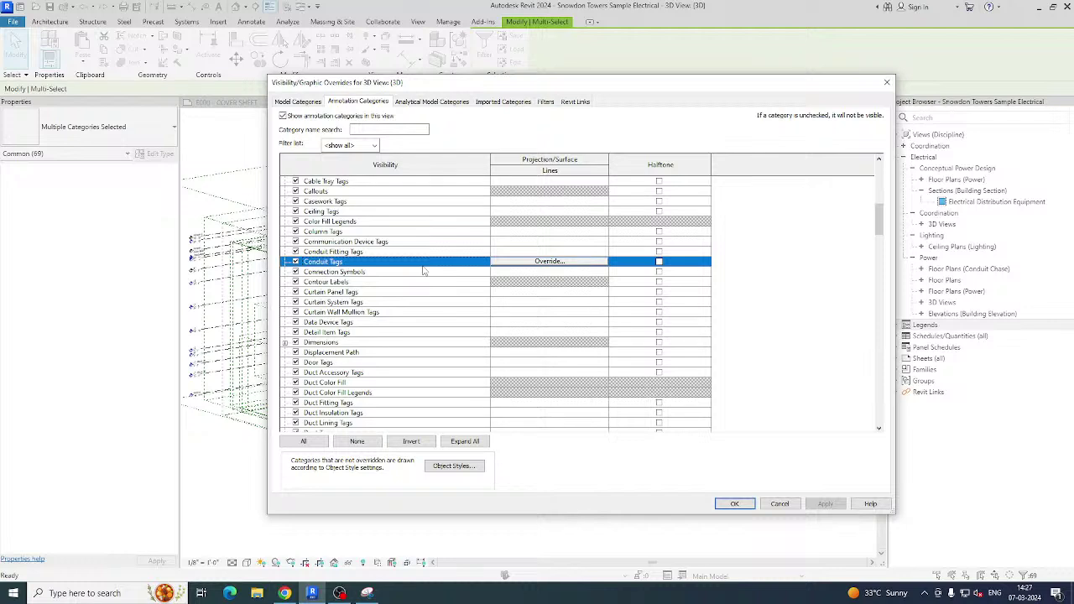
{"action": "scroll", "coordinate": [424, 271], "scroll_direction": "down", "scroll_amount": 7}
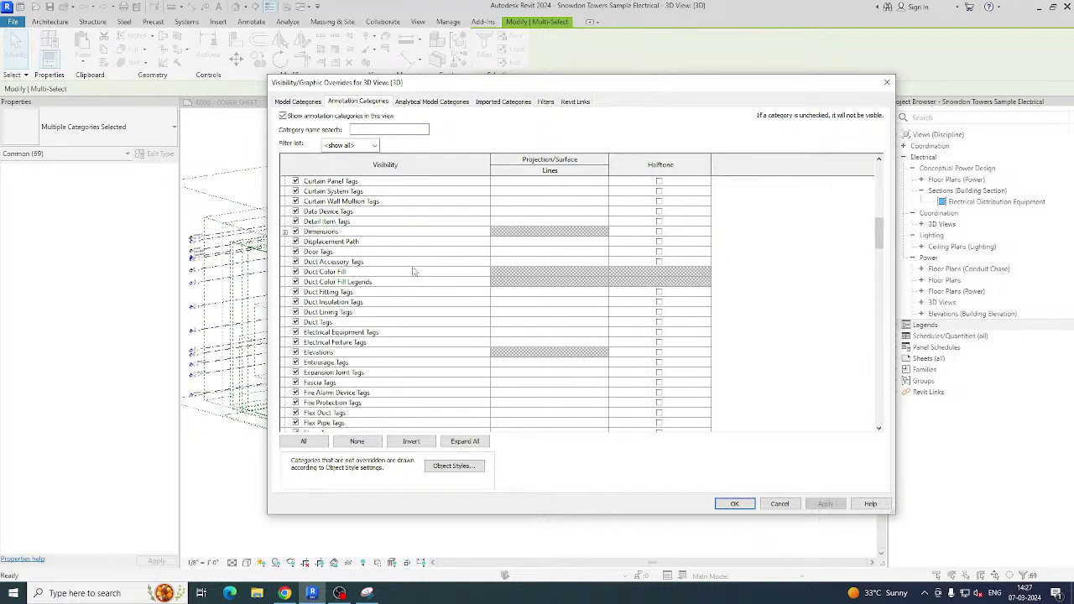
{"action": "scroll", "coordinate": [413, 271], "scroll_direction": "down", "scroll_amount": 2}
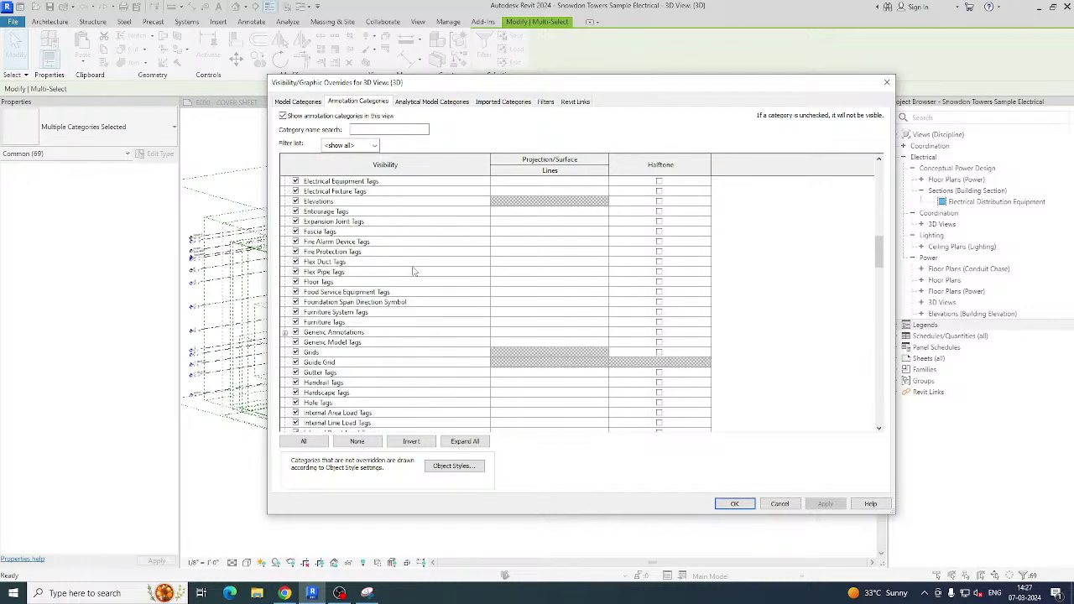
{"action": "scroll", "coordinate": [413, 271], "scroll_direction": "down", "scroll_amount": 8}
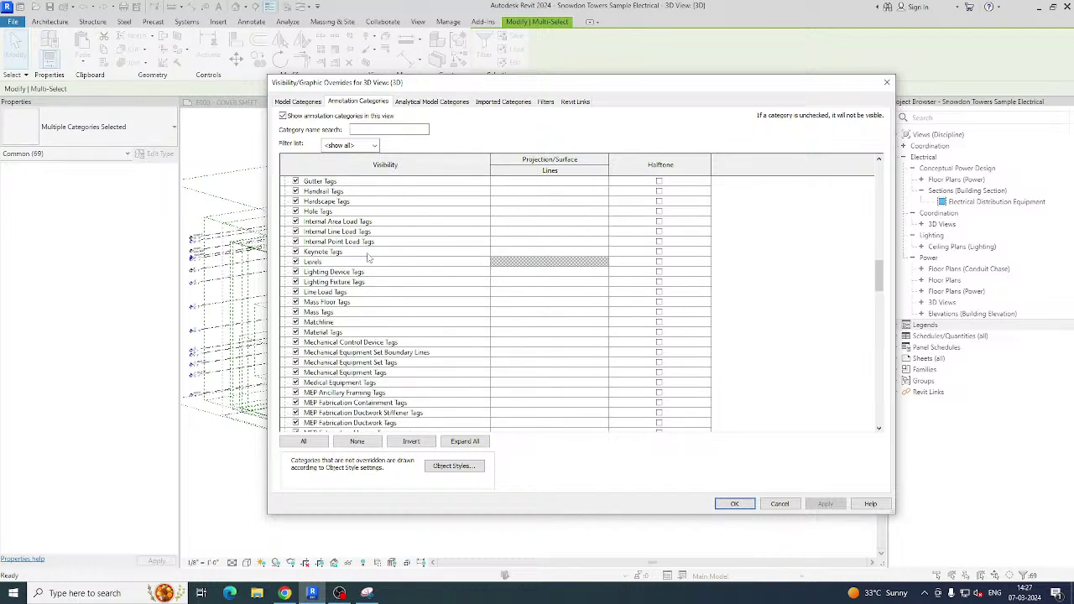
{"action": "key", "text": "s"}
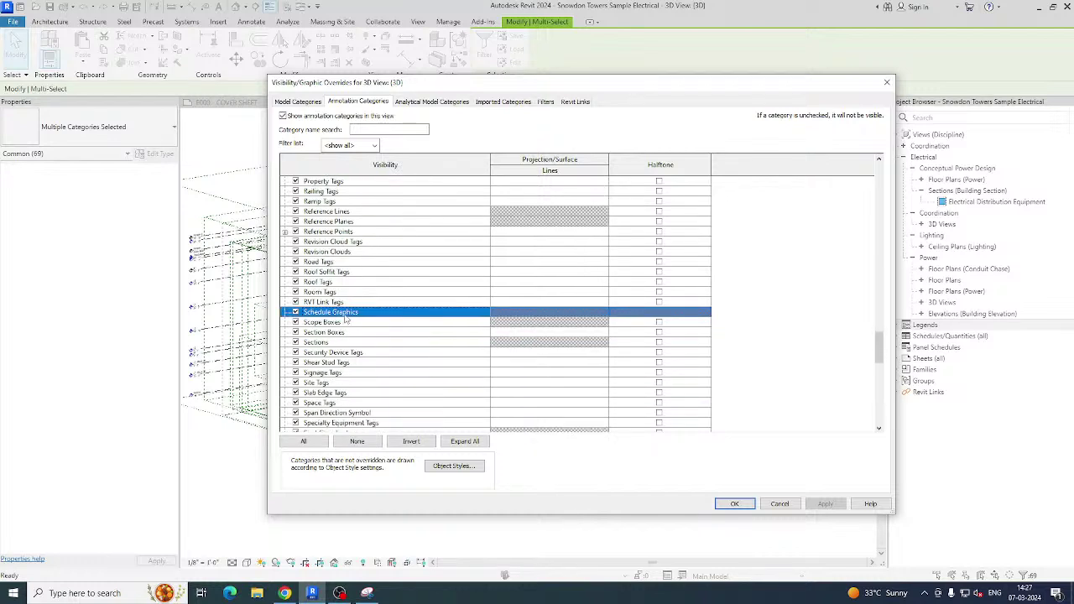
{"action": "left_click", "coordinate": [295, 322]}
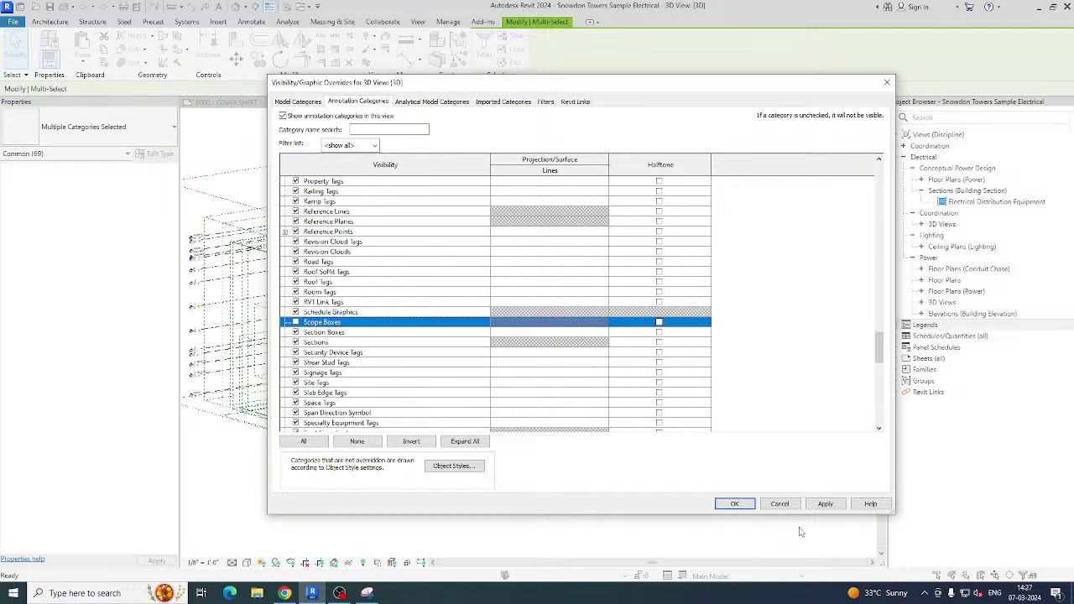
{"action": "left_click", "coordinate": [735, 505]}
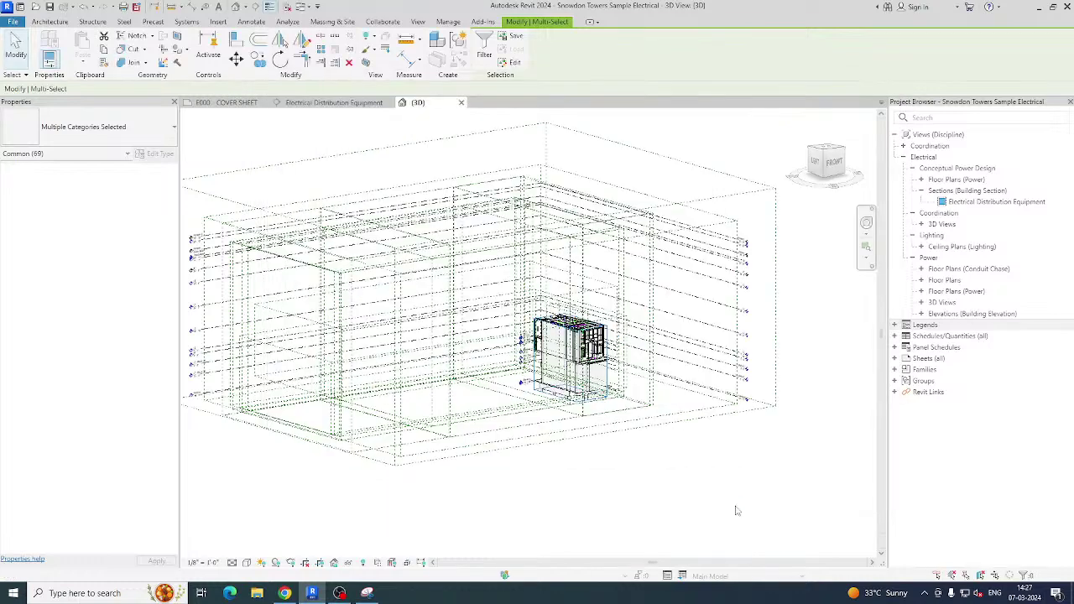
Select the linked Snowdon Towers Sample Architectural model and hide it in the 3D view.
{"action": "scroll", "coordinate": [446, 244], "scroll_direction": "up", "scroll_amount": 4}
{"action": "left_click", "coordinate": [444, 243]}
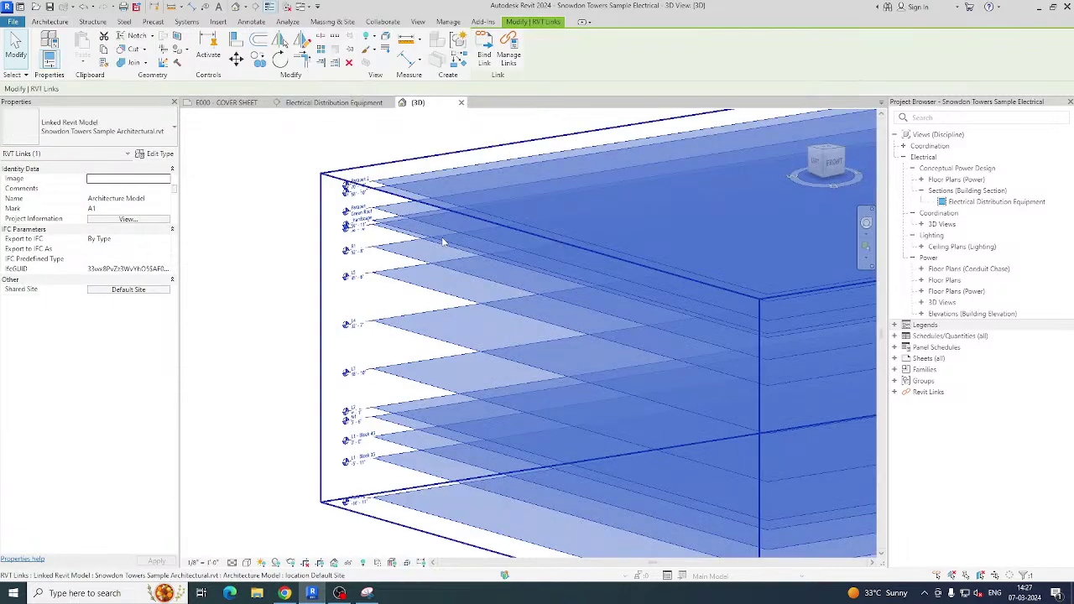
{"action": "scroll", "coordinate": [444, 242], "scroll_direction": "up", "scroll_amount": 1}
{"action": "scroll", "coordinate": [444, 243], "scroll_direction": "down", "scroll_amount": 4}
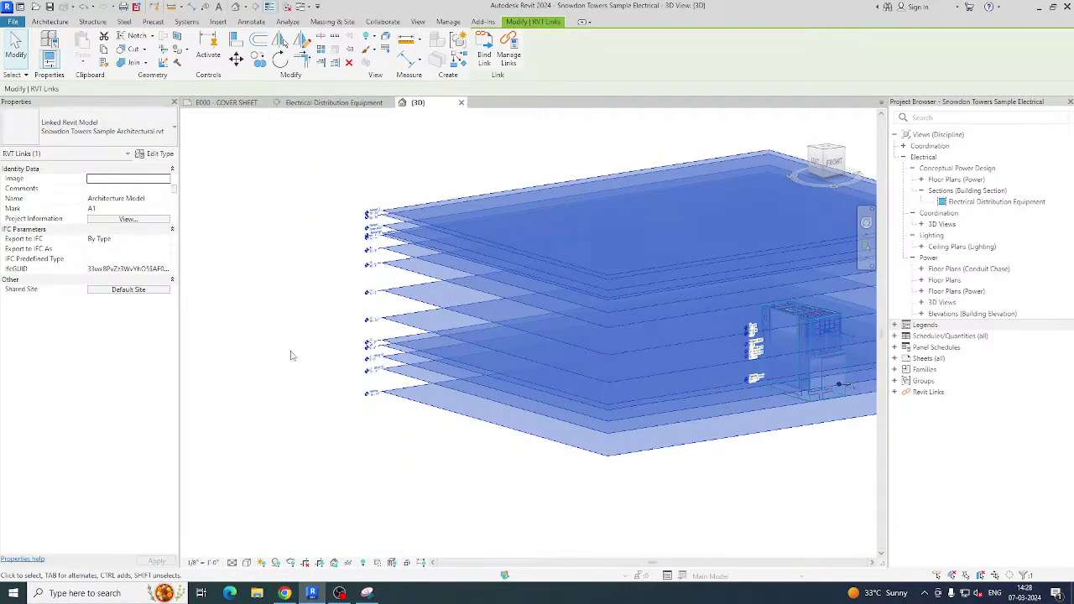
{"action": "key", "text": "e"}
{"action": "key", "text": "h"}
{"action": "scroll", "coordinate": [228, 353], "scroll_direction": "up", "scroll_amount": 2}
{"action": "scroll", "coordinate": [372, 354], "scroll_direction": "up", "scroll_amount": 2}
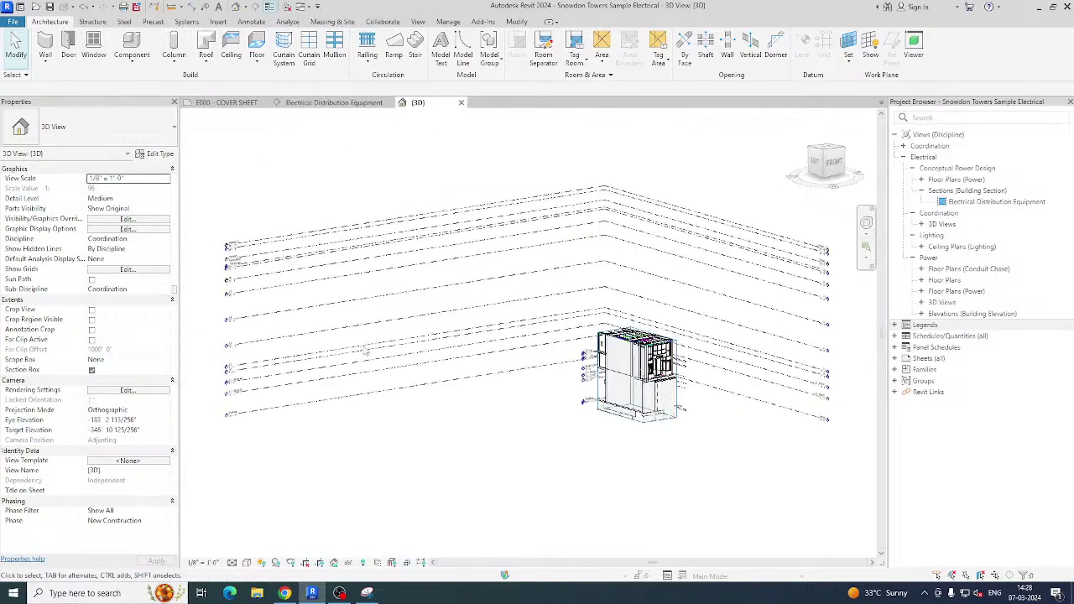
Set the display settings of the Snowdon Towers Sample Architectural link to Custom, with its annotation categories also set to Custom.
{"action": "key", "text": "v"}
{"action": "key", "text": "g"}
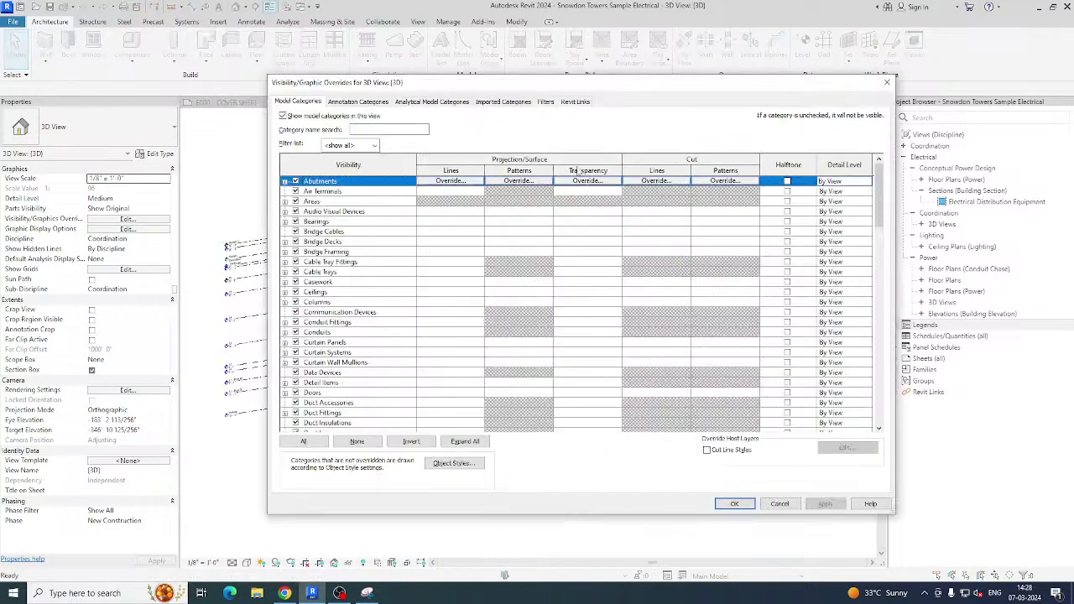
{"action": "left_click", "coordinate": [576, 101]}
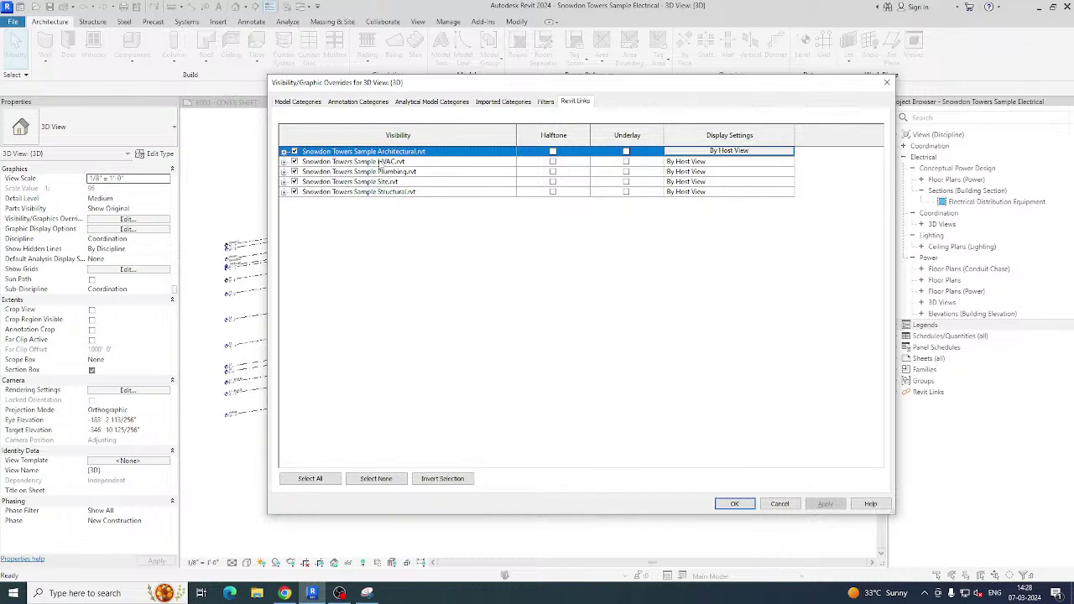
{"action": "left_click", "coordinate": [734, 150]}
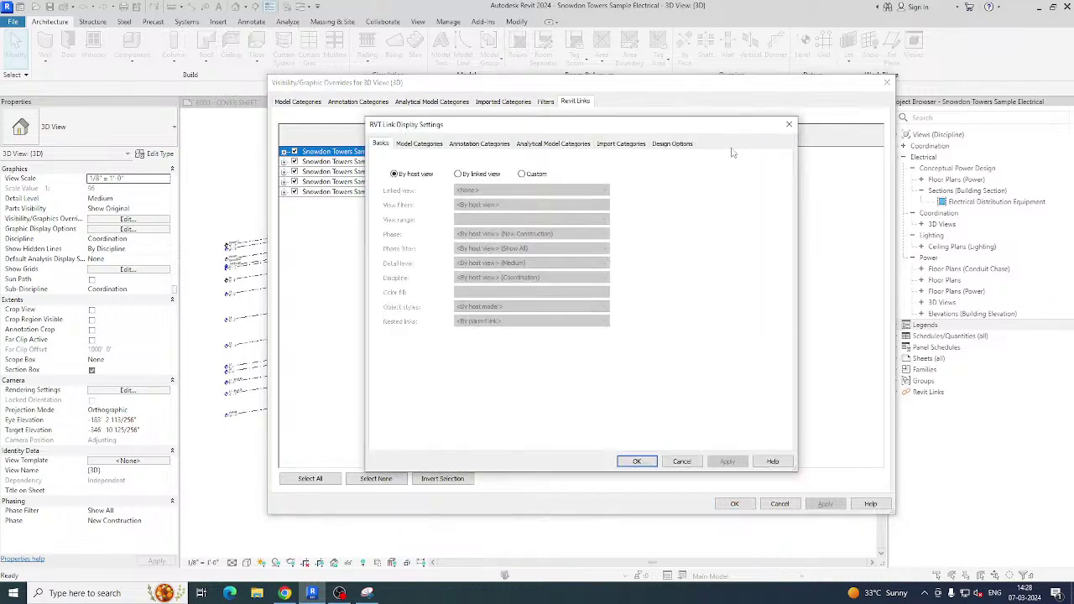
{"action": "key", "text": "Return"}
{"action": "left_click", "coordinate": [723, 150]}
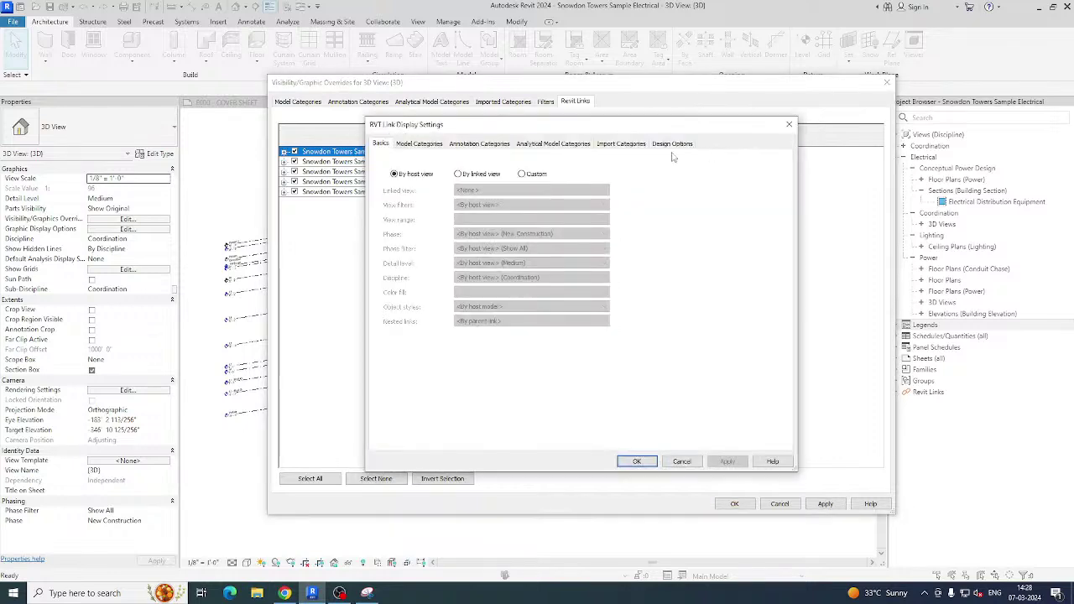
{"action": "left_click", "coordinate": [521, 175]}
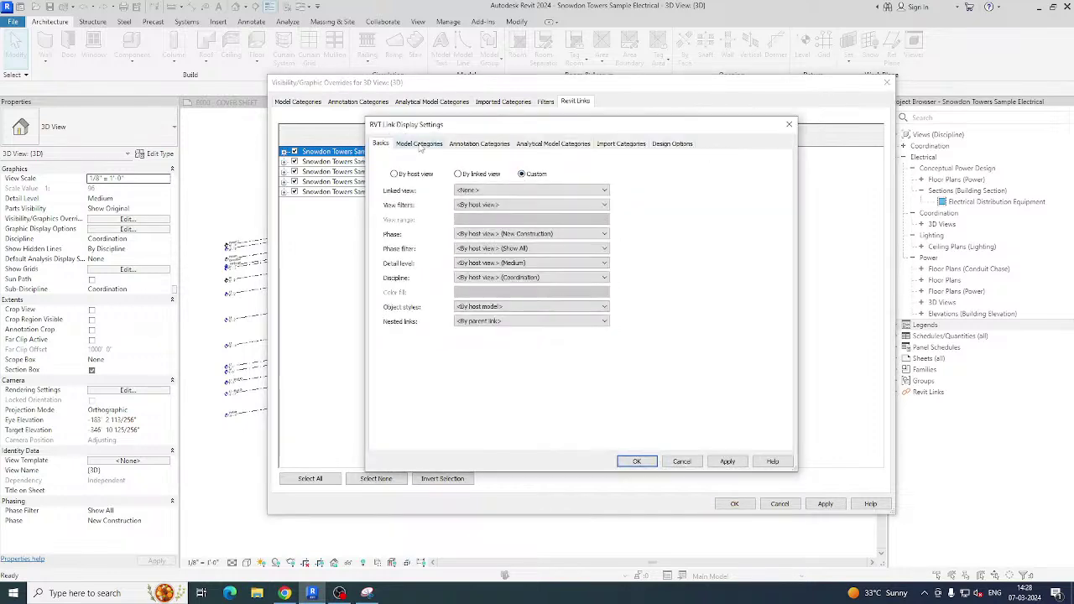
{"action": "left_click", "coordinate": [479, 144]}
{"action": "left_click", "coordinate": [527, 161]}
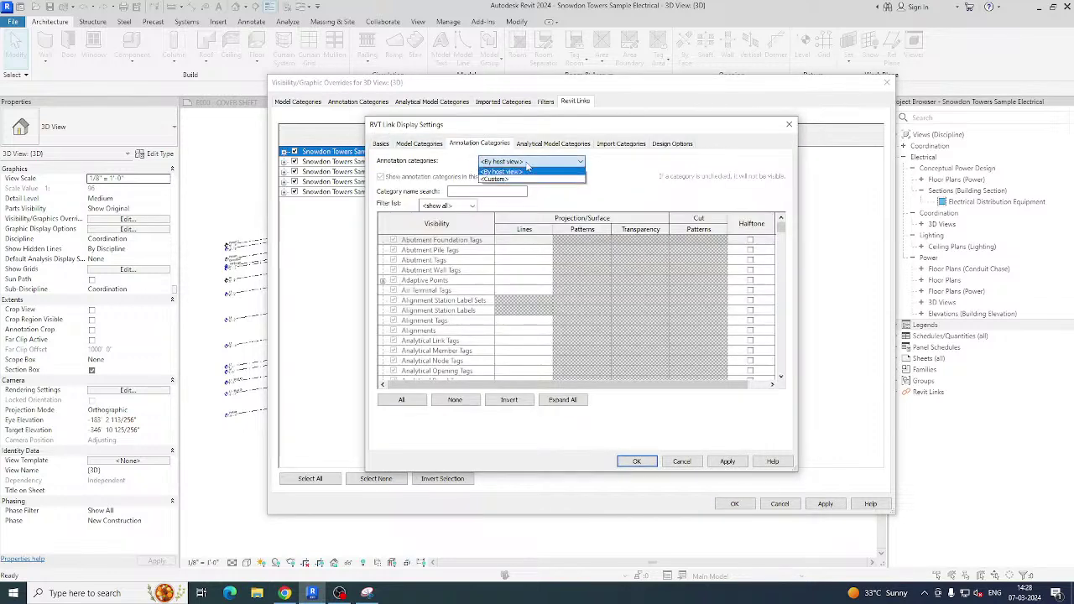
{"action": "left_click", "coordinate": [502, 178]}
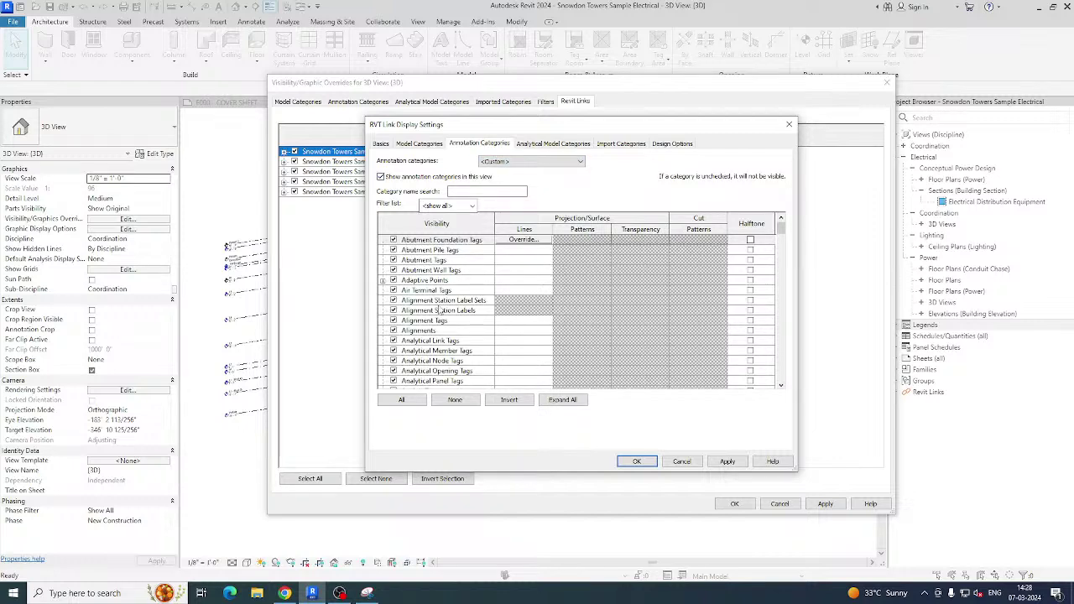
Turn off the Grids annotation category for the architectural link and accept the overrides.
{"action": "left_click", "coordinate": [438, 310]}
{"action": "key", "text": "g"}
{"action": "key", "text": "r"}
{"action": "scroll", "coordinate": [394, 332], "scroll_direction": "down", "scroll_amount": 1}
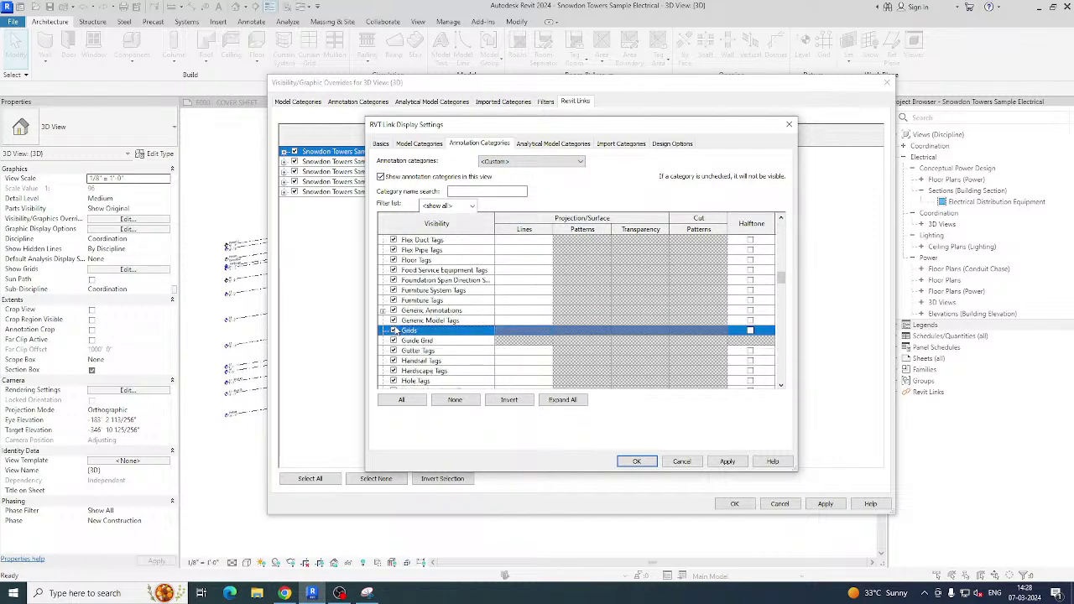
{"action": "left_click", "coordinate": [637, 463]}
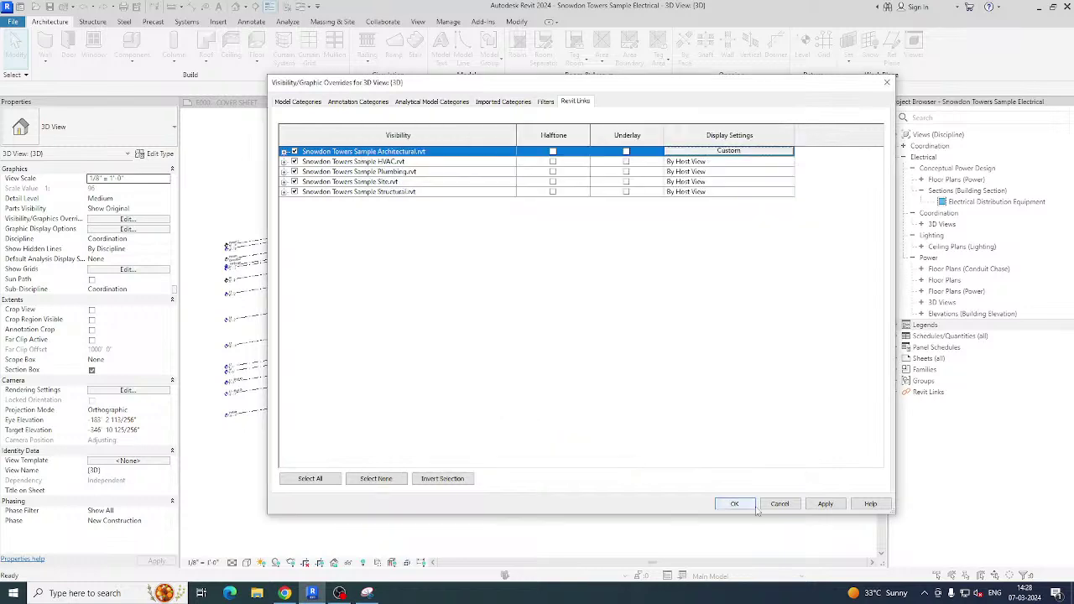
{"action": "left_click", "coordinate": [735, 504]}
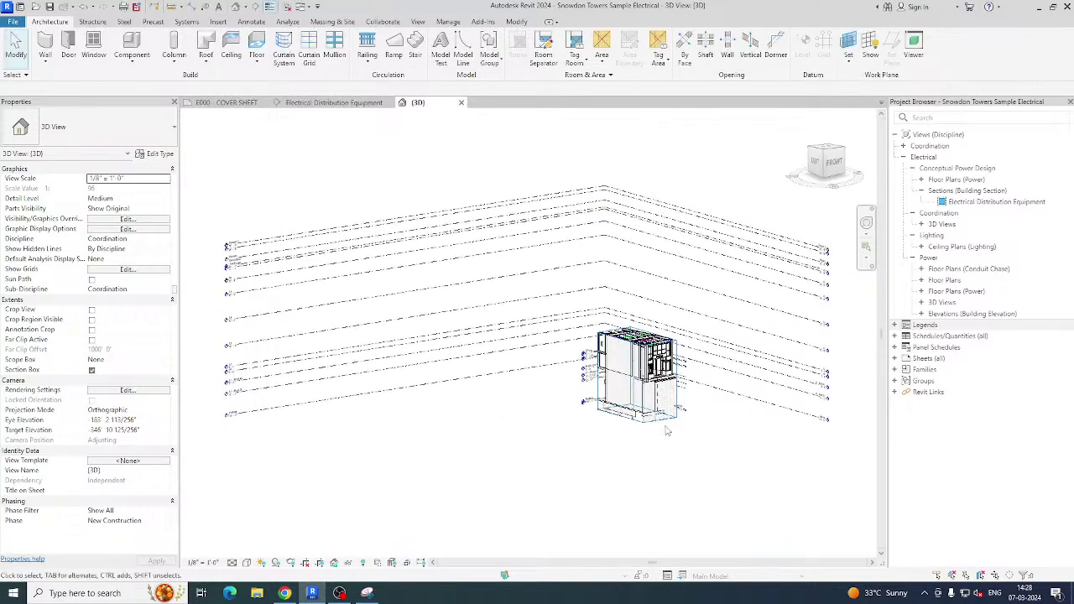
Select the linked architectural model in the 3D view to check which model the remaining dashed lines belong to.
{"action": "scroll", "coordinate": [495, 382], "scroll_direction": "up", "scroll_amount": 2}
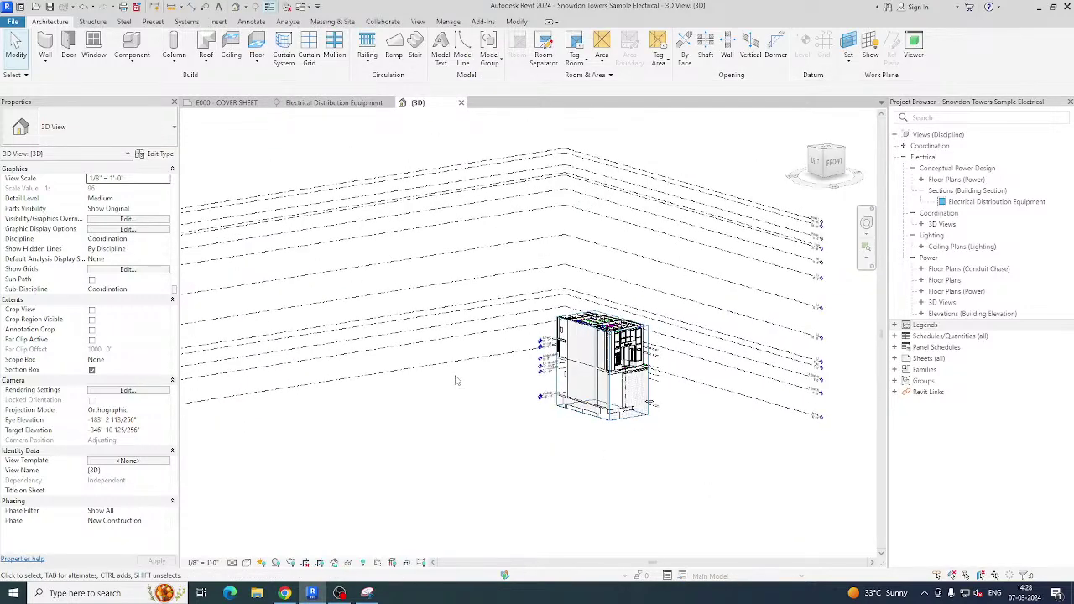
{"action": "key", "text": "v"}
{"action": "key", "text": "g"}
{"action": "key", "text": "Escape"}
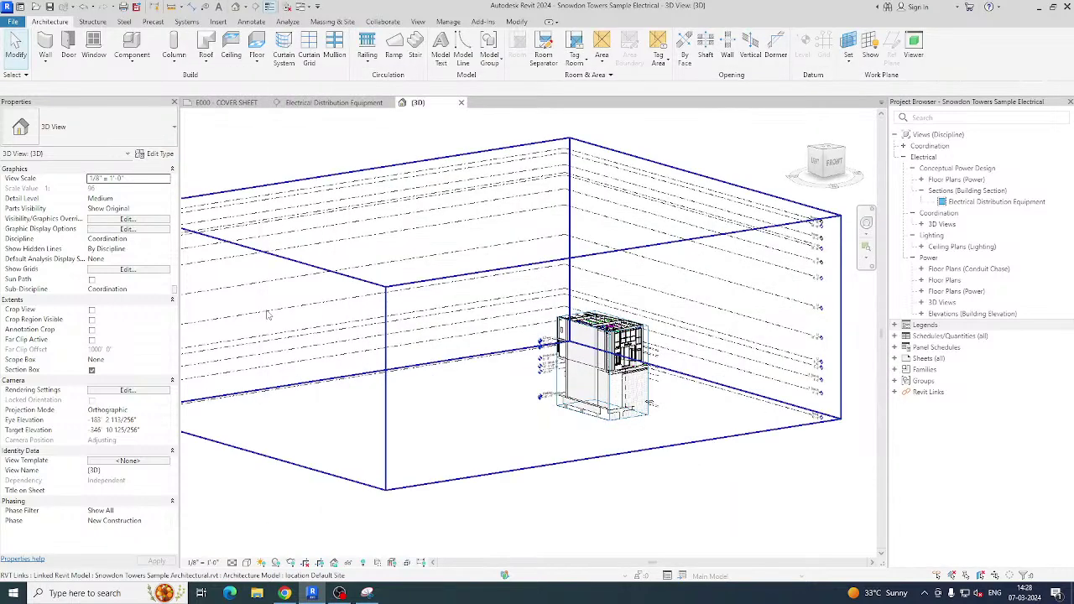
{"action": "left_click", "coordinate": [268, 314]}
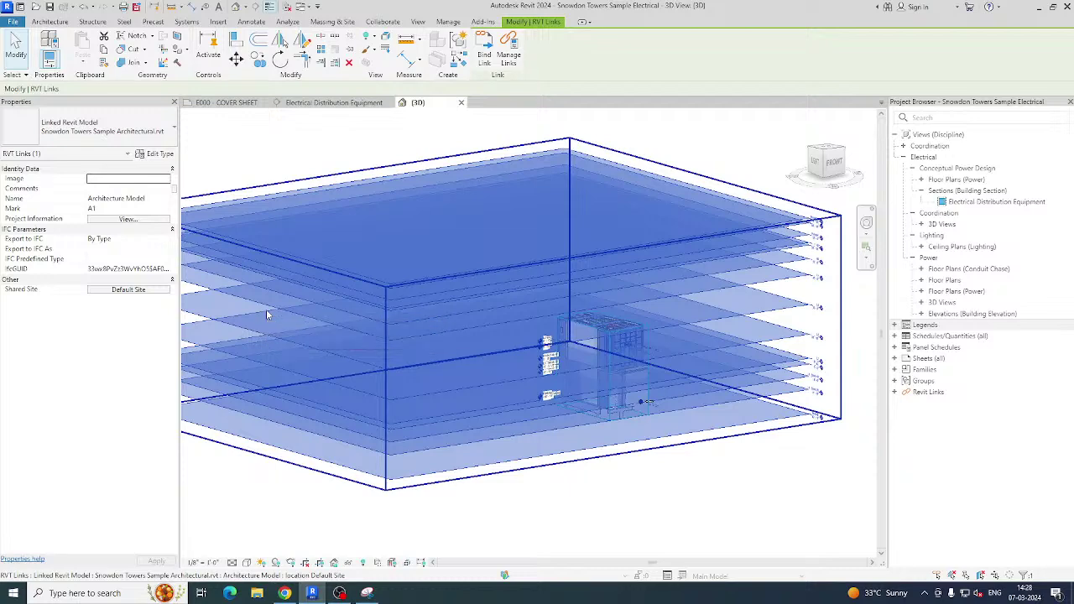
{"action": "left_click", "coordinate": [285, 170]}
Turn off the Levels annotation category in the architectural link's custom display settings and accept the overrides.
{"action": "key", "text": "v"}
{"action": "key", "text": "v"}
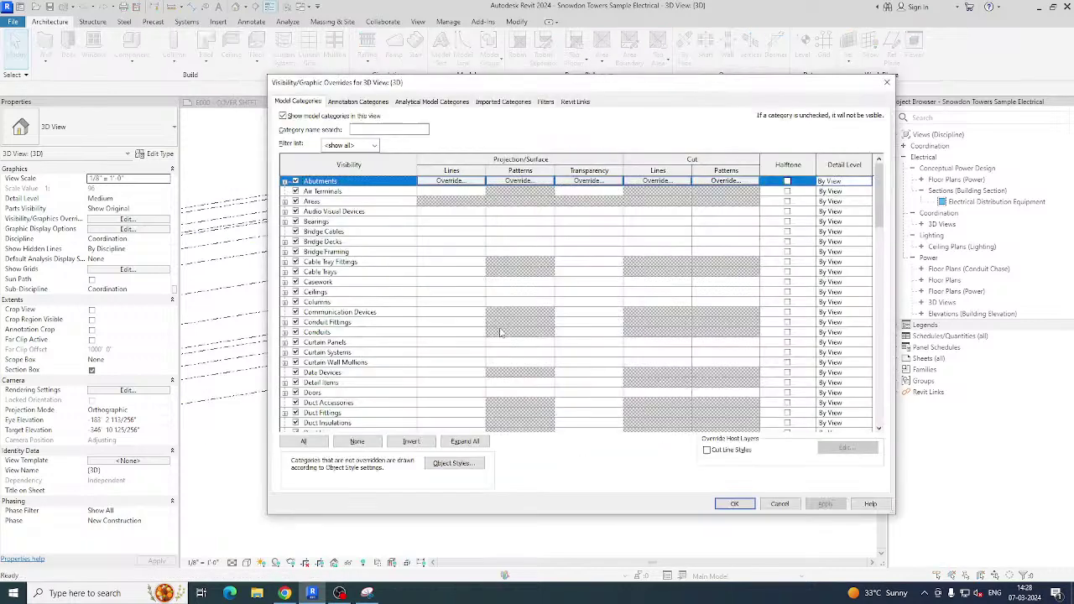
{"action": "left_click", "coordinate": [576, 102]}
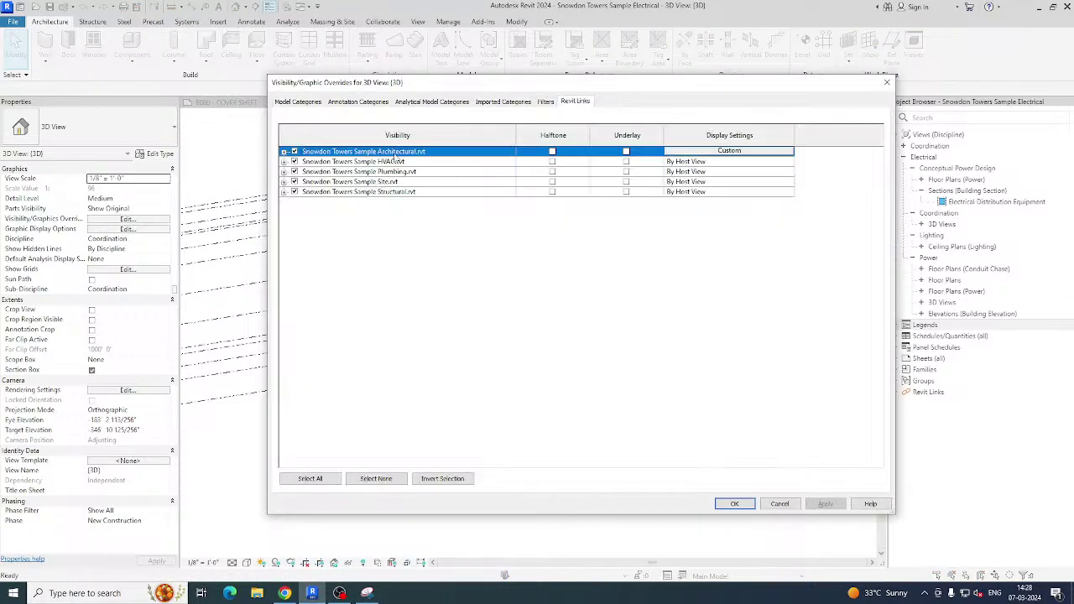
{"action": "left_click", "coordinate": [746, 153]}
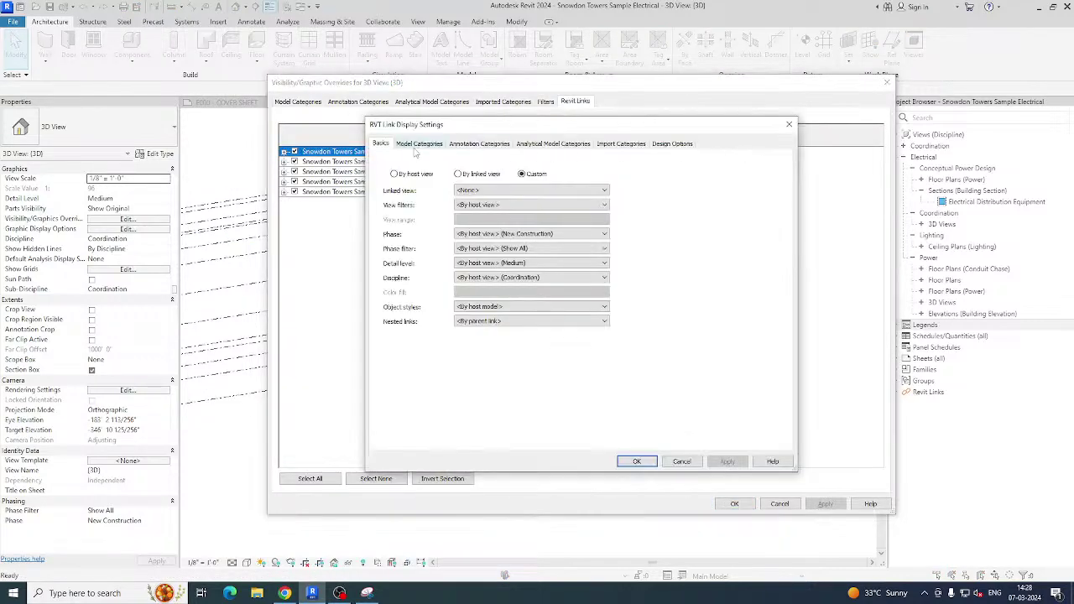
{"action": "left_click", "coordinate": [466, 147]}
{"action": "left_click", "coordinate": [457, 270]}
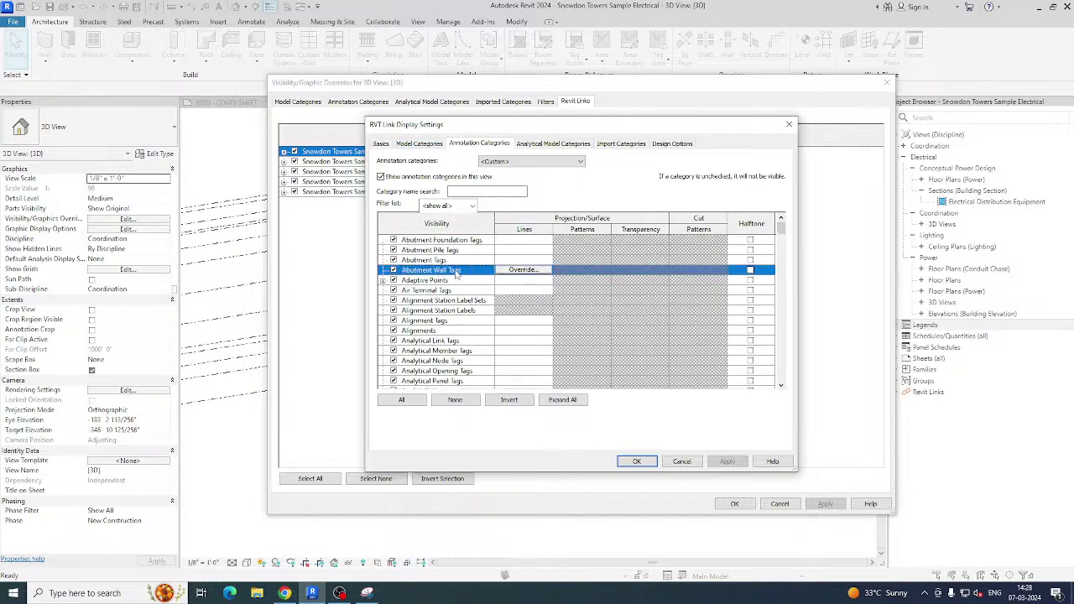
{"action": "key", "text": "l"}
{"action": "key", "text": "g"}
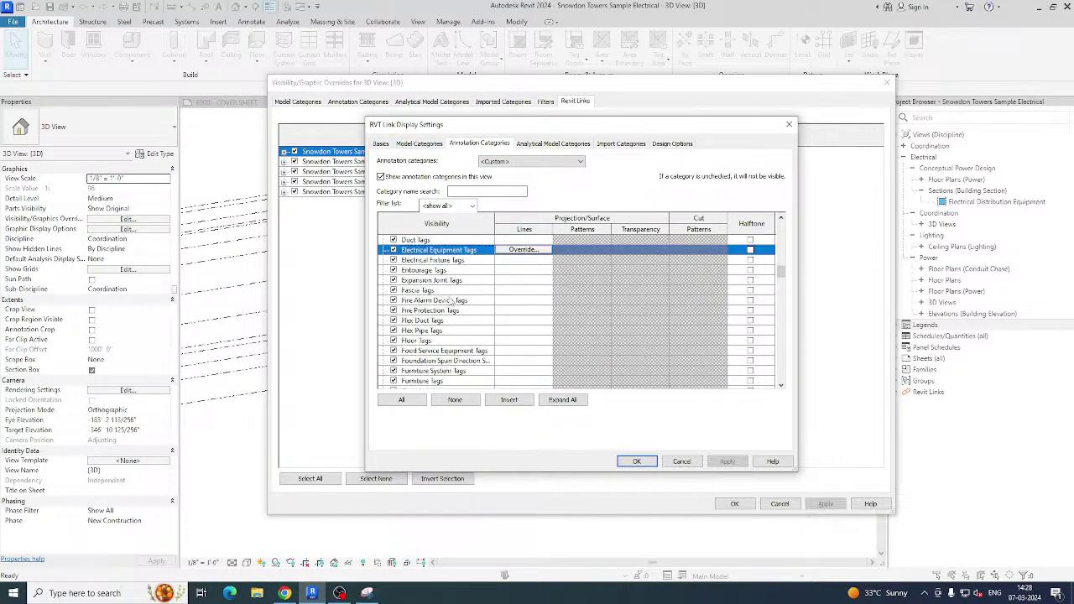
{"action": "scroll", "coordinate": [453, 302], "scroll_direction": "up", "scroll_amount": 3}
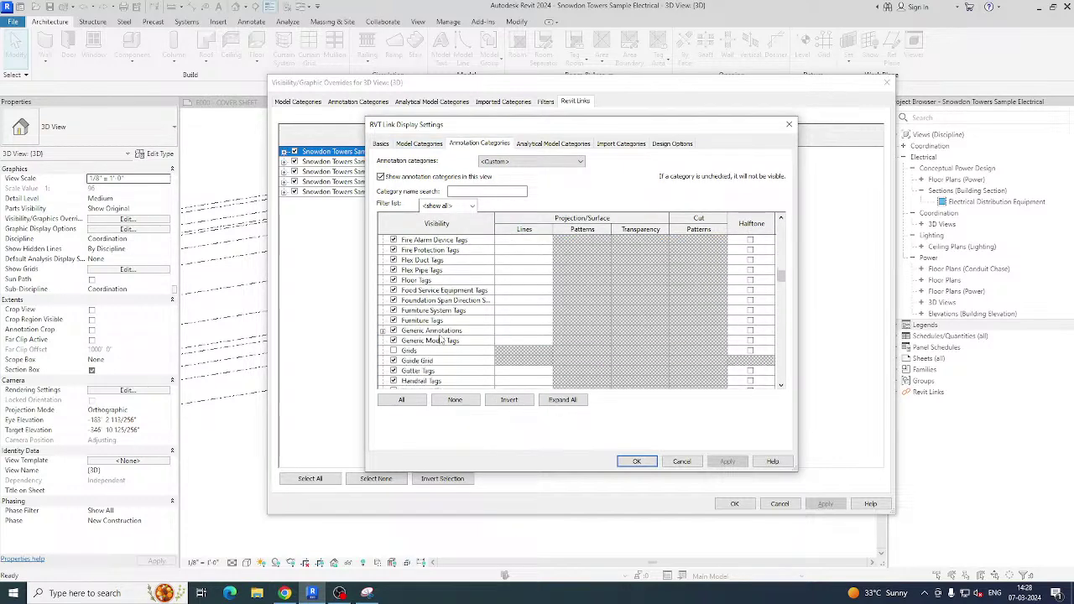
{"action": "left_click", "coordinate": [453, 302]}
{"action": "key", "text": "l"}
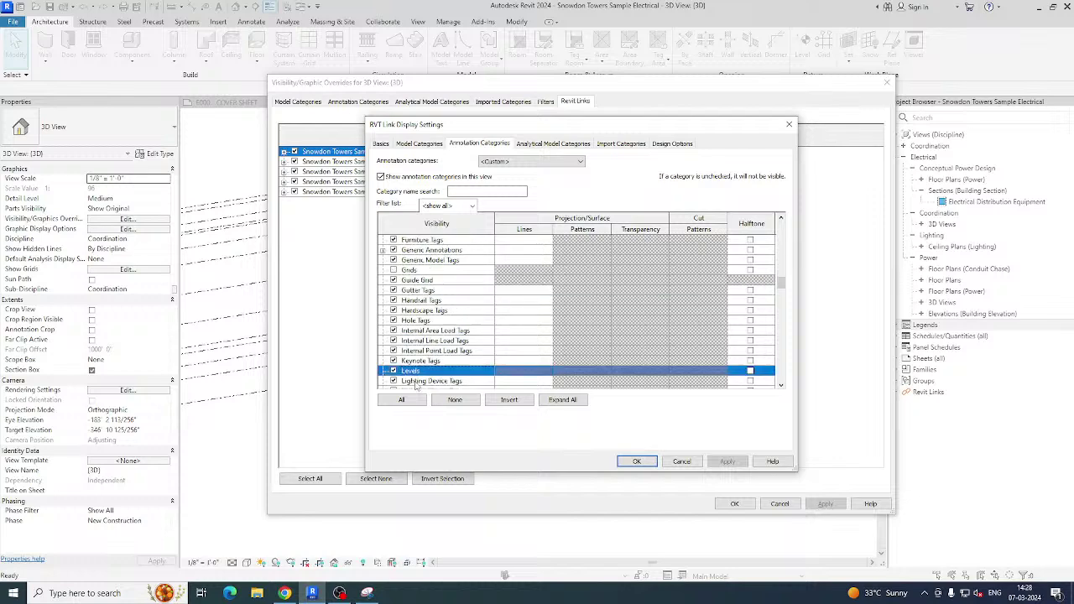
{"action": "left_click", "coordinate": [393, 371]}
{"action": "left_click", "coordinate": [635, 461]}
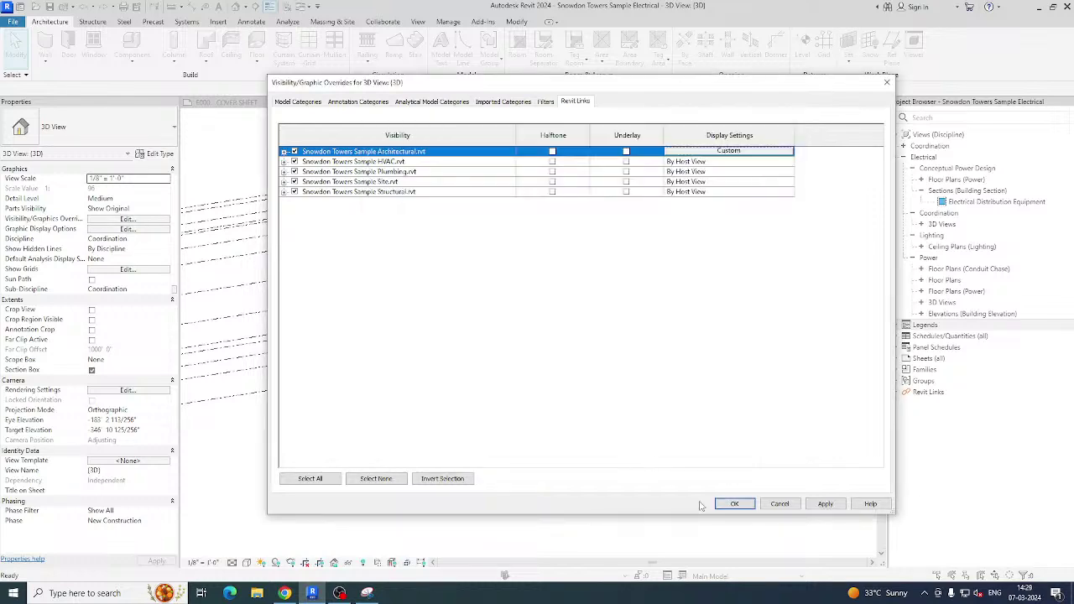
{"action": "left_click", "coordinate": [734, 504]}
Examine the level markers beside the building and select the L1 - Block 43 level to inspect its properties.
{"action": "scroll", "coordinate": [615, 401], "scroll_direction": "up", "scroll_amount": 2}
{"action": "scroll", "coordinate": [615, 401], "scroll_direction": "up", "scroll_amount": 4}
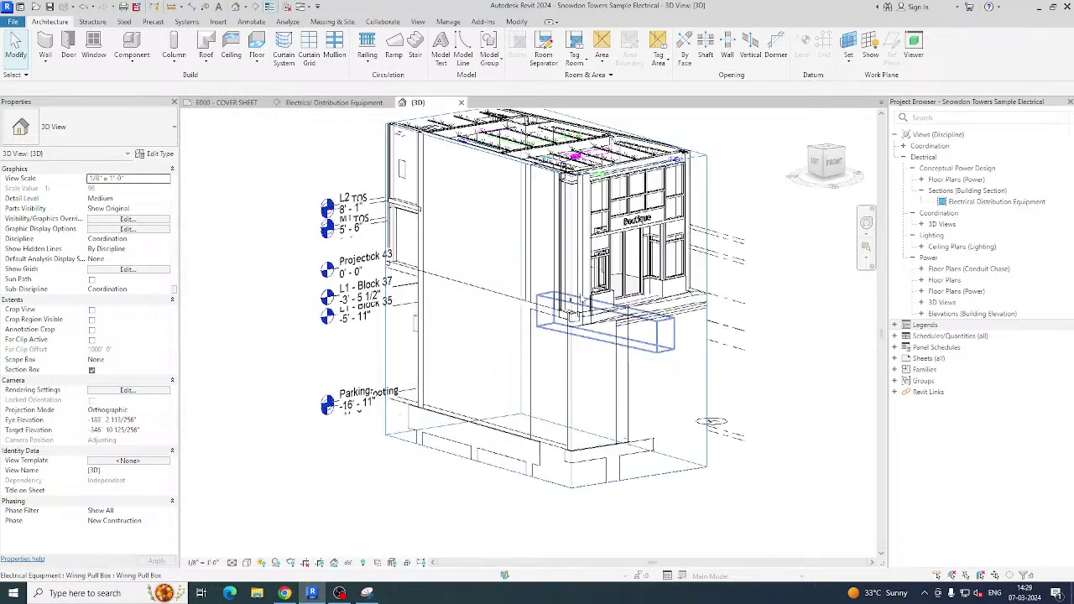
{"action": "scroll", "coordinate": [615, 401], "scroll_direction": "down", "scroll_amount": 3}
{"action": "middle_click_drag", "start_coordinate": [615, 402], "coordinate": [503, 268], "text": "shift"}
{"action": "scroll", "coordinate": [443, 243], "scroll_direction": "up", "scroll_amount": 3}
{"action": "scroll", "coordinate": [445, 242], "scroll_direction": "up", "scroll_amount": 2}
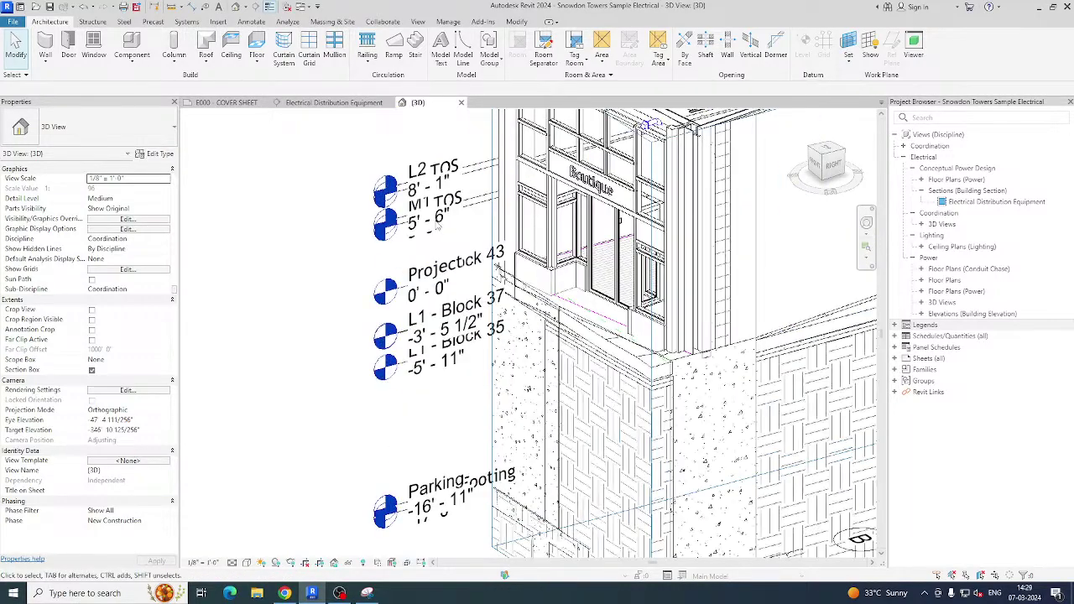
{"action": "middle_click_drag", "start_coordinate": [460, 262], "coordinate": [389, 290]}
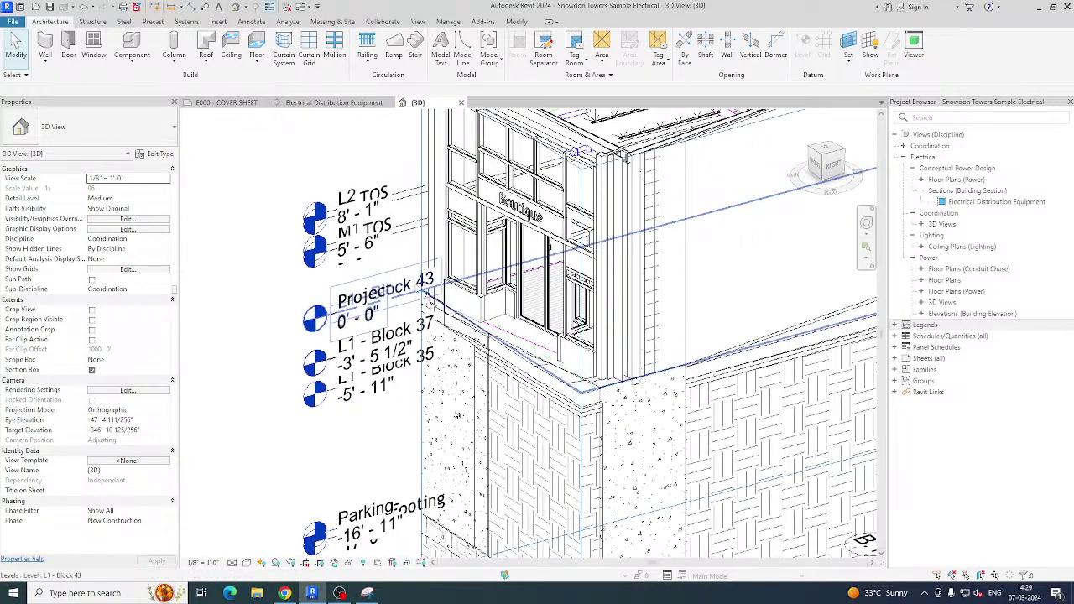
{"action": "left_click", "coordinate": [389, 290]}
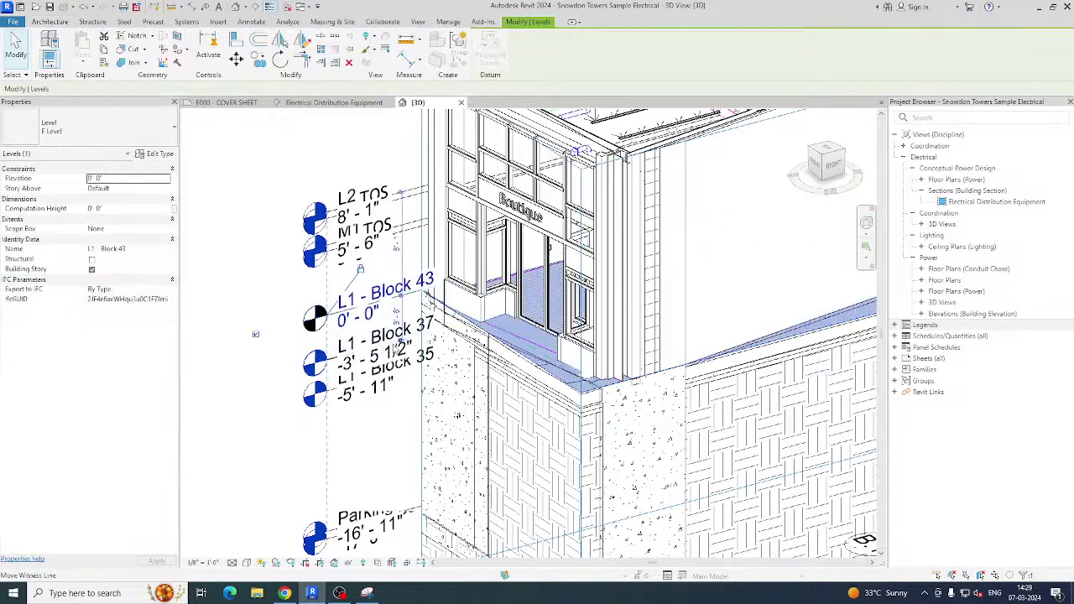
{"action": "left_click", "coordinate": [255, 334]}
Set the 3D view's scale to 12" = 1'-0".
{"action": "scroll", "coordinate": [361, 311], "scroll_direction": "down", "scroll_amount": 3}
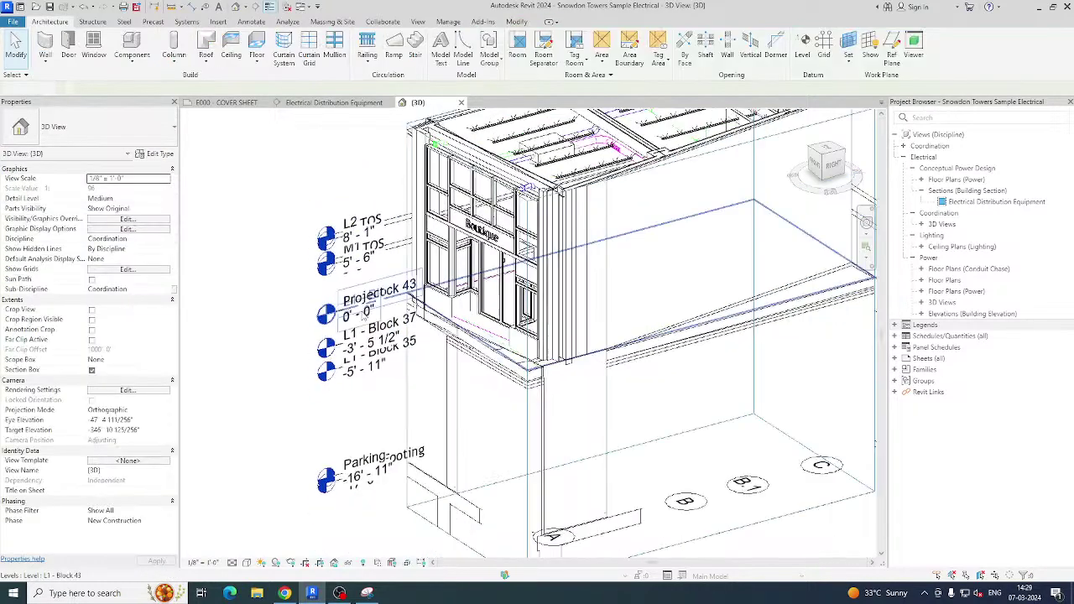
{"action": "left_click", "coordinate": [203, 563]}
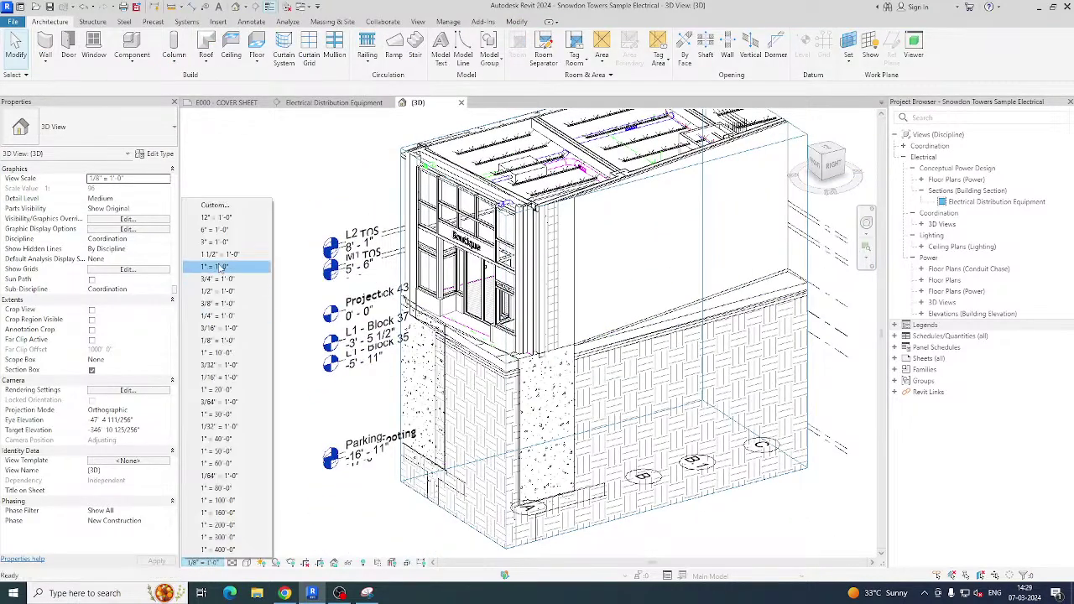
{"action": "left_click", "coordinate": [215, 218]}
{"action": "scroll", "coordinate": [340, 352], "scroll_direction": "down", "scroll_amount": 3}
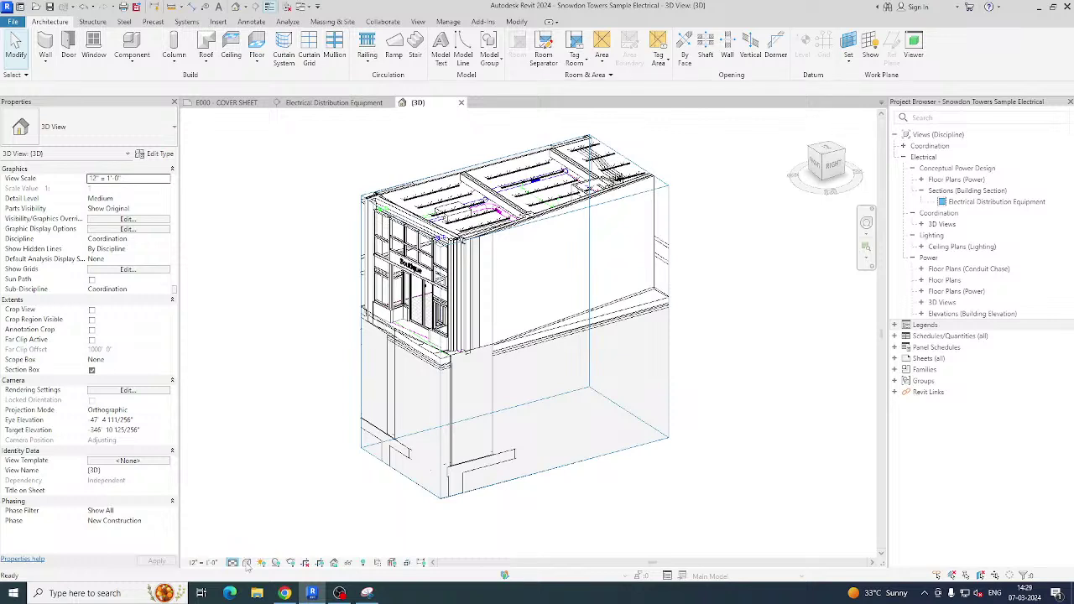
Set the 3D view's detail level to Fine and its visual style to one that shows material textures.
{"action": "left_click", "coordinate": [247, 564]}
{"action": "left_click", "coordinate": [264, 551]}
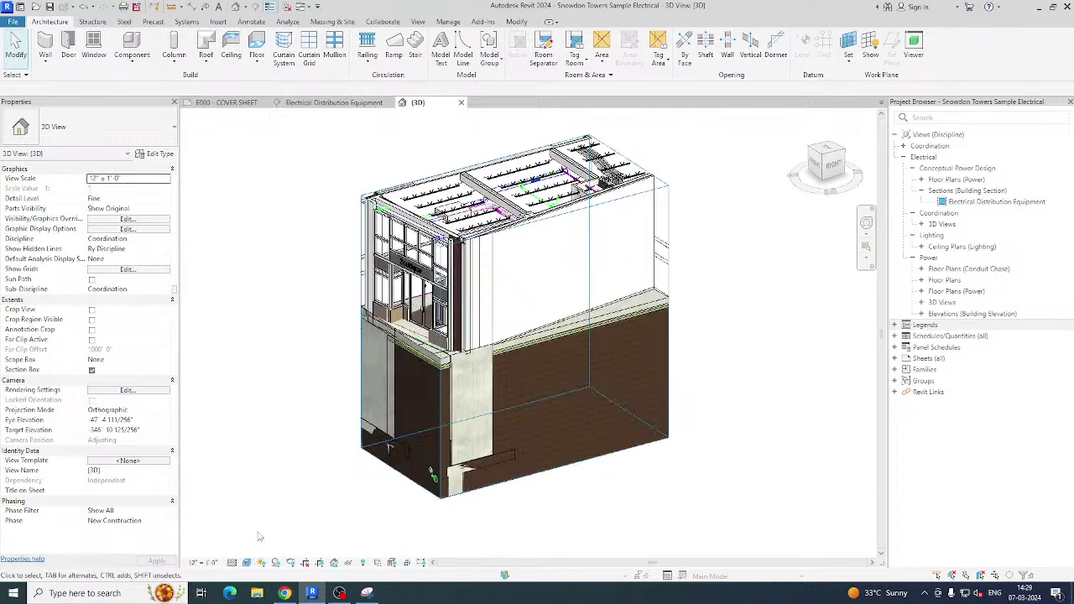
Try a view scale of 3" = 1'-0" and settle on 3/4" = 1'-0" for the 3D view.
{"action": "left_click", "coordinate": [203, 563]}
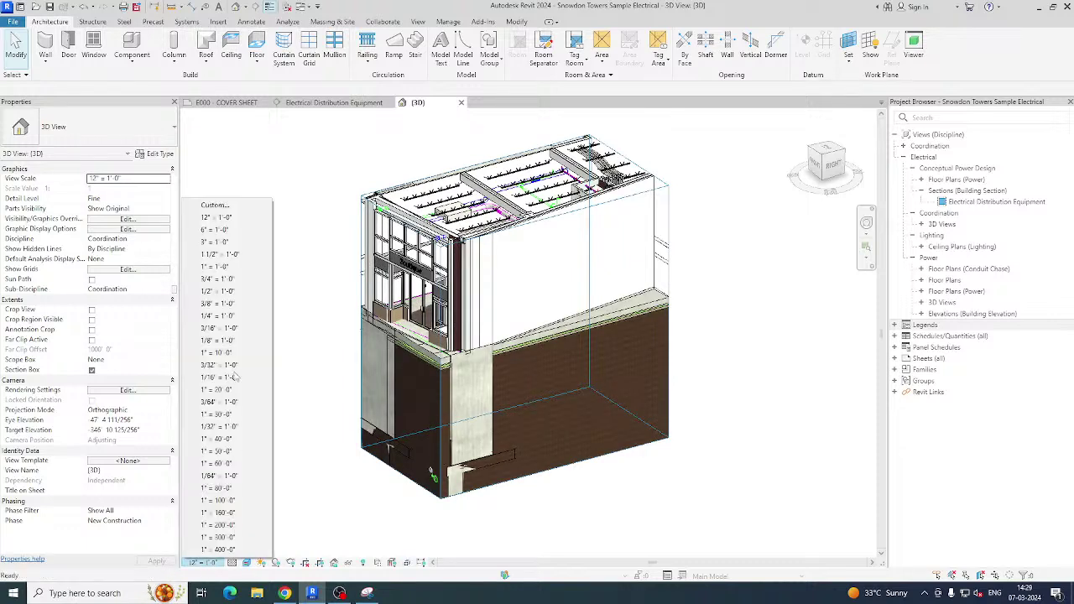
{"action": "left_click", "coordinate": [220, 242]}
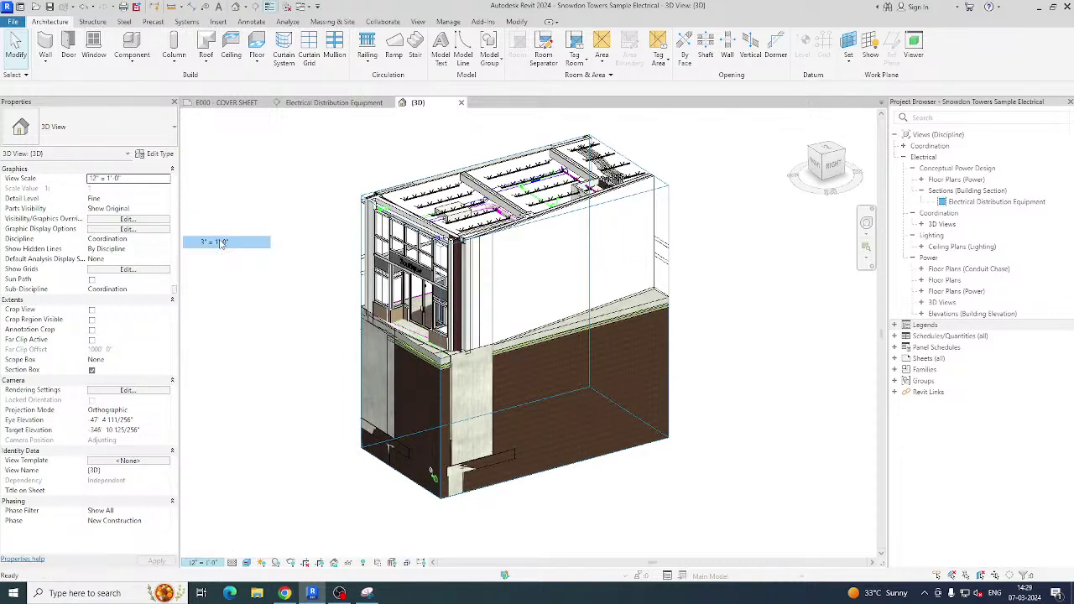
{"action": "left_click", "coordinate": [204, 563]}
{"action": "left_click", "coordinate": [210, 280]}
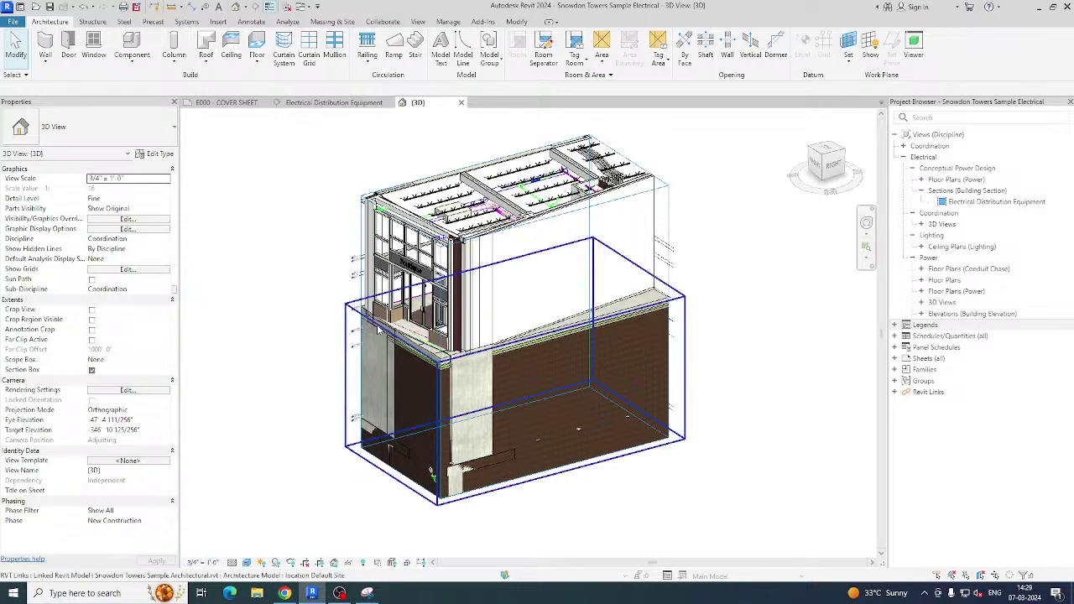
{"action": "scroll", "coordinate": [357, 300], "scroll_direction": "up", "scroll_amount": 6}
{"action": "scroll", "coordinate": [356, 299], "scroll_direction": "down", "scroll_amount": 8}
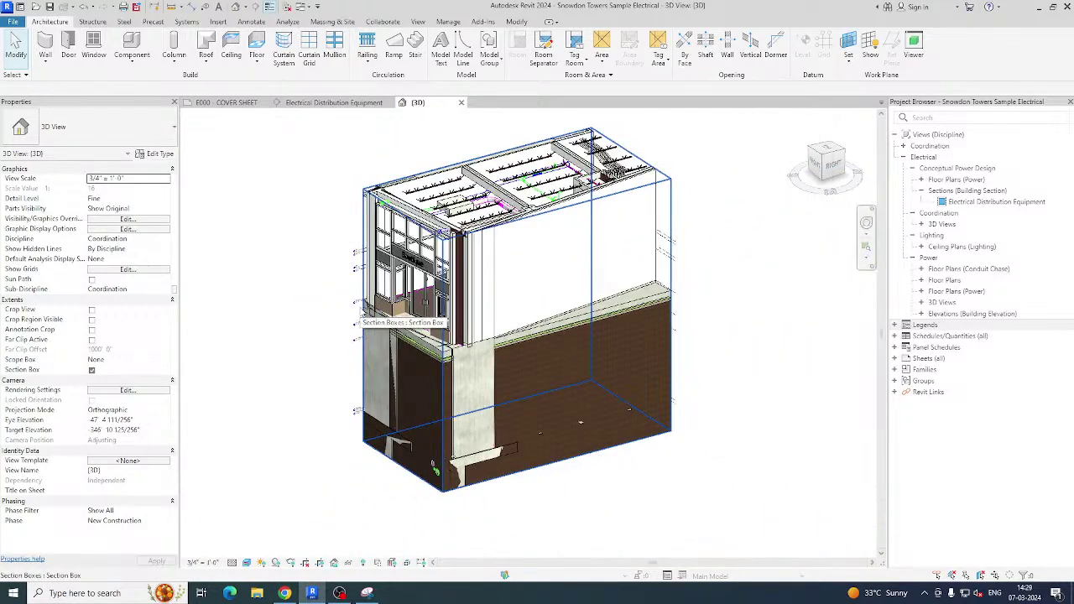
Select the 3D view's section box and slightly adjust one of its side faces.
{"action": "middle_click_drag", "start_coordinate": [357, 312], "coordinate": [554, 218], "text": "shift"}
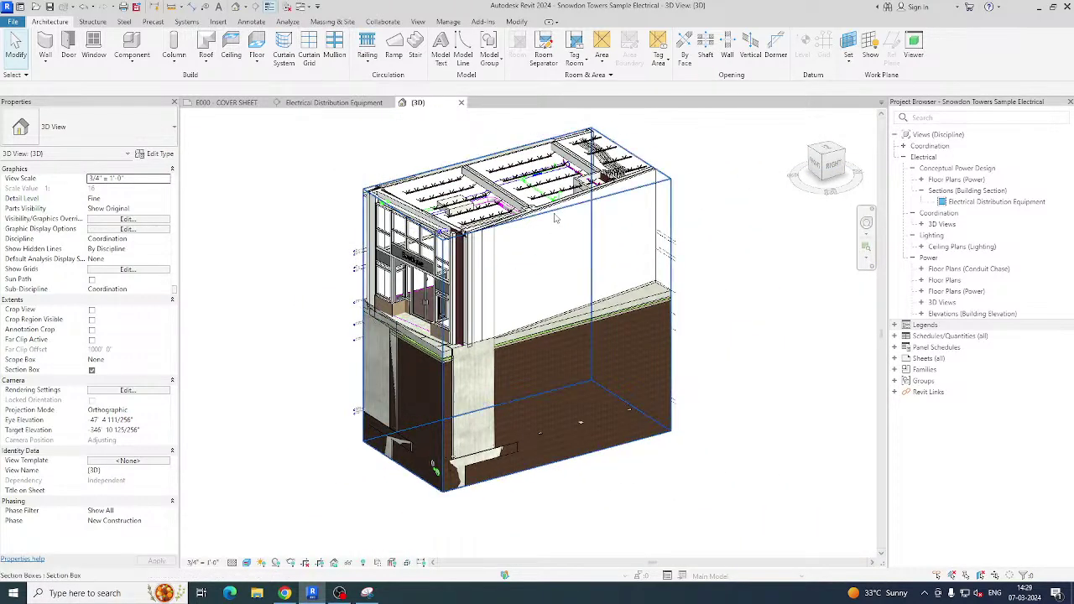
{"action": "left_click", "coordinate": [571, 212]}
{"action": "middle_click_drag", "start_coordinate": [700, 196], "coordinate": [490, 319], "text": "shift"}
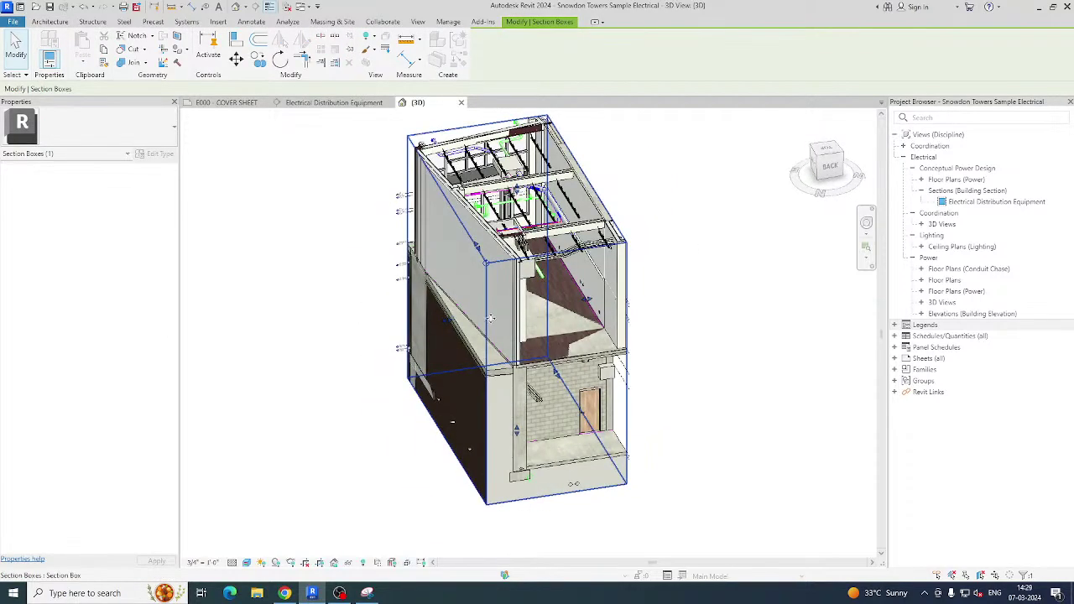
{"action": "middle_click_drag", "start_coordinate": [484, 275], "coordinate": [579, 323], "text": "shift"}
{"action": "left_click_drag", "start_coordinate": [590, 315], "coordinate": [593, 312]}
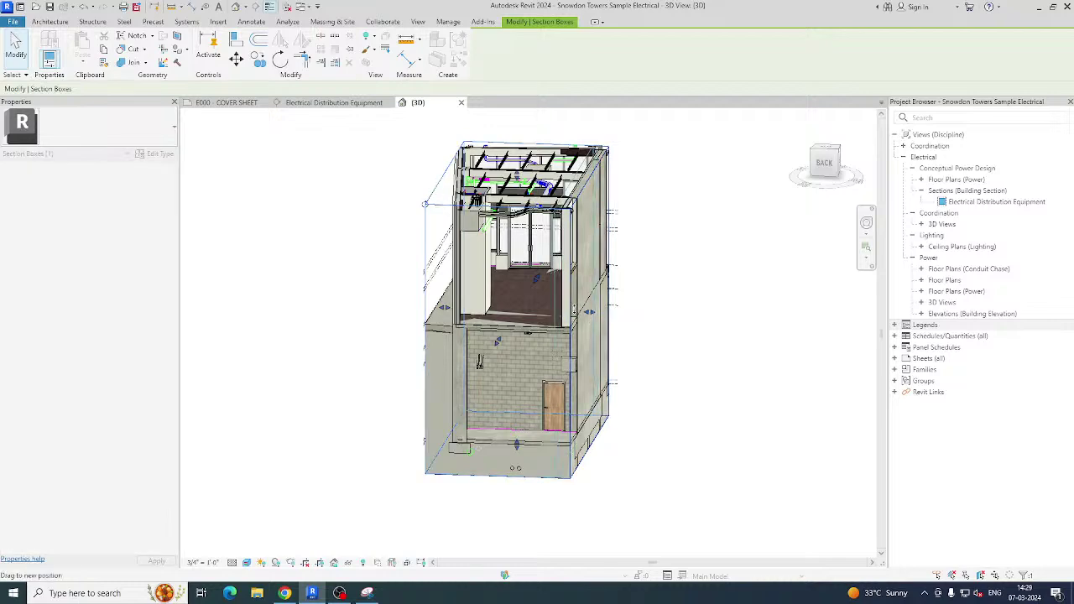
Raise the section box's upper face above the roof trusses to include the floor over them.
{"action": "middle_click_drag", "start_coordinate": [574, 320], "coordinate": [470, 218], "text": "shift"}
{"action": "scroll", "coordinate": [437, 155], "scroll_direction": "up", "scroll_amount": 5}
{"action": "scroll", "coordinate": [437, 156], "scroll_direction": "down", "scroll_amount": 6}
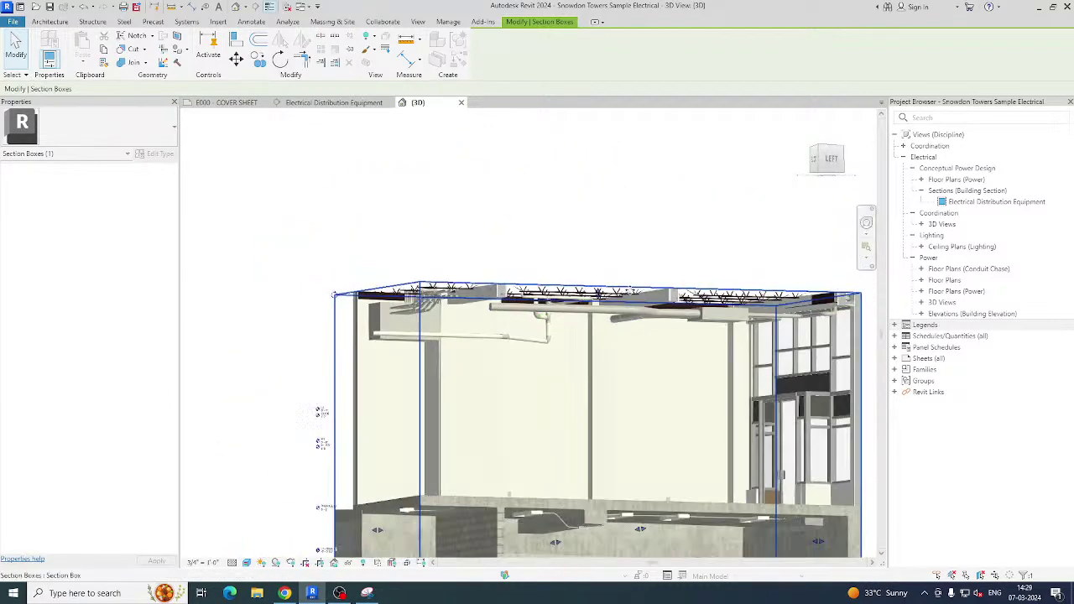
{"action": "middle_click_drag", "start_coordinate": [588, 374], "coordinate": [615, 367], "text": "shift"}
{"action": "left_click_drag", "start_coordinate": [710, 277], "coordinate": [709, 252]}
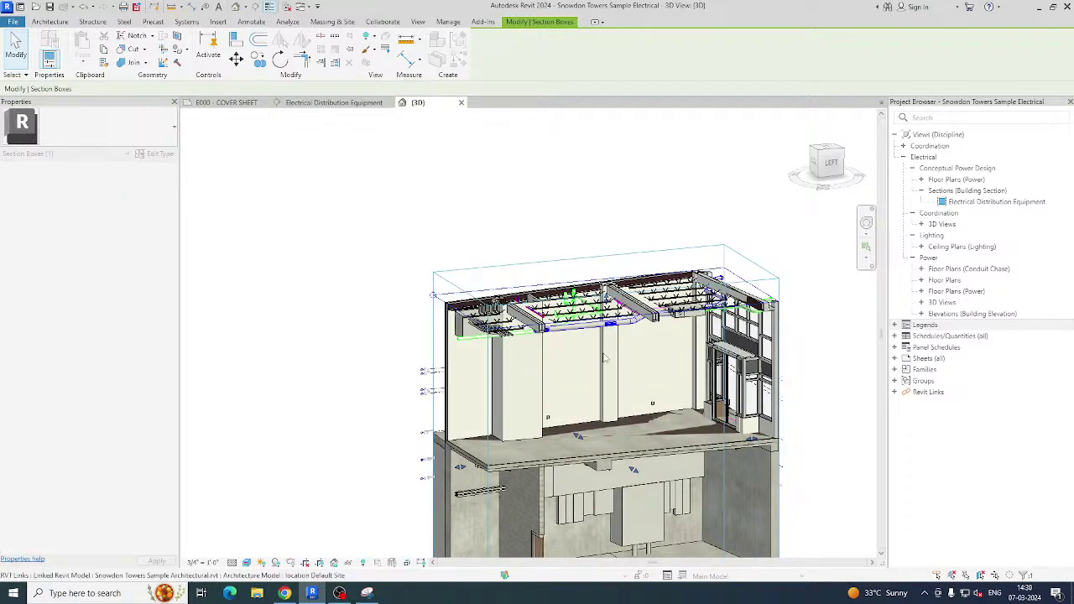
Select one complete connected conduit run below the trusses, inspect it from another angle, and clear the selection.
{"action": "middle_click_drag", "start_coordinate": [522, 348], "coordinate": [436, 294], "text": "shift"}
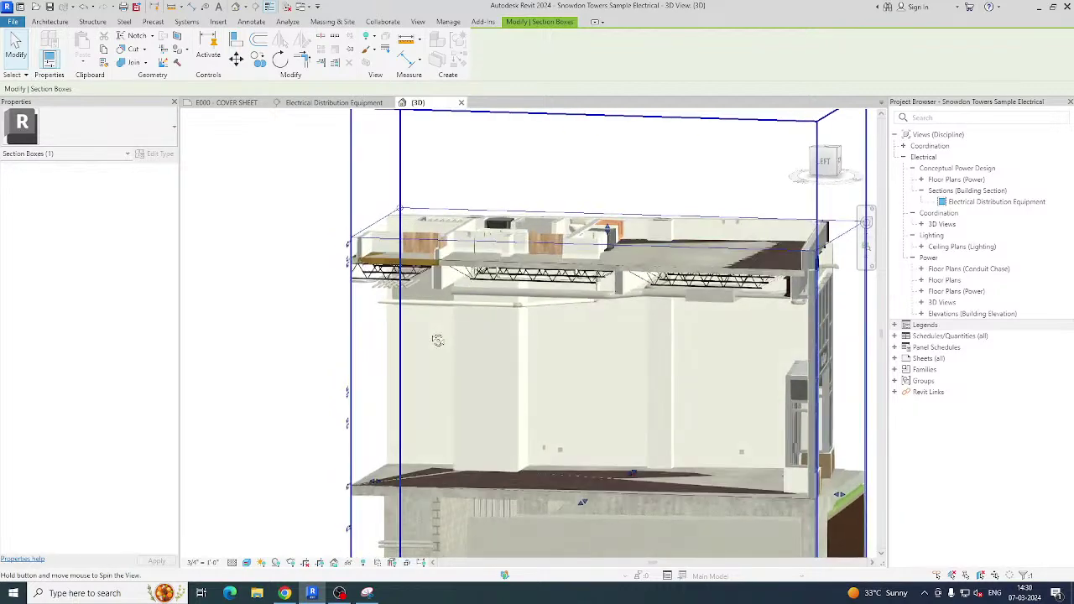
{"action": "scroll", "coordinate": [393, 275], "scroll_direction": "up", "scroll_amount": 5}
{"action": "scroll", "coordinate": [433, 267], "scroll_direction": "up", "scroll_amount": 3}
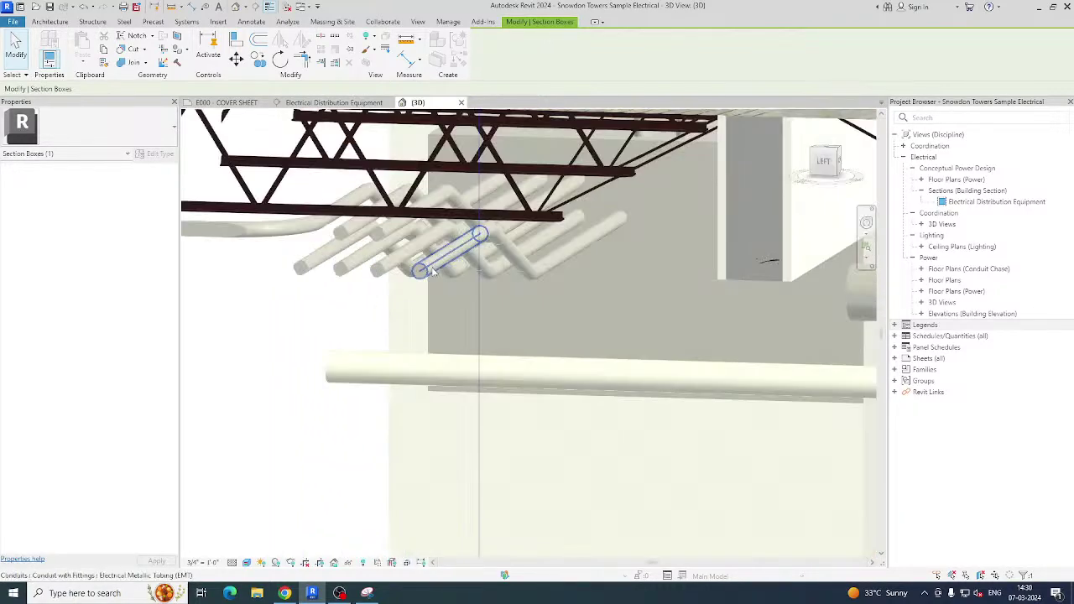
{"action": "left_click", "coordinate": [433, 269]}
{"action": "key", "text": "Tab"}
{"action": "left_click", "coordinate": [433, 269]}
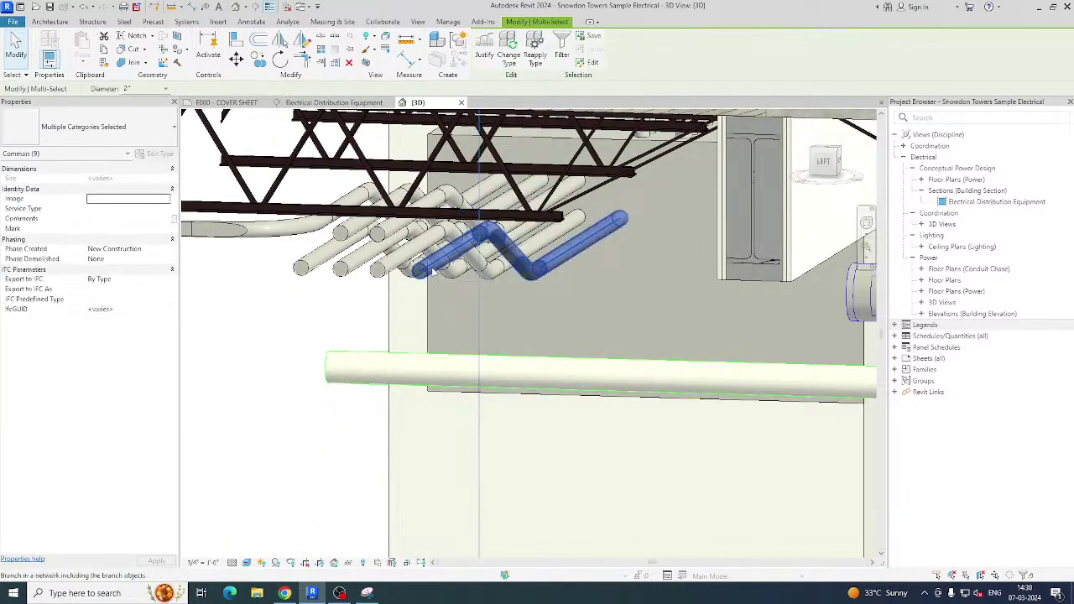
{"action": "middle_click_drag", "start_coordinate": [599, 444], "coordinate": [286, 453], "text": "shift"}
{"action": "scroll", "coordinate": [649, 357], "scroll_direction": "down", "scroll_amount": 5}
{"action": "key", "text": "Escape"}
Set the 3D view's visual style to Shaded, try Textures for comparison, and return to Shaded.
{"action": "left_click", "coordinate": [247, 563]}
{"action": "left_click", "coordinate": [271, 518]}
{"action": "scroll", "coordinate": [527, 317], "scroll_direction": "down", "scroll_amount": 3}
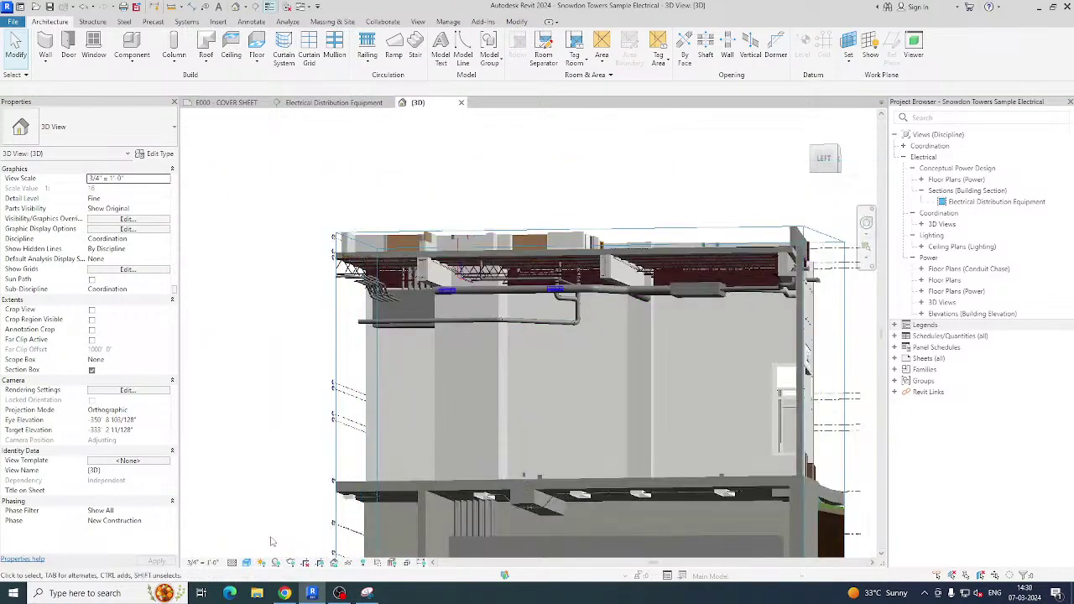
{"action": "left_click", "coordinate": [246, 563]}
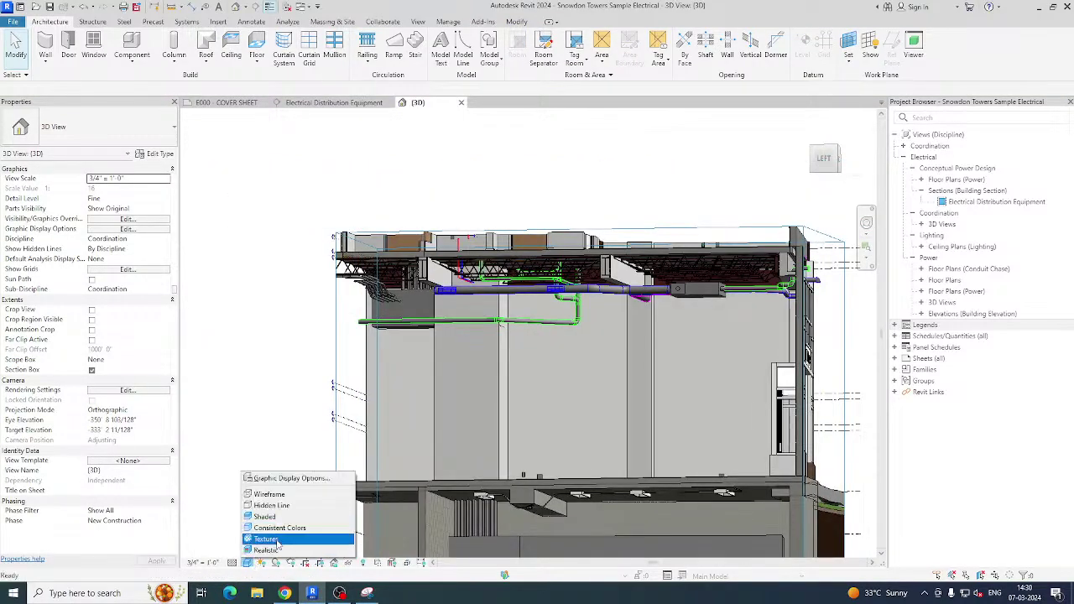
{"action": "left_click", "coordinate": [275, 540]}
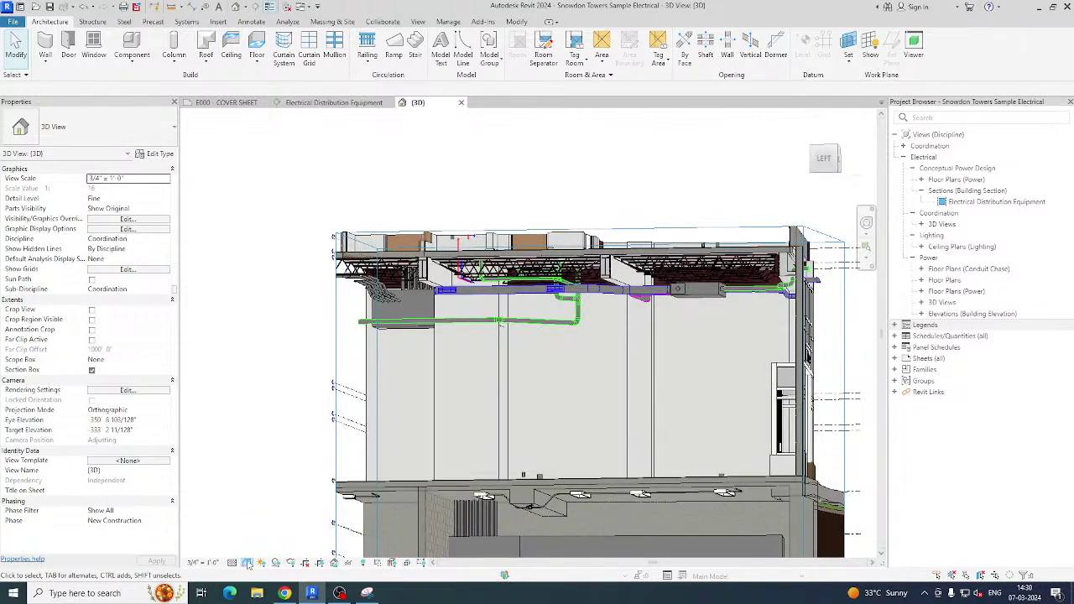
{"action": "left_click", "coordinate": [248, 563]}
{"action": "left_click", "coordinate": [298, 514]}
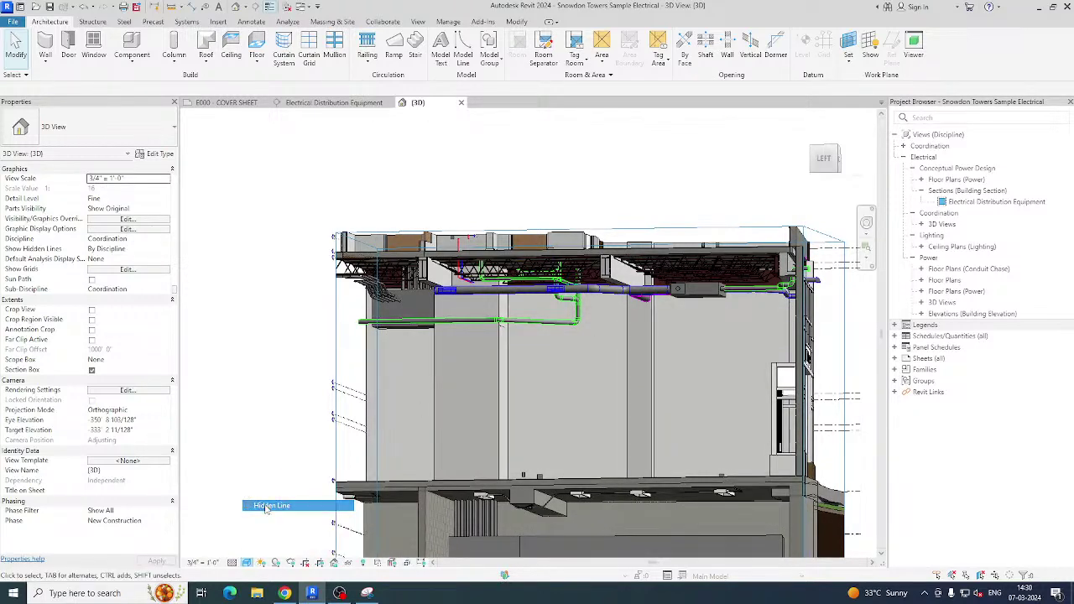
Preview the 3D view in the Hidden Line and Wireframe visual styles, and restore Shaded.
{"action": "left_click", "coordinate": [265, 506]}
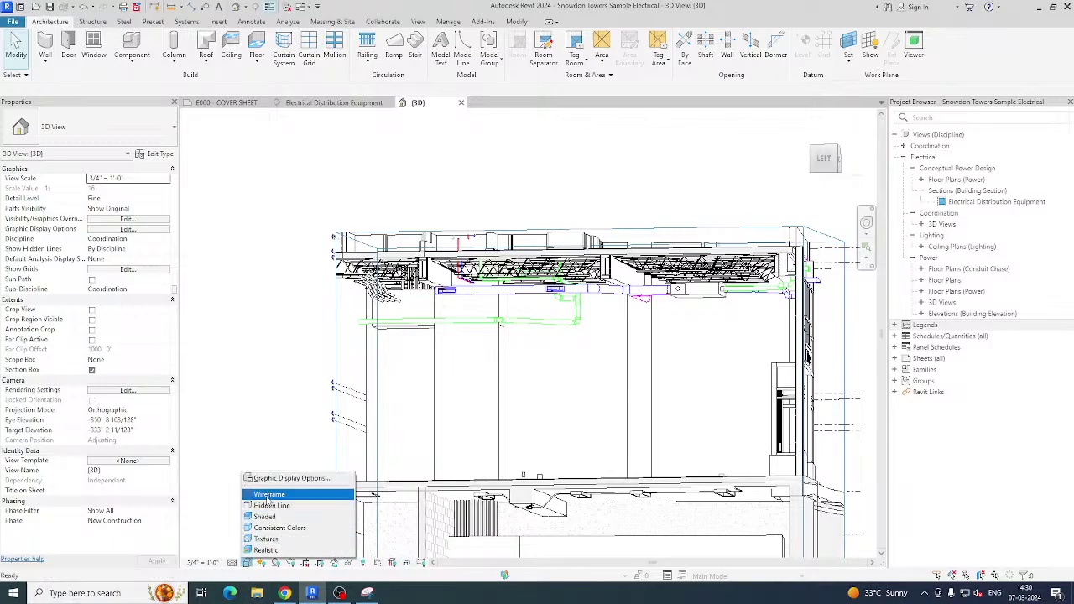
{"action": "left_click", "coordinate": [268, 495]}
{"action": "middle_click_drag", "start_coordinate": [537, 336], "coordinate": [437, 303], "text": "shift"}
{"action": "middle_click_drag", "start_coordinate": [672, 487], "coordinate": [260, 582], "text": "shift"}
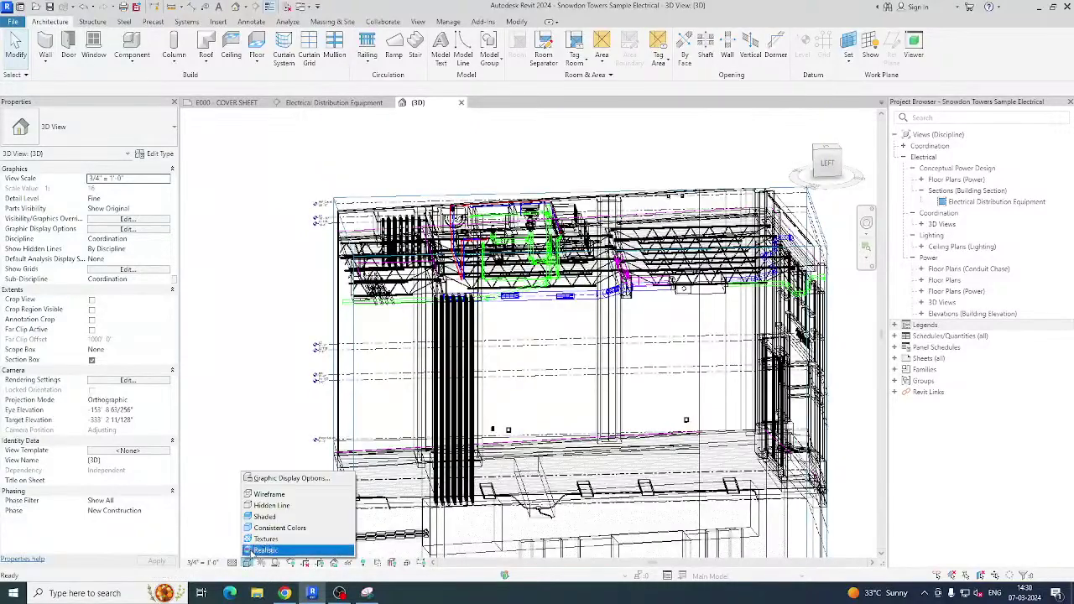
{"action": "left_click", "coordinate": [266, 517]}
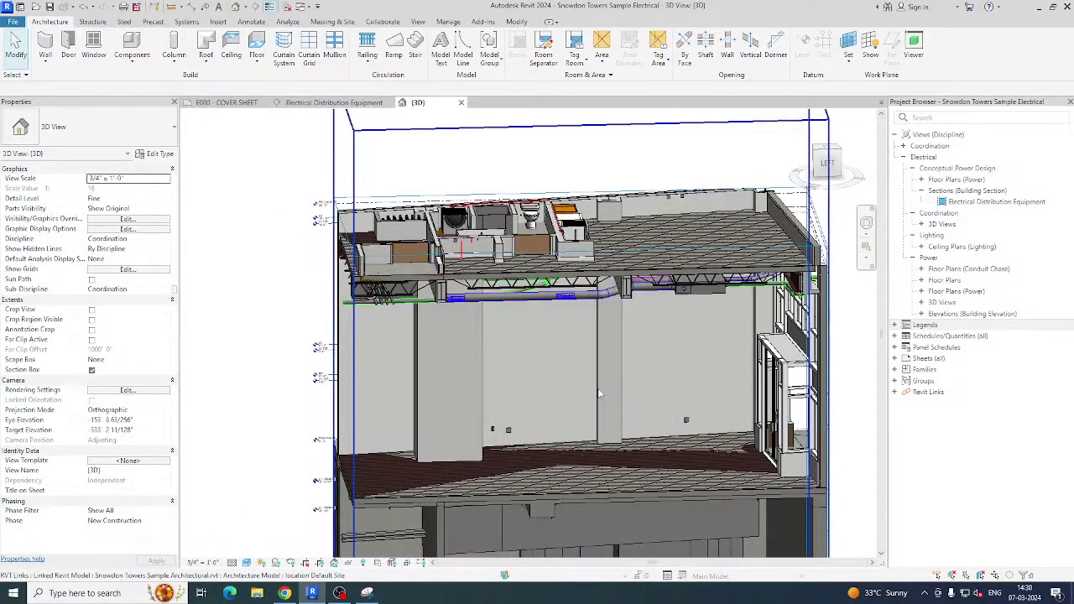
Examine the pipes and conduits beneath the trusses and select the linked plumbing model to inspect its piping.
{"action": "scroll", "coordinate": [743, 314], "scroll_direction": "up", "scroll_amount": 6}
{"action": "scroll", "coordinate": [743, 314], "scroll_direction": "down", "scroll_amount": 4}
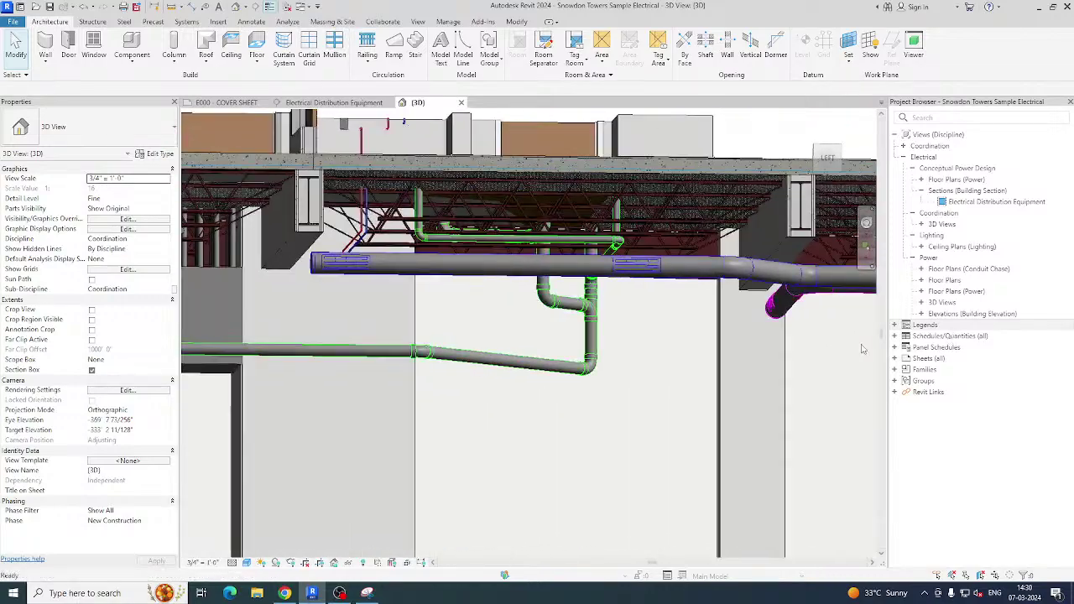
{"action": "mouse_move", "coordinate": [862, 348]}
{"action": "middle_mouse_down", "text": "shift"}
{"action": "mouse_move", "coordinate": [813, 435]}
{"action": "mouse_move", "coordinate": [609, 413]}
{"action": "mouse_move", "coordinate": [448, 355]}
{"action": "middle_mouse_up", "text": "shift"}
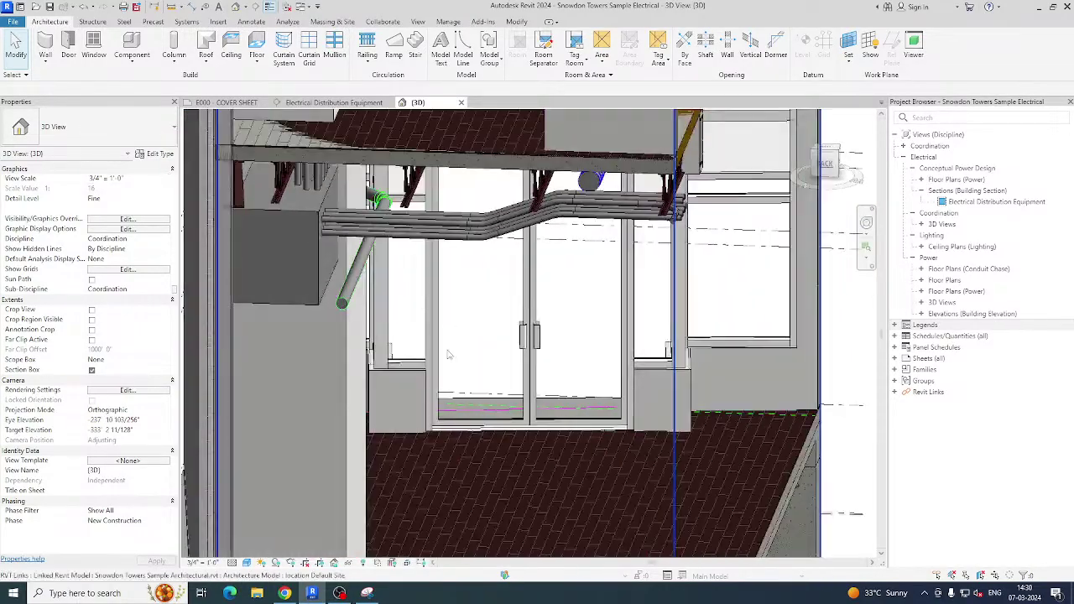
{"action": "left_click", "coordinate": [347, 292]}
{"action": "left_click", "coordinate": [359, 292]}
{"action": "middle_click_drag", "start_coordinate": [358, 292], "coordinate": [475, 302], "text": "shift"}
{"action": "scroll", "coordinate": [360, 277], "scroll_direction": "up", "scroll_amount": 8}
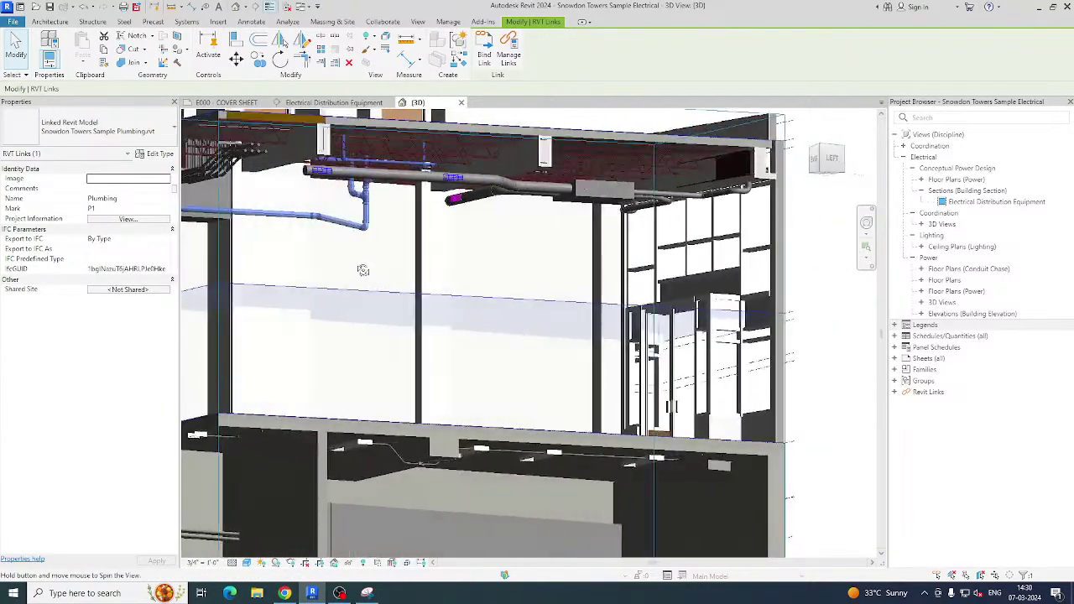
{"action": "scroll", "coordinate": [391, 190], "scroll_direction": "up", "scroll_amount": 6}
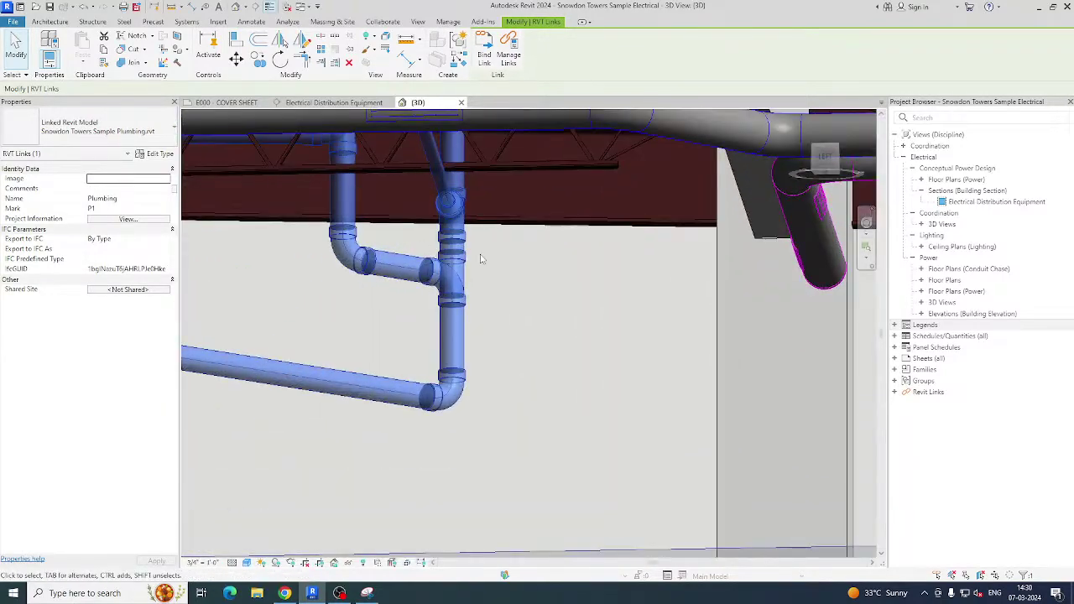
{"action": "scroll", "coordinate": [481, 259], "scroll_direction": "down", "scroll_amount": 10}
{"action": "scroll", "coordinate": [576, 312], "scroll_direction": "up", "scroll_amount": 5}
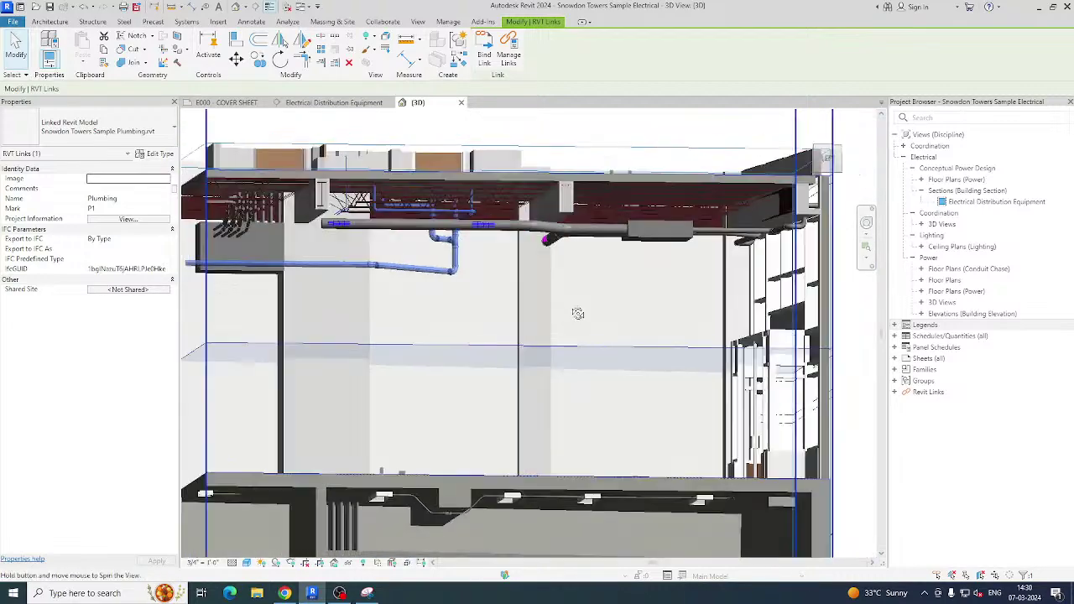
Select the linked HVAC model, inspect its duct run and ceiling unit from several sides, and clear the selection.
{"action": "left_click", "coordinate": [594, 240]}
{"action": "middle_click_drag", "start_coordinate": [594, 240], "coordinate": [638, 250], "text": "shift"}
{"action": "scroll", "coordinate": [638, 250], "scroll_direction": "up", "scroll_amount": 8}
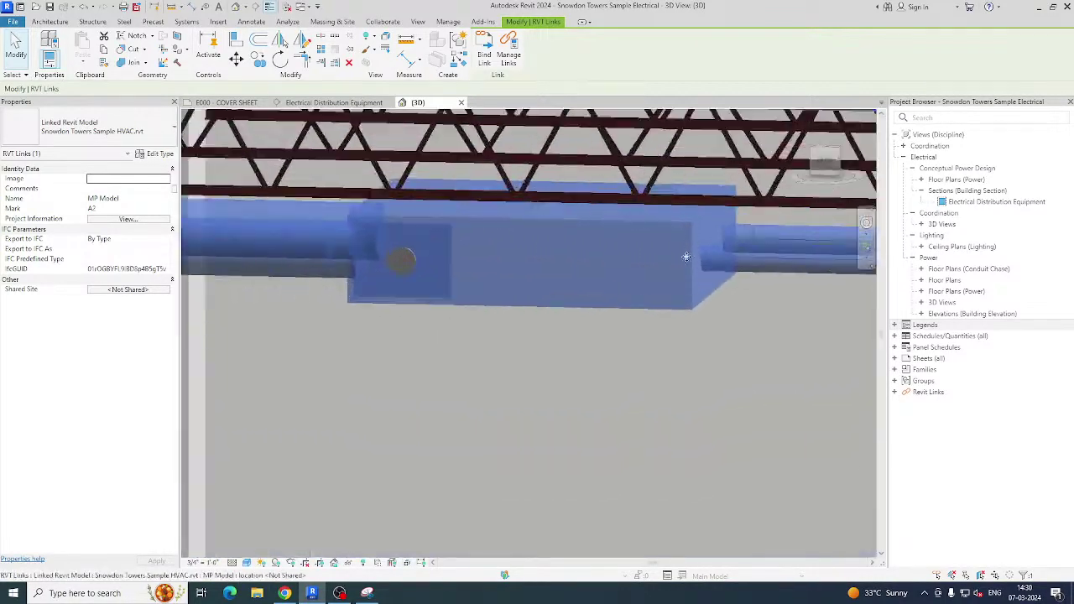
{"action": "scroll", "coordinate": [694, 272], "scroll_direction": "down", "scroll_amount": 8}
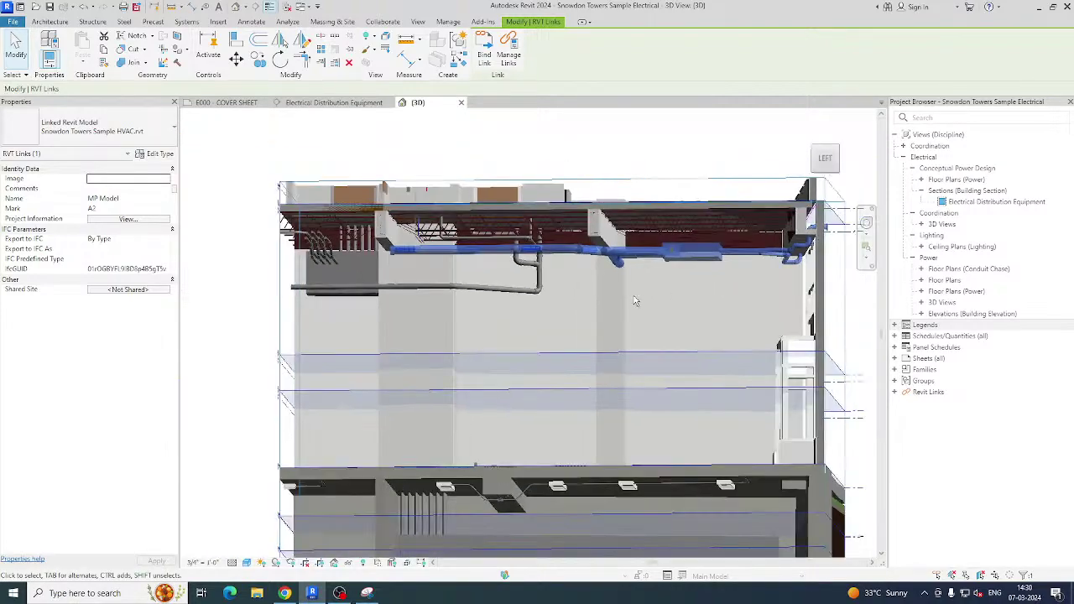
{"action": "middle_click_drag", "start_coordinate": [635, 301], "coordinate": [470, 185], "text": "shift"}
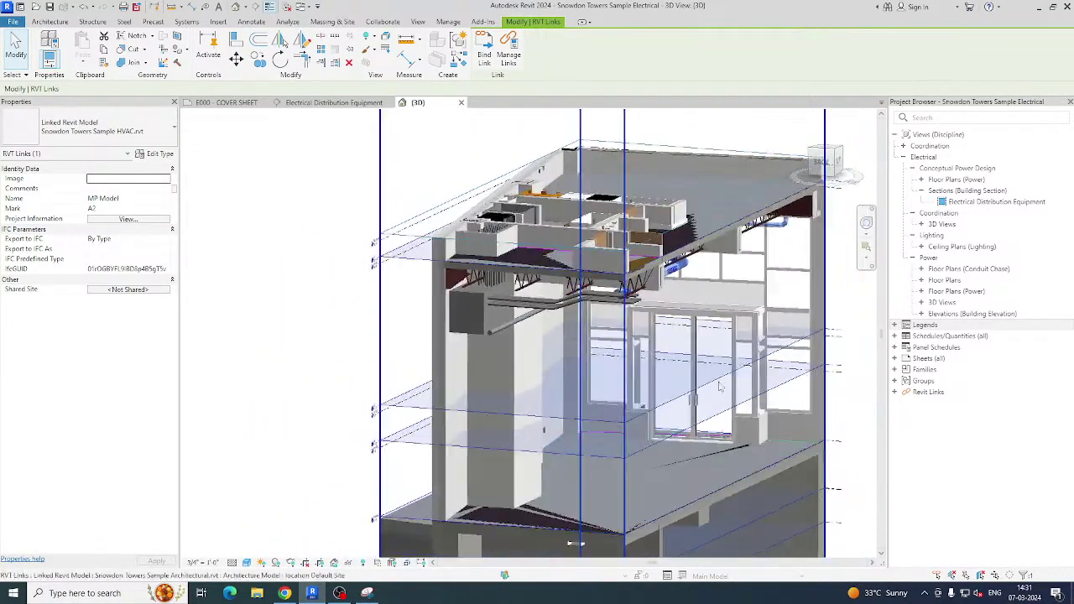
{"action": "left_click", "coordinate": [407, 134]}
Switch to the Electrical Distribution Equipment section and fit it to the window.
{"action": "left_click", "coordinate": [334, 102]}
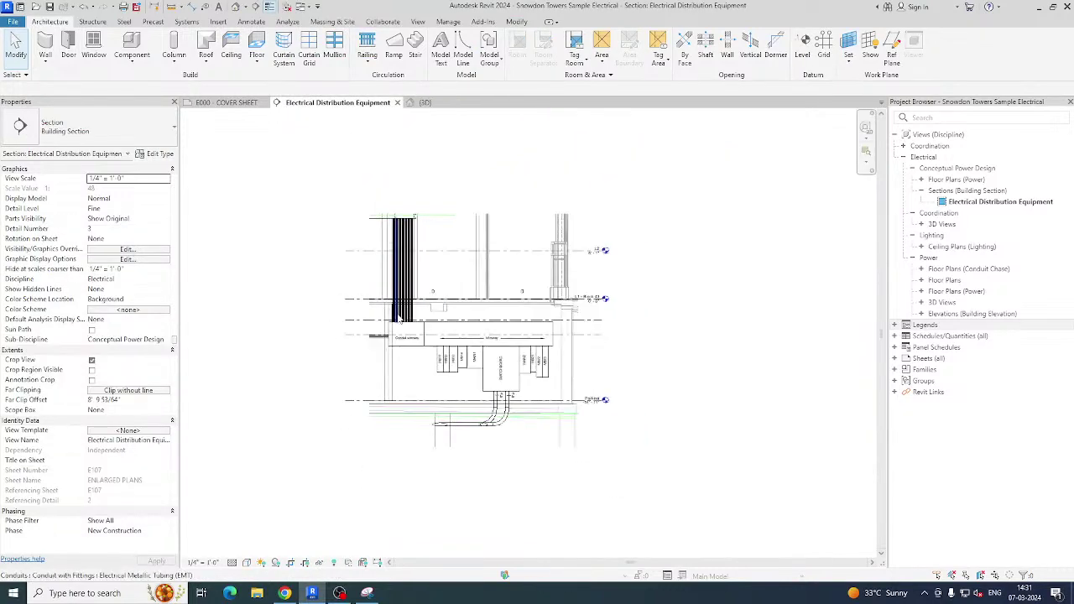
{"action": "key", "text": "z"}
{"action": "key", "text": "f"}
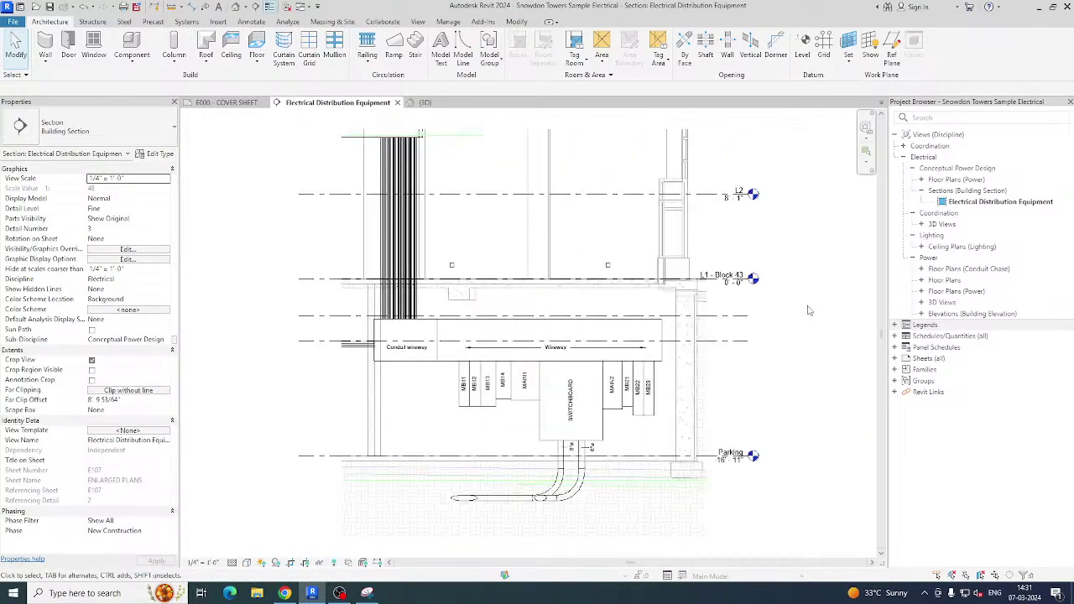
Open the L0 - Power Distribution Design floor plan and select the ELD1 equipment tag to inspect it.
{"action": "left_click", "coordinate": [922, 181]}
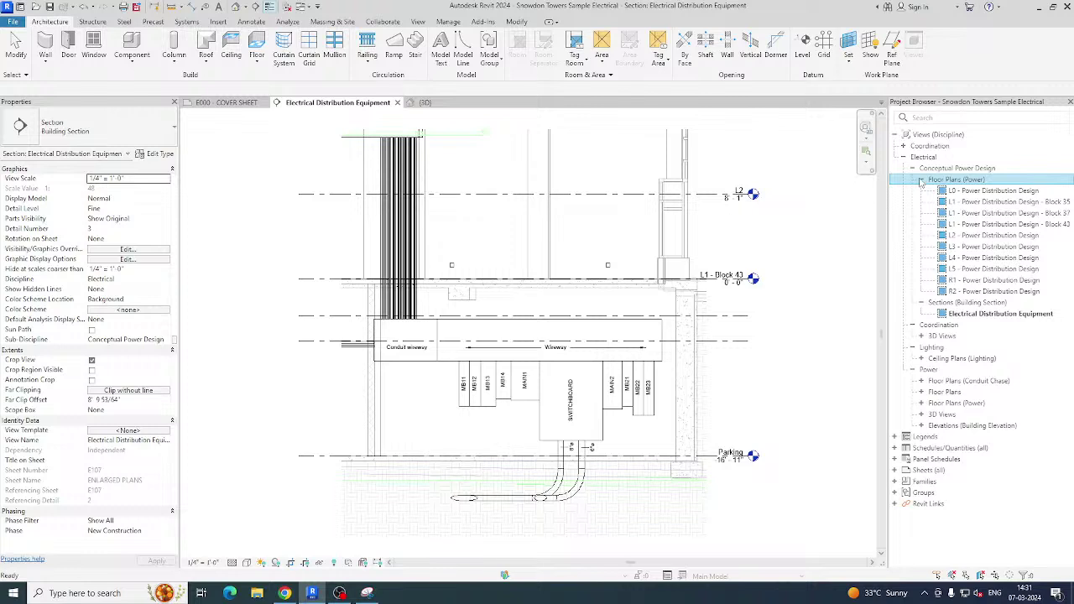
{"action": "double_click", "coordinate": [999, 191]}
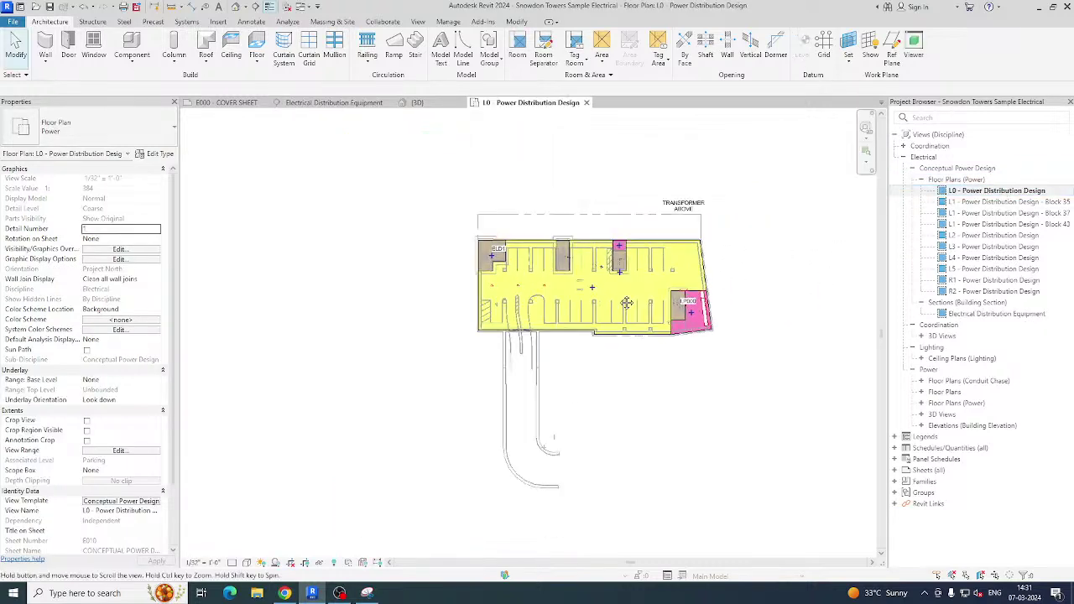
{"action": "scroll", "coordinate": [627, 303], "scroll_direction": "up", "scroll_amount": 5}
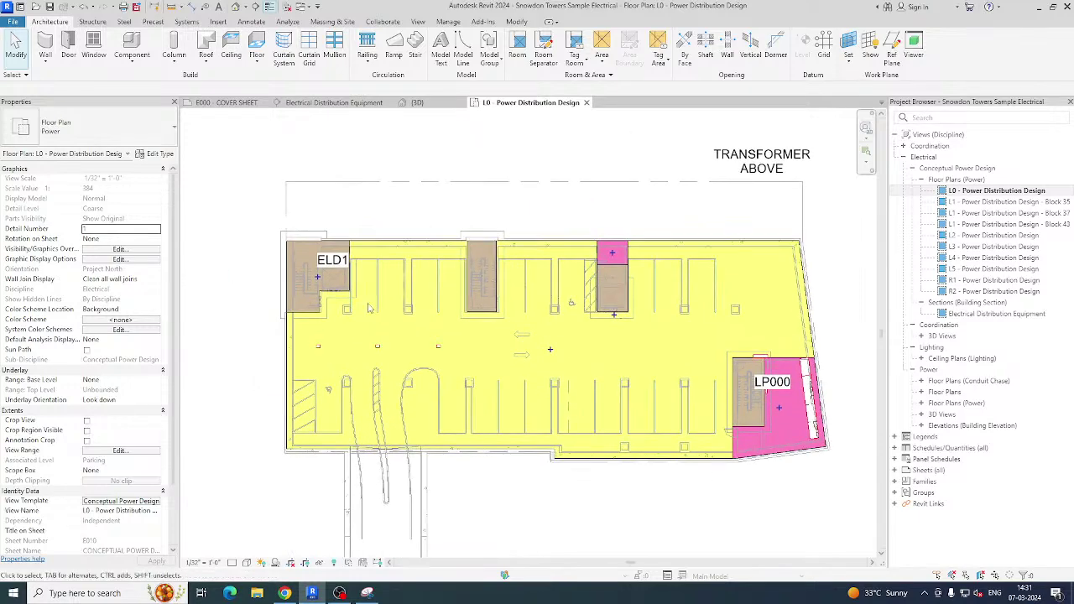
{"action": "scroll", "coordinate": [367, 307], "scroll_direction": "up", "scroll_amount": 5}
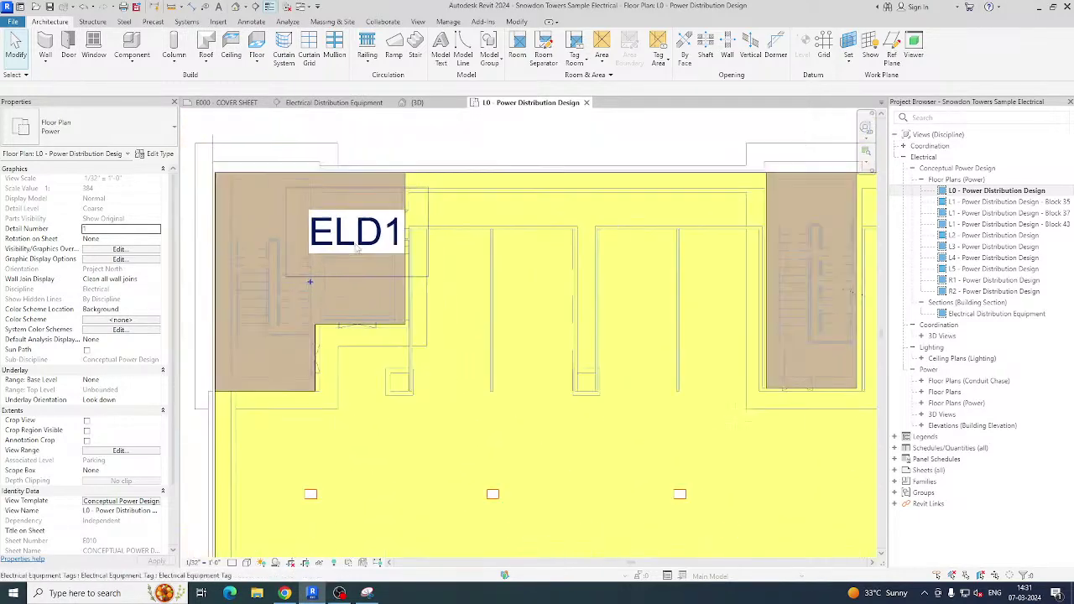
{"action": "left_click", "coordinate": [356, 248]}
{"action": "scroll", "coordinate": [359, 249], "scroll_direction": "down", "scroll_amount": 5}
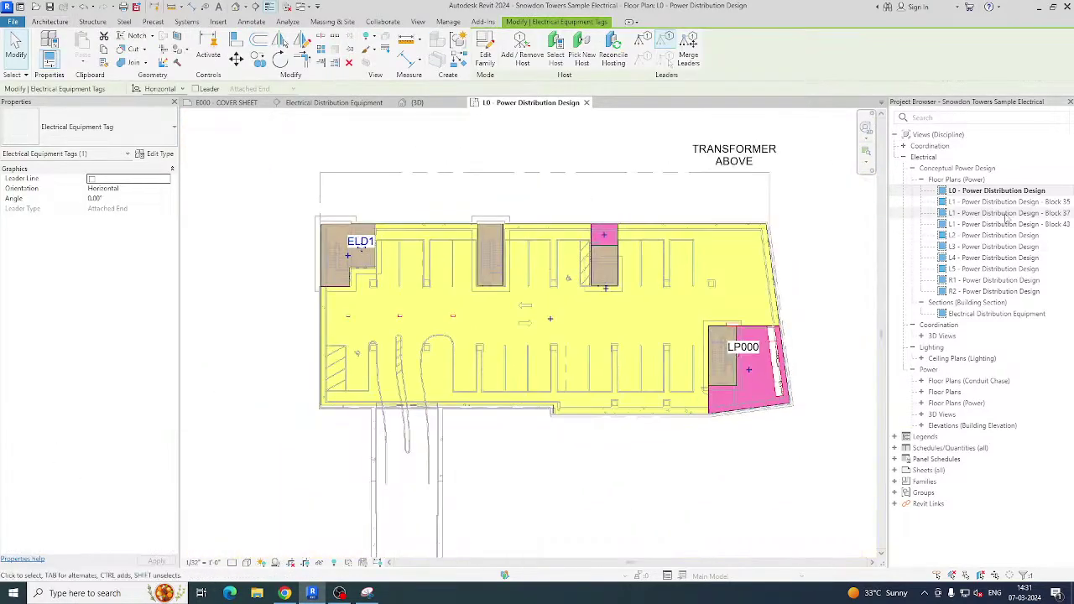
Open the L2 and L3 - Power Distribution Design plans, inspect a data outlet near P307 on L3, and clear the selection.
{"action": "double_click", "coordinate": [1020, 237]}
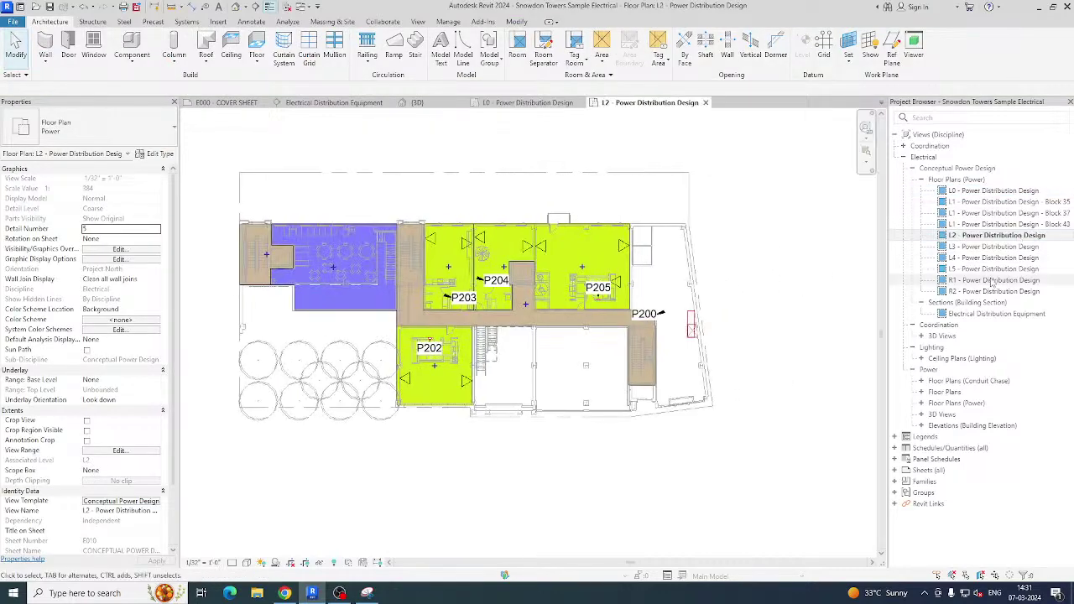
{"action": "double_click", "coordinate": [994, 248]}
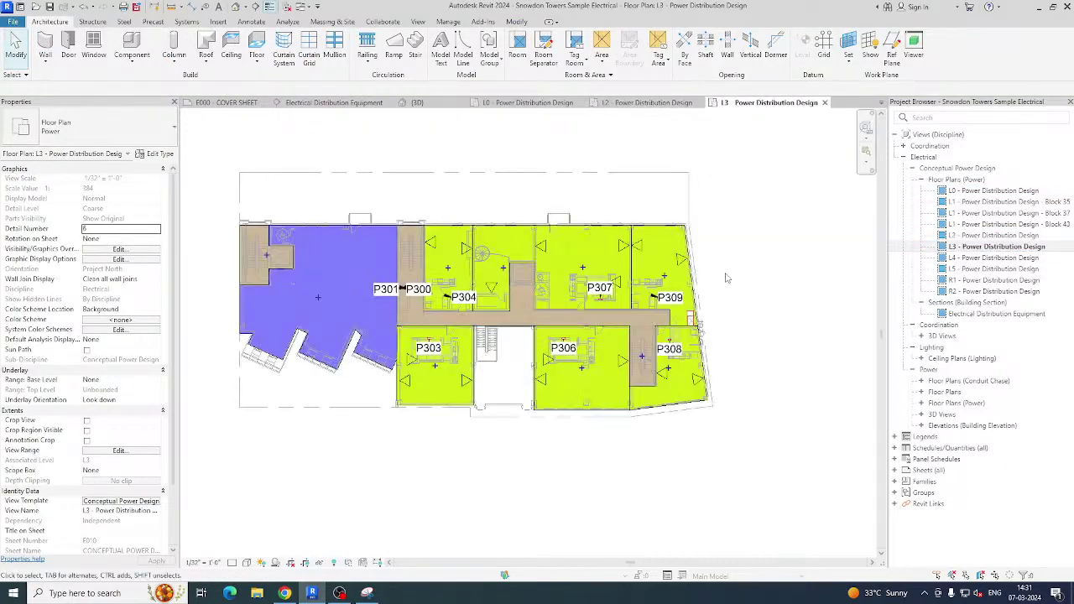
{"action": "scroll", "coordinate": [535, 277], "scroll_direction": "up", "scroll_amount": 3}
{"action": "left_click", "coordinate": [533, 213]}
{"action": "scroll", "coordinate": [555, 272], "scroll_direction": "down", "scroll_amount": 4}
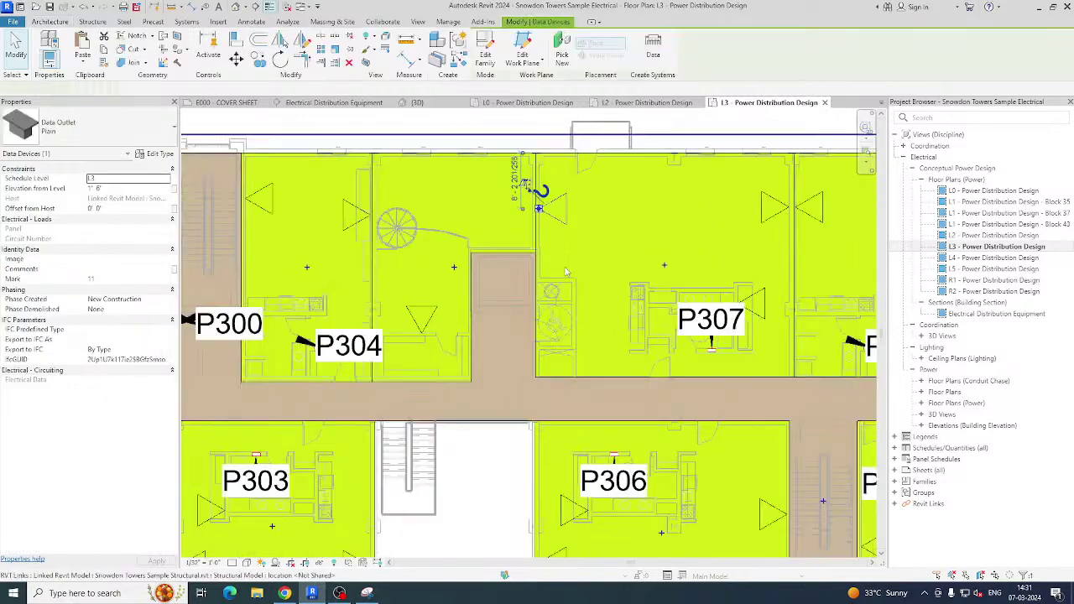
{"action": "scroll", "coordinate": [566, 274], "scroll_direction": "down", "scroll_amount": 1}
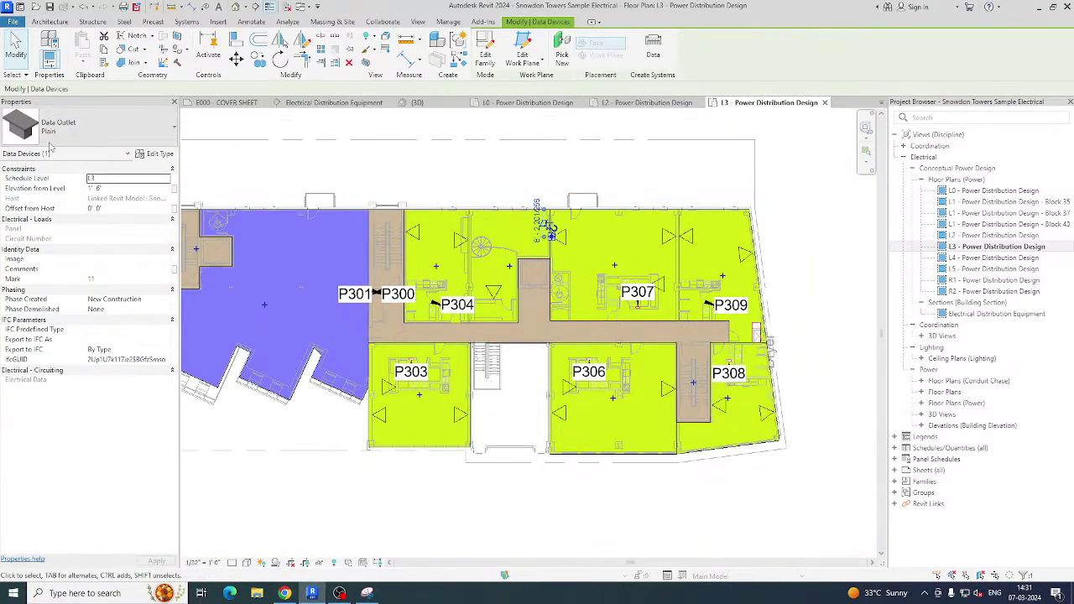
{"action": "scroll", "coordinate": [705, 332], "scroll_direction": "down", "scroll_amount": 4}
{"action": "key", "text": "Escape"}
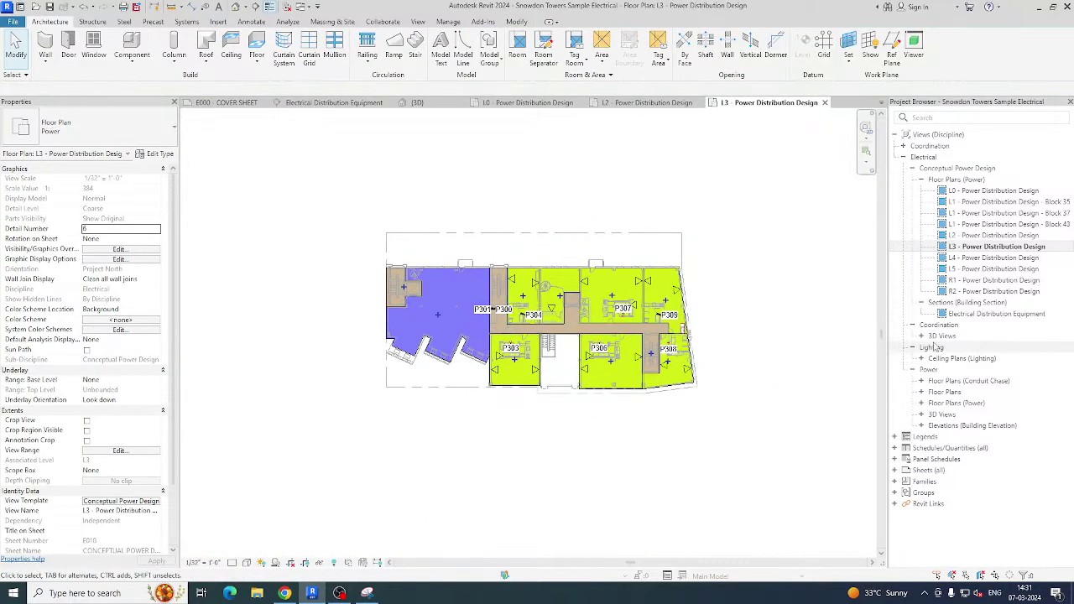
Collapse the Conceptual Power Design views and open the L0 - Lighting - Parking ceiling plan.
{"action": "left_click", "coordinate": [920, 180]}
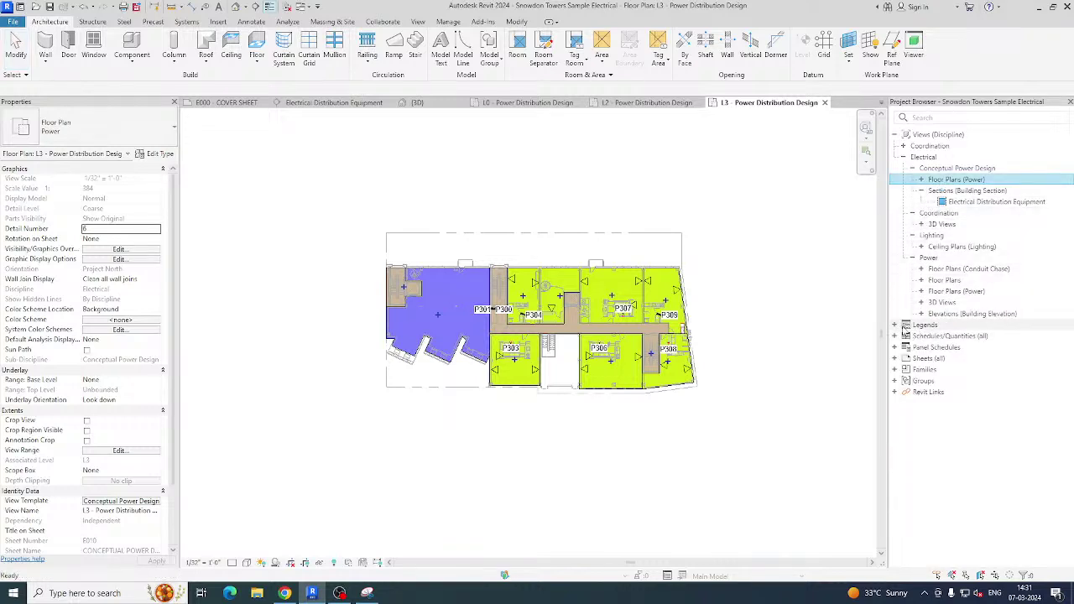
{"action": "left_click", "coordinate": [913, 169]}
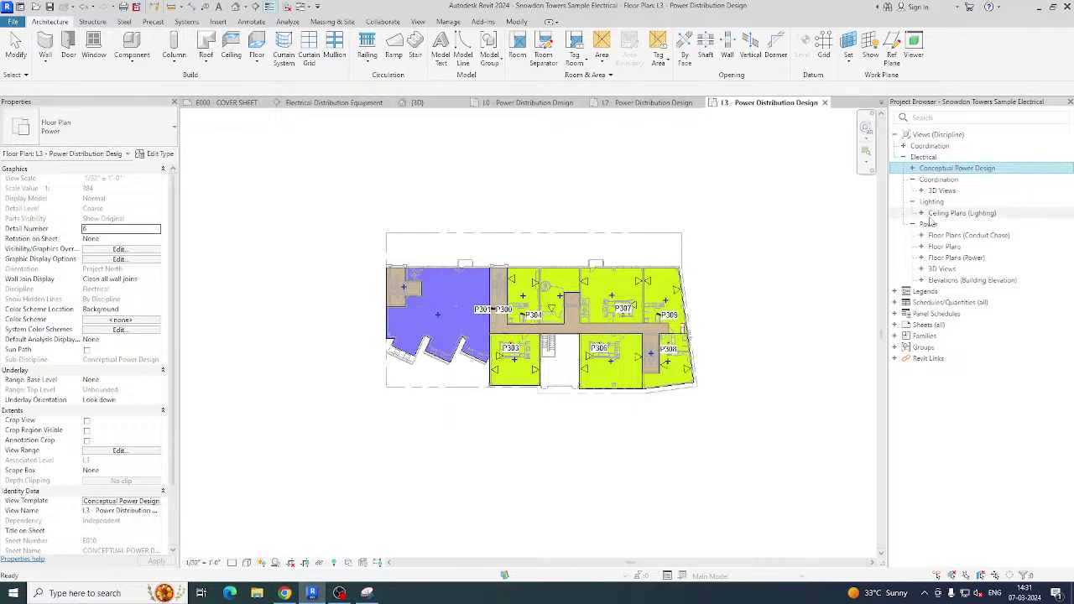
{"action": "double_click", "coordinate": [943, 216]}
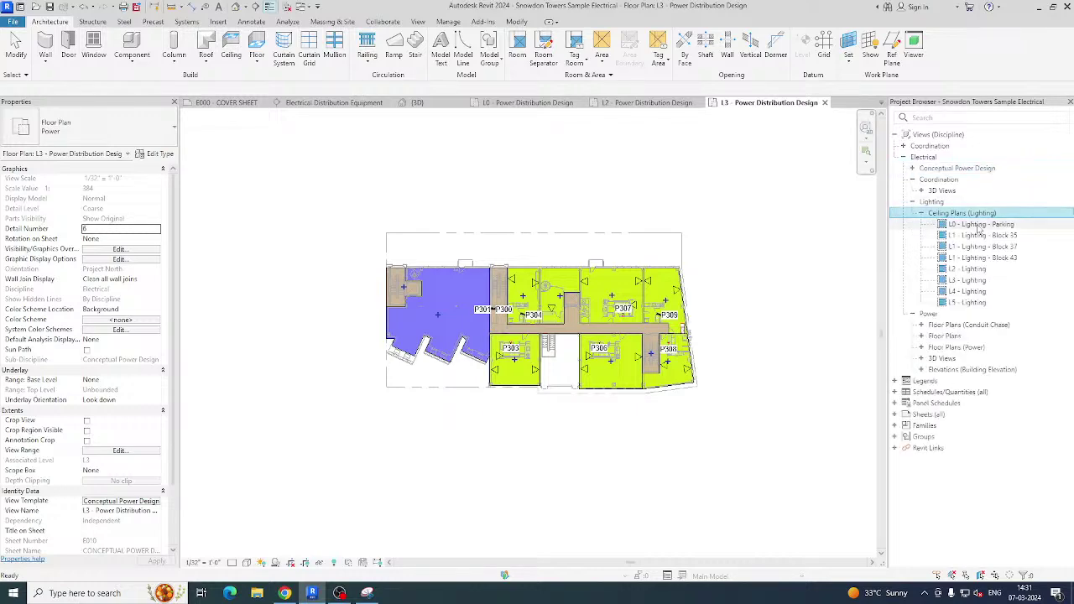
{"action": "left_click", "coordinate": [978, 225]}
{"action": "double_click", "coordinate": [978, 227]}
Examine the parking lighting layout, its fixtures, wiring and circuit tags, across the whole L0 ceiling plan.
{"action": "scroll", "coordinate": [489, 313], "scroll_direction": "up", "scroll_amount": 5}
{"action": "scroll", "coordinate": [380, 308], "scroll_direction": "up", "scroll_amount": 4}
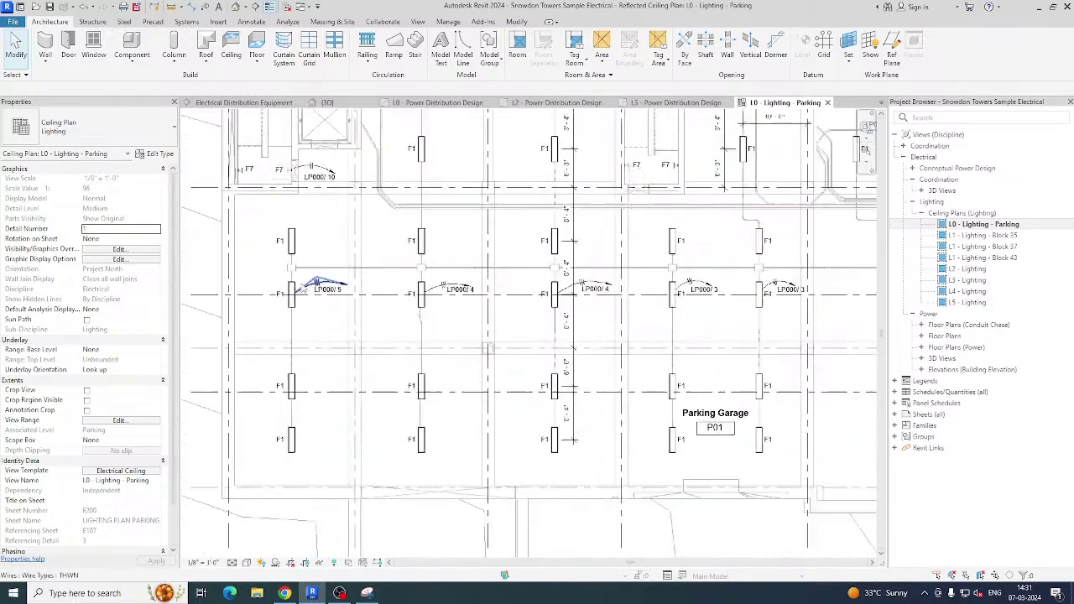
{"action": "scroll", "coordinate": [380, 308], "scroll_direction": "down", "scroll_amount": 6}
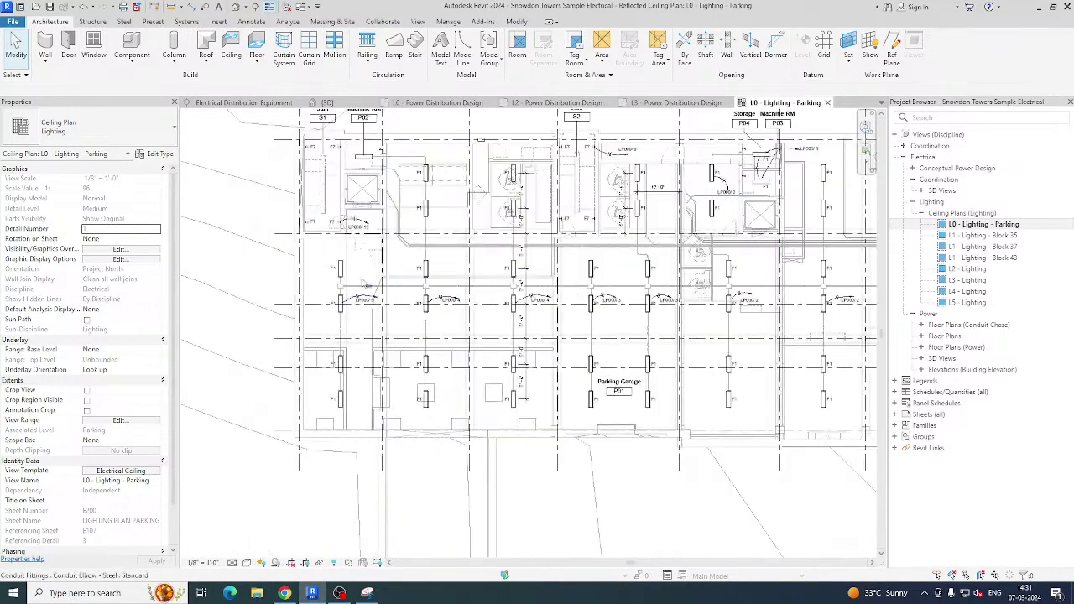
{"action": "scroll", "coordinate": [363, 253], "scroll_direction": "up", "scroll_amount": 4}
{"action": "scroll", "coordinate": [365, 269], "scroll_direction": "down", "scroll_amount": 4}
{"action": "scroll", "coordinate": [367, 277], "scroll_direction": "up", "scroll_amount": 4}
{"action": "scroll", "coordinate": [367, 277], "scroll_direction": "down", "scroll_amount": 5}
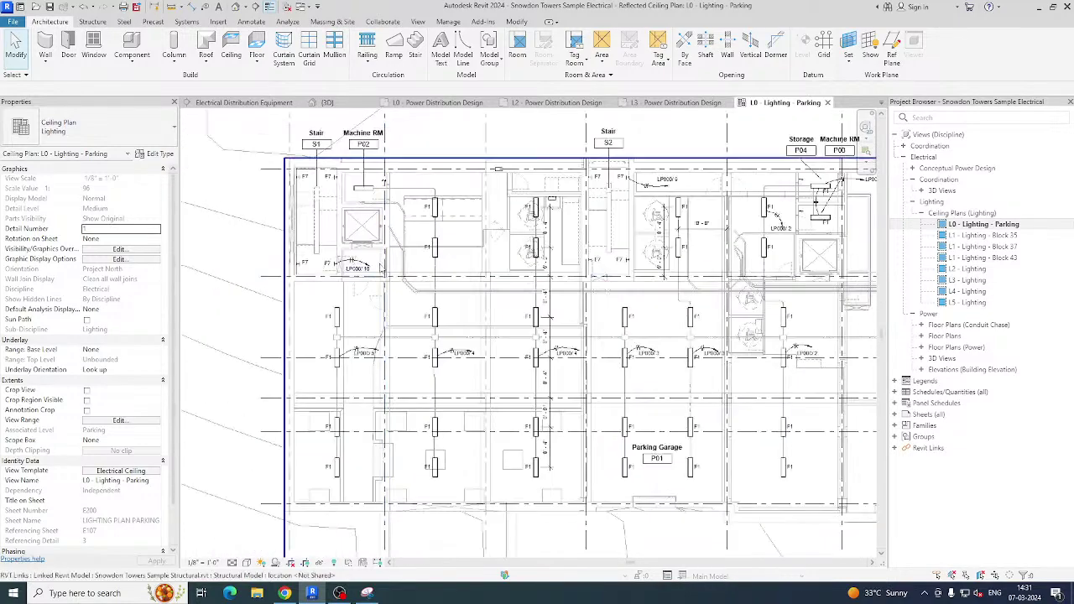
{"action": "scroll", "coordinate": [367, 277], "scroll_direction": "up", "scroll_amount": 4}
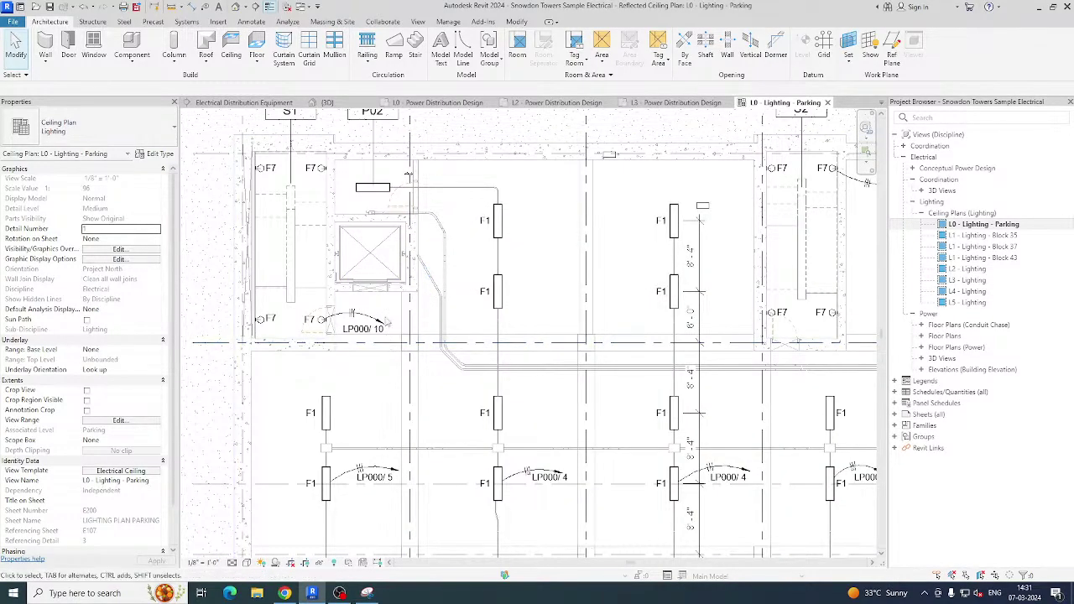
{"action": "scroll", "coordinate": [383, 327], "scroll_direction": "down", "scroll_amount": 5}
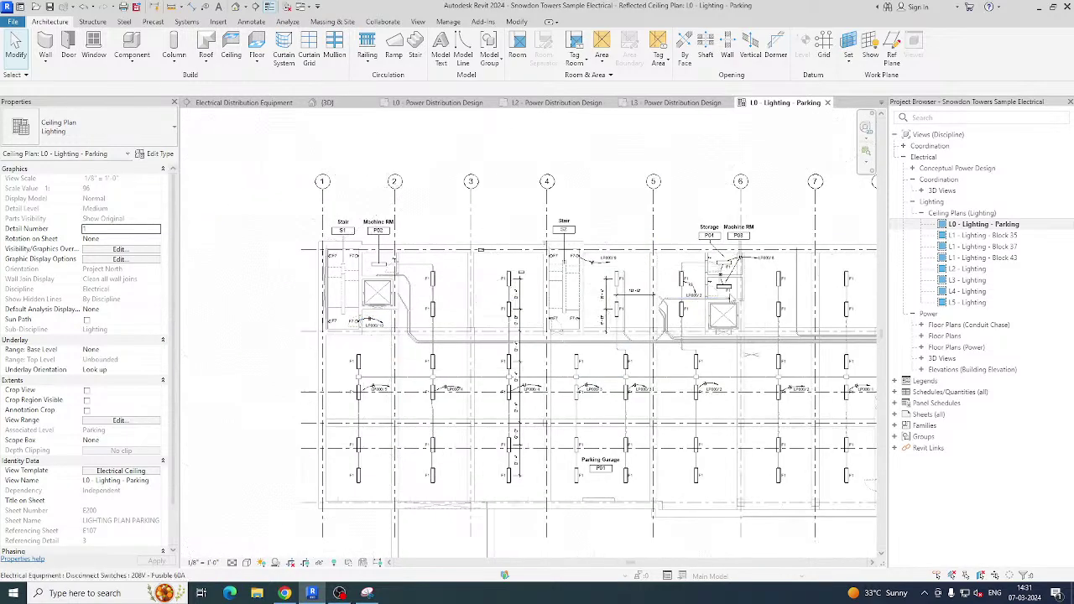
{"action": "scroll", "coordinate": [719, 270], "scroll_direction": "up", "scroll_amount": 3}
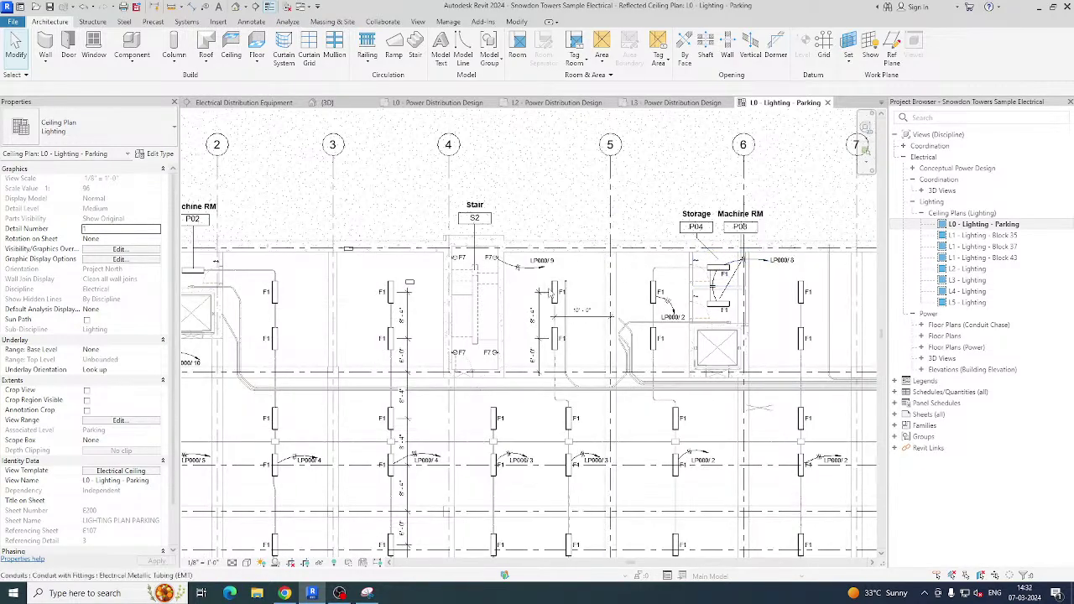
{"action": "scroll", "coordinate": [382, 229], "scroll_direction": "down", "scroll_amount": 5}
{"action": "scroll", "coordinate": [382, 229], "scroll_direction": "up", "scroll_amount": 3}
{"action": "scroll", "coordinate": [382, 229], "scroll_direction": "down", "scroll_amount": 2}
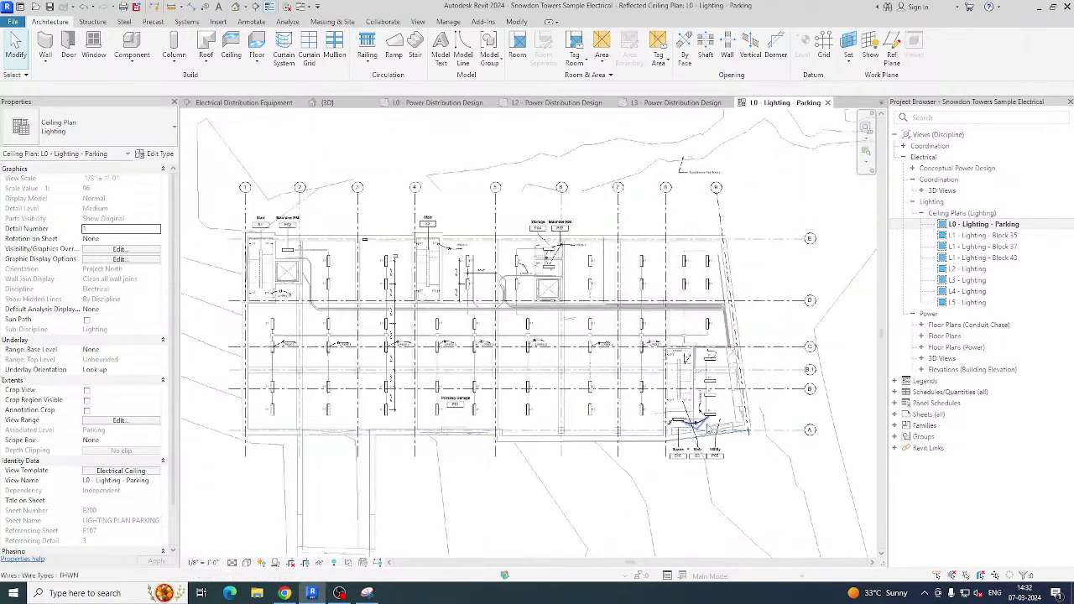
{"action": "scroll", "coordinate": [365, 239], "scroll_direction": "up", "scroll_amount": 4}
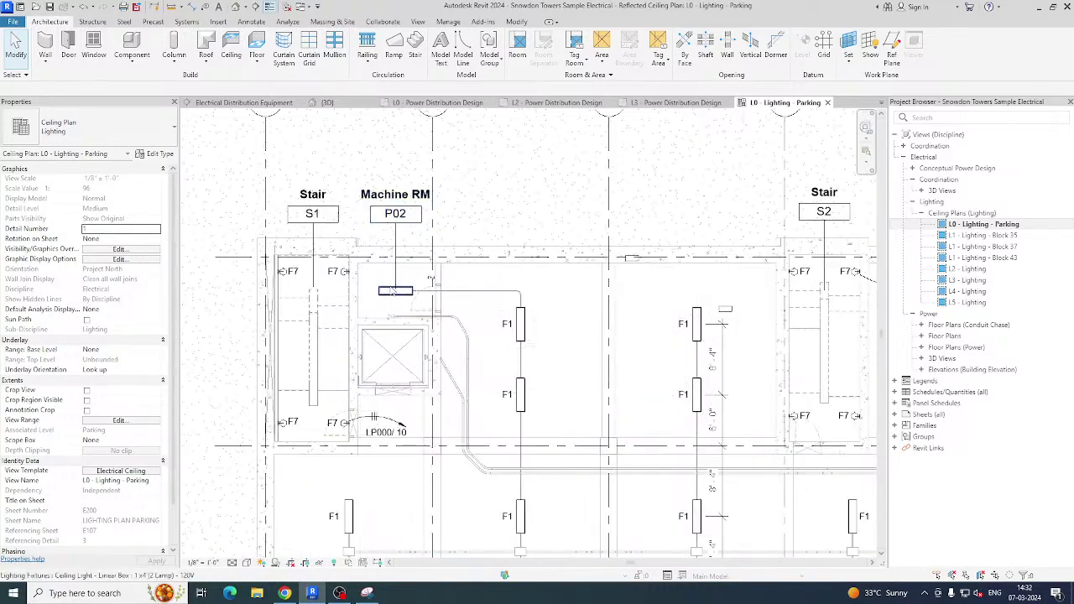
Inspect the LP000/ 10 wire tag and its wire beside Stair S1, clearing each selection.
{"action": "scroll", "coordinate": [386, 431], "scroll_direction": "up", "scroll_amount": 1}
{"action": "left_click", "coordinate": [387, 438]}
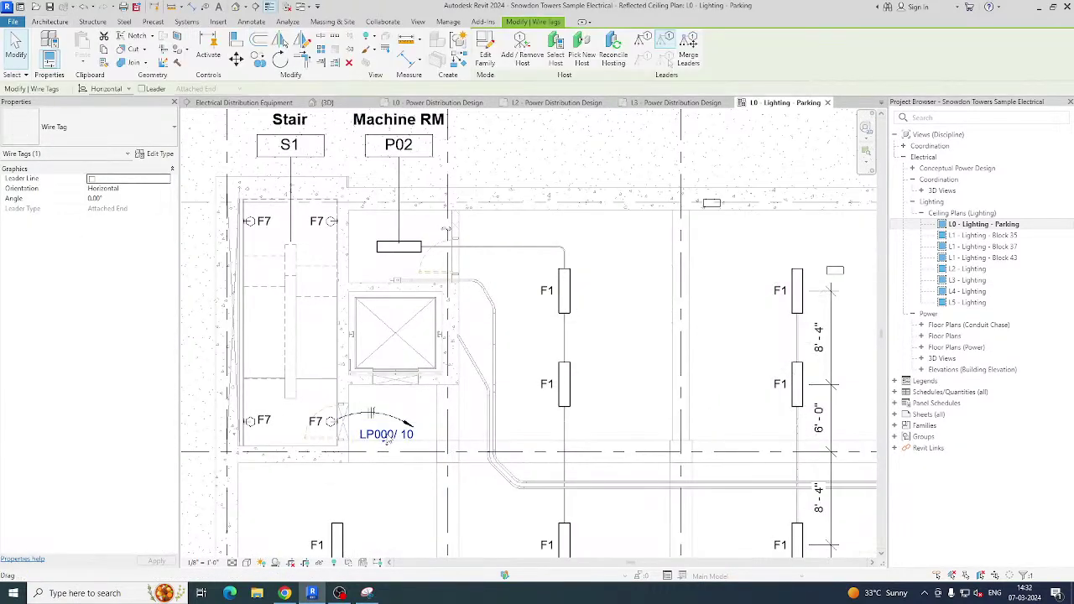
{"action": "key", "text": "Escape"}
{"action": "left_click", "coordinate": [382, 418]}
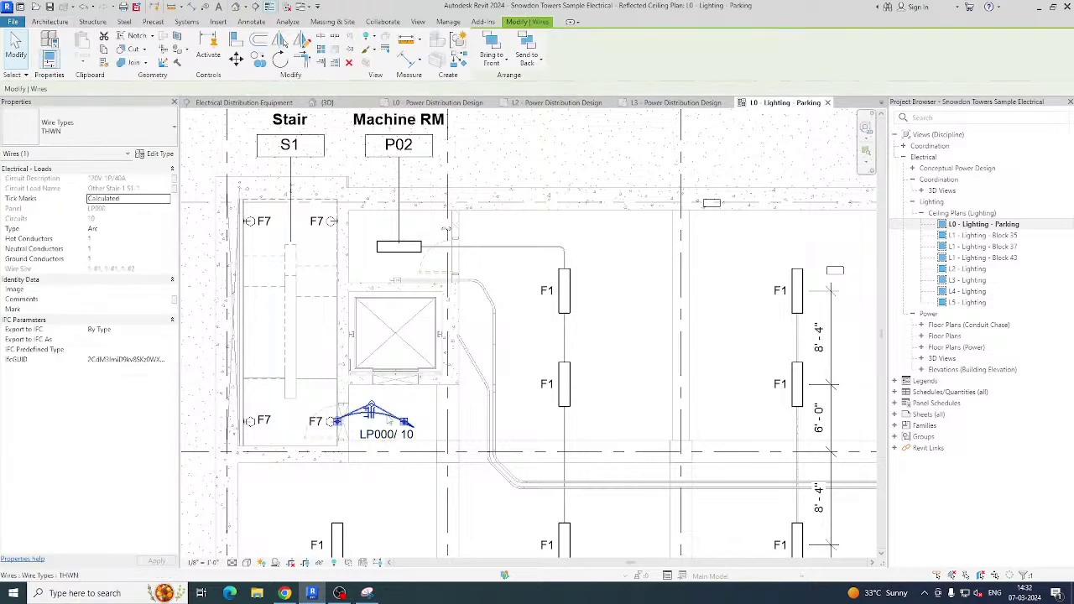
{"action": "key", "text": "Escape"}
{"action": "scroll", "coordinate": [329, 433], "scroll_direction": "up", "scroll_amount": 1}
Select the F7 wall lamp connected to the LP000/ 10 wire, review its electrical circuit across the plan, and clear the selection.
{"action": "left_click", "coordinate": [333, 419]}
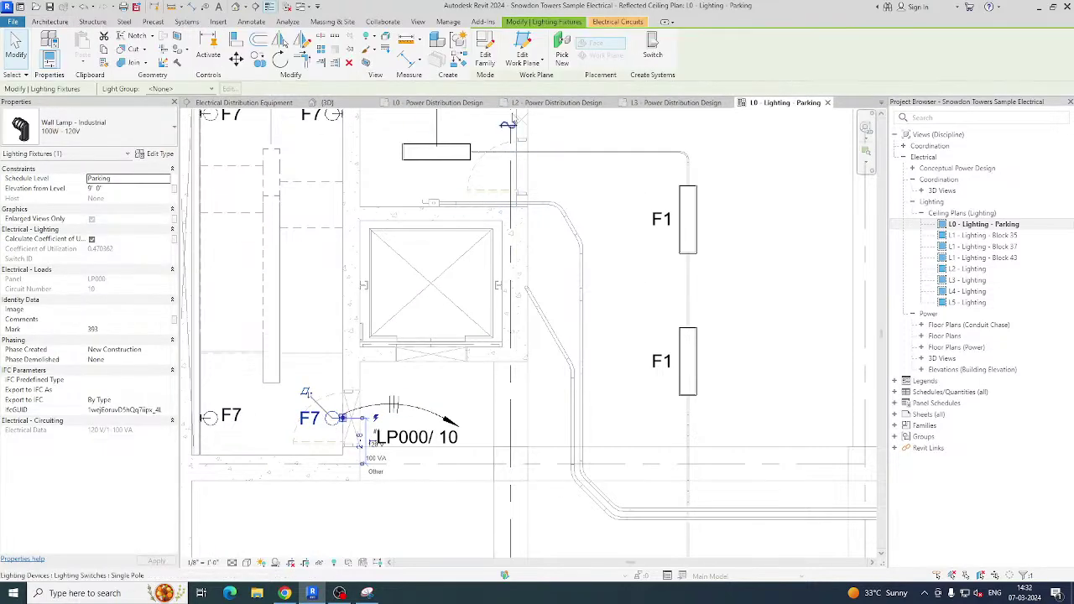
{"action": "left_click", "coordinate": [619, 22]}
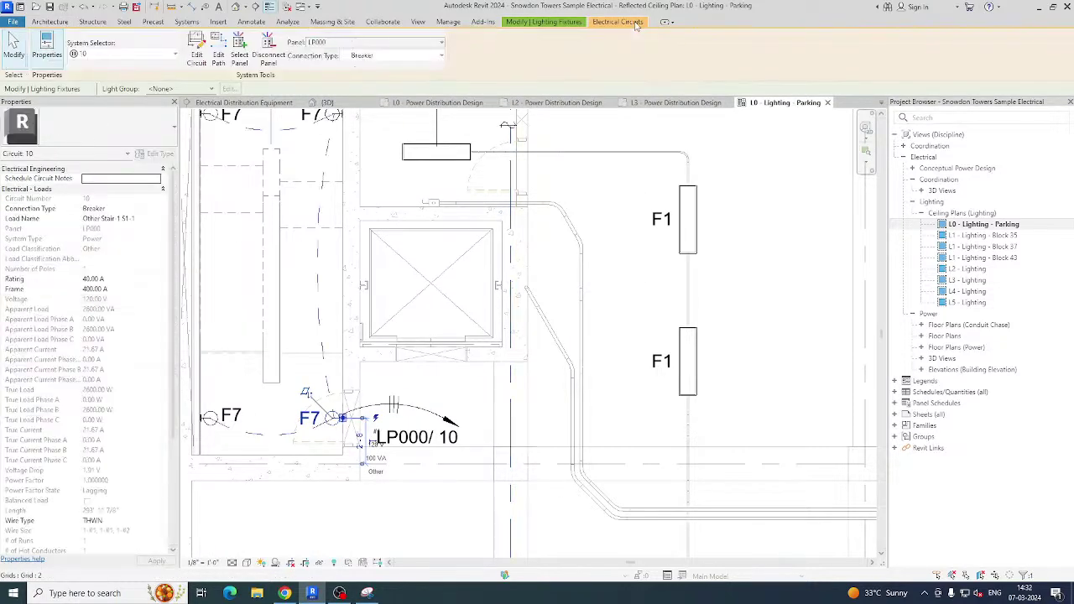
{"action": "scroll", "coordinate": [408, 300], "scroll_direction": "down", "scroll_amount": 6}
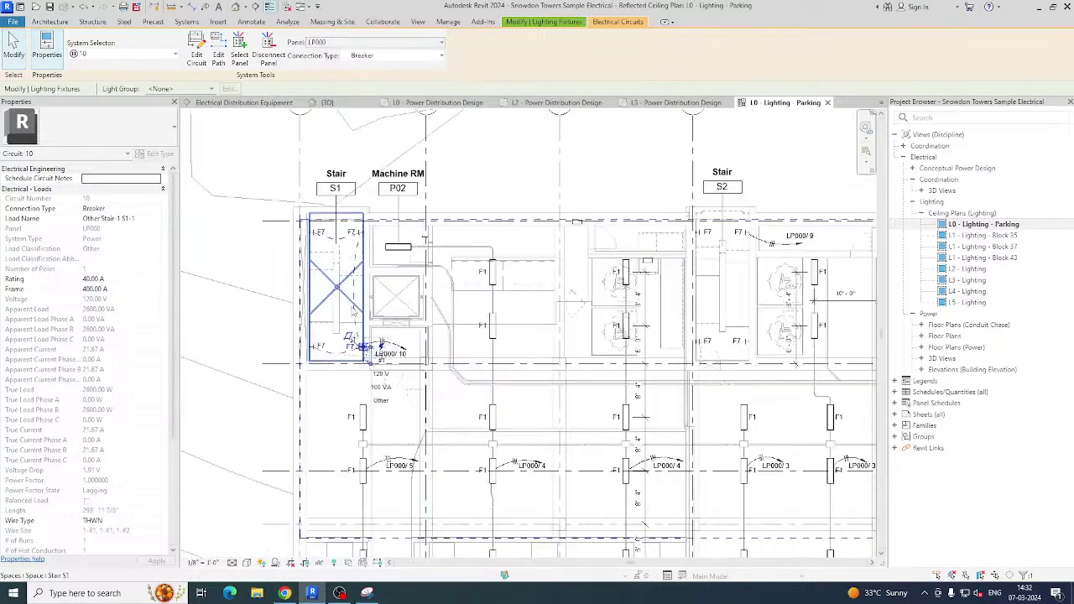
{"action": "middle_click_drag", "start_coordinate": [451, 409], "coordinate": [275, 361]}
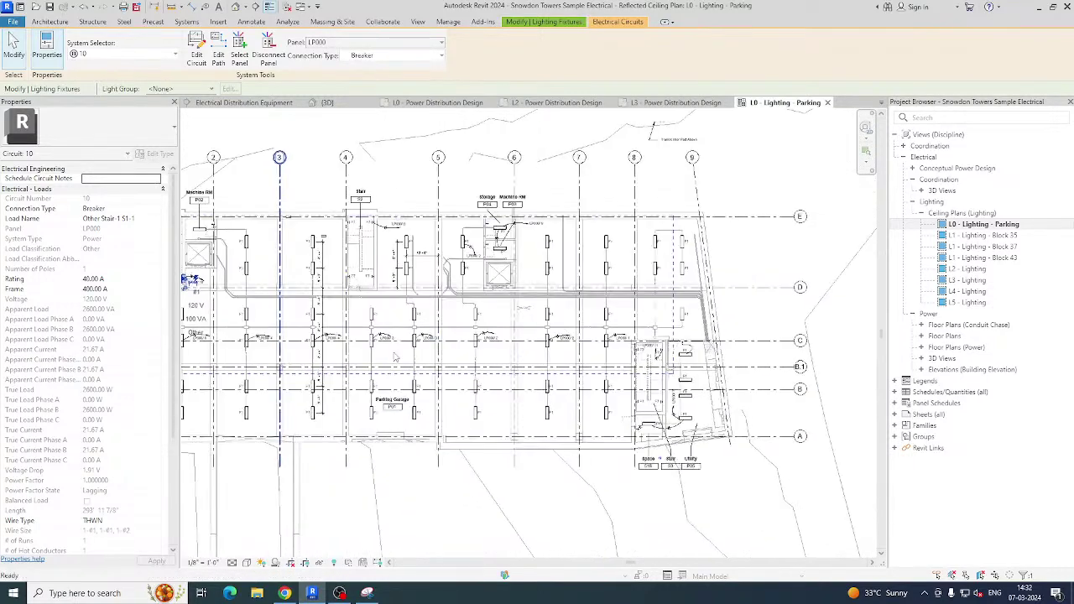
{"action": "key", "text": "Escape"}
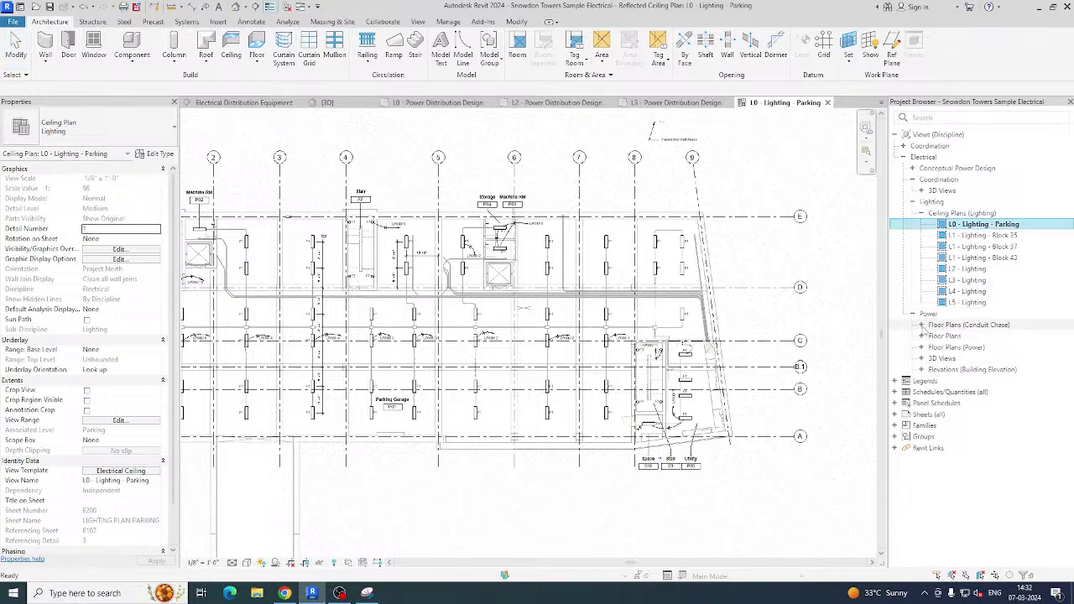
Open the L0 and L1 Conduit Chase plans and the M1 floor plan under Power to examine them.
{"action": "left_click", "coordinate": [922, 325]}
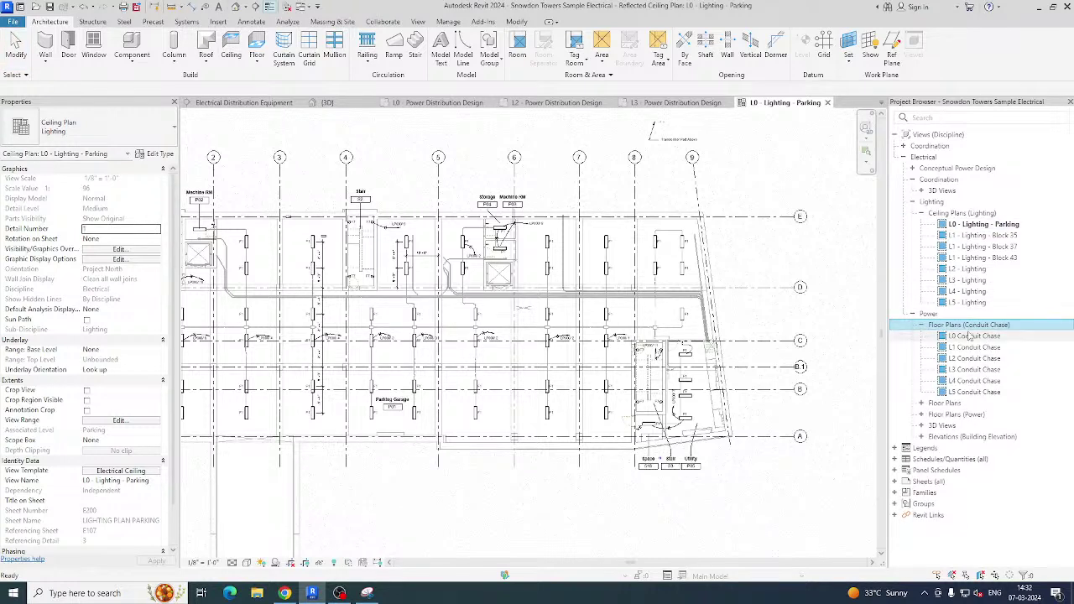
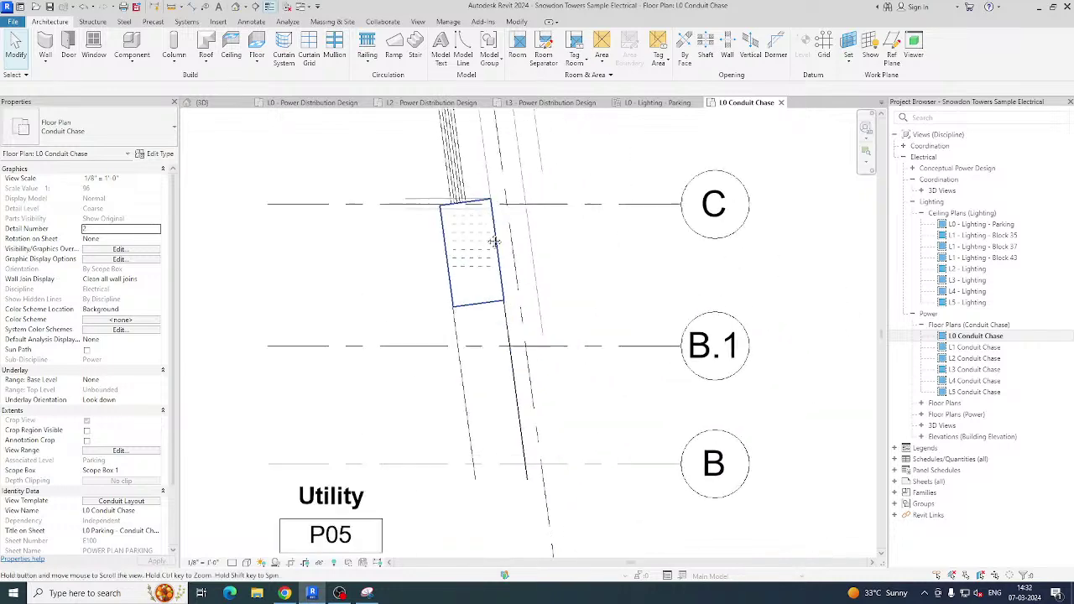
{"action": "left_click", "coordinate": [974, 348]}
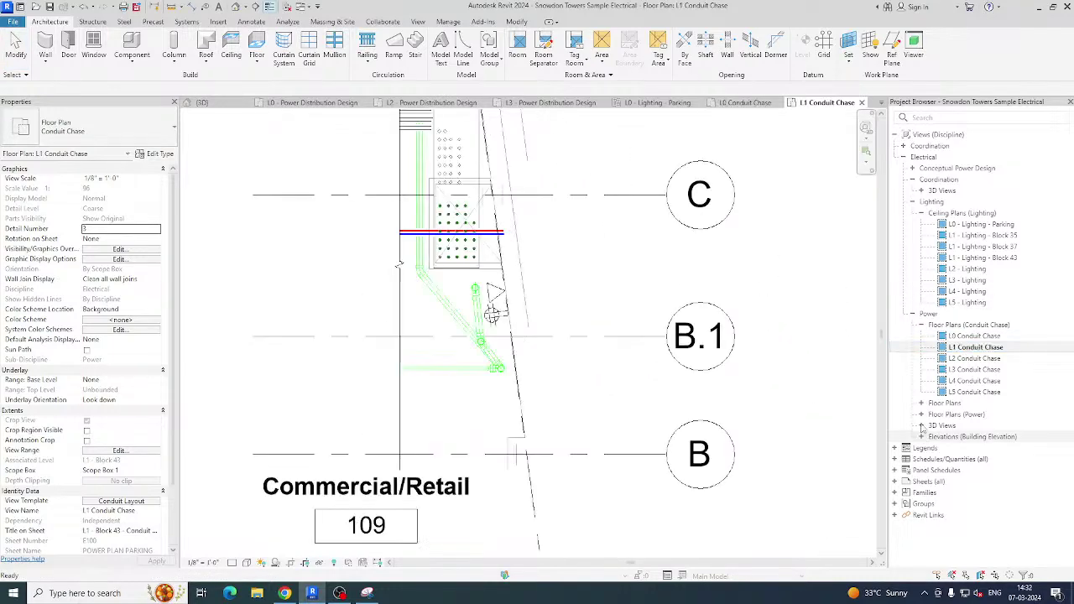
{"action": "double_click", "coordinate": [944, 403]}
{"action": "double_click", "coordinate": [952, 415]}
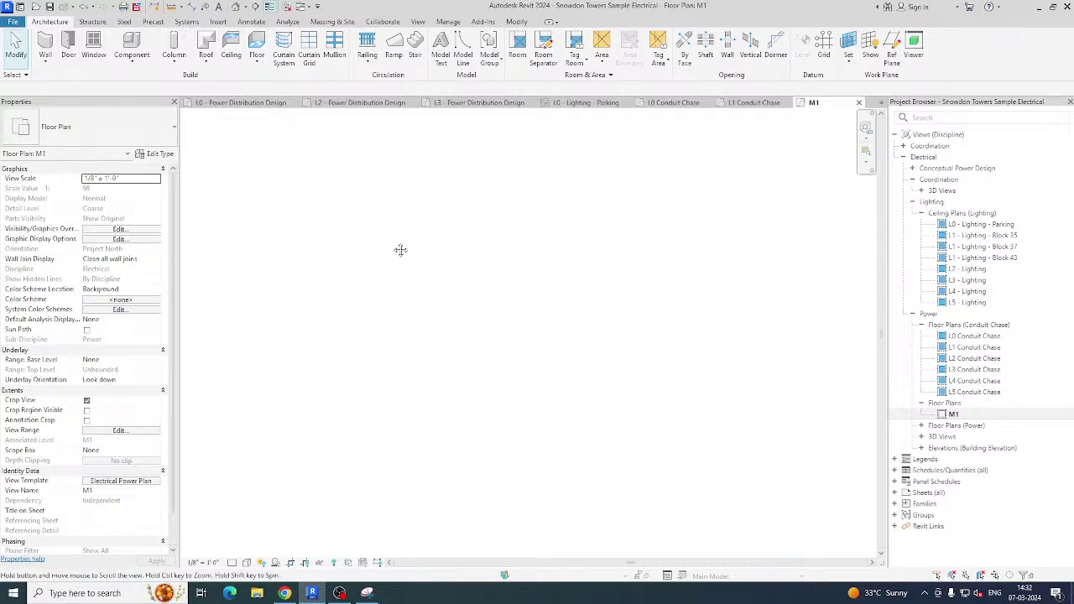
{"action": "scroll", "coordinate": [495, 168], "scroll_direction": "up", "scroll_amount": 5}
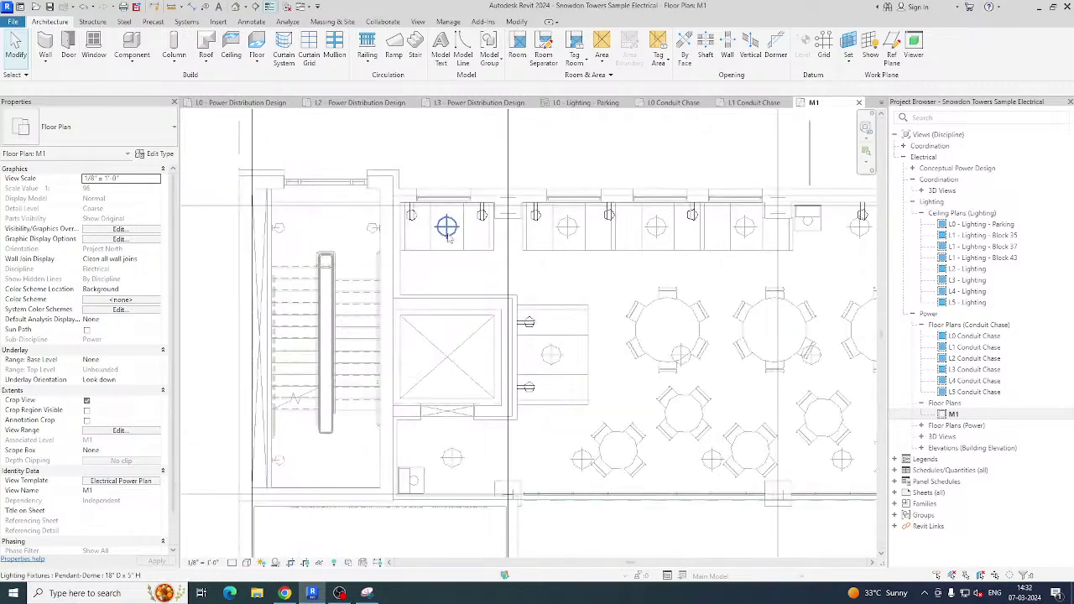
{"action": "scroll", "coordinate": [495, 269], "scroll_direction": "down", "scroll_amount": 3}
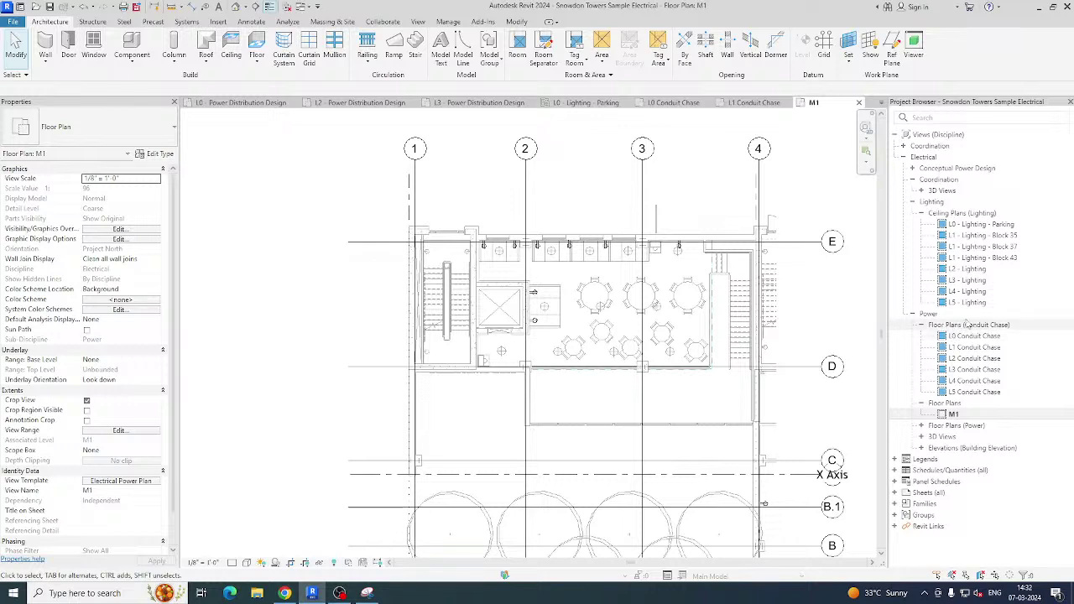
Open the L0 - Power - Parking floor plan and examine the area around Machine RM P02.
{"action": "double_click", "coordinate": [957, 426]}
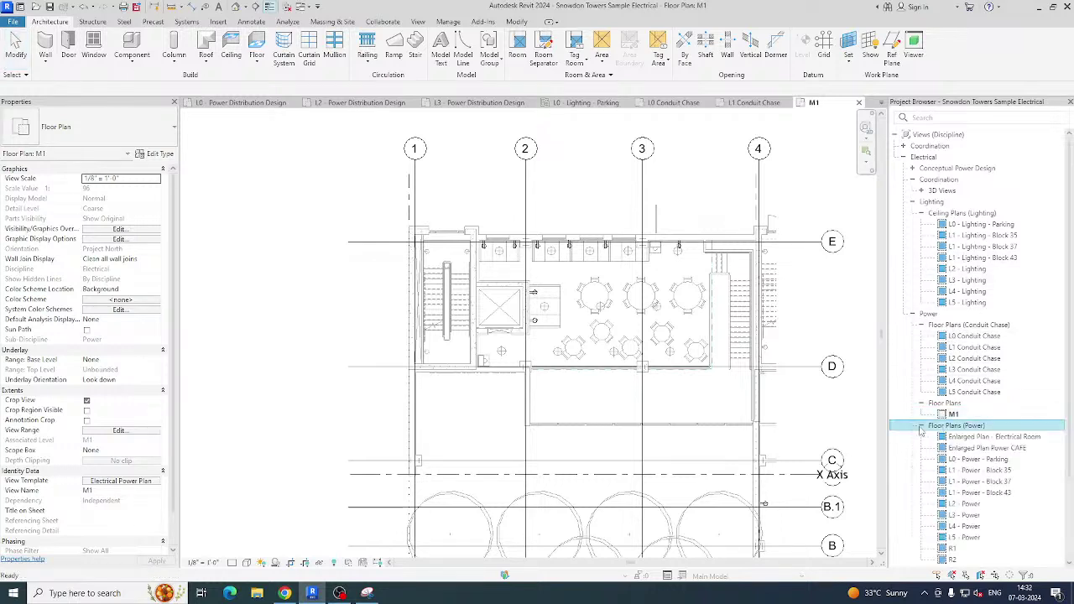
{"action": "left_click", "coordinate": [980, 460]}
{"action": "double_click", "coordinate": [981, 460]}
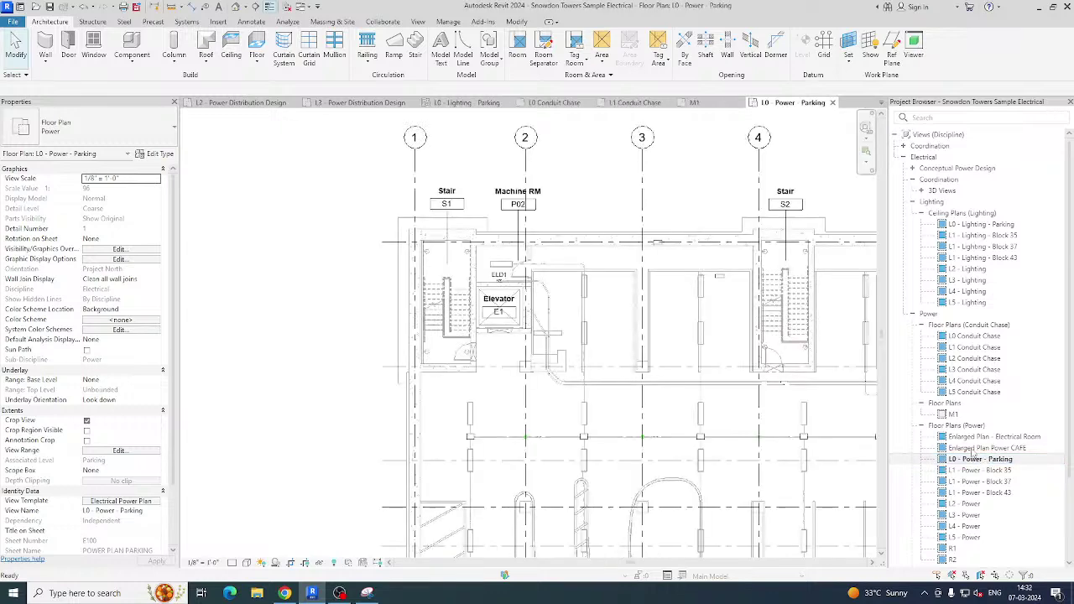
{"action": "scroll", "coordinate": [587, 301], "scroll_direction": "up", "scroll_amount": 4}
{"action": "middle_click_drag", "start_coordinate": [587, 301], "coordinate": [566, 360]}
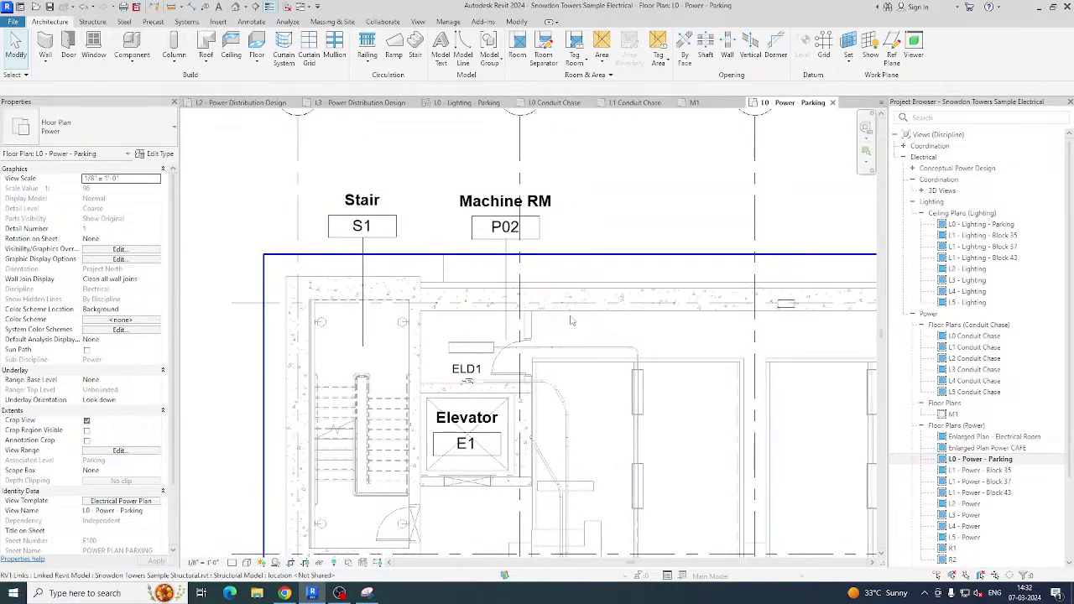
Select the linear ceiling light in Machine RM P02 to inspect its properties, and clear the selection.
{"action": "left_click", "coordinate": [471, 347]}
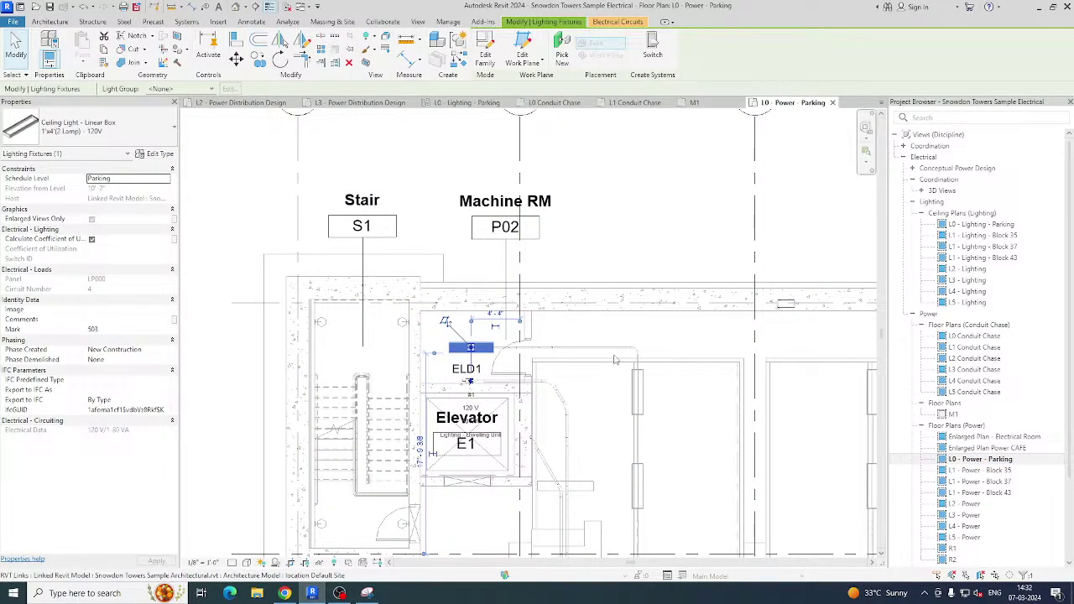
{"action": "scroll", "coordinate": [461, 317], "scroll_direction": "down", "scroll_amount": 3}
{"action": "scroll", "coordinate": [413, 325], "scroll_direction": "down", "scroll_amount": 3}
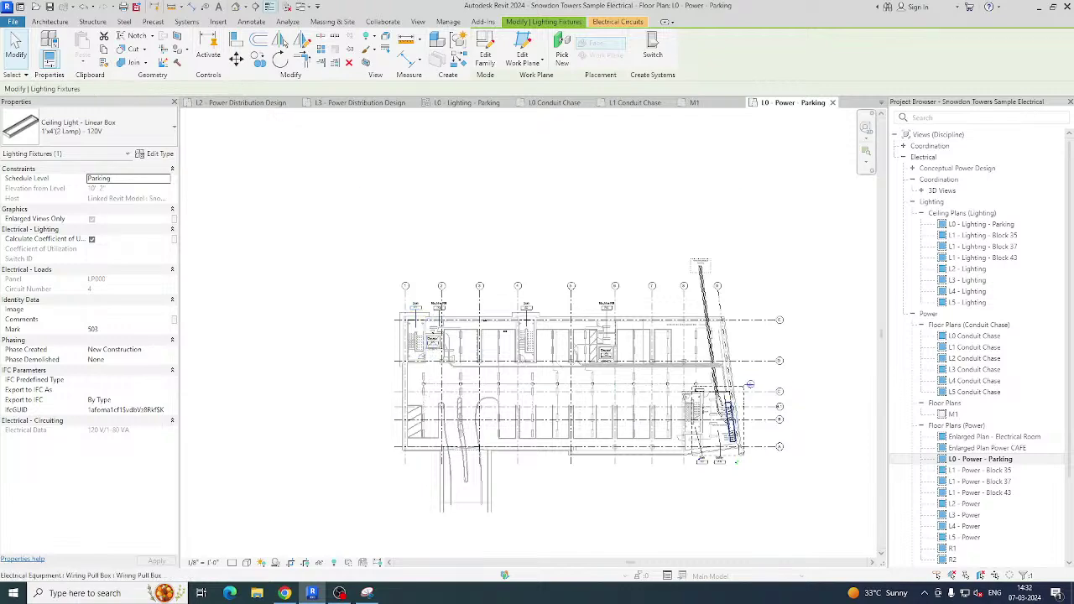
{"action": "key", "text": "Escape"}
Select the LP000 panelboard in the Utility room and review its electrical properties.
{"action": "scroll", "coordinate": [749, 385], "scroll_direction": "up", "scroll_amount": 8}
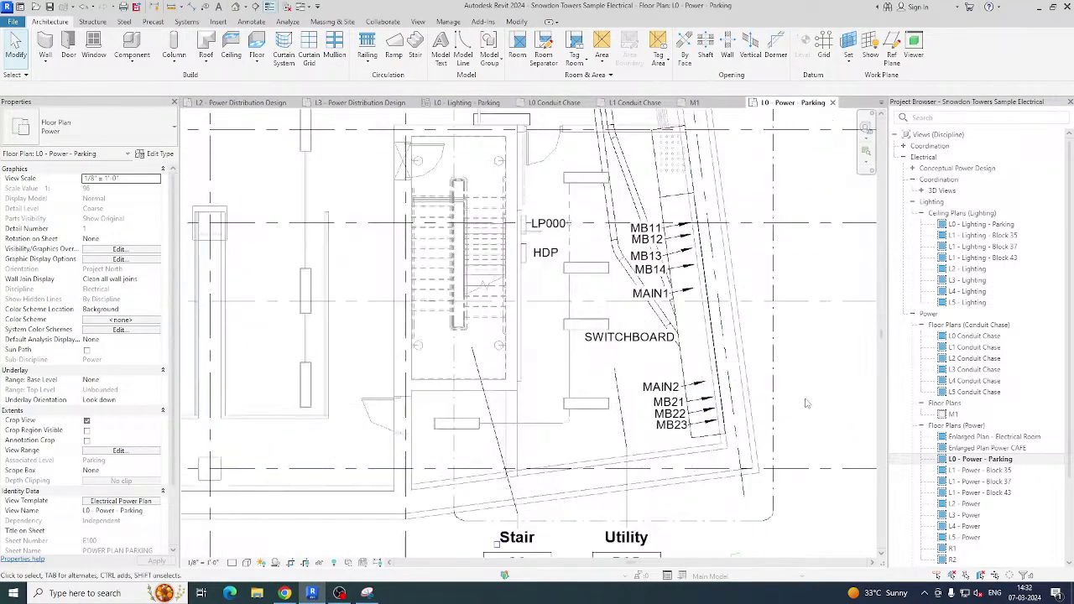
{"action": "scroll", "coordinate": [805, 403], "scroll_direction": "up", "scroll_amount": 2}
{"action": "scroll", "coordinate": [522, 239], "scroll_direction": "up", "scroll_amount": 4}
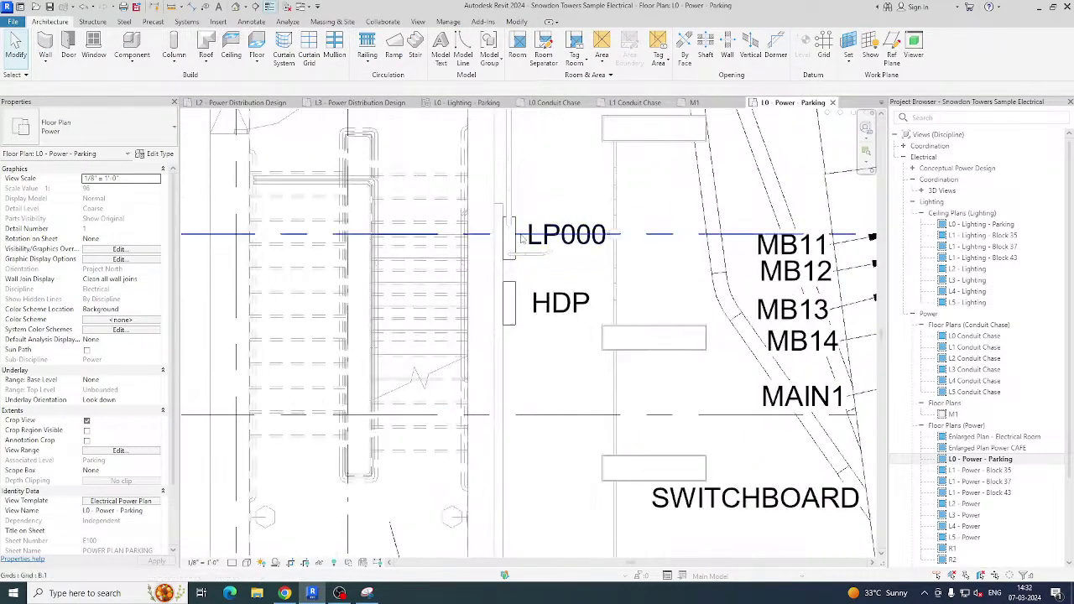
{"action": "scroll", "coordinate": [522, 239], "scroll_direction": "up", "scroll_amount": 4}
{"action": "left_click", "coordinate": [483, 248]}
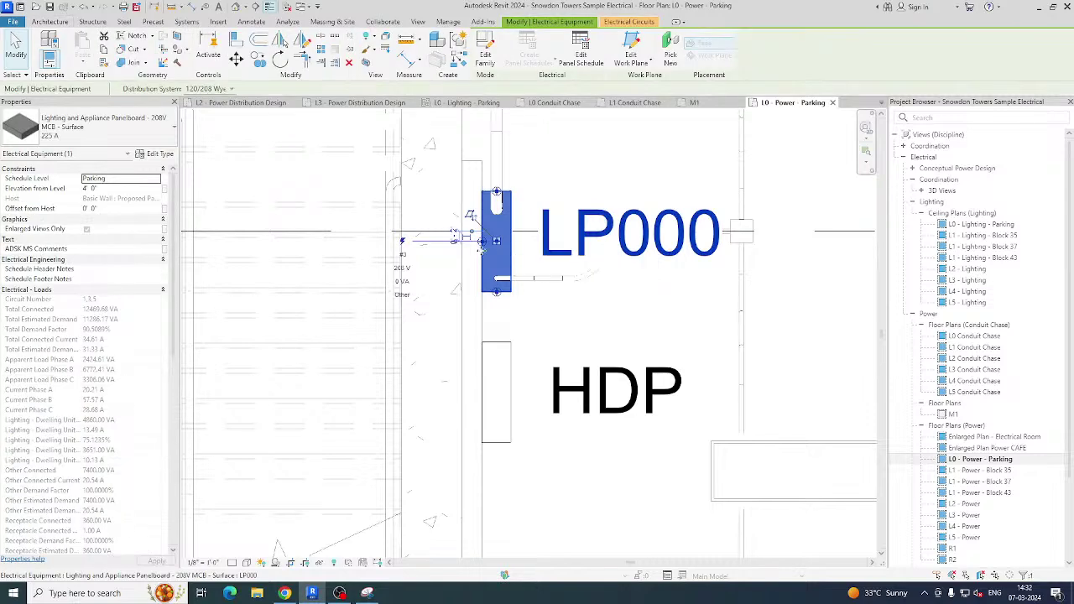
{"action": "scroll", "coordinate": [73, 309], "scroll_direction": "down", "scroll_amount": 10}
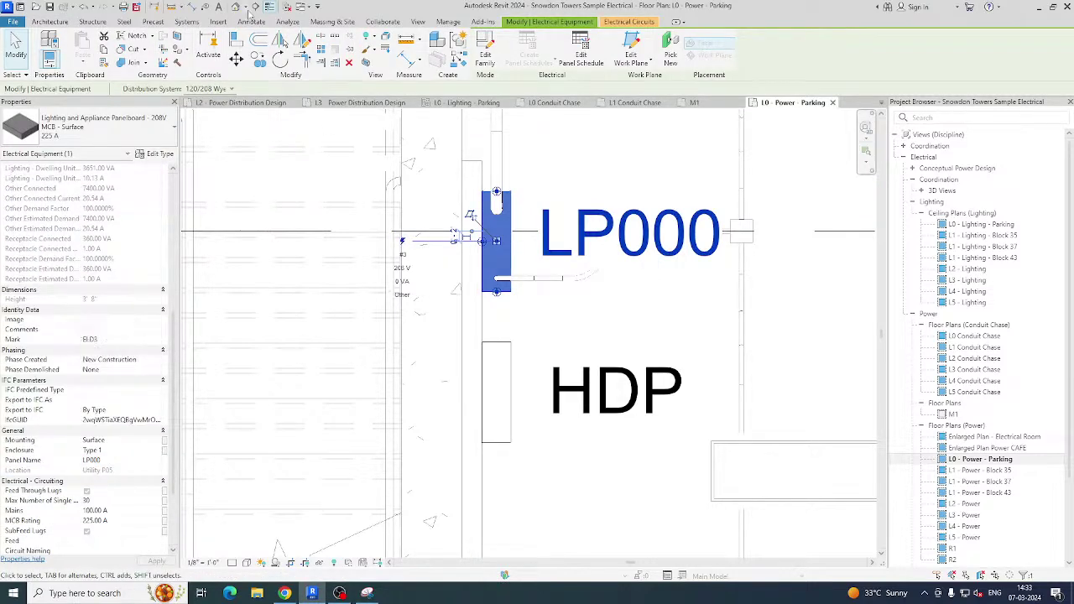
Close all inactive views and reopen the L0 - Lighting - Parking ceiling plan.
{"action": "left_click", "coordinate": [287, 9]}
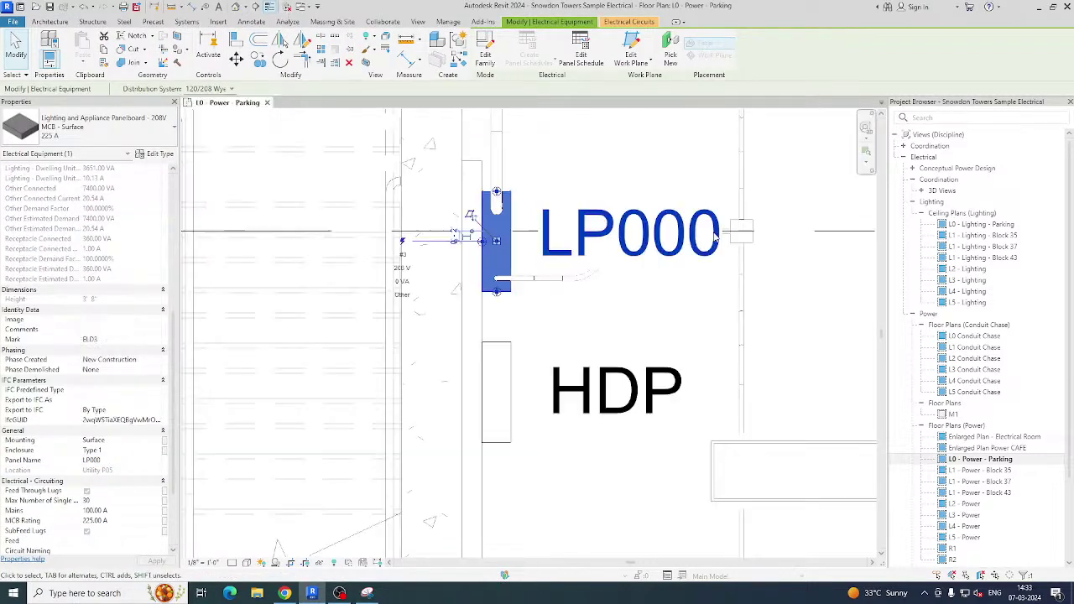
{"action": "left_click", "coordinate": [982, 225]}
{"action": "double_click", "coordinate": [978, 225]}
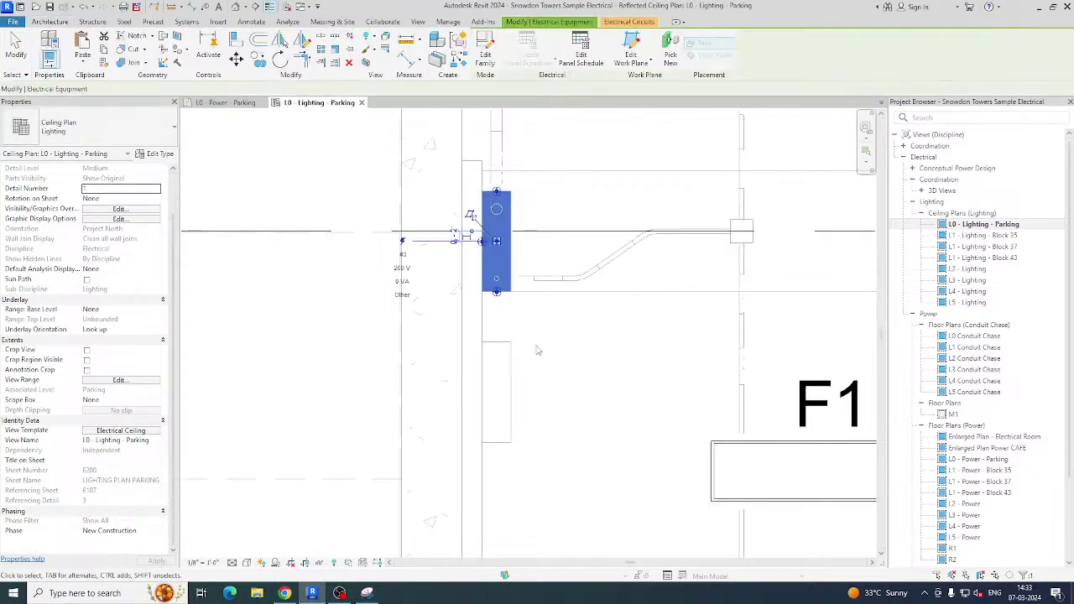
Select the LP000/ 11 wire tag at the stair on the lighting plan to inspect it, and clear the selection.
{"action": "left_click", "coordinate": [504, 252]}
{"action": "scroll", "coordinate": [512, 336], "scroll_direction": "down", "scroll_amount": 4}
{"action": "left_click", "coordinate": [621, 420]}
{"action": "scroll", "coordinate": [474, 311], "scroll_direction": "up", "scroll_amount": 5}
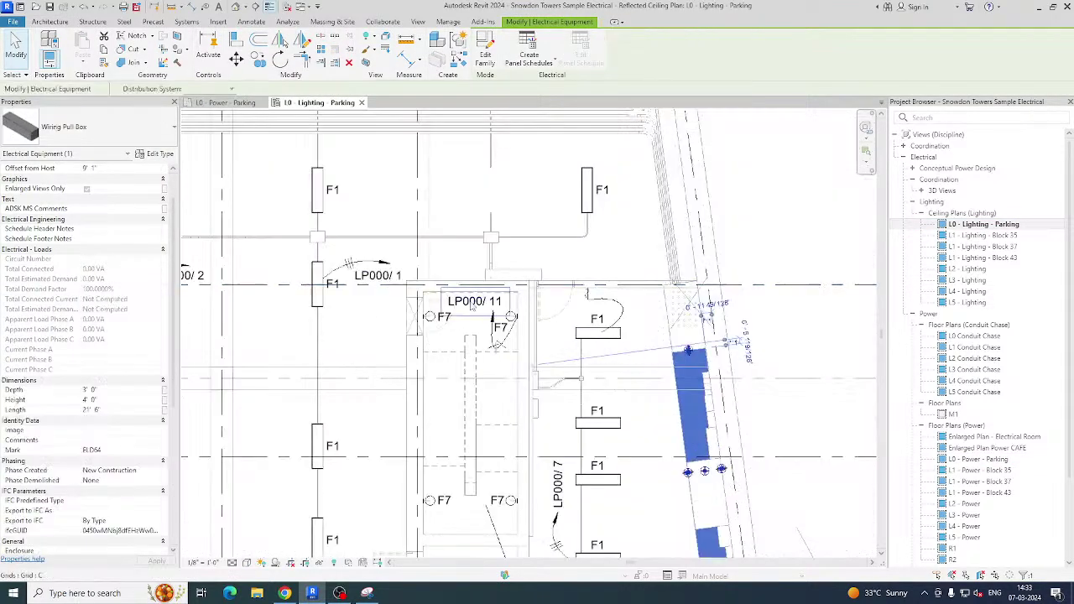
{"action": "left_click", "coordinate": [478, 313]}
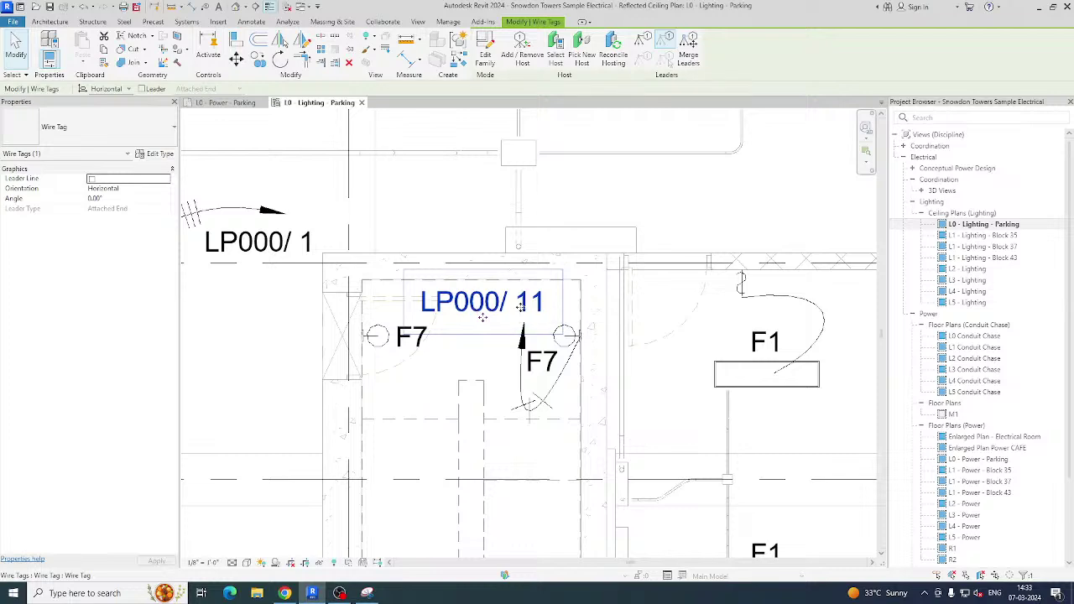
{"action": "scroll", "coordinate": [483, 317], "scroll_direction": "down", "scroll_amount": 4}
{"action": "scroll", "coordinate": [529, 319], "scroll_direction": "up", "scroll_amount": 2}
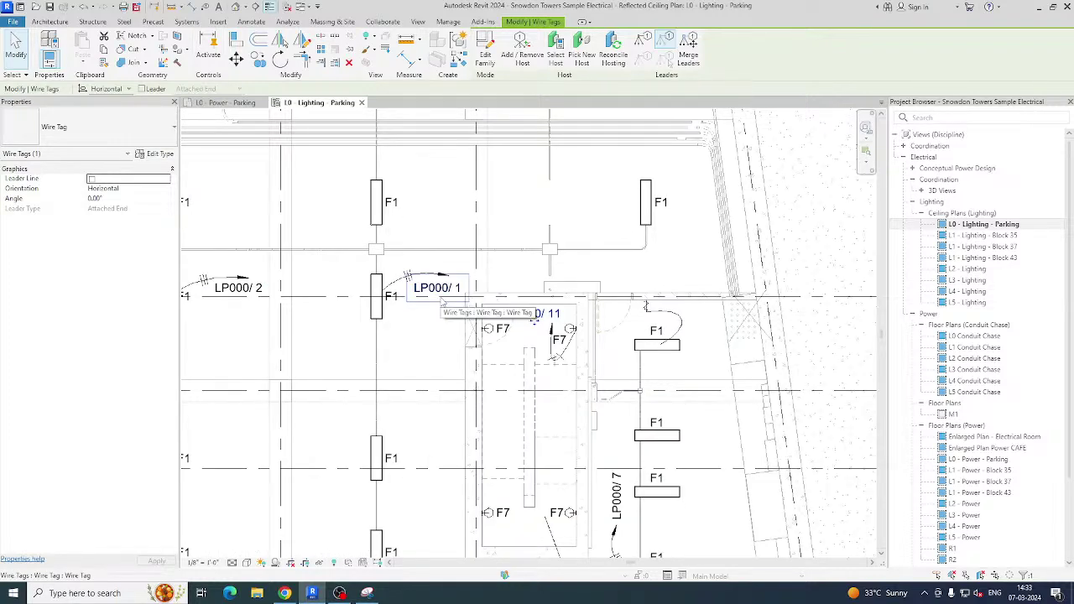
{"action": "key", "text": "Escape"}
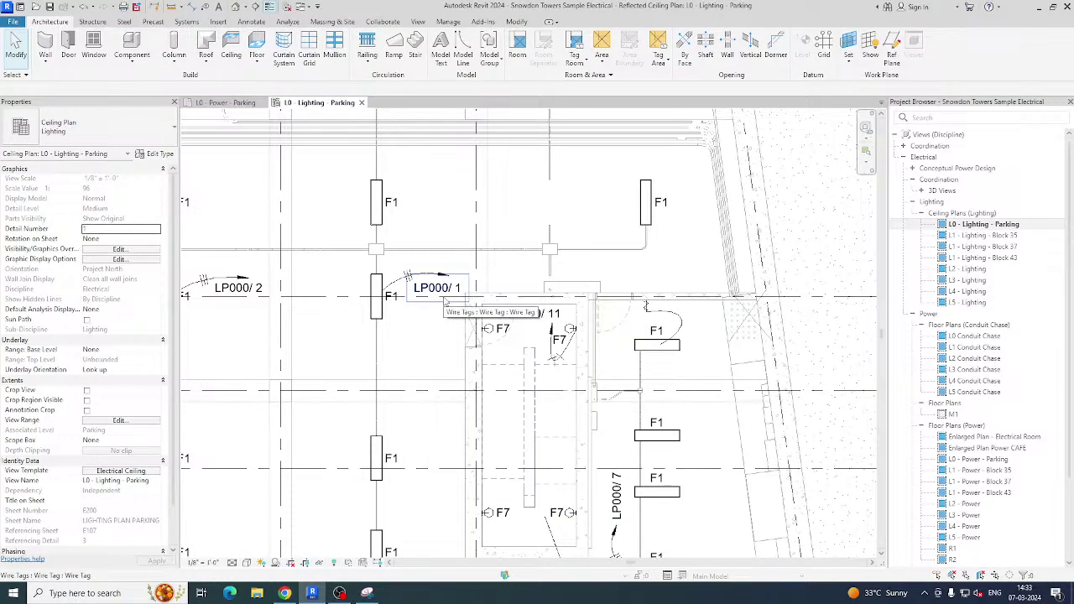
{"action": "key", "text": "e"}
{"action": "key", "text": "s"}
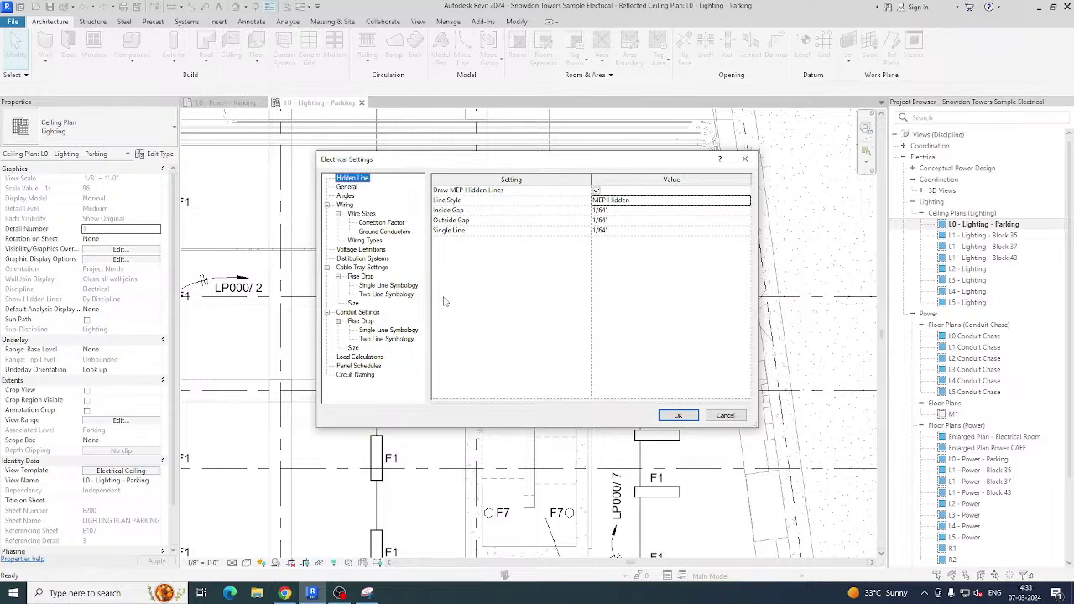
{"action": "left_click", "coordinate": [744, 160]}
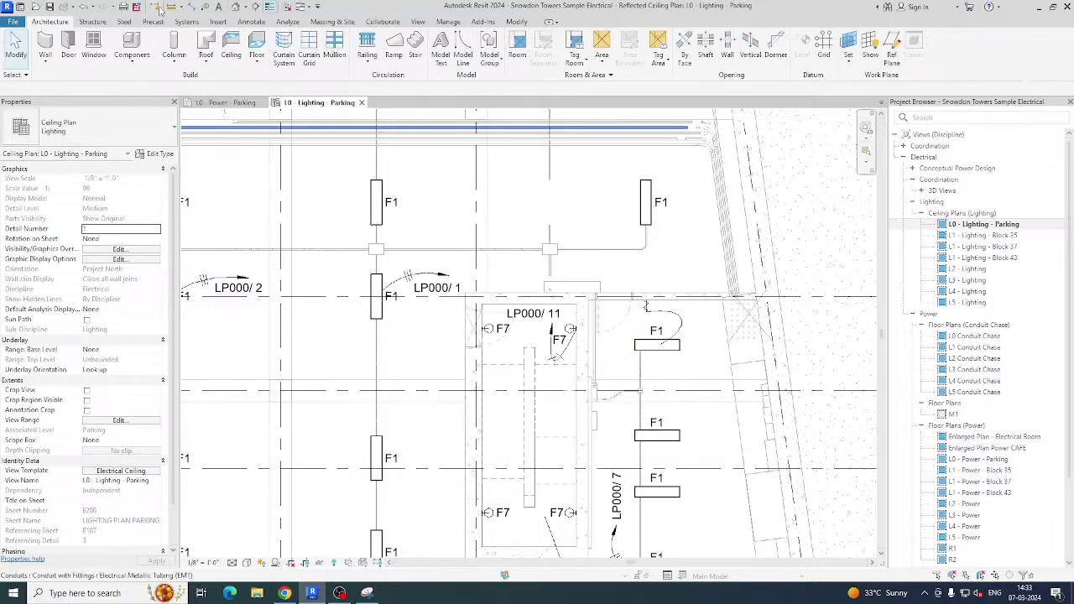
In the general electrical settings, set the Phase A circuit naming label to R and relabel the other phases.
{"action": "left_click", "coordinate": [186, 21]}
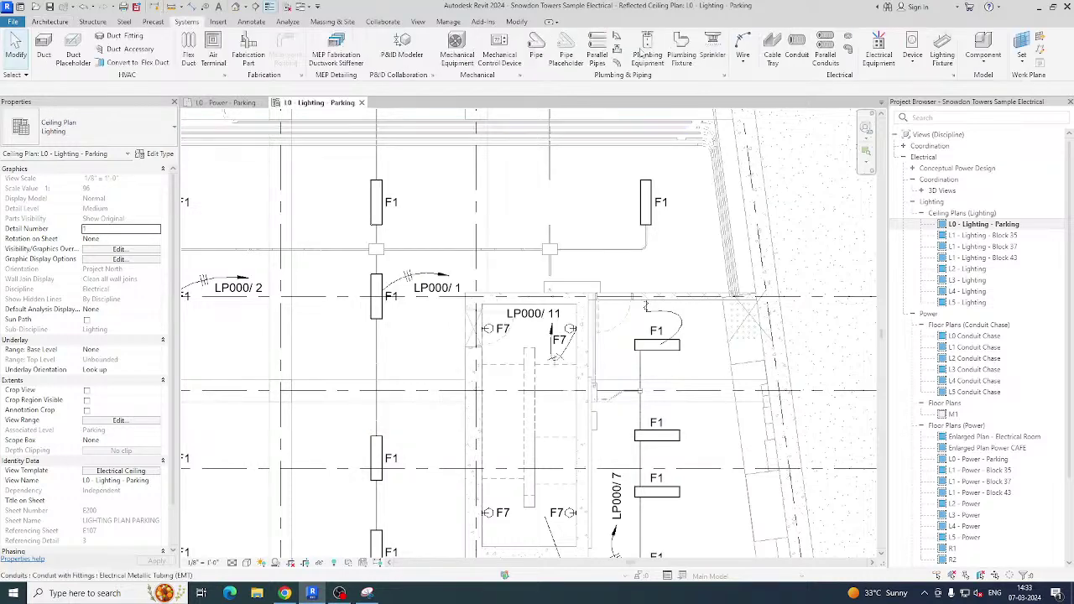
{"action": "left_click", "coordinate": [956, 76]}
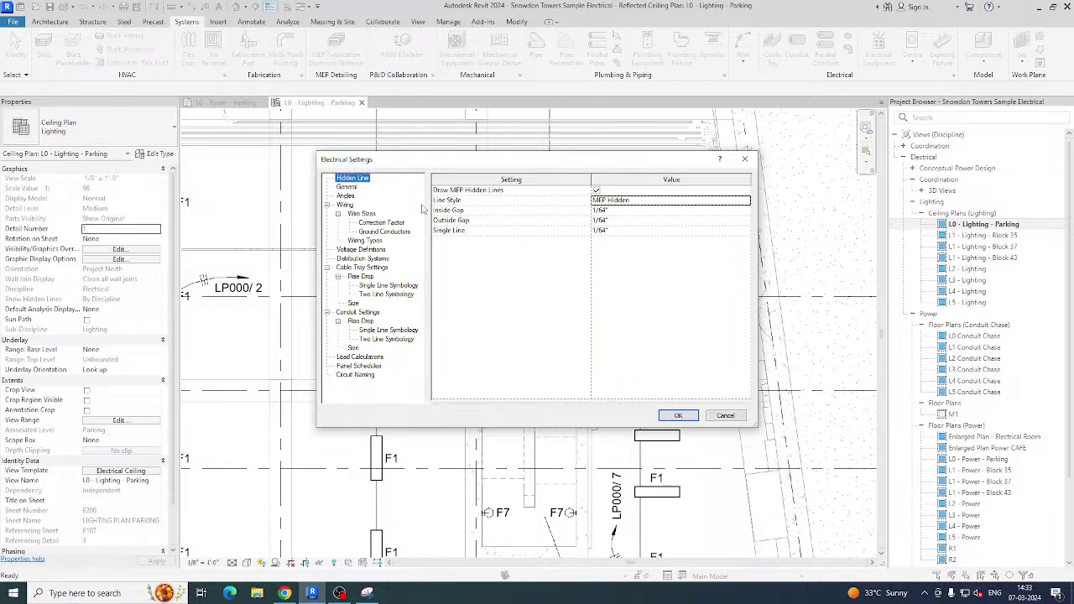
{"action": "left_click", "coordinate": [347, 186]}
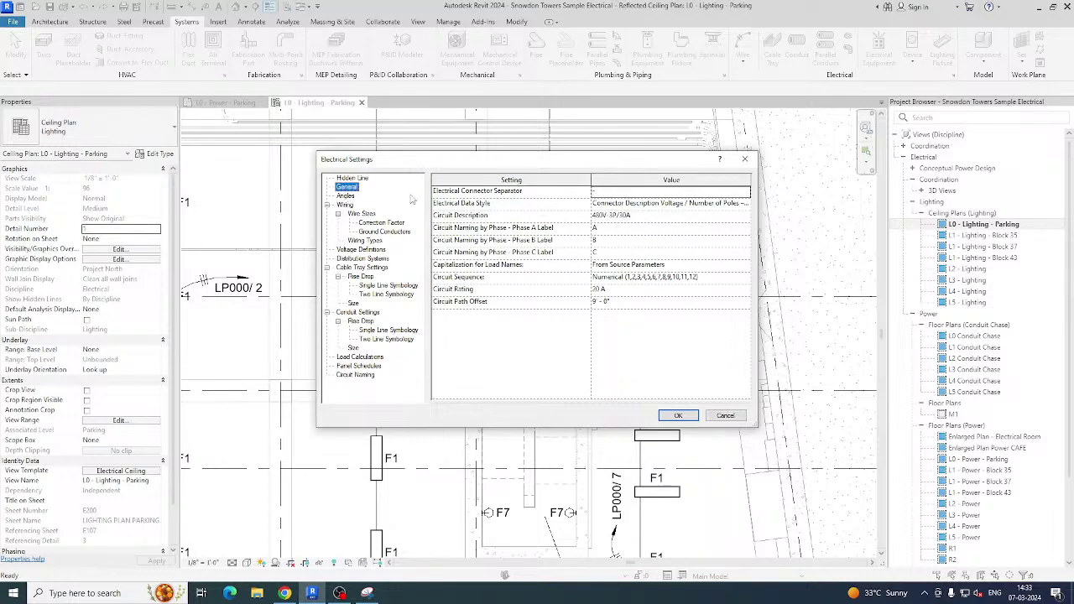
{"action": "left_click", "coordinate": [641, 227]}
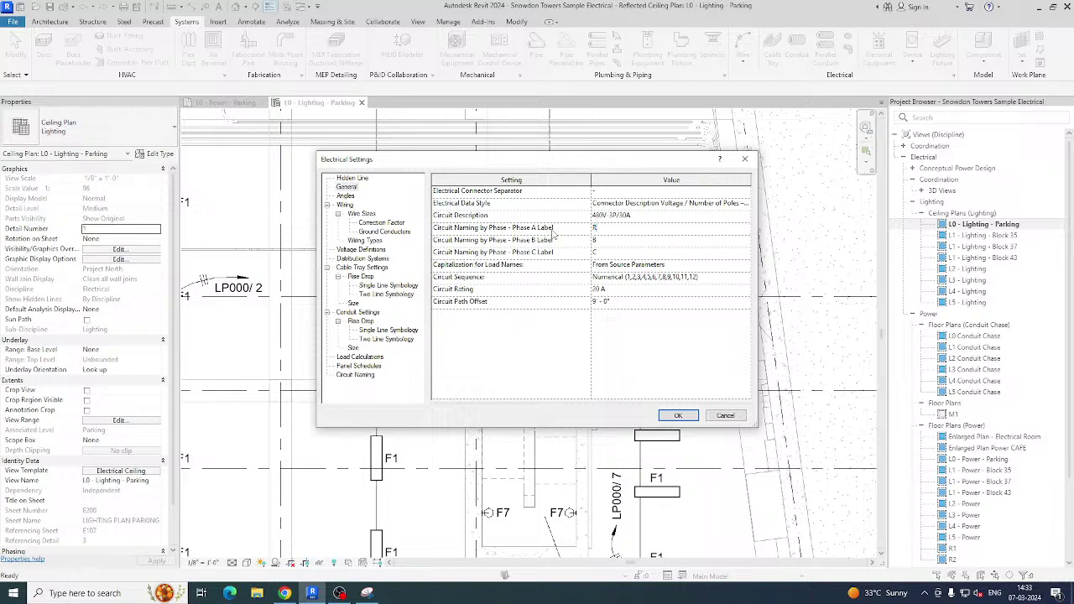
{"action": "left_click", "coordinate": [616, 240]}
{"action": "left_click", "coordinate": [680, 416]}
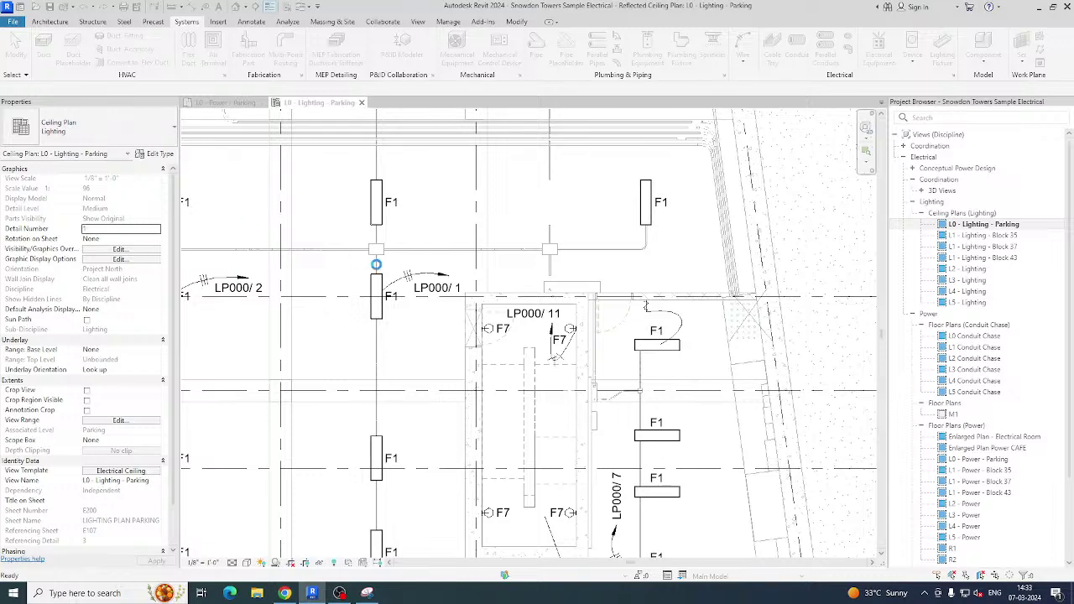
In the L0 - Power - Parking plan, set the LP000 panelboard's circuit naming to By Phase.
{"action": "left_click", "coordinate": [222, 103]}
{"action": "scroll", "coordinate": [541, 340], "scroll_direction": "down", "scroll_amount": 1}
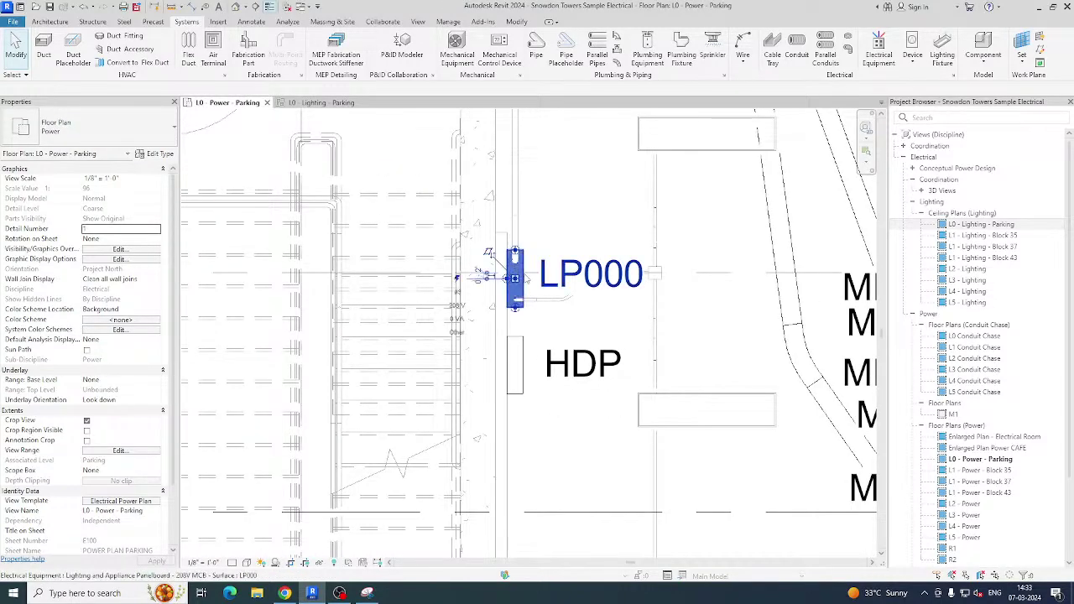
{"action": "left_click", "coordinate": [515, 277]}
{"action": "scroll", "coordinate": [109, 288], "scroll_direction": "down", "scroll_amount": 2}
{"action": "scroll", "coordinate": [113, 288], "scroll_direction": "down", "scroll_amount": 5}
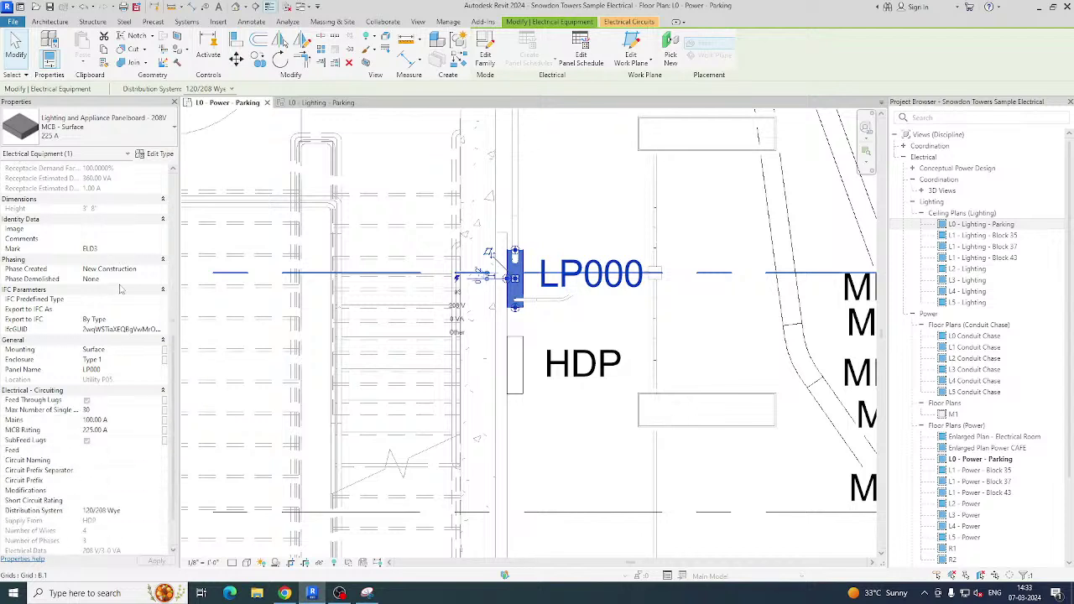
{"action": "scroll", "coordinate": [116, 284], "scroll_direction": "down", "scroll_amount": 1}
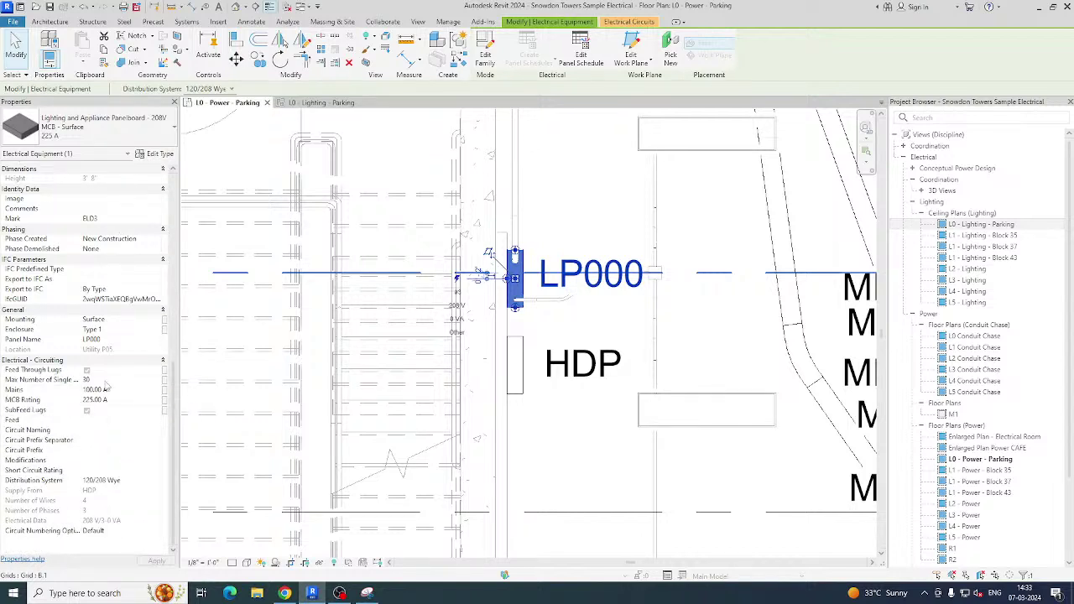
{"action": "left_click", "coordinate": [139, 431]}
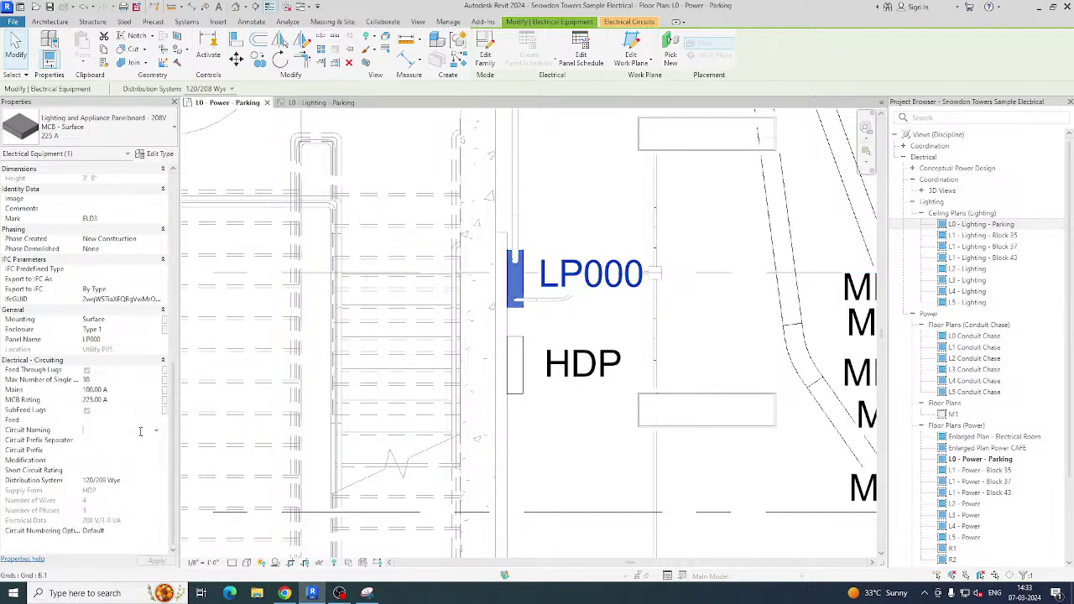
{"action": "left_click", "coordinate": [155, 433]}
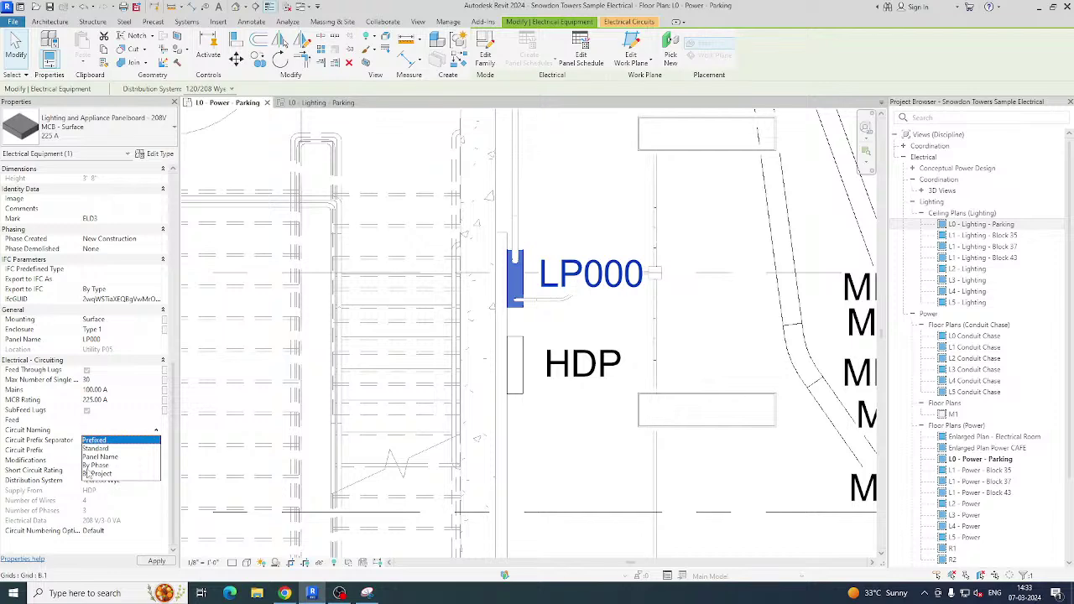
{"action": "left_click", "coordinate": [92, 466]}
Return to the L0 - Lighting - Parking plan, examine the LP000 wire tags around the stair, and clear the panelboard selection.
{"action": "scroll", "coordinate": [462, 454], "scroll_direction": "down", "scroll_amount": 8}
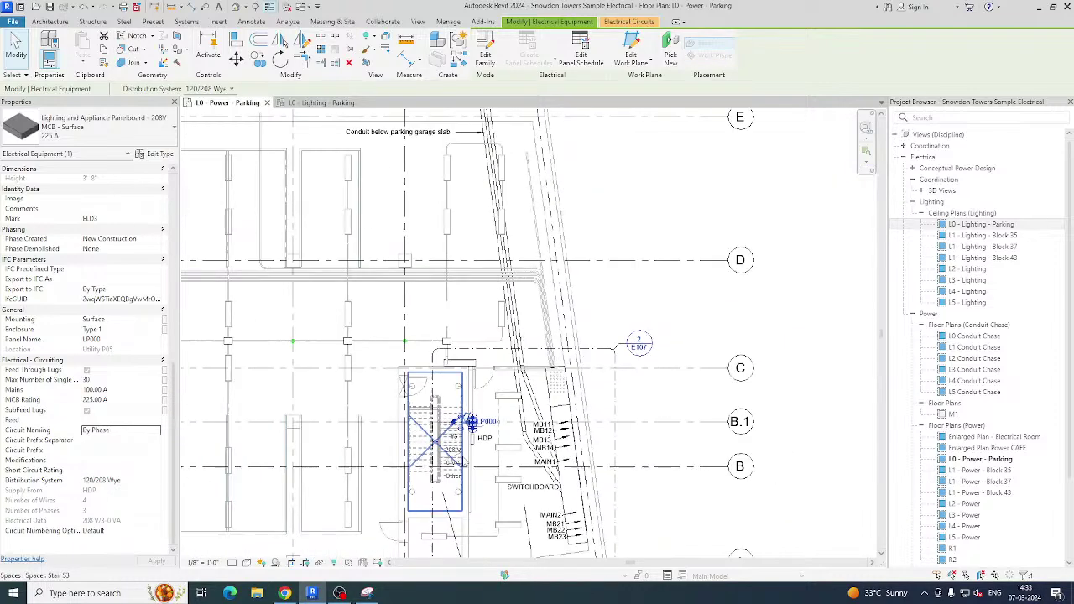
{"action": "scroll", "coordinate": [466, 464], "scroll_direction": "down", "scroll_amount": 2}
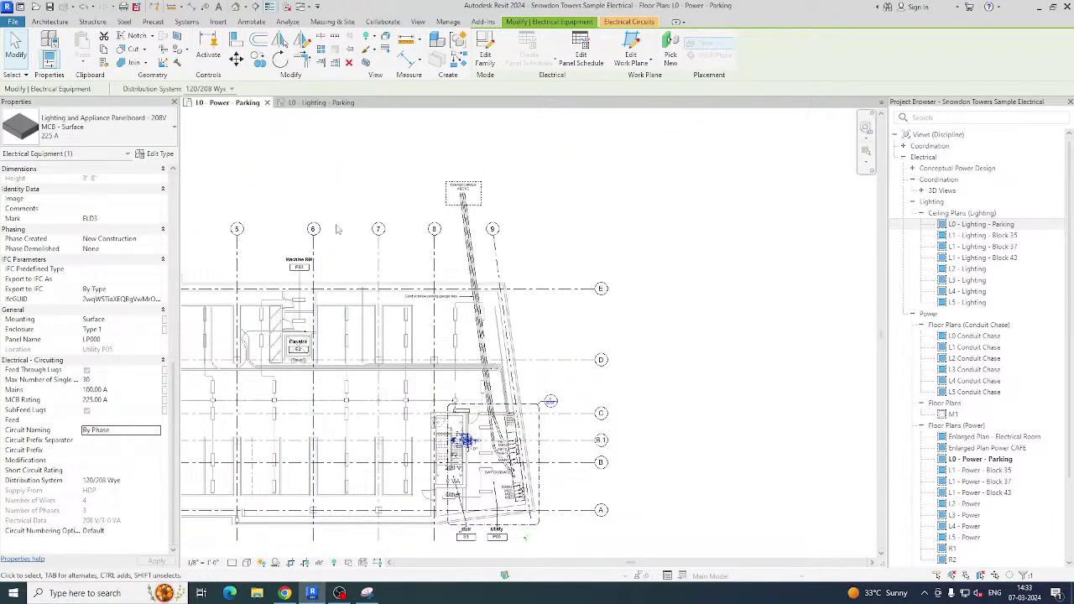
{"action": "left_click", "coordinate": [318, 102]}
{"action": "scroll", "coordinate": [475, 288], "scroll_direction": "up", "scroll_amount": 4}
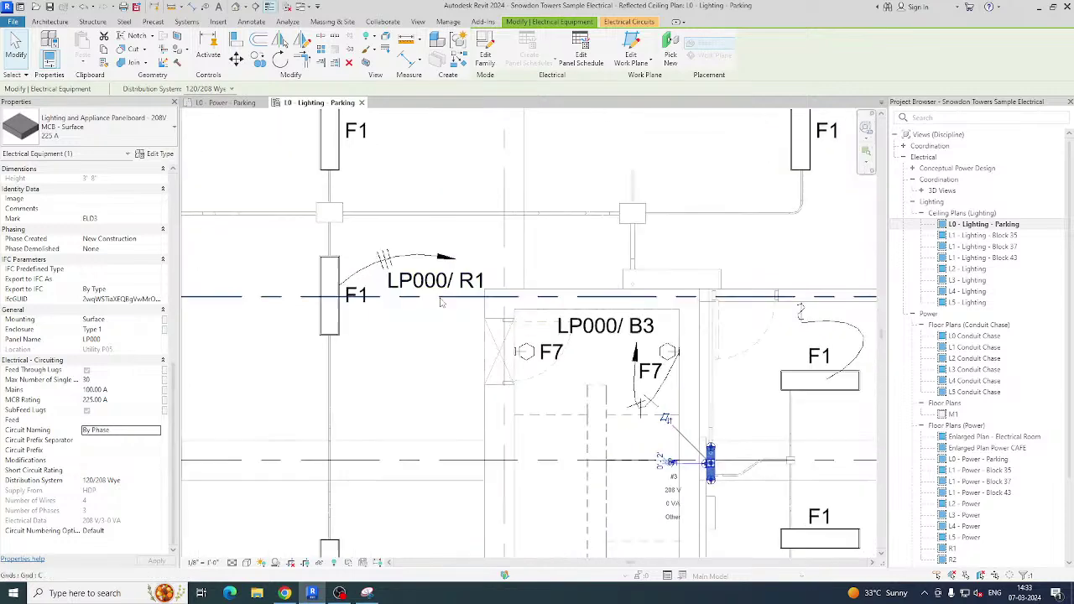
{"action": "scroll", "coordinate": [476, 287], "scroll_direction": "up", "scroll_amount": 2}
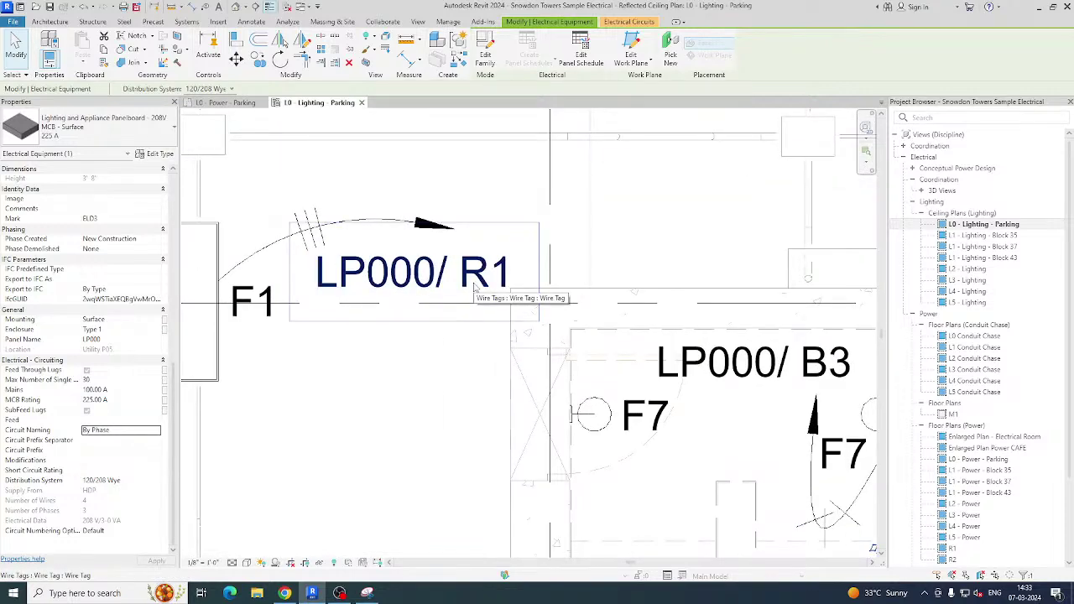
{"action": "scroll", "coordinate": [476, 288], "scroll_direction": "down", "scroll_amount": 5}
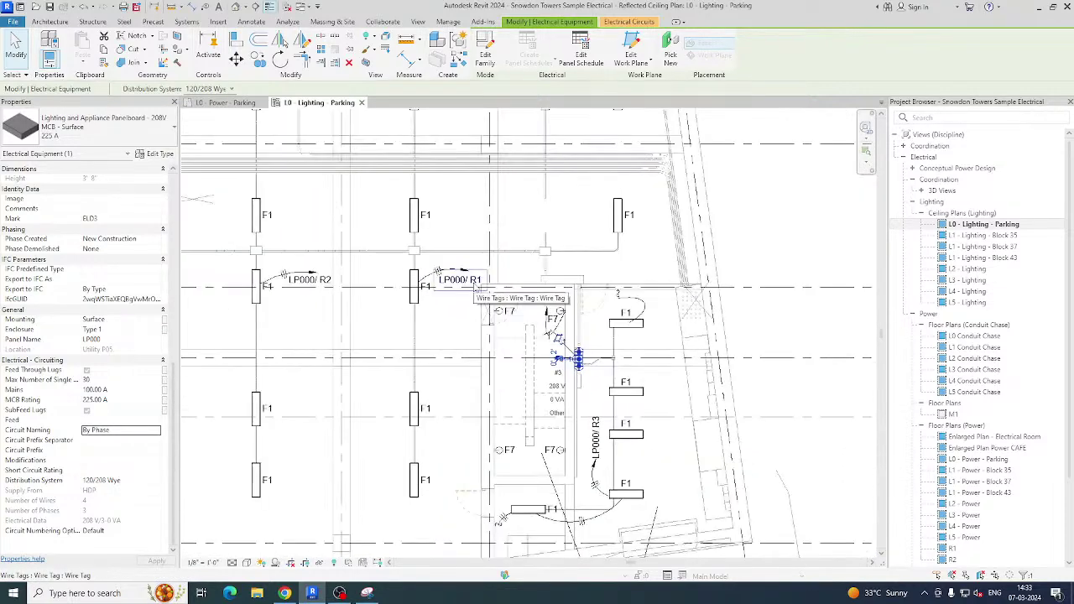
{"action": "left_click", "coordinate": [468, 323]}
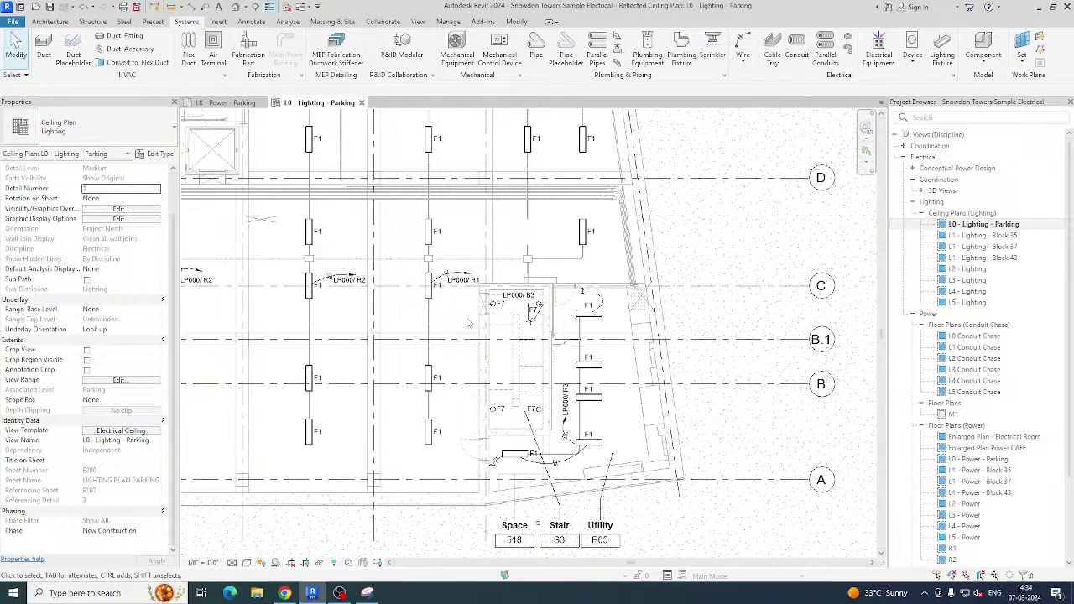
{"action": "scroll", "coordinate": [467, 323], "scroll_direction": "up", "scroll_amount": 3}
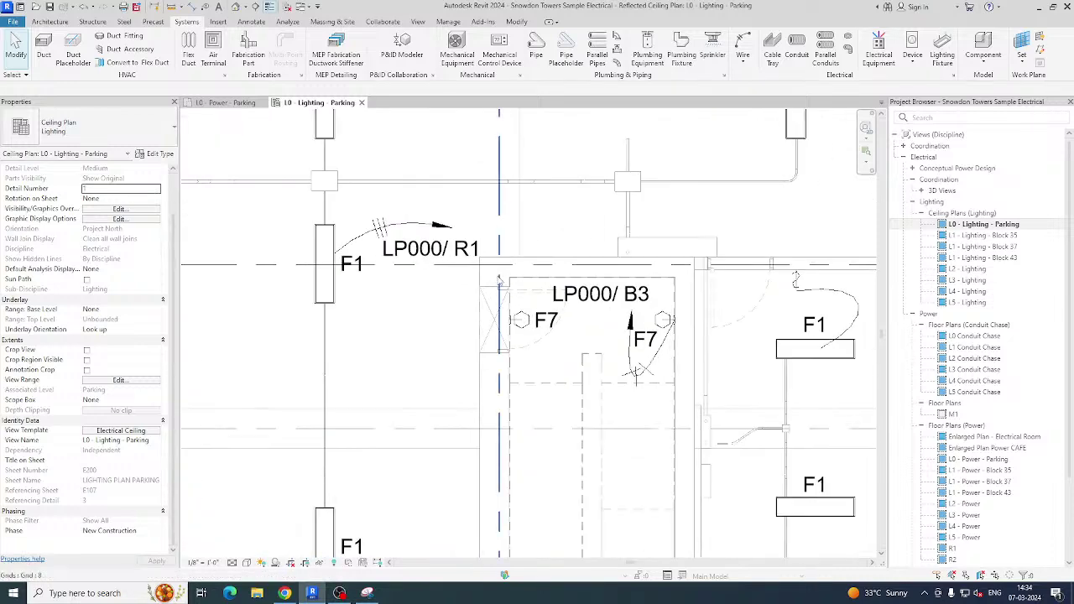
{"action": "scroll", "coordinate": [468, 324], "scroll_direction": "down", "scroll_amount": 3}
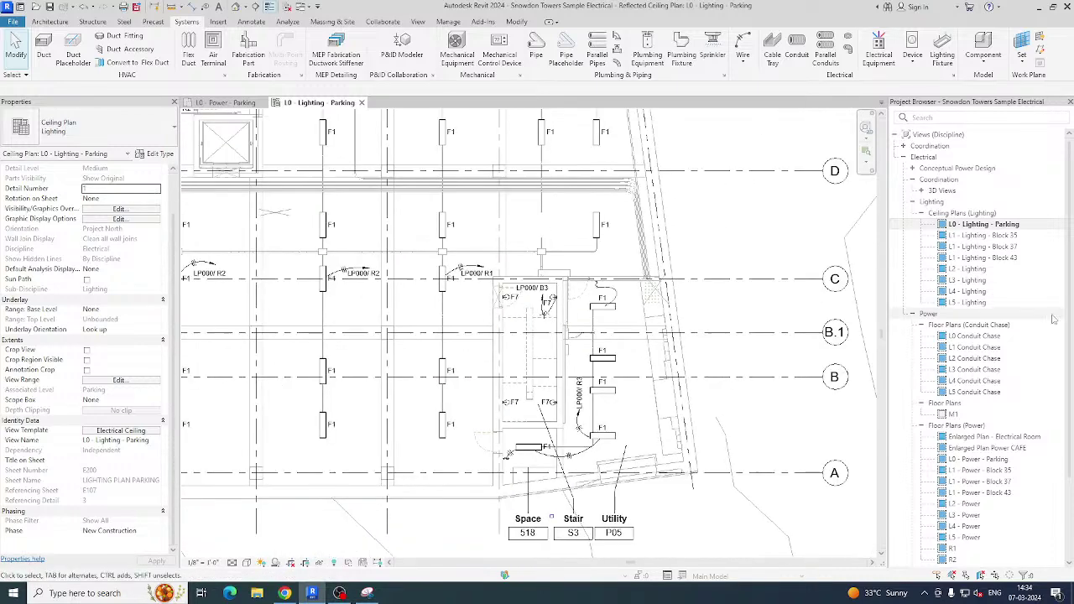
Collapse the electrical views in the project tree, expand the legends, and open the LIGHTING TYPES & SYMBOLS legend.
{"action": "left_click", "coordinate": [923, 213]}
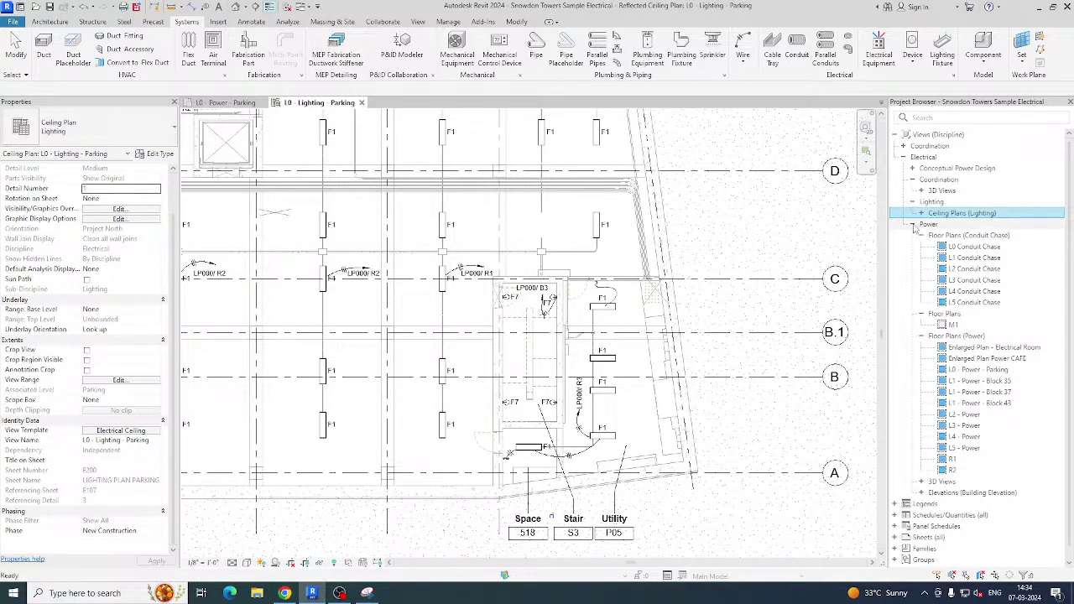
{"action": "left_click", "coordinate": [913, 225]}
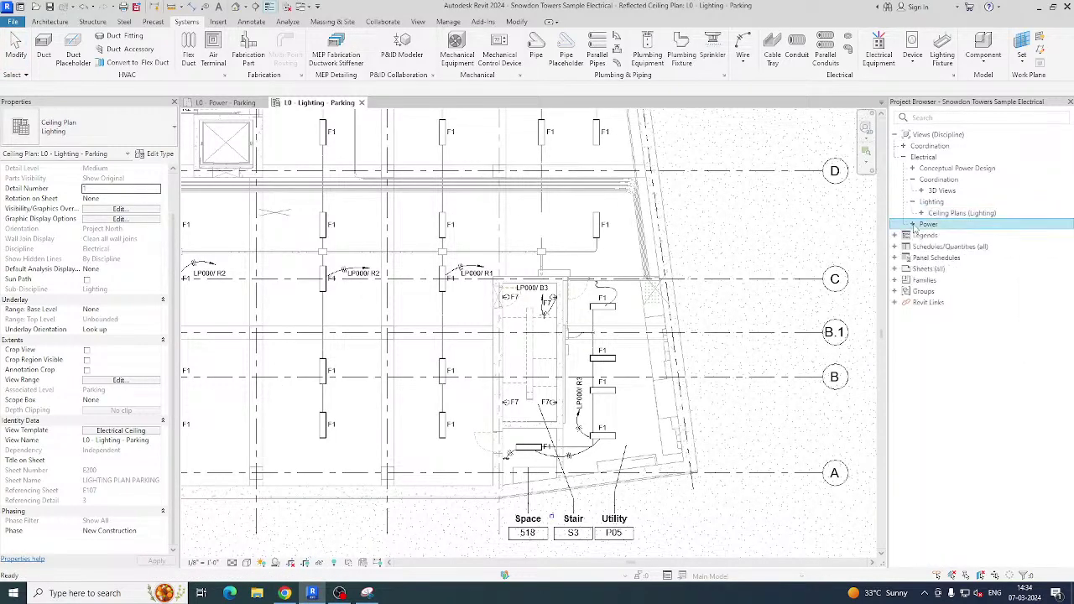
{"action": "left_click", "coordinate": [895, 236]}
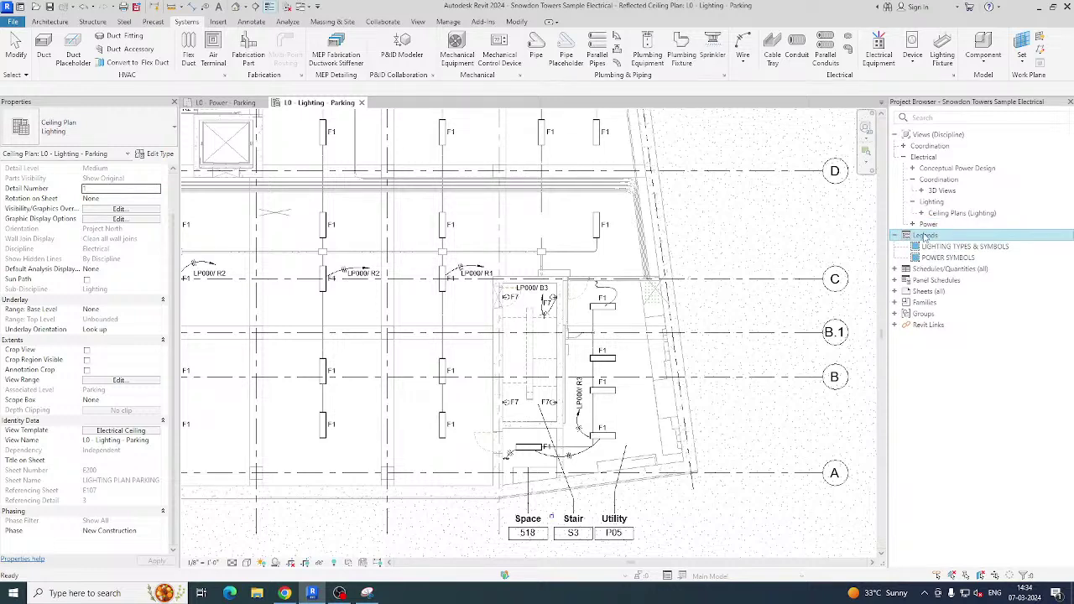
{"action": "left_click", "coordinate": [903, 157]}
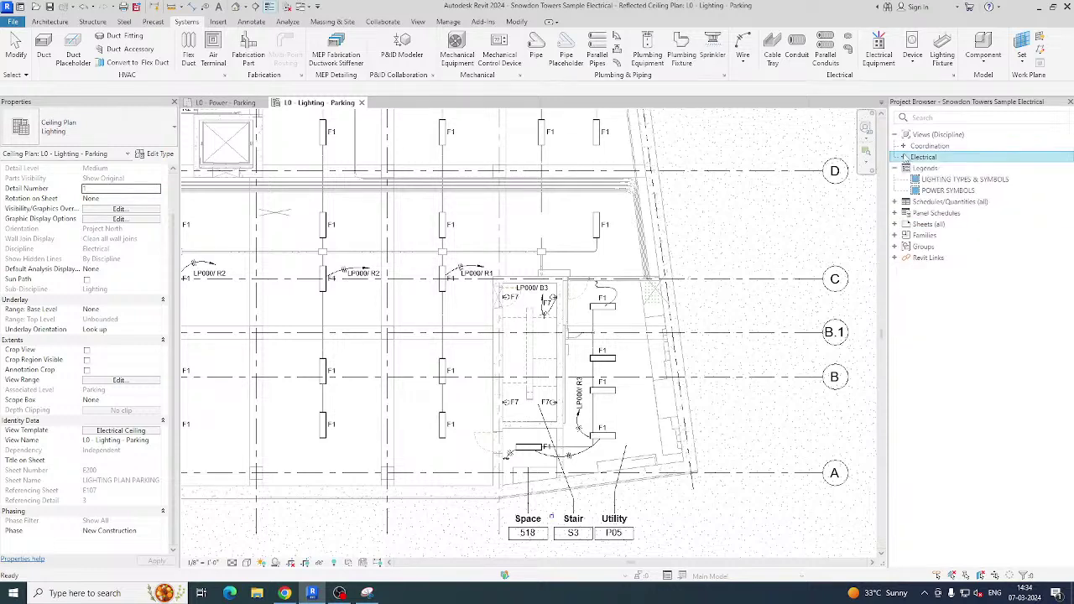
{"action": "double_click", "coordinate": [966, 180]}
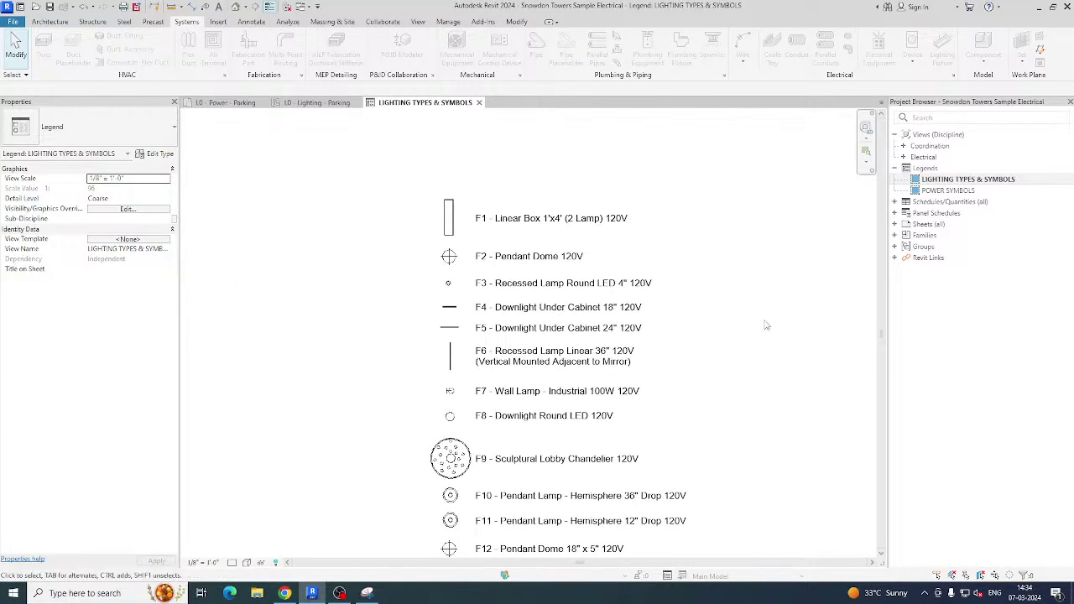
Place a Downlight - Rectangle - LED : 68W Rectangle legend component in floor plan view, in the empty area beside the F1 row.
{"action": "left_click", "coordinate": [251, 22]}
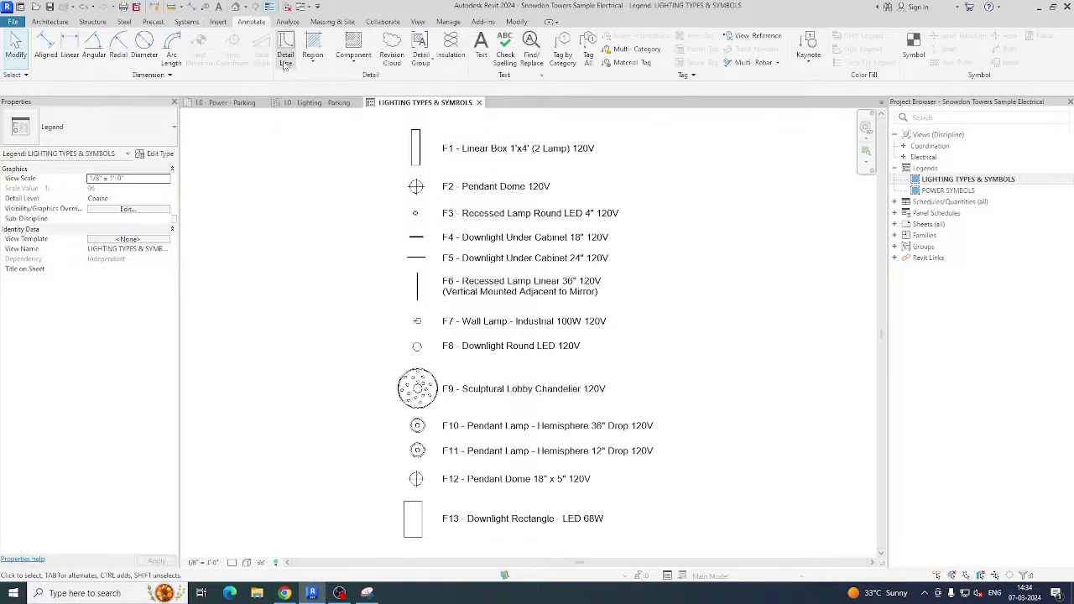
{"action": "left_click", "coordinate": [356, 66]}
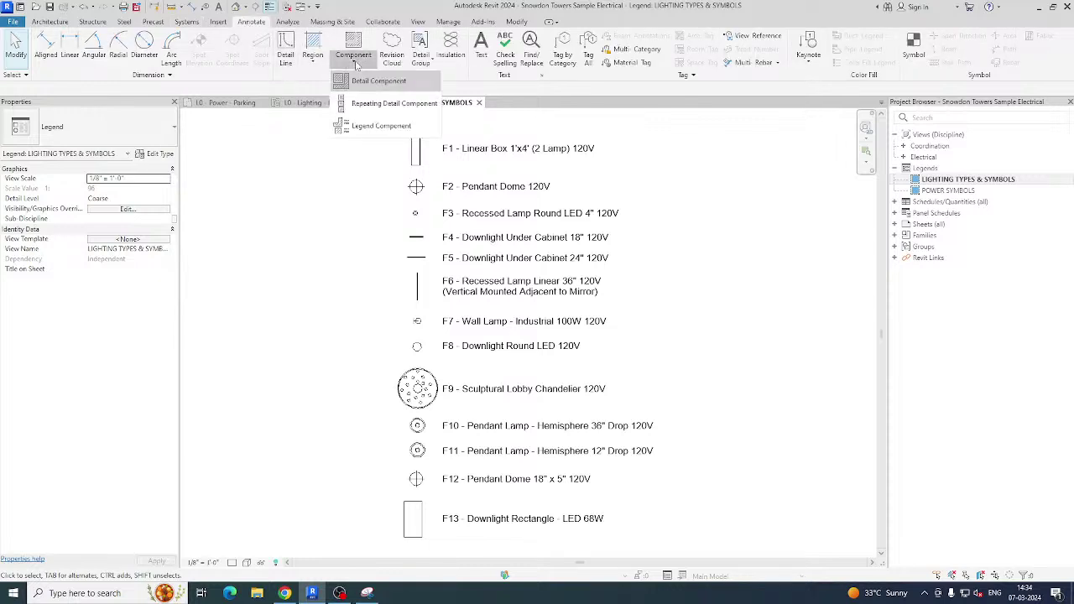
{"action": "left_click", "coordinate": [359, 125]}
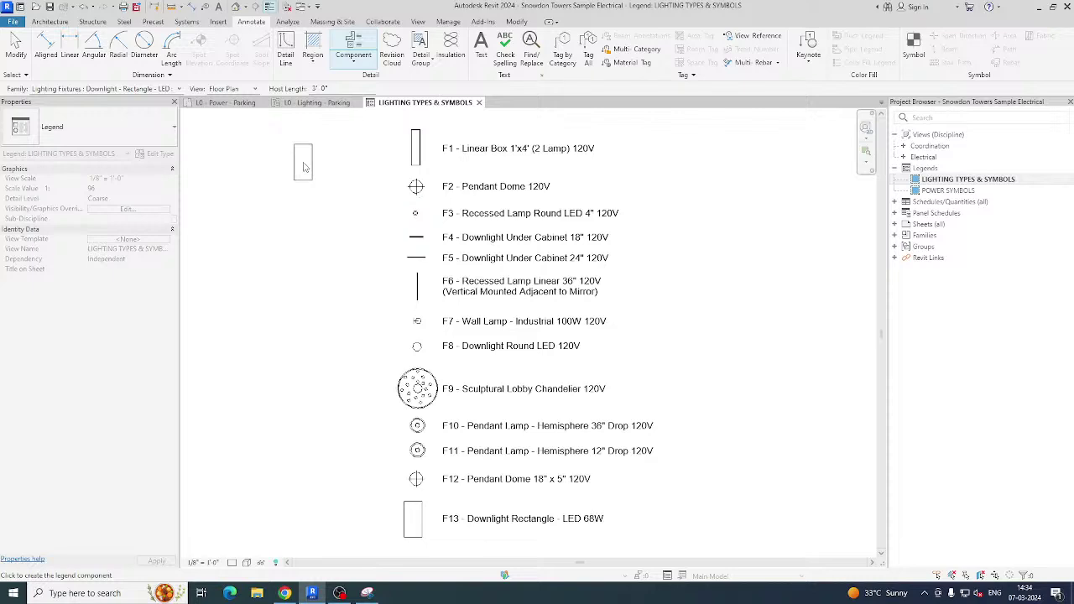
{"action": "scroll", "coordinate": [654, 171], "scroll_direction": "down", "scroll_amount": 2}
{"action": "middle_click_drag", "start_coordinate": [654, 171], "coordinate": [480, 178]}
{"action": "scroll", "coordinate": [531, 180], "scroll_direction": "up", "scroll_amount": 2}
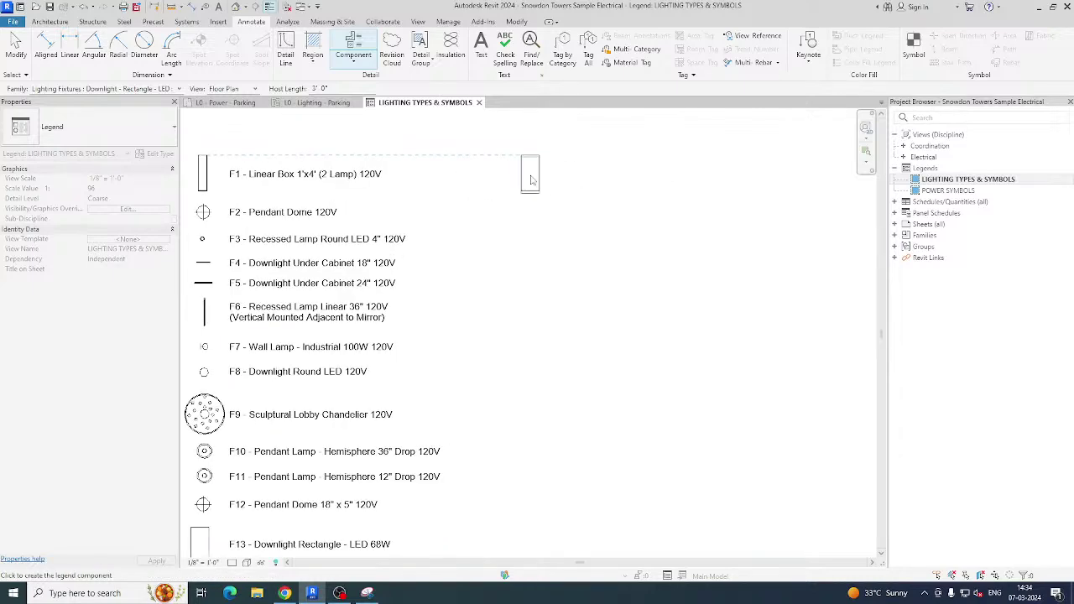
{"action": "left_click", "coordinate": [531, 180]}
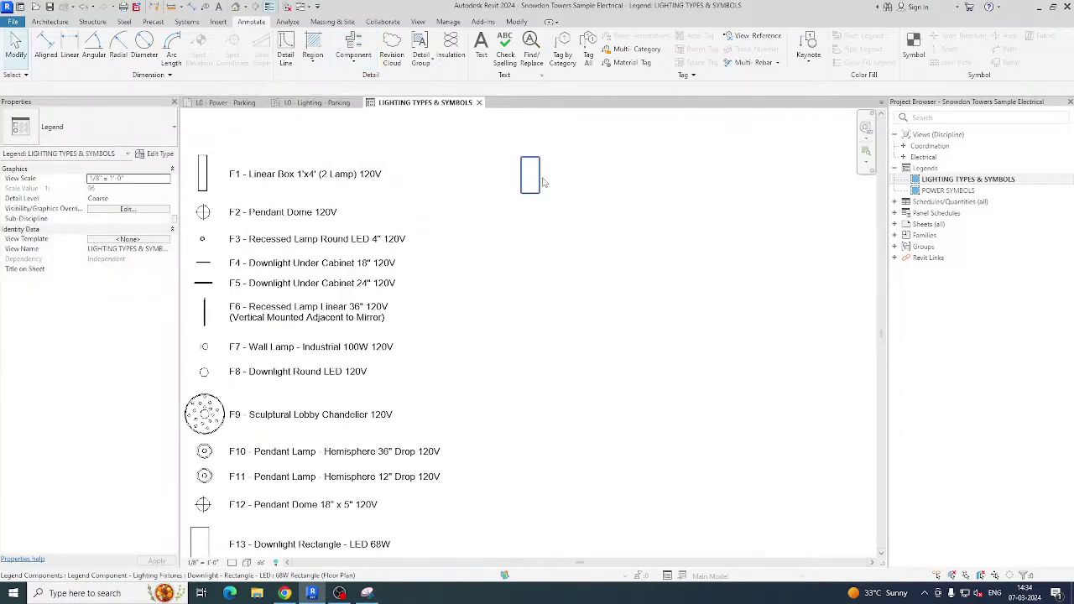
{"action": "key", "text": "Escape"}
Try the Pendant Lamp - Art Glass - LED : Standard and Pipe Types : Standard families on the placed legend component.
{"action": "left_click", "coordinate": [253, 89]}
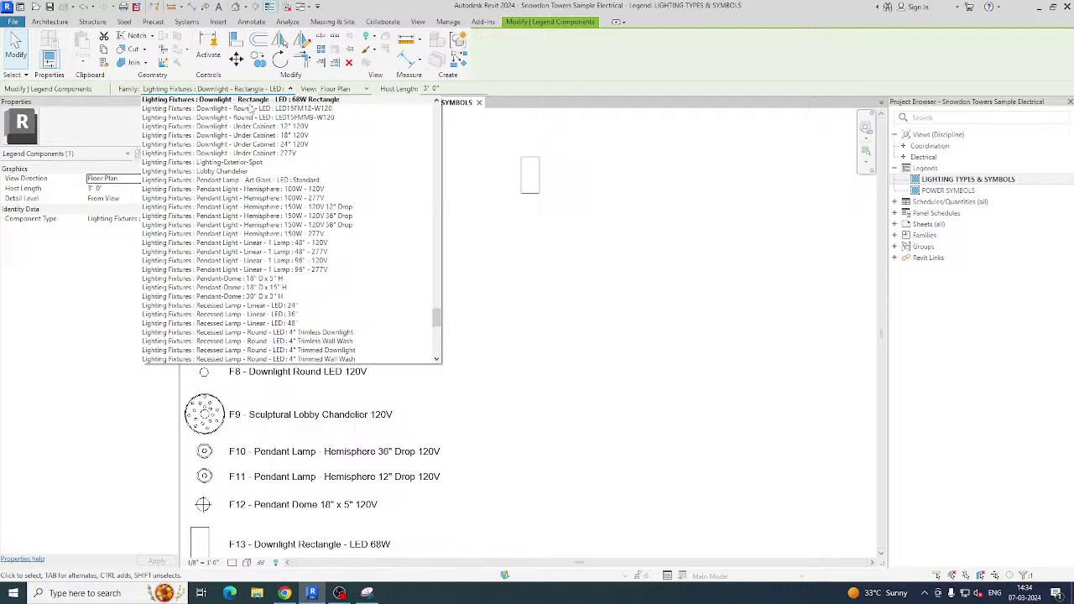
{"action": "left_click", "coordinate": [252, 180]}
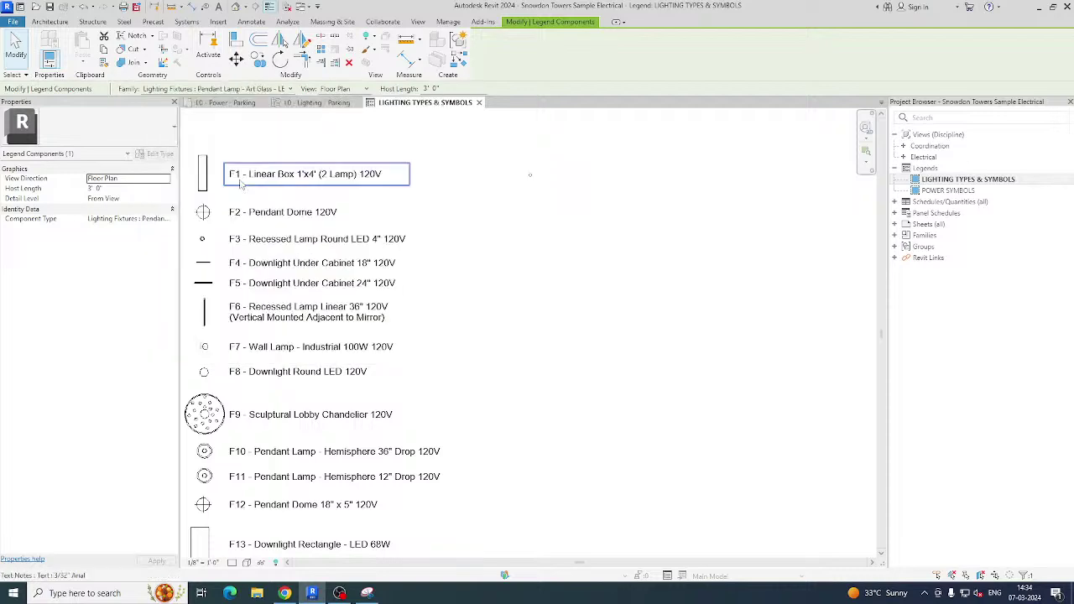
{"action": "left_click", "coordinate": [255, 88]}
{"action": "scroll", "coordinate": [217, 241], "scroll_direction": "down", "scroll_amount": 3}
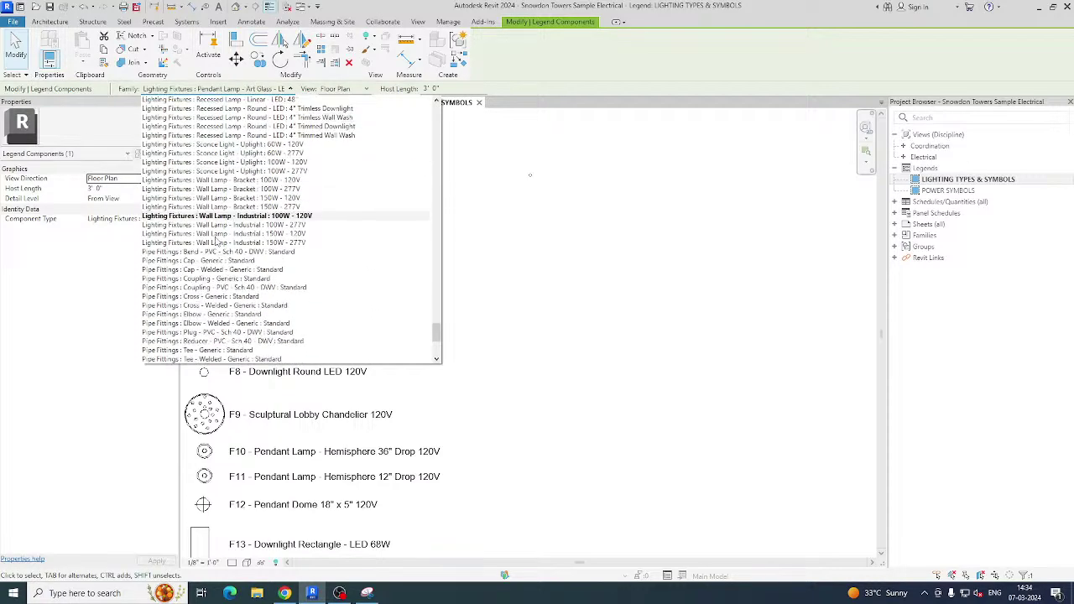
{"action": "scroll", "coordinate": [217, 241], "scroll_direction": "down", "scroll_amount": 3}
{"action": "left_click", "coordinate": [210, 269]}
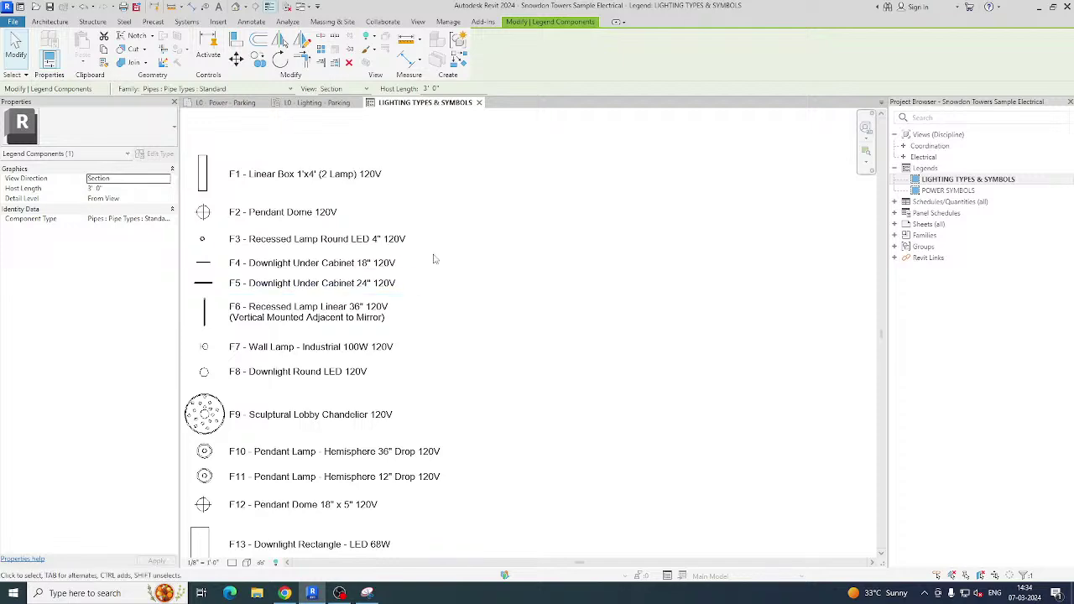
Set the placed legend component's family to Lighting Fixtures : Wall Lamp - Industrial : 150W - 120V and clear the selection.
{"action": "left_click", "coordinate": [214, 88]}
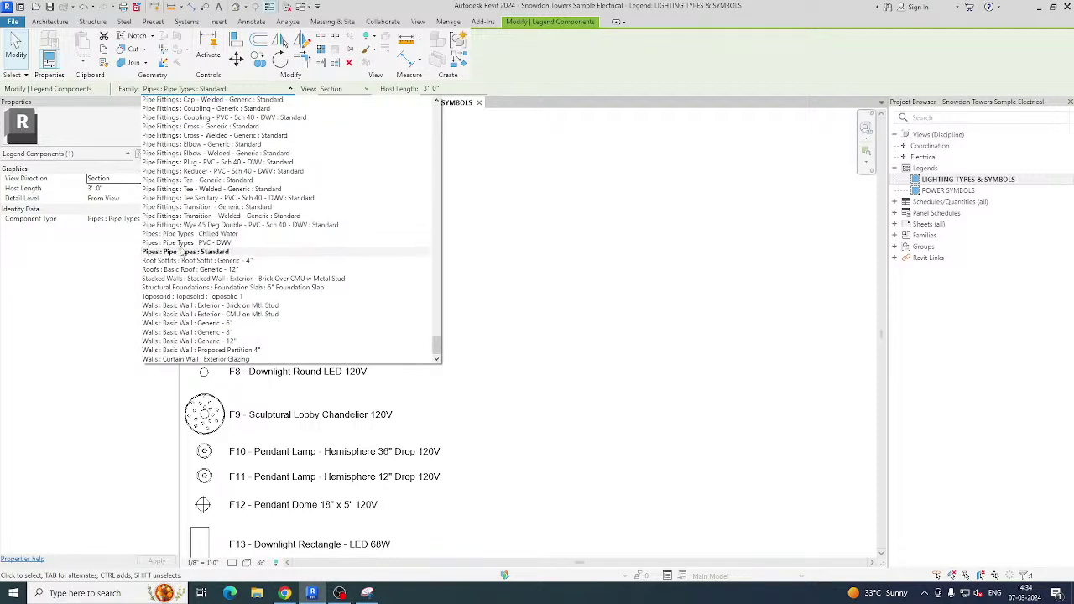
{"action": "scroll", "coordinate": [181, 248], "scroll_direction": "up", "scroll_amount": 3}
{"action": "left_click", "coordinate": [220, 198]}
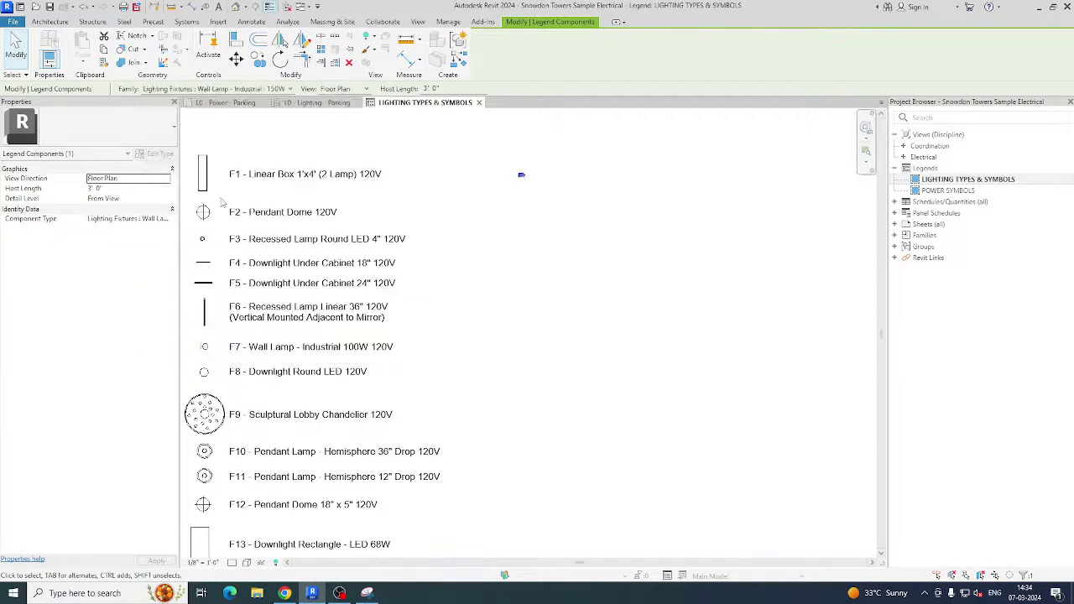
{"action": "left_click", "coordinate": [497, 169]}
{"action": "scroll", "coordinate": [520, 177], "scroll_direction": "up", "scroll_amount": 3}
{"action": "key", "text": "Escape"}
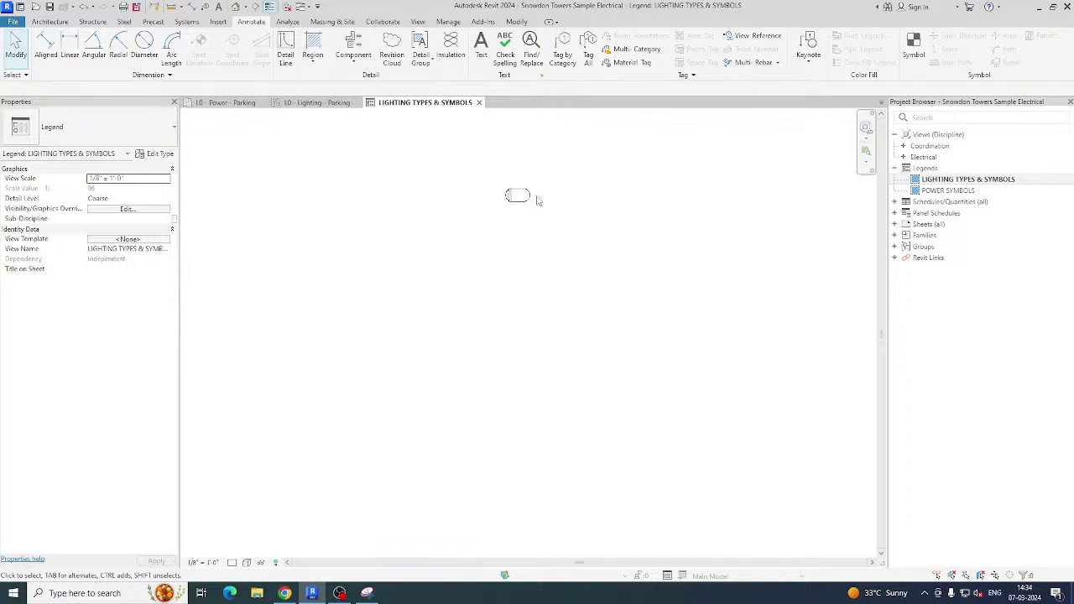
{"action": "scroll", "coordinate": [538, 199], "scroll_direction": "down", "scroll_amount": 2}
{"action": "scroll", "coordinate": [538, 199], "scroll_direction": "down", "scroll_amount": 2}
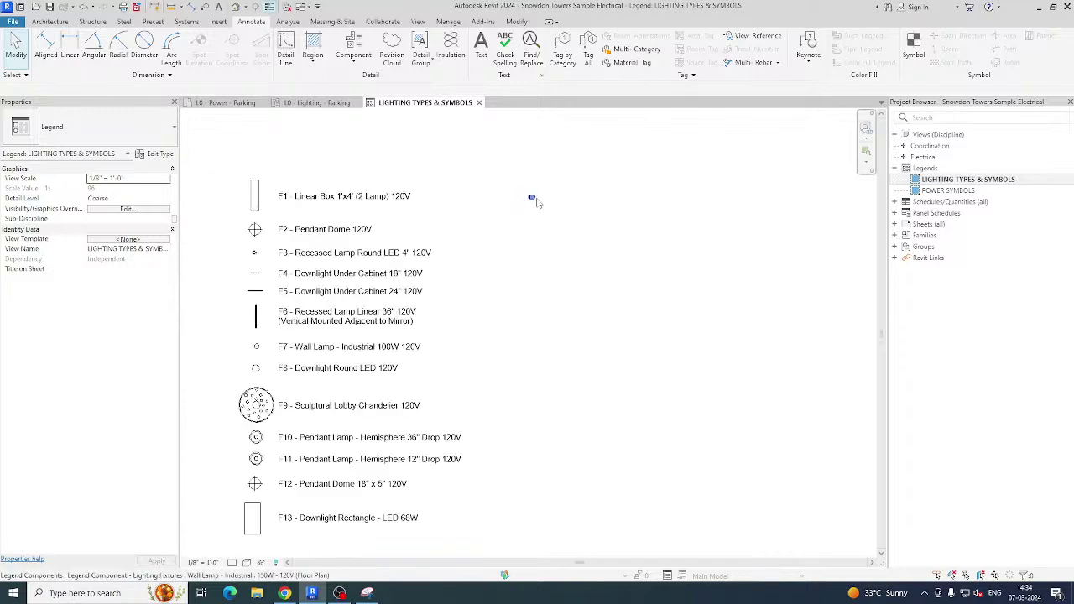
Copy the F2 - Pendant Dome 120V text note to just beside the new wall lamp symbol.
{"action": "scroll", "coordinate": [301, 225], "scroll_direction": "up", "scroll_amount": 2}
{"action": "left_click", "coordinate": [302, 229]}
{"action": "left_click_drag", "start_coordinate": [289, 242], "coordinate": [631, 192]}
{"action": "scroll", "coordinate": [621, 192], "scroll_direction": "up", "scroll_amount": 1}
Replace the copied note's text with "W1- Wall mounted light" and finish editing the note.
{"action": "double_click", "coordinate": [685, 186]}
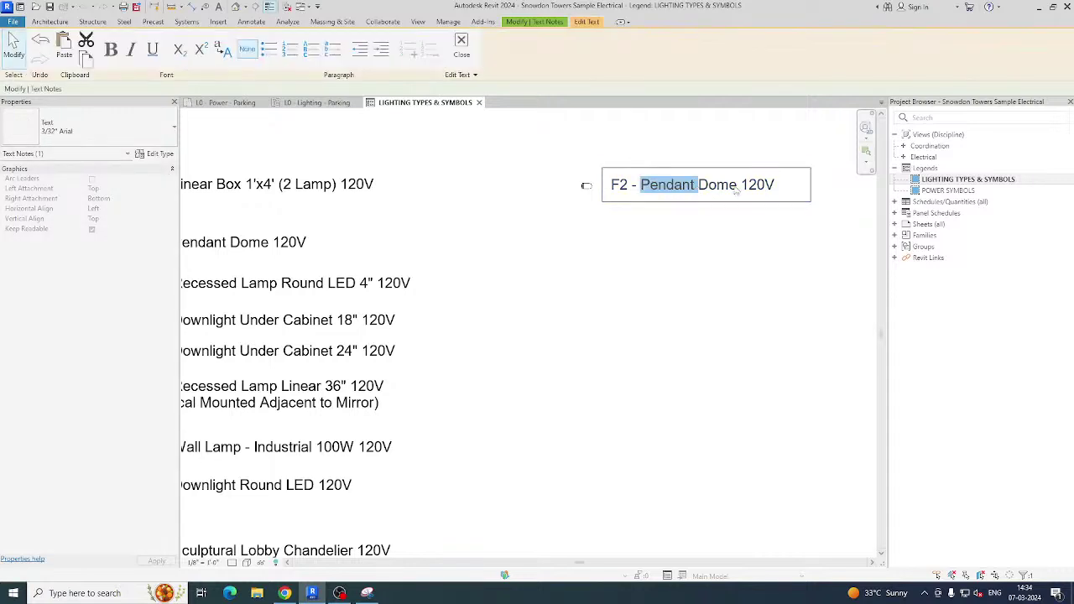
{"action": "left_click", "coordinate": [782, 188]}
{"action": "left_click_drag", "start_coordinate": [783, 188], "coordinate": [605, 192]}
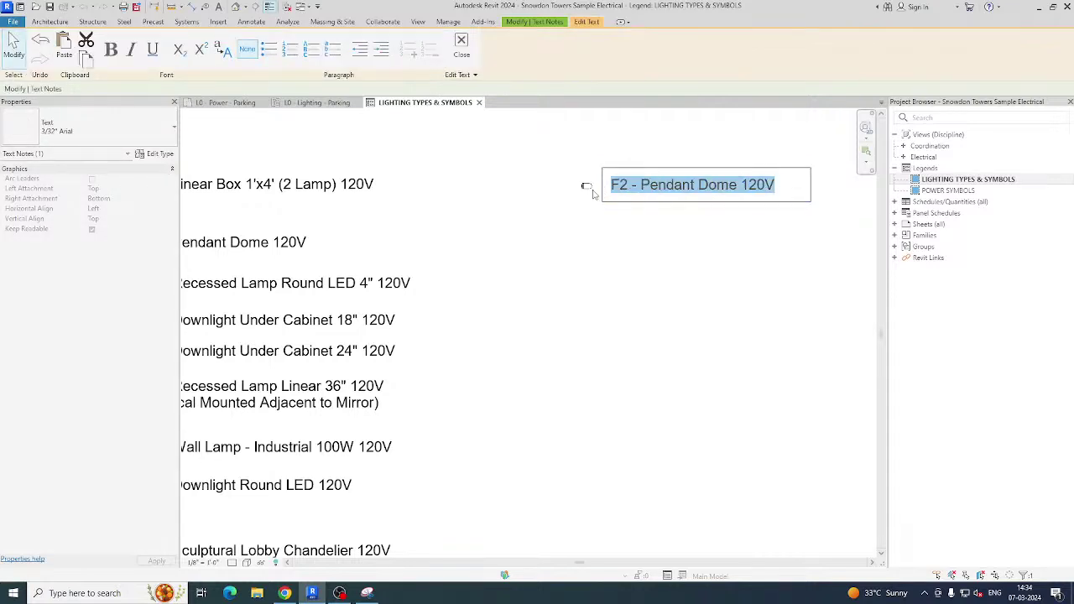
{"action": "key", "text": "BackSpace"}
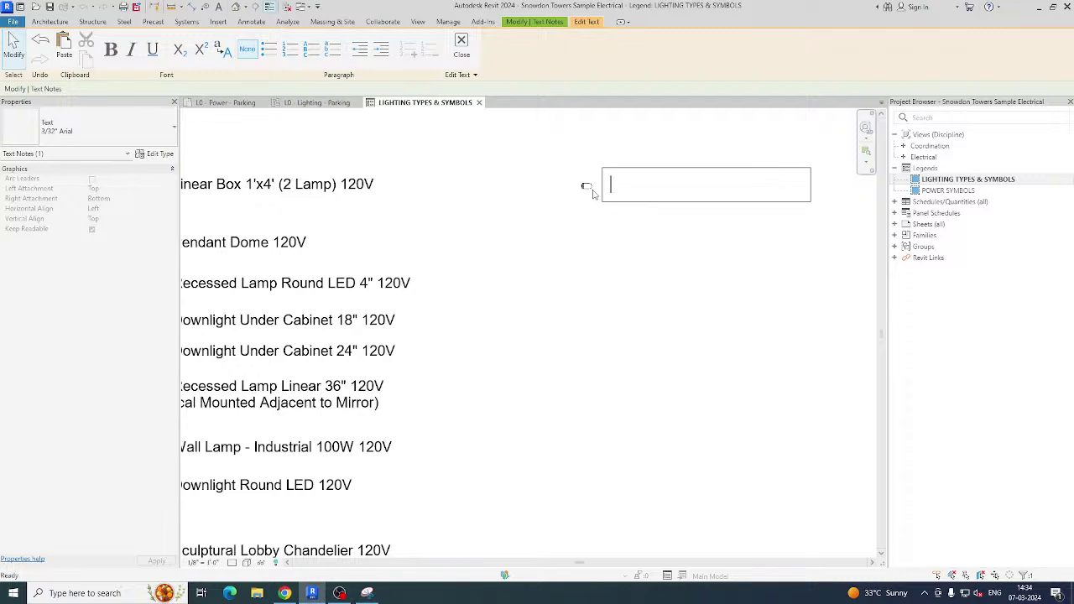
{"action": "type", "text": "W1- Wall mounted light"}
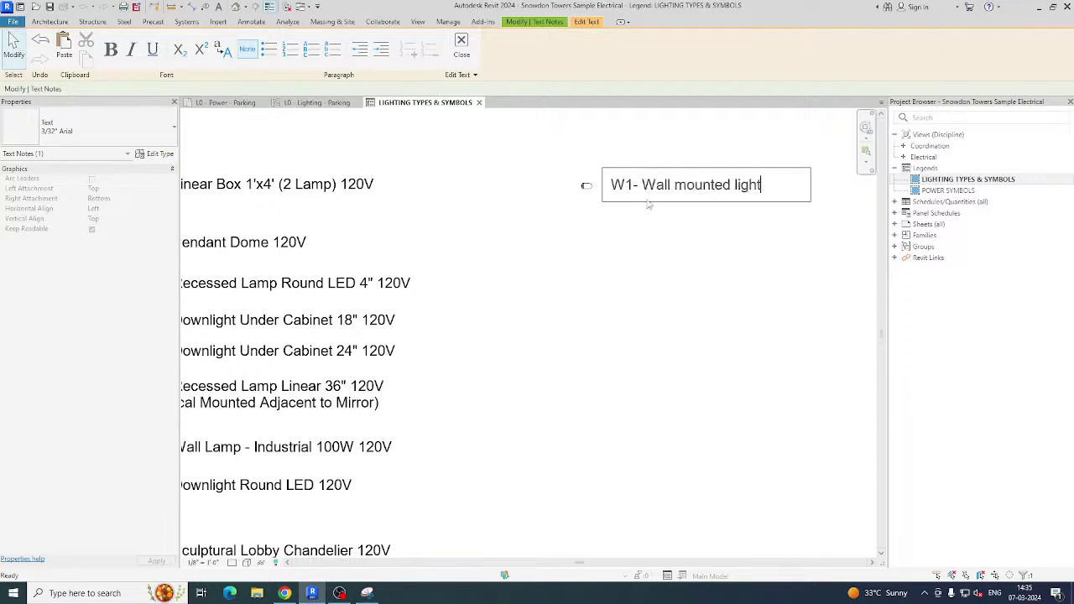
{"action": "left_click", "coordinate": [669, 237]}
{"action": "key", "text": "Escape"}
{"action": "scroll", "coordinate": [638, 239], "scroll_direction": "down", "scroll_amount": 3}
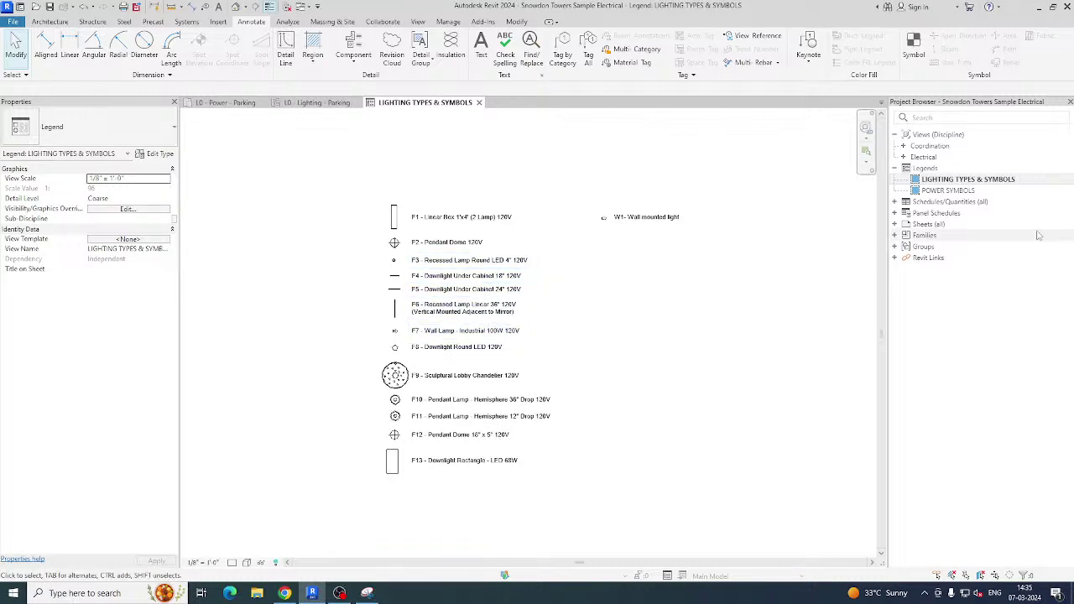
Open the POWER SYMBOLS legend and examine its outlet and electrical panel symbols and descriptions.
{"action": "double_click", "coordinate": [944, 191]}
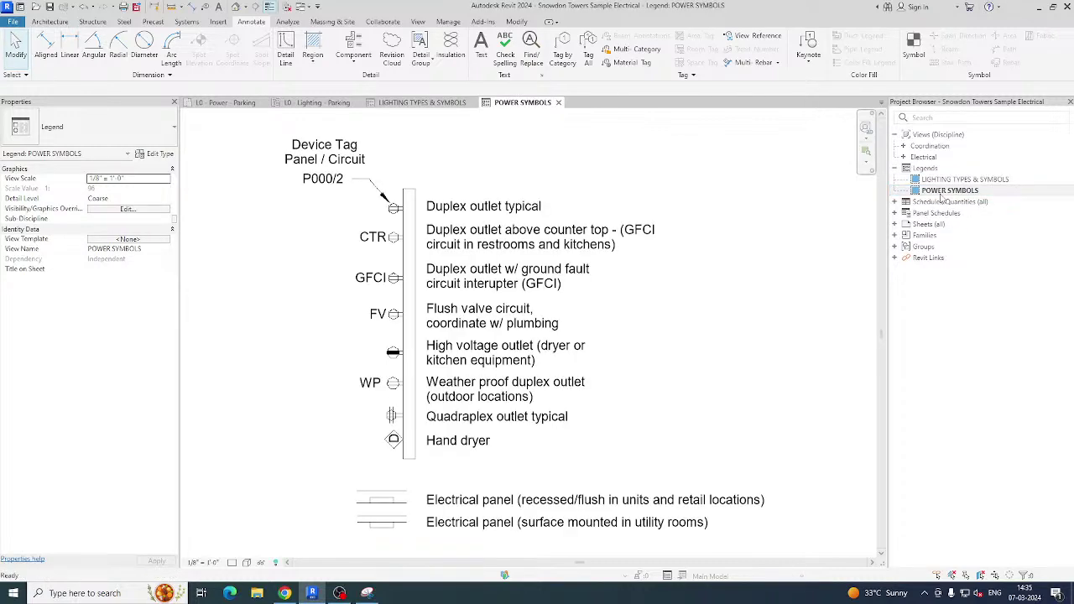
{"action": "scroll", "coordinate": [470, 218], "scroll_direction": "up", "scroll_amount": 3}
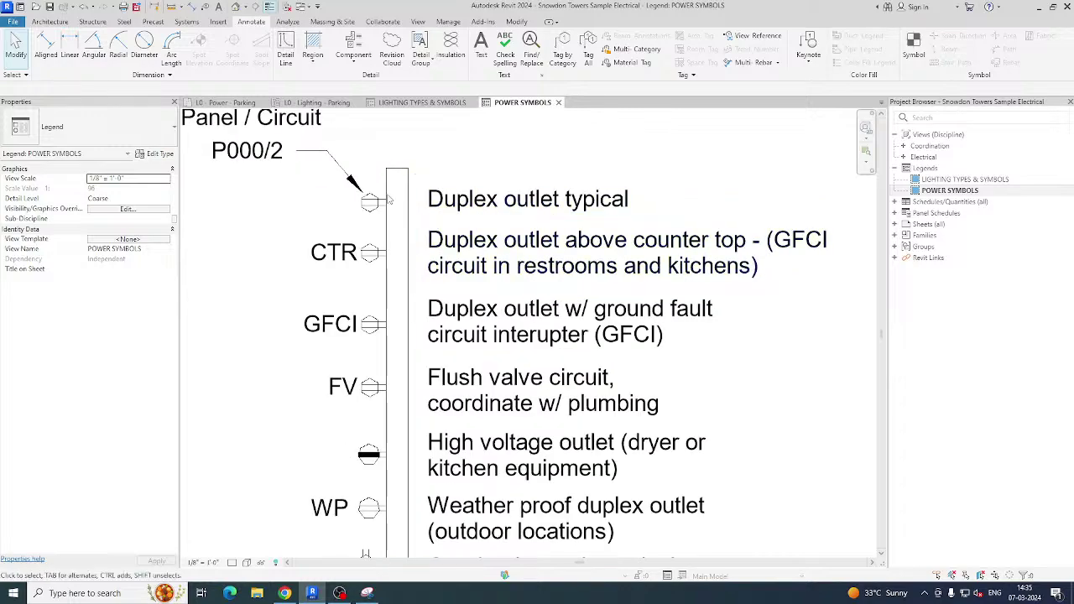
{"action": "middle_click_drag", "start_coordinate": [373, 156], "coordinate": [450, 130]}
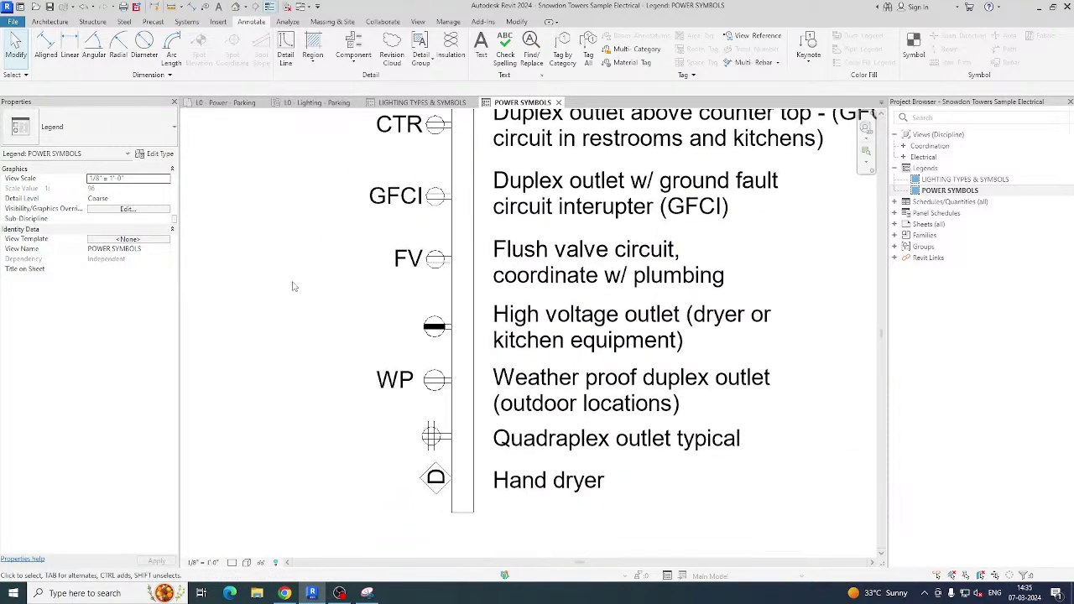
{"action": "scroll", "coordinate": [293, 282], "scroll_direction": "down", "scroll_amount": 3}
Expand the project's schedules, open the Electrical Analytical Bus Schedule and highlight its bus names from MAIN1 to SWITCHBOARD.
{"action": "left_click", "coordinate": [894, 202]}
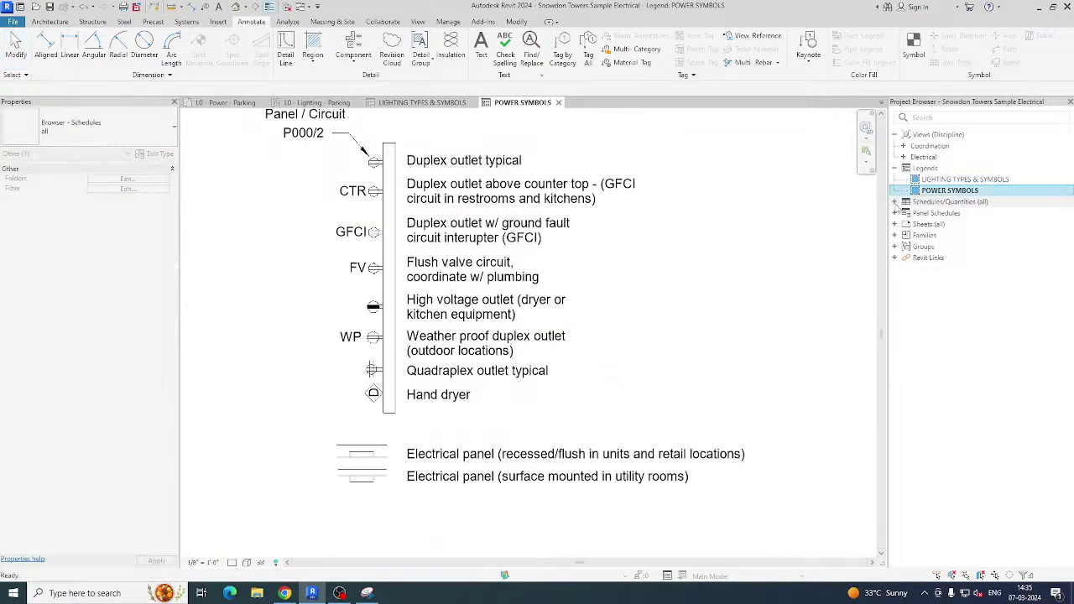
{"action": "left_click", "coordinate": [967, 213]}
{"action": "double_click", "coordinate": [965, 214]}
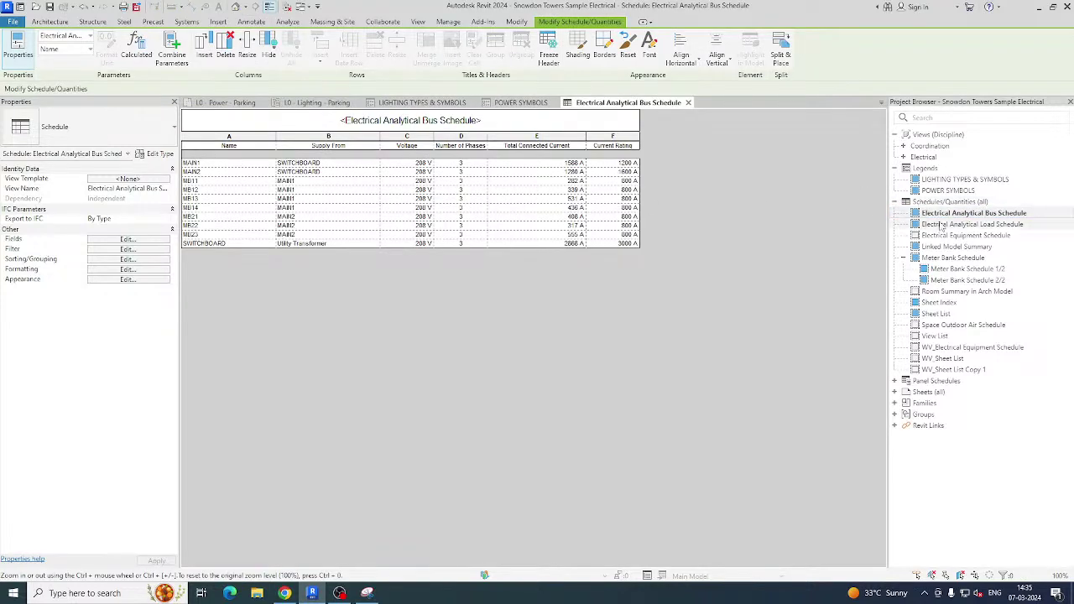
{"action": "left_click_drag", "start_coordinate": [210, 165], "coordinate": [206, 243]}
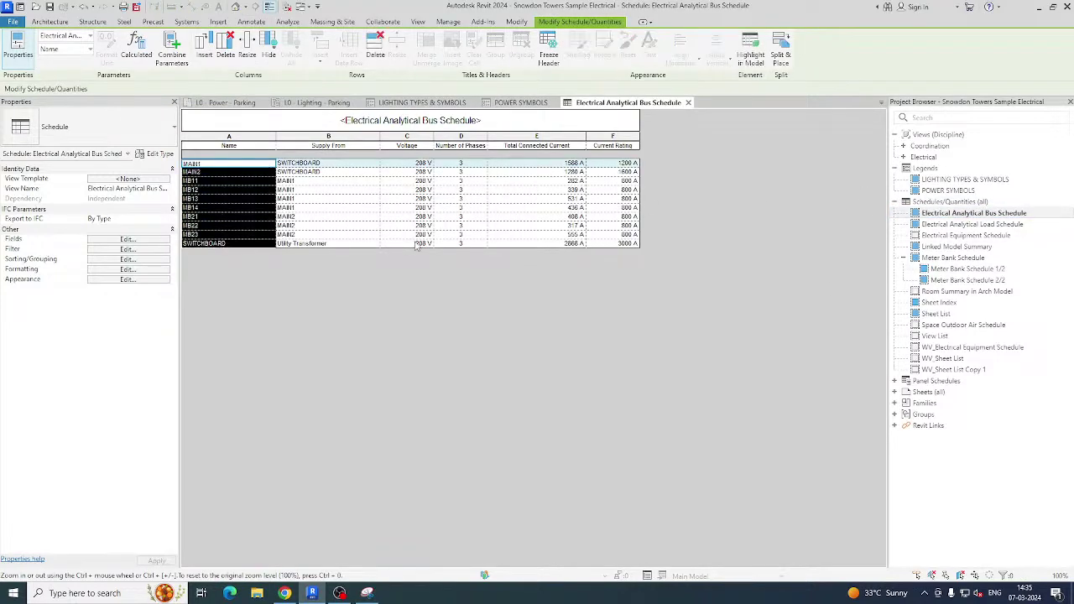
Open the Electrical Analytical Load Schedule and review its tenant, circulation, garage lighting, residential and utility loads.
{"action": "double_click", "coordinate": [968, 226]}
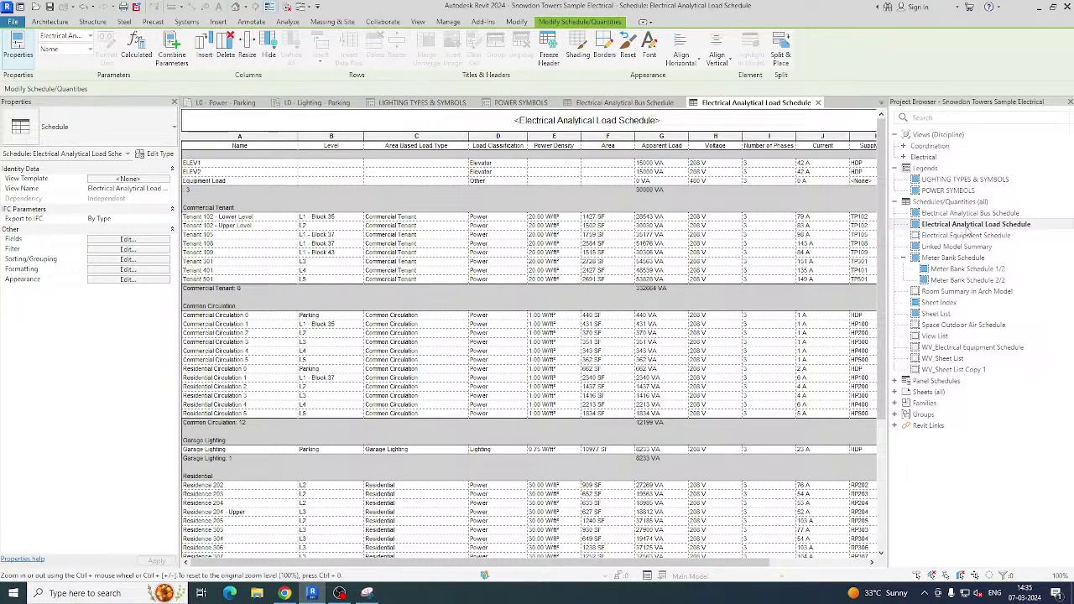
{"action": "scroll", "coordinate": [247, 174], "scroll_direction": "down", "scroll_amount": 3}
{"action": "scroll", "coordinate": [248, 175], "scroll_direction": "up", "scroll_amount": 3}
{"action": "scroll", "coordinate": [378, 336], "scroll_direction": "down", "scroll_amount": 5}
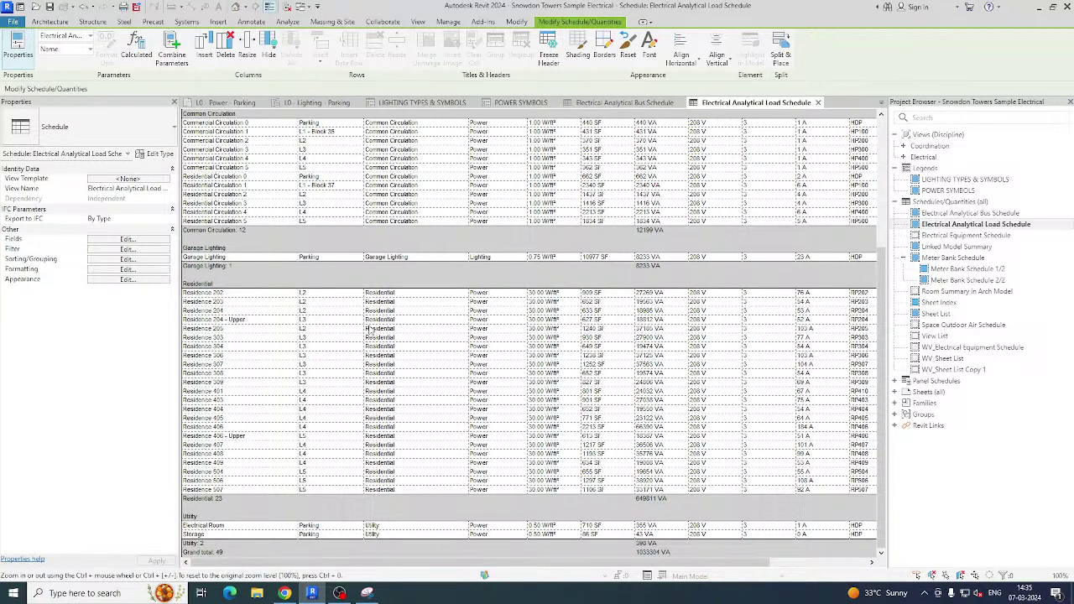
{"action": "scroll", "coordinate": [370, 330], "scroll_direction": "up", "scroll_amount": 2}
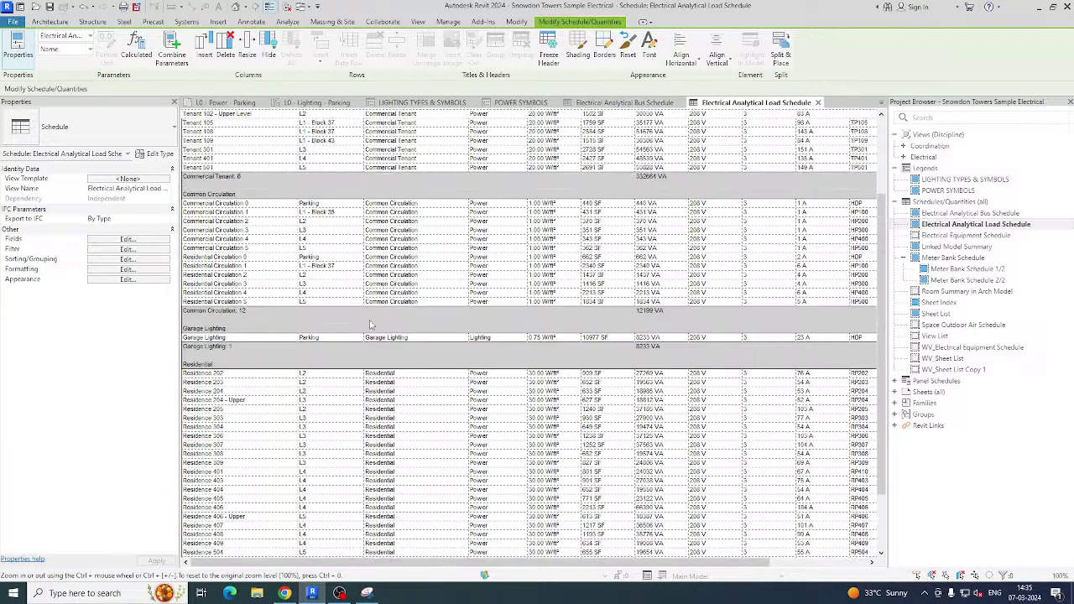
{"action": "scroll", "coordinate": [370, 325], "scroll_direction": "up", "scroll_amount": 3}
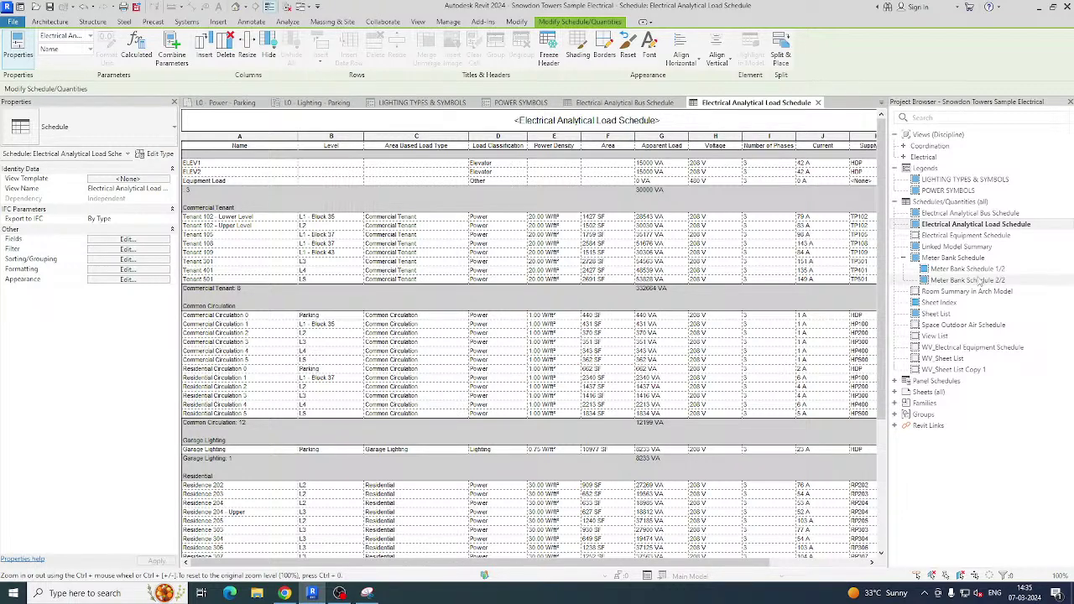
Open the Electrical Equipment Schedule and examine the equipment families, types, panel names and counts grouped by level.
{"action": "double_click", "coordinate": [964, 235]}
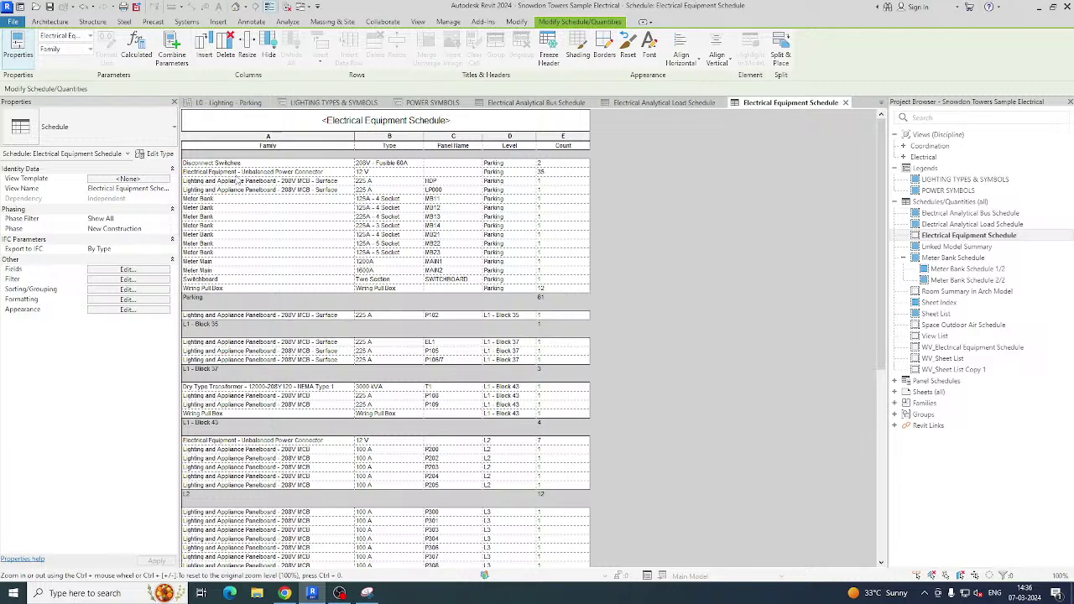
{"action": "scroll", "coordinate": [235, 180], "scroll_direction": "down", "scroll_amount": 5}
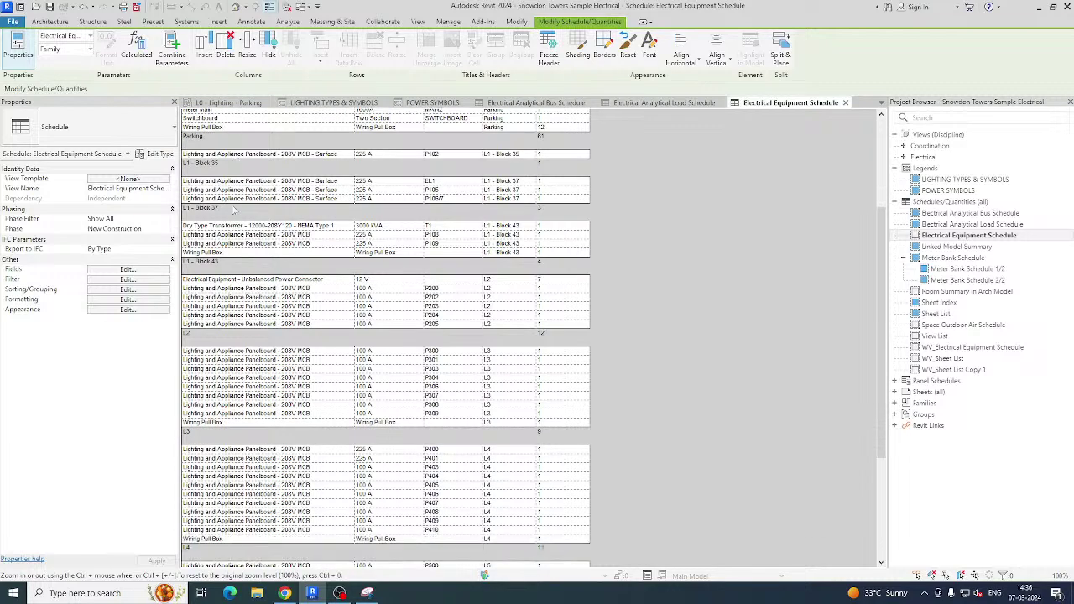
{"action": "scroll", "coordinate": [234, 209], "scroll_direction": "down", "scroll_amount": 3}
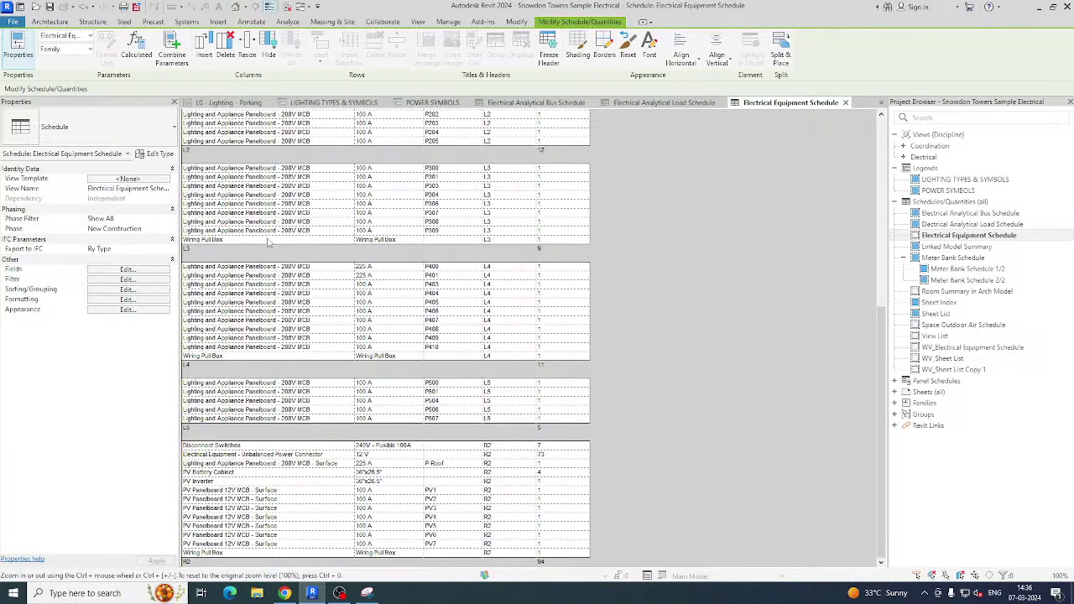
{"action": "scroll", "coordinate": [269, 243], "scroll_direction": "up", "scroll_amount": 8}
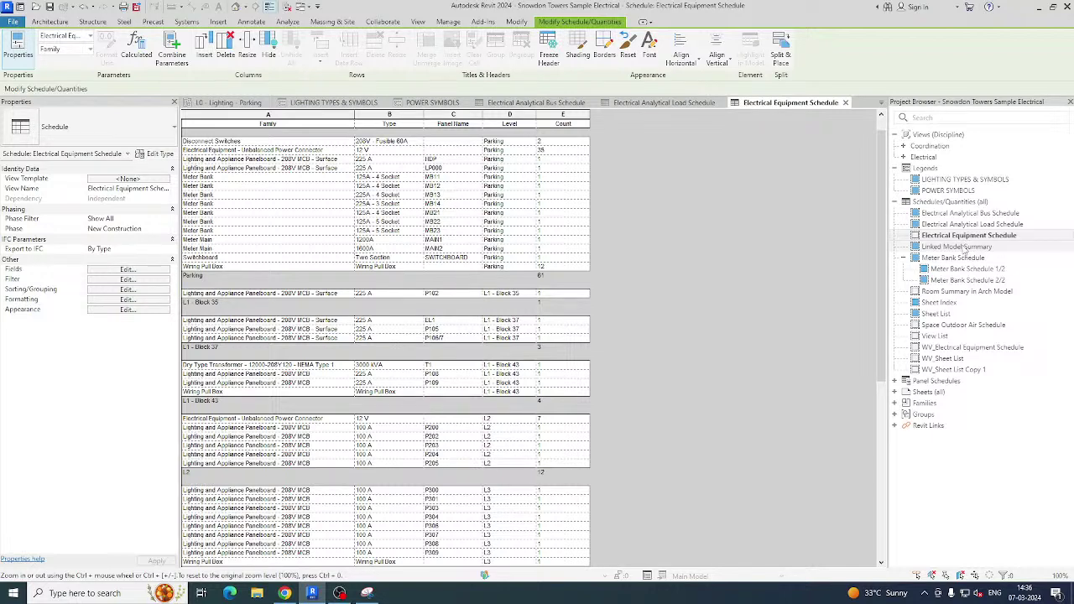
{"action": "scroll", "coordinate": [431, 223], "scroll_direction": "up", "scroll_amount": 4, "text": "ctrl"}
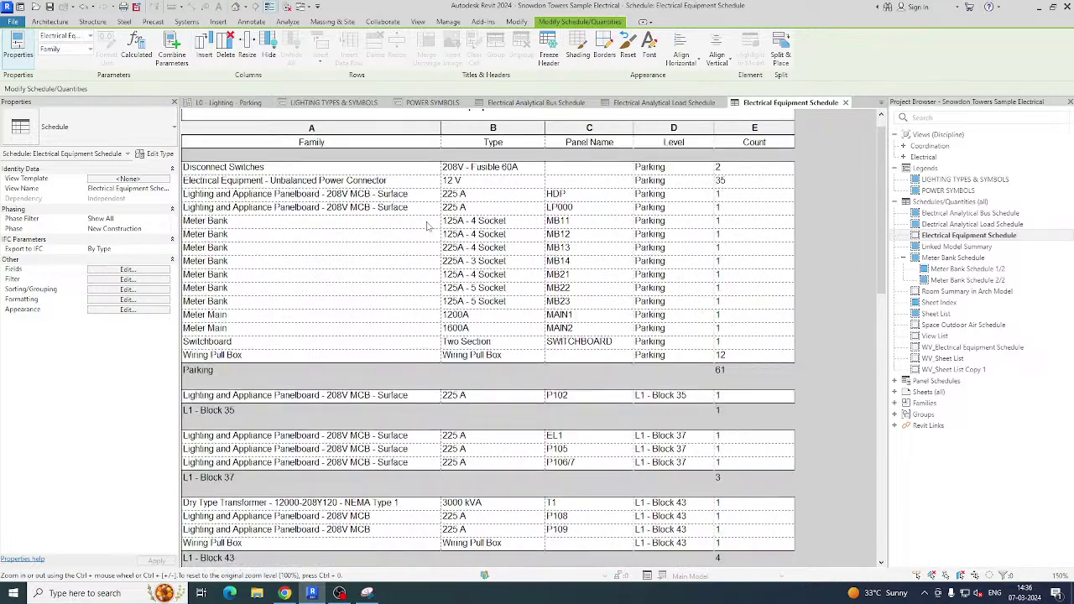
{"action": "scroll", "coordinate": [428, 227], "scroll_direction": "down", "scroll_amount": 1, "text": "ctrl"}
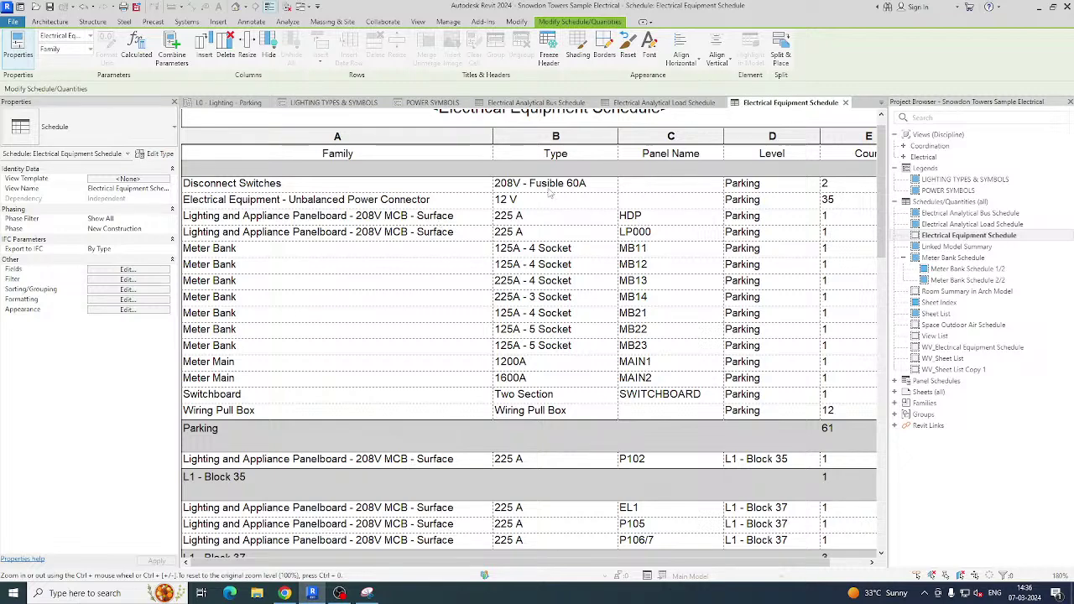
{"action": "scroll", "coordinate": [549, 194], "scroll_direction": "down", "scroll_amount": 1, "text": "ctrl"}
{"action": "scroll", "coordinate": [550, 193], "scroll_direction": "down", "scroll_amount": 3}
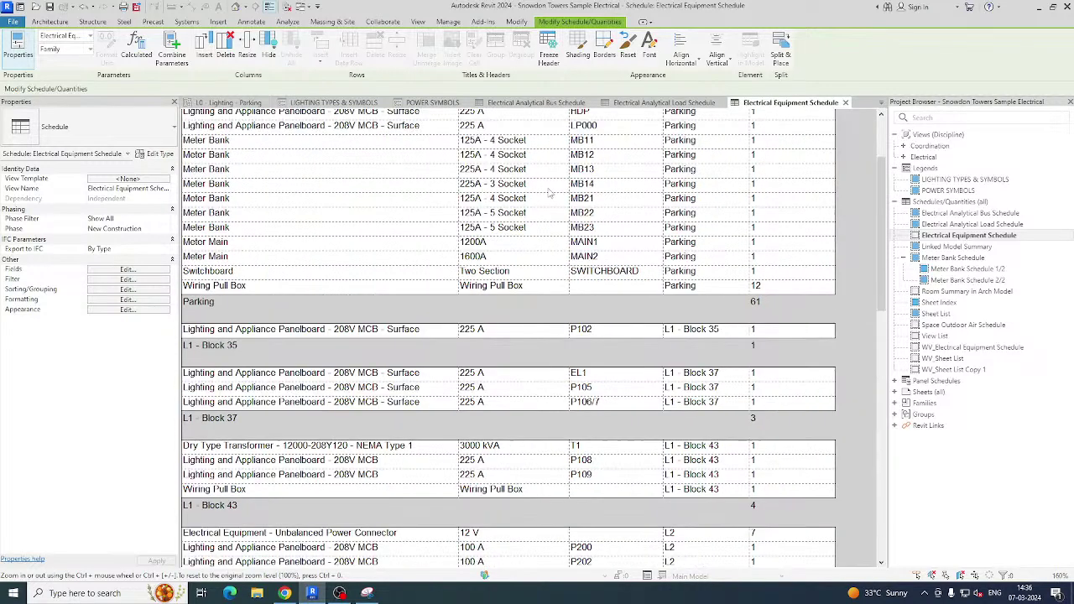
Review the remaining level groups of the Electrical Equipment Schedule down to R2 and return to its Parking group.
{"action": "scroll", "coordinate": [550, 193], "scroll_direction": "down", "scroll_amount": 10}
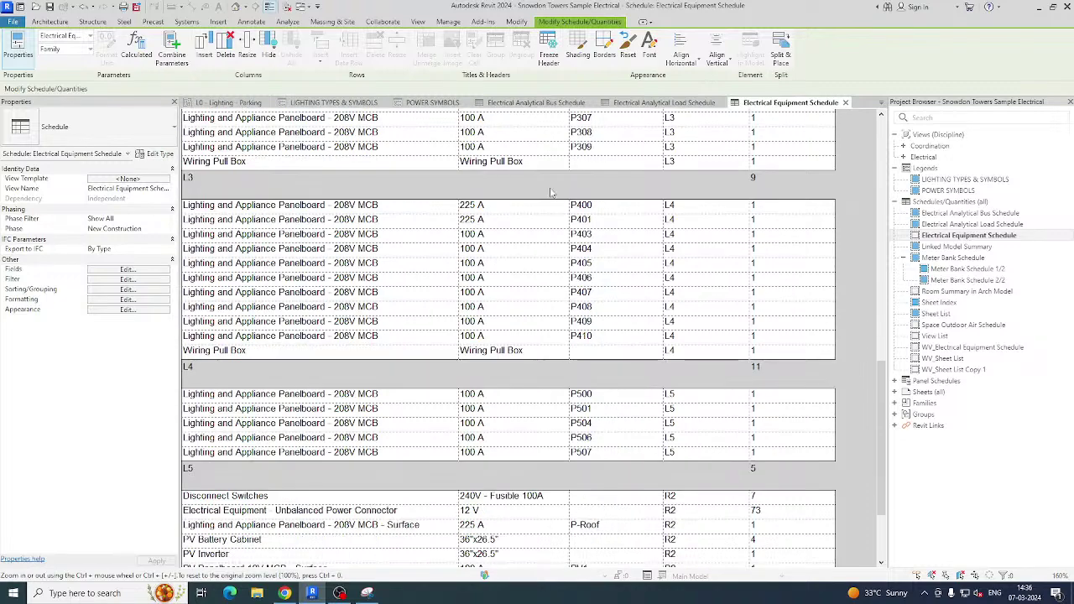
{"action": "scroll", "coordinate": [553, 184], "scroll_direction": "up", "scroll_amount": 12}
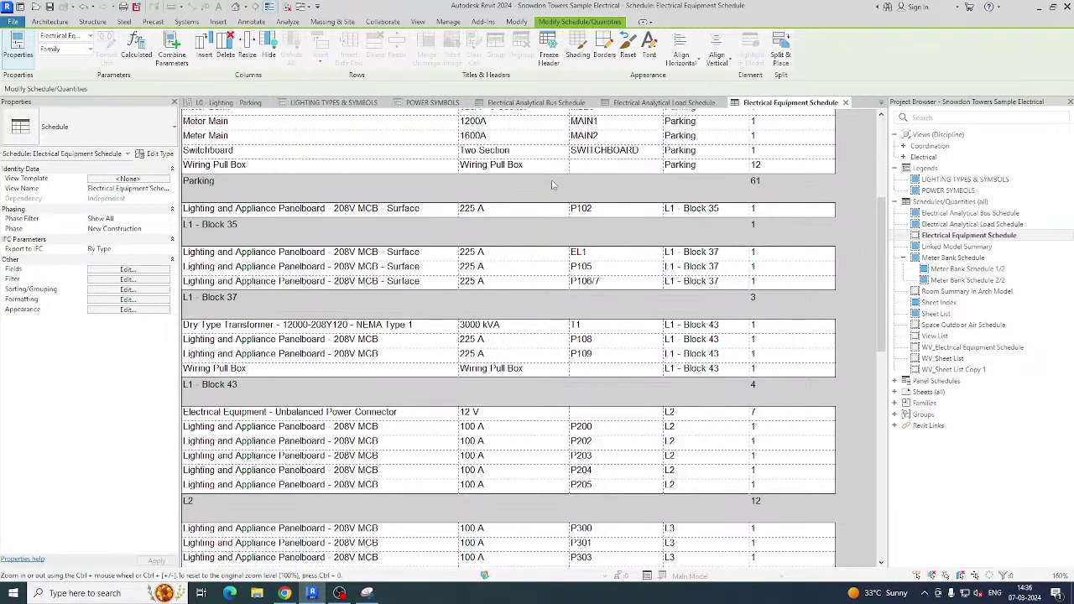
{"action": "scroll", "coordinate": [552, 185], "scroll_direction": "up", "scroll_amount": 2, "text": "ctrl"}
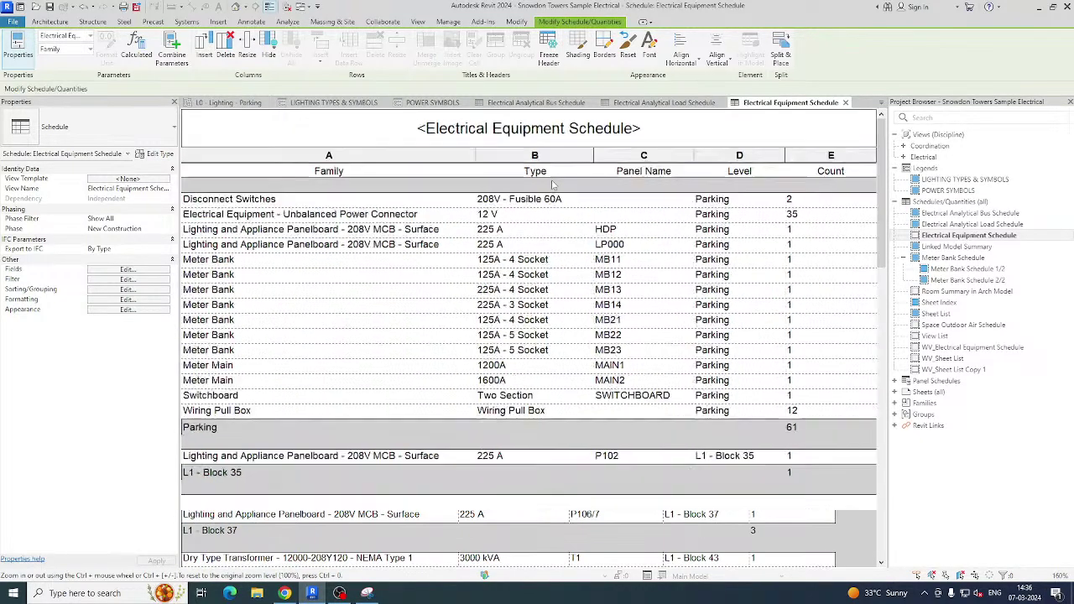
Open the Linked Model Summary schedule and review the linked file names, model names and counts.
{"action": "double_click", "coordinate": [959, 249]}
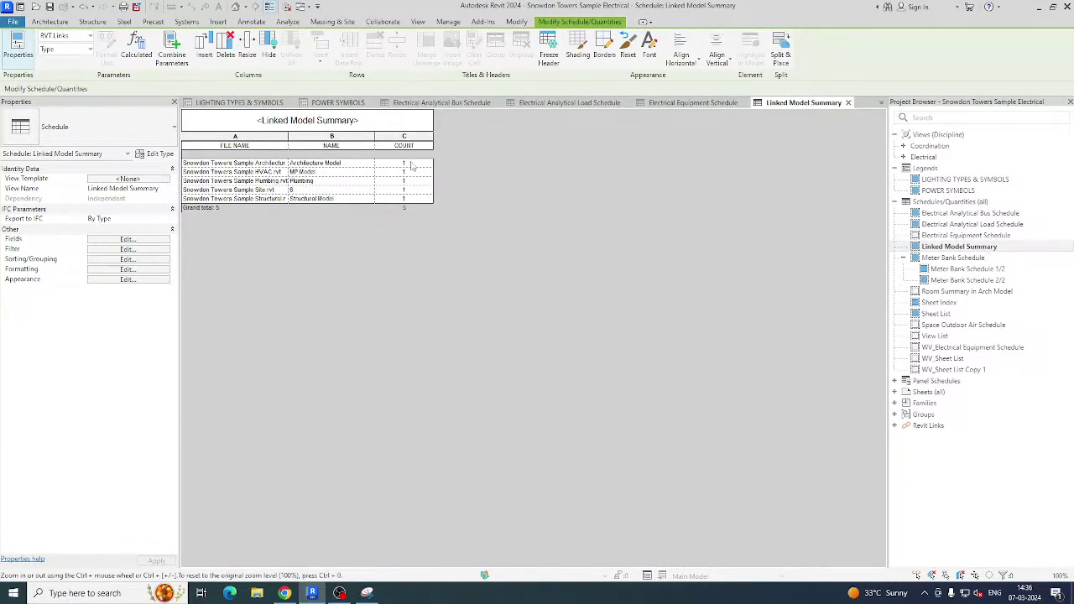
{"action": "scroll", "coordinate": [280, 141], "scroll_direction": "up", "scroll_amount": 2, "text": "ctrl"}
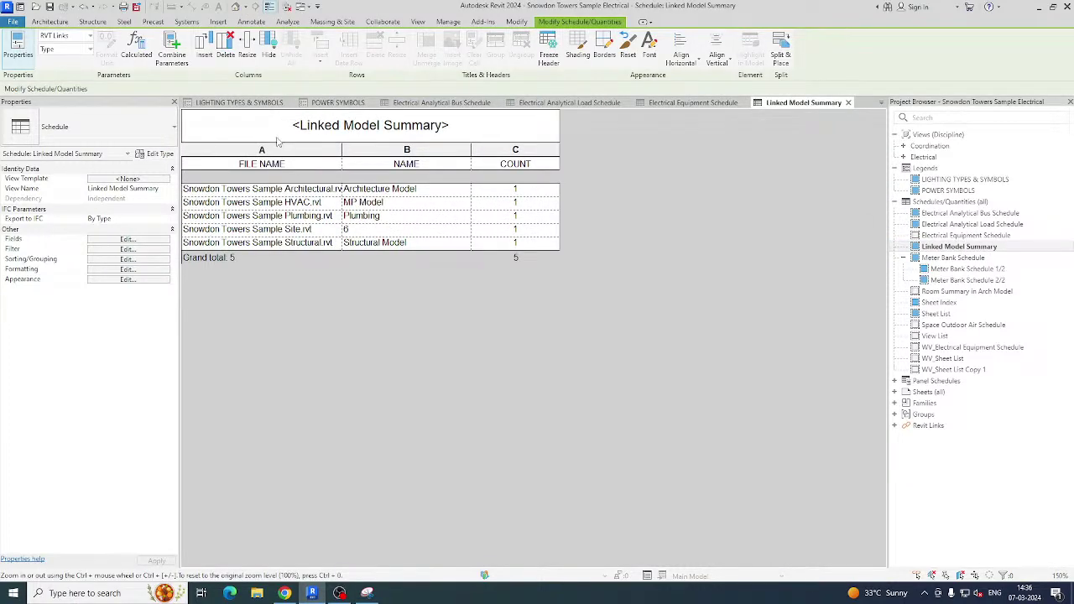
{"action": "scroll", "coordinate": [279, 138], "scroll_direction": "up", "scroll_amount": 3, "text": "ctrl"}
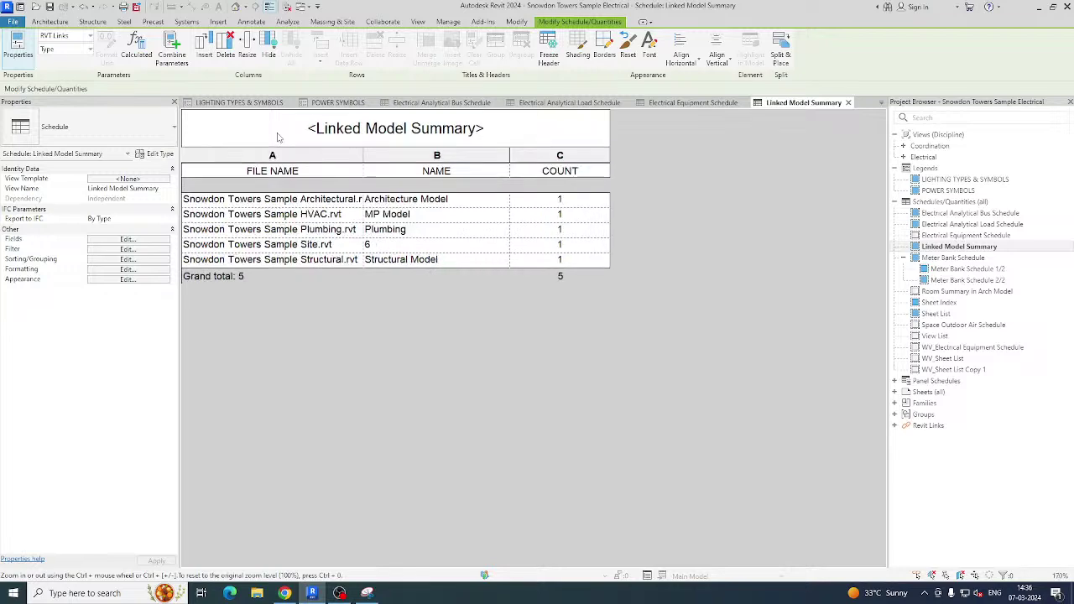
{"action": "scroll", "coordinate": [280, 138], "scroll_direction": "down", "scroll_amount": 1, "text": "ctrl"}
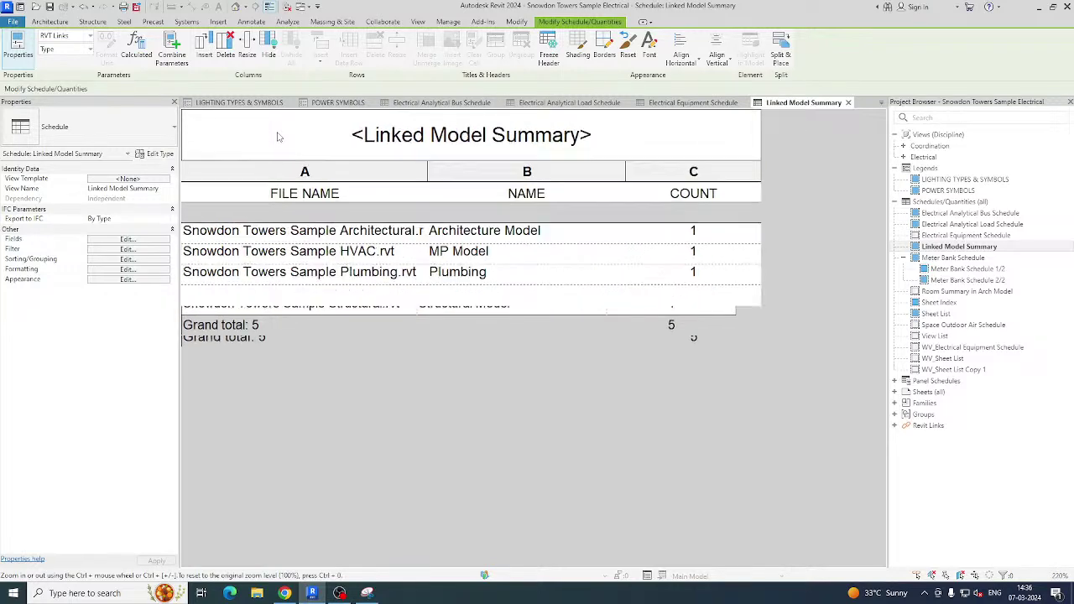
Open the Meter Bank Schedule and review its panels, supply sources, voltages, phases, connected currents and current ratings.
{"action": "double_click", "coordinate": [955, 257]}
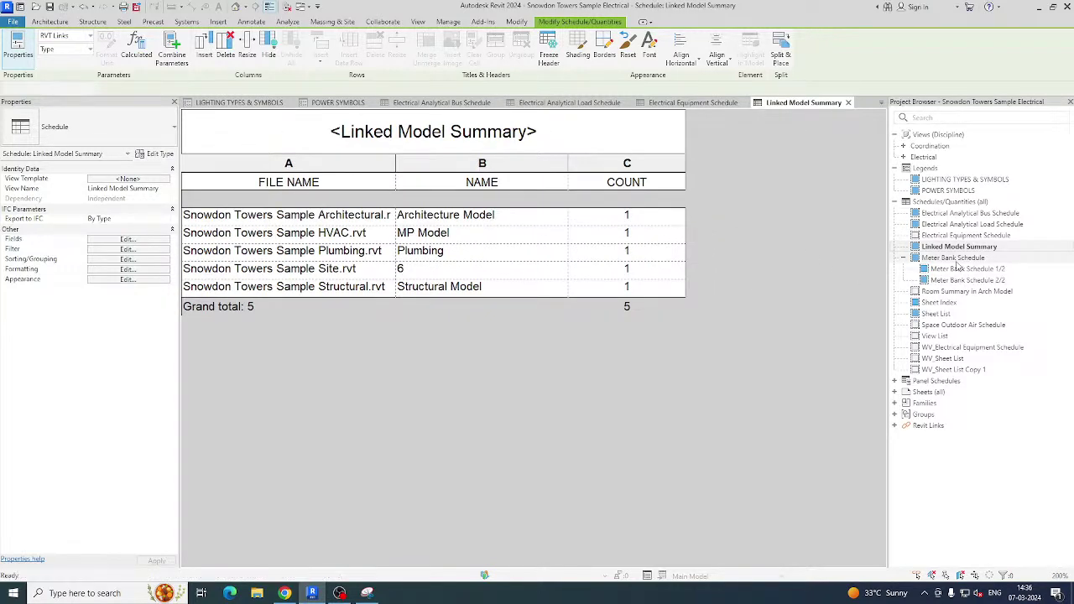
{"action": "scroll", "coordinate": [306, 170], "scroll_direction": "up", "scroll_amount": 2, "text": "ctrl"}
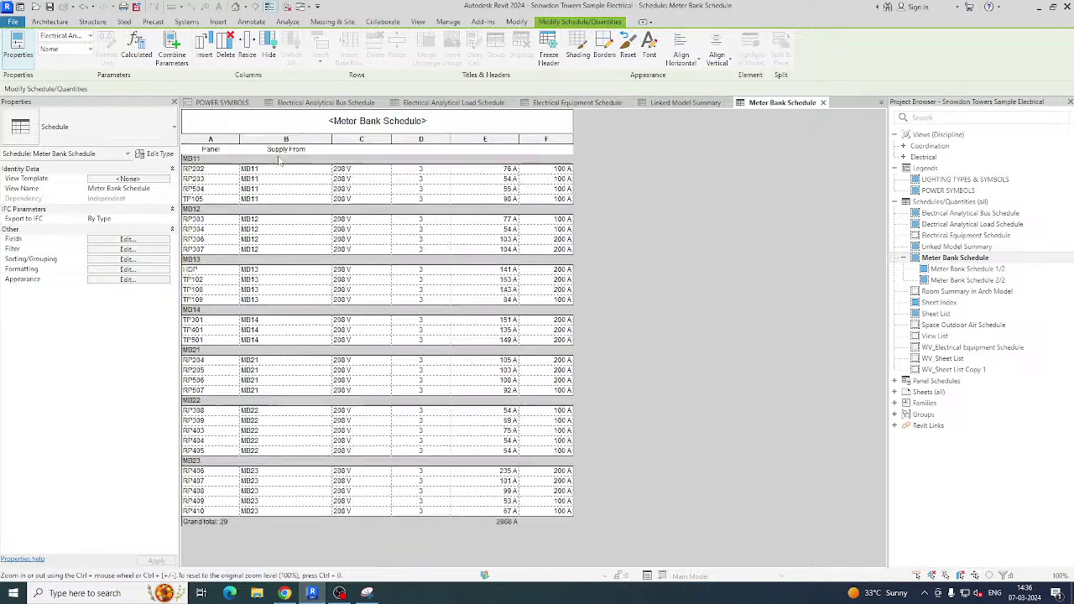
{"action": "scroll", "coordinate": [321, 212], "scroll_direction": "down", "scroll_amount": 1}
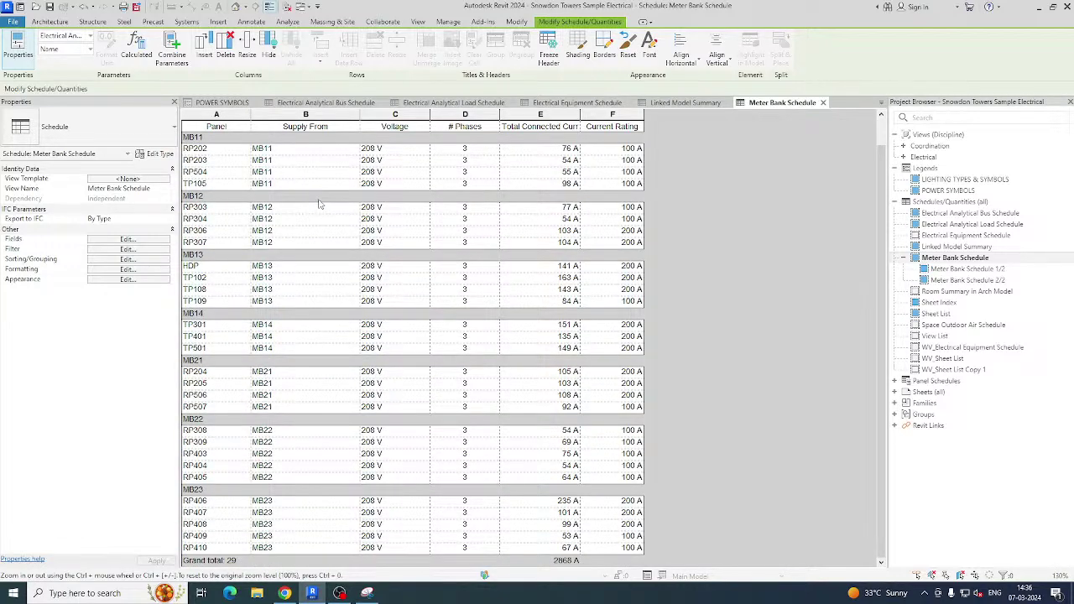
Open the Sheet Index schedule, highlight its sheet names from COVER SHEET to SWITCHBOARD & METER BANKS, and review the list enlarged.
{"action": "left_click", "coordinate": [940, 303]}
{"action": "double_click", "coordinate": [940, 303]}
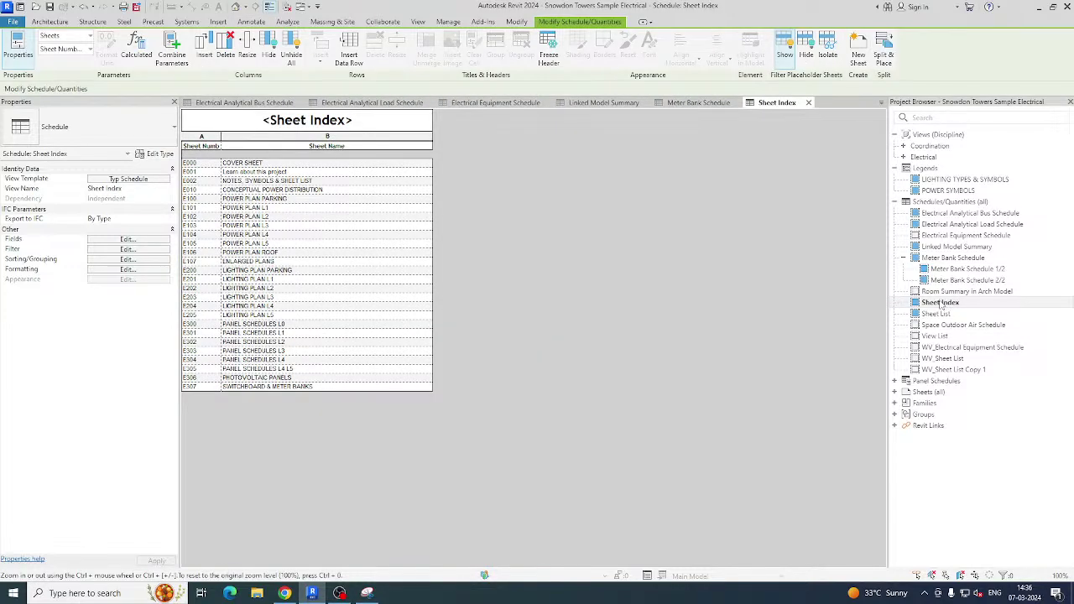
{"action": "left_click_drag", "start_coordinate": [280, 167], "coordinate": [282, 388]}
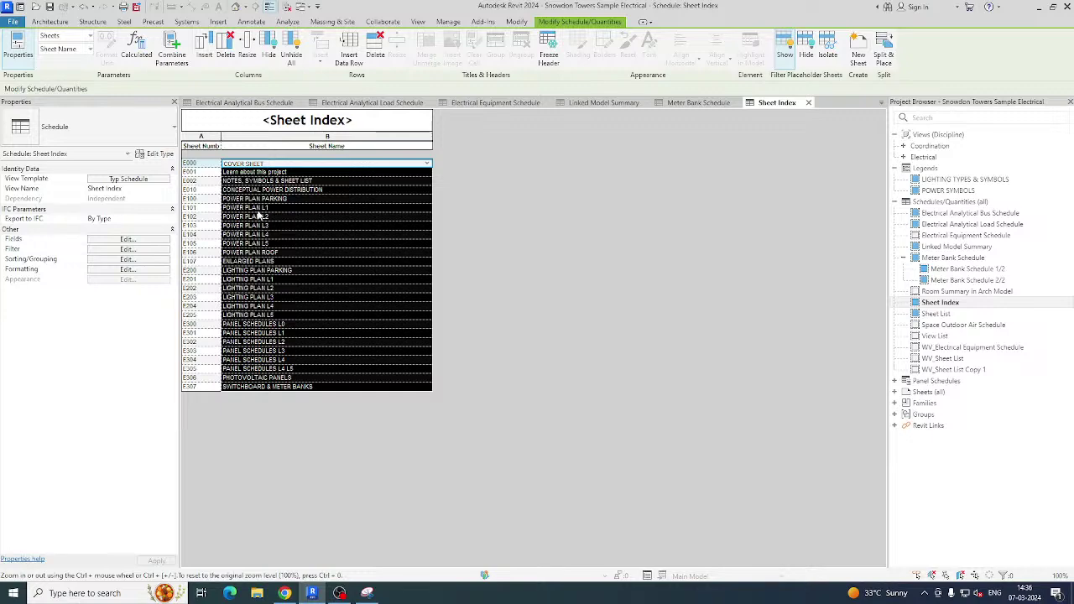
{"action": "scroll", "coordinate": [259, 215], "scroll_direction": "up", "scroll_amount": 2, "text": "ctrl"}
{"action": "scroll", "coordinate": [250, 197], "scroll_direction": "up", "scroll_amount": 1, "text": "ctrl"}
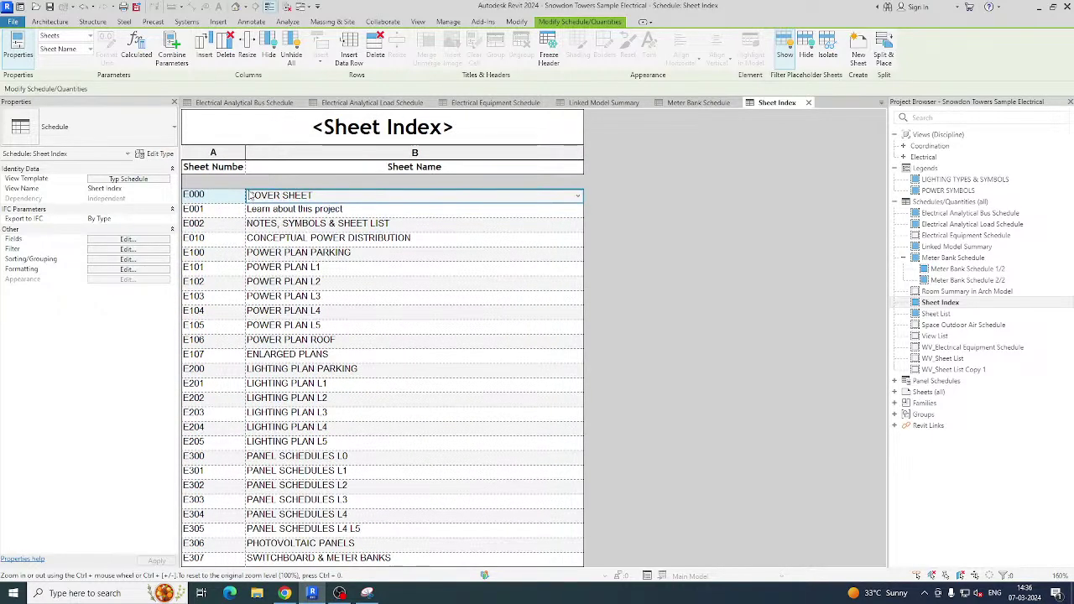
{"action": "scroll", "coordinate": [250, 195], "scroll_direction": "up", "scroll_amount": 1, "text": "ctrl"}
{"action": "scroll", "coordinate": [249, 191], "scroll_direction": "down", "scroll_amount": 3, "text": "ctrl"}
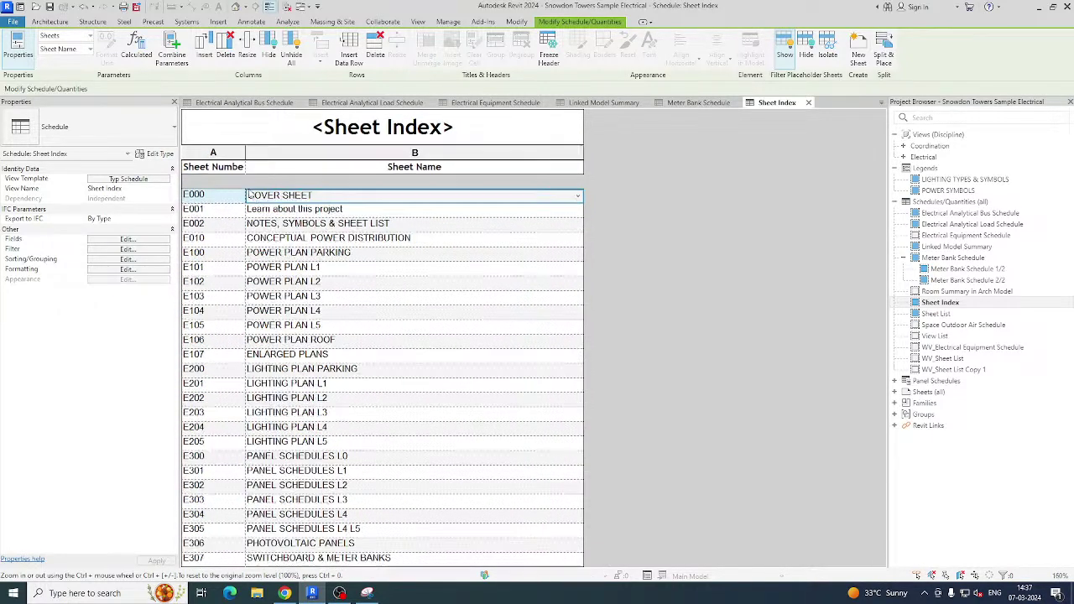
Open the Space Outdoor Air Schedule and collapse the project's Legends and Schedules/Quantities groups.
{"action": "double_click", "coordinate": [965, 326]}
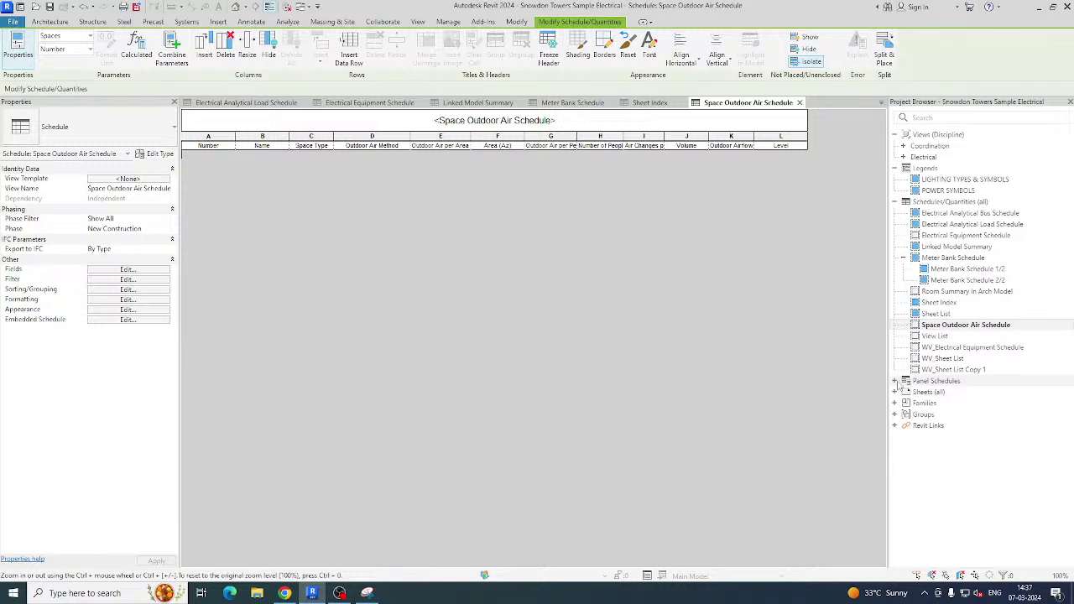
{"action": "left_click", "coordinate": [895, 169]}
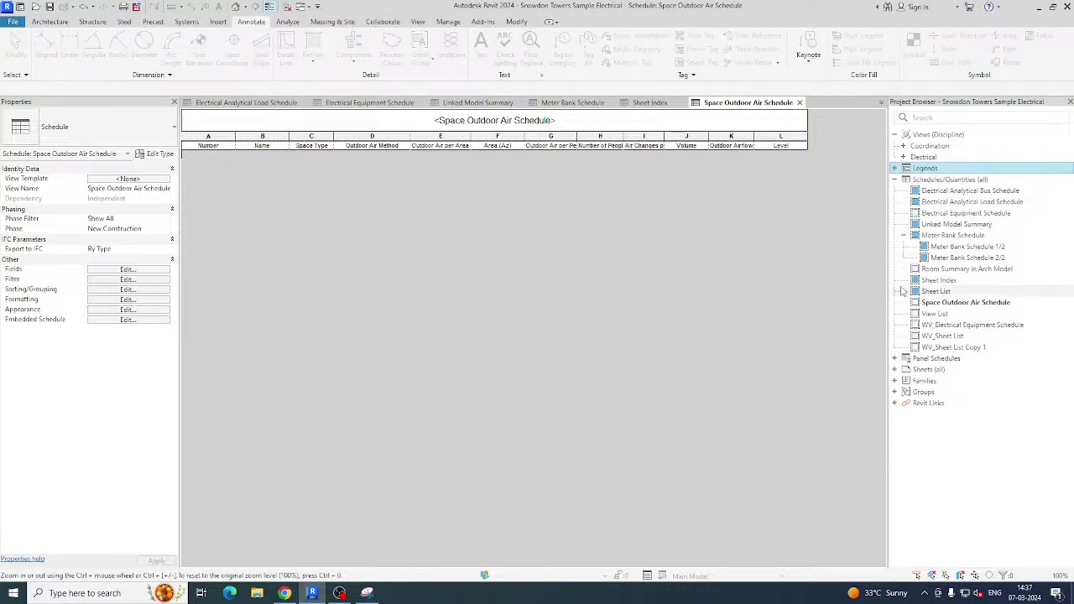
{"action": "left_click", "coordinate": [906, 238]}
{"action": "left_click", "coordinate": [895, 179]}
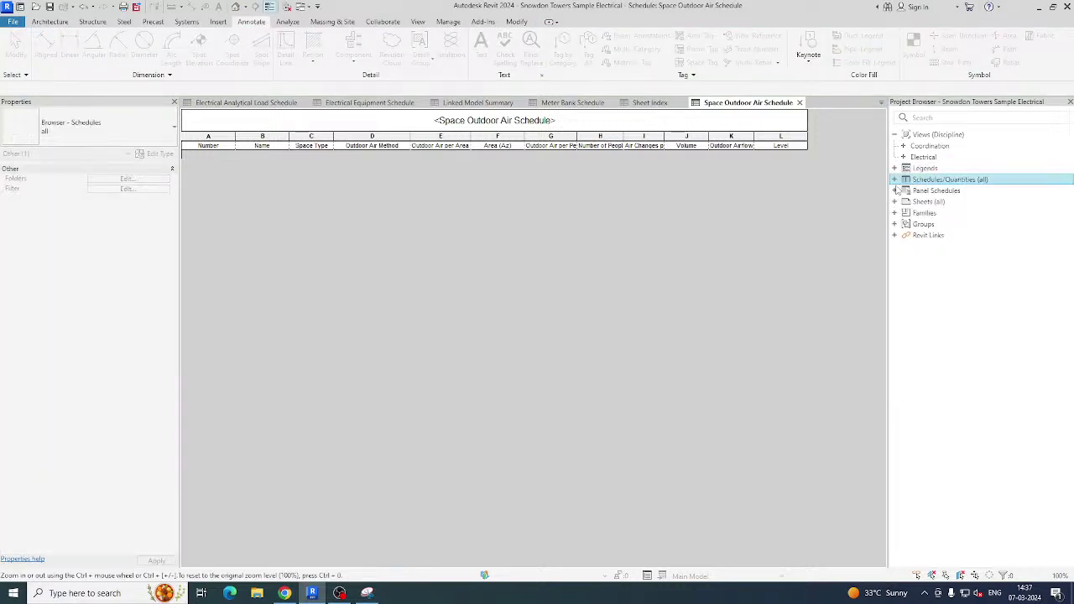
Expand the project's panel schedules, open EL1 and LP000, and highlight LP000's circuit table for review.
{"action": "left_click", "coordinate": [894, 191]}
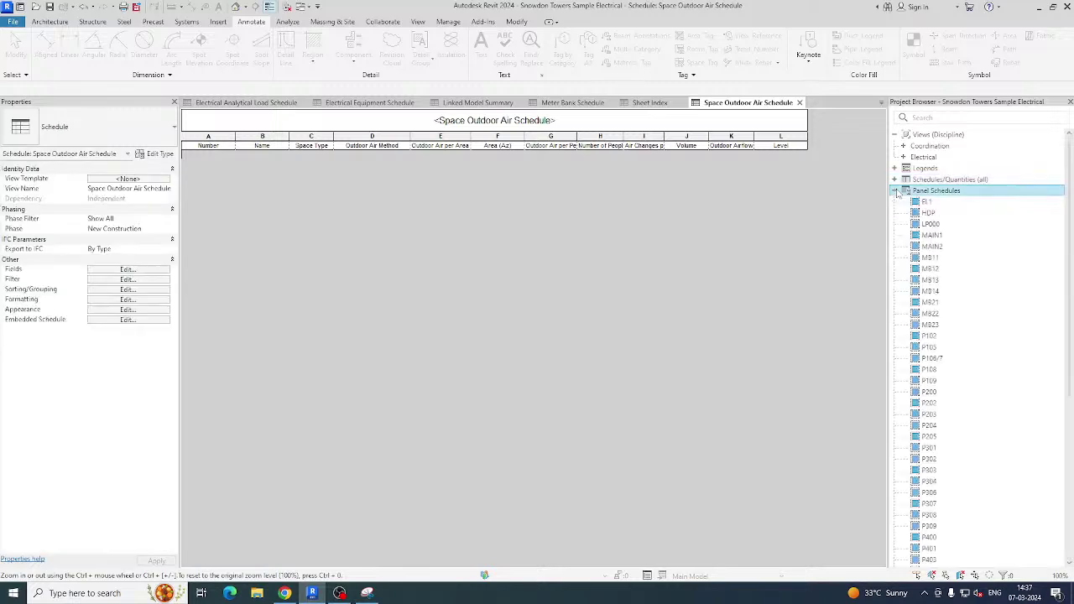
{"action": "double_click", "coordinate": [926, 203]}
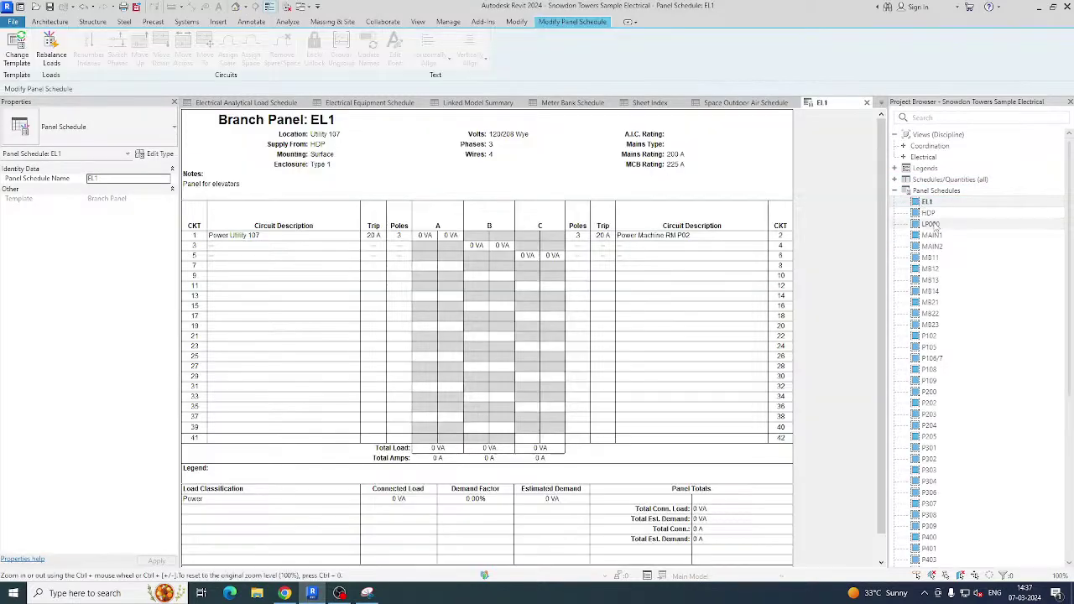
{"action": "double_click", "coordinate": [932, 224]}
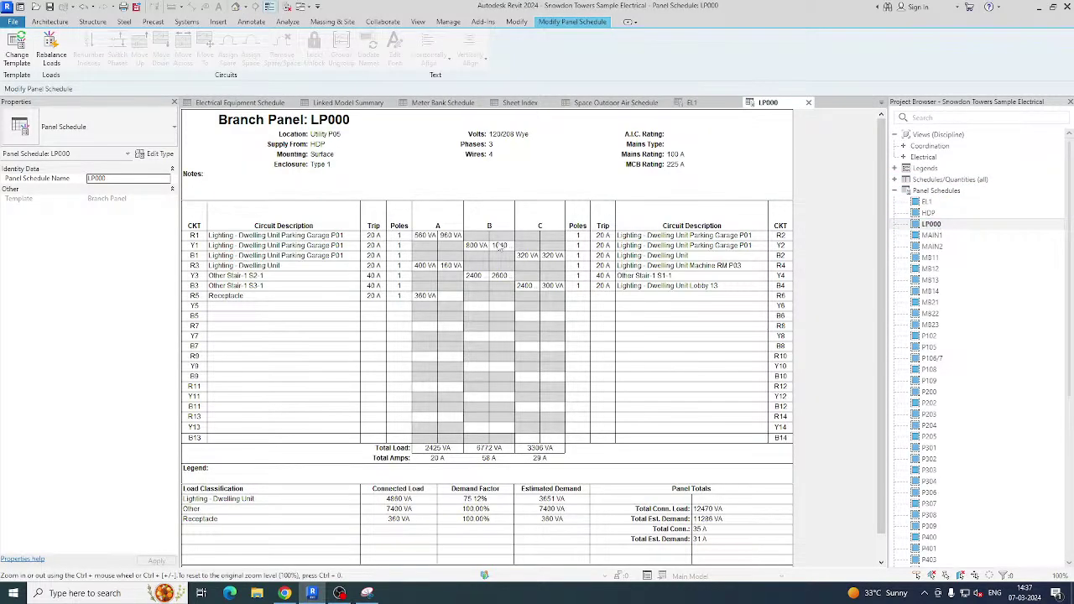
{"action": "left_click_drag", "start_coordinate": [239, 239], "coordinate": [747, 432]}
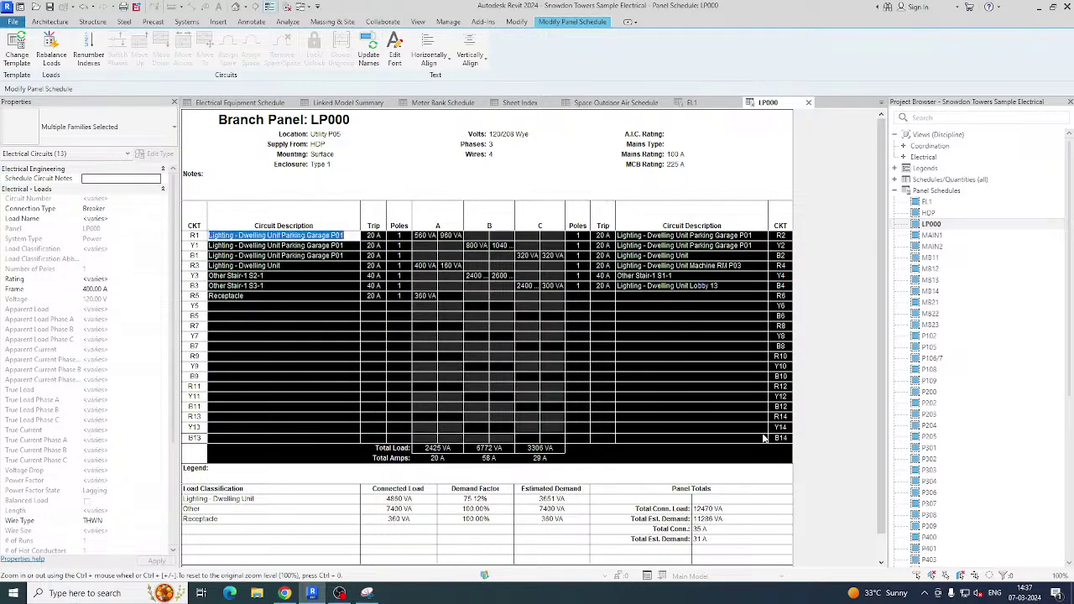
{"action": "scroll", "coordinate": [733, 412], "scroll_direction": "down", "scroll_amount": 1}
{"action": "scroll", "coordinate": [733, 413], "scroll_direction": "up", "scroll_amount": 1}
Collapse the panel schedules, list the project's sheets, and open sheet E201 - LIGHTING PLAN L1 to examine its lighting circuits and layout.
{"action": "left_click", "coordinate": [895, 192]}
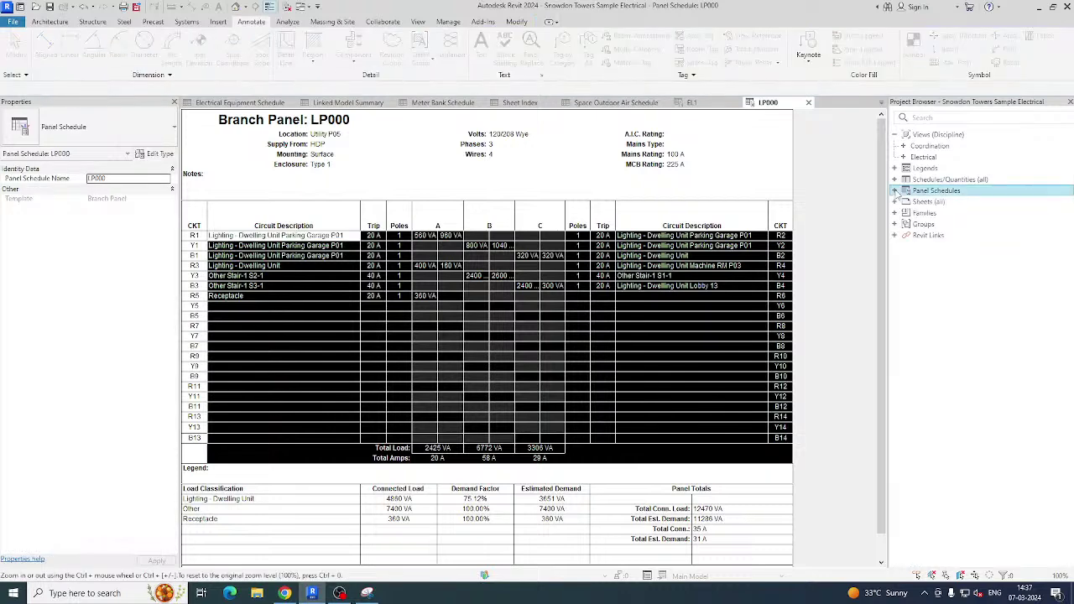
{"action": "left_click", "coordinate": [895, 202]}
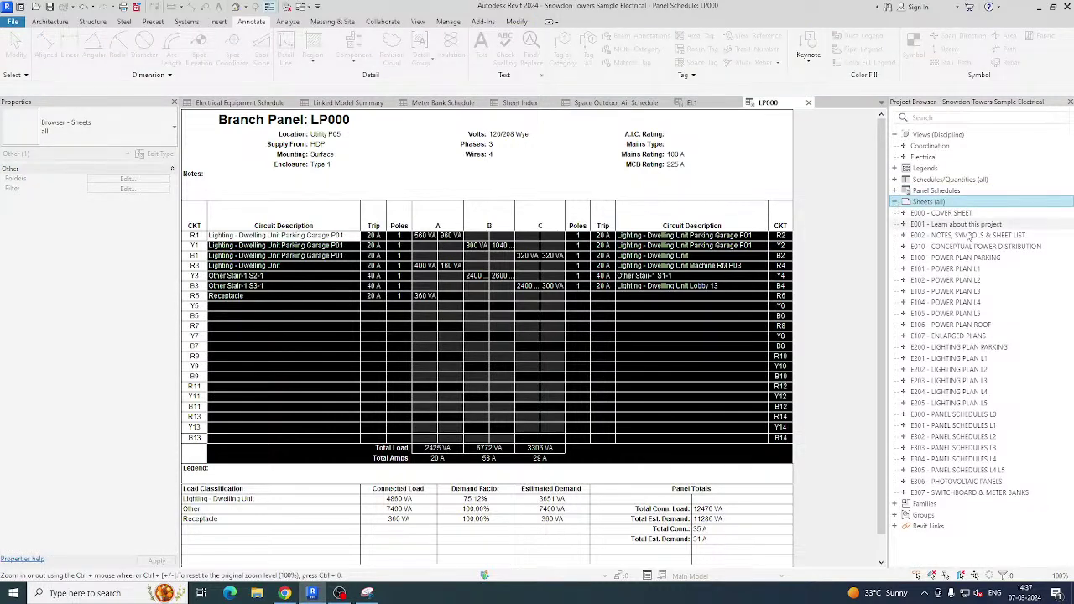
{"action": "left_click", "coordinate": [957, 358]}
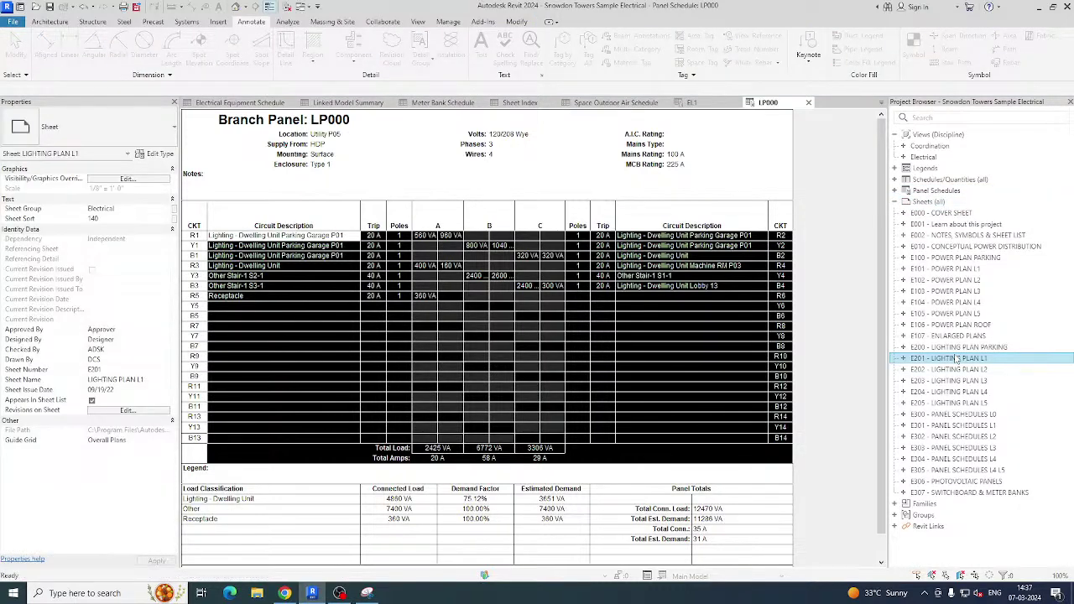
{"action": "double_click", "coordinate": [957, 358]}
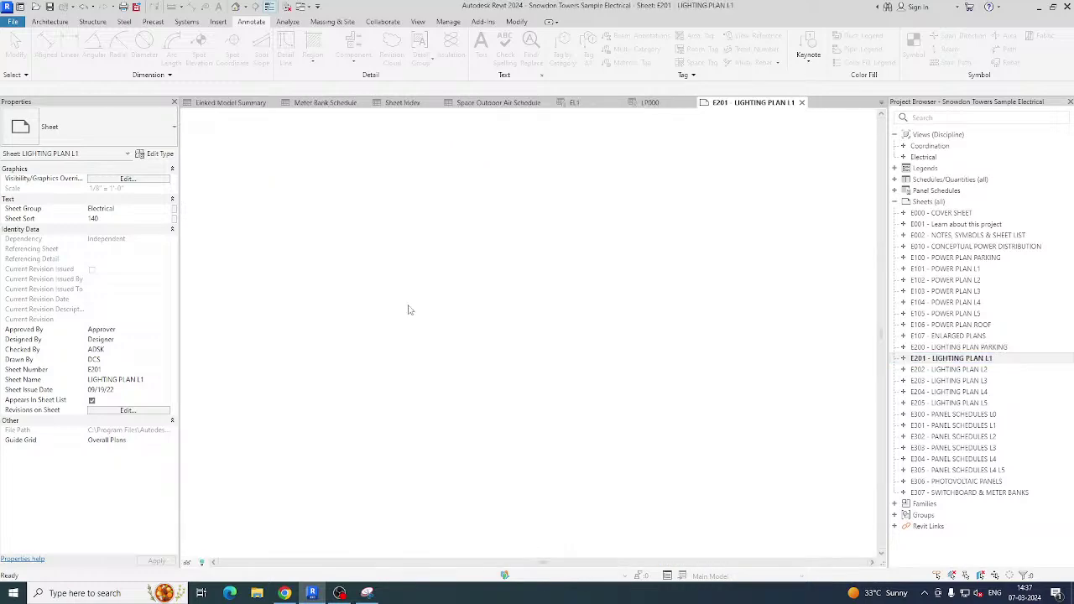
{"action": "scroll", "coordinate": [611, 361], "scroll_direction": "up", "scroll_amount": 10}
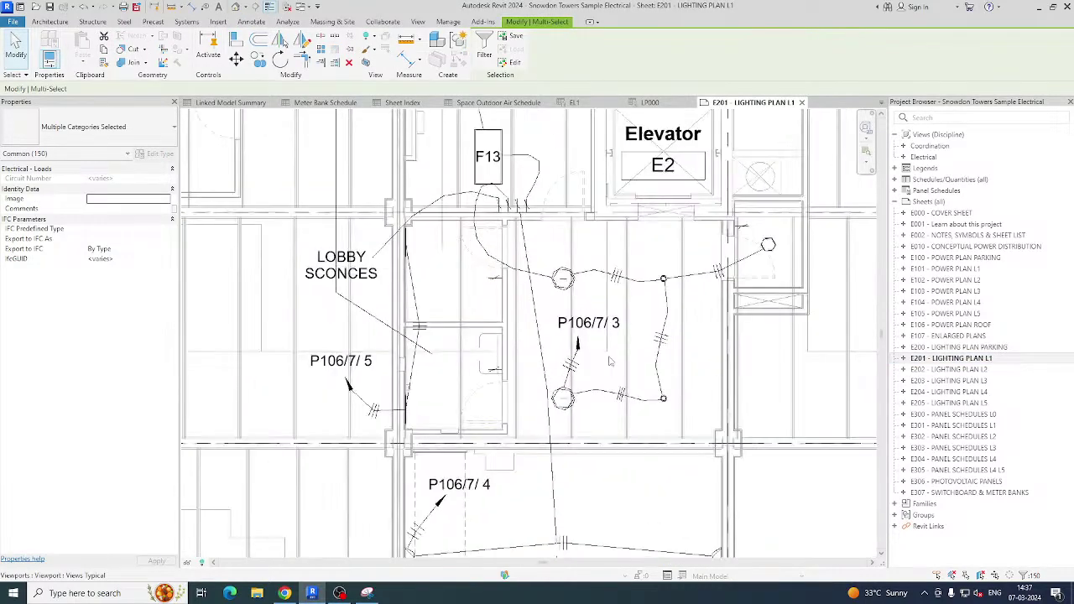
{"action": "scroll", "coordinate": [610, 361], "scroll_direction": "down", "scroll_amount": 10}
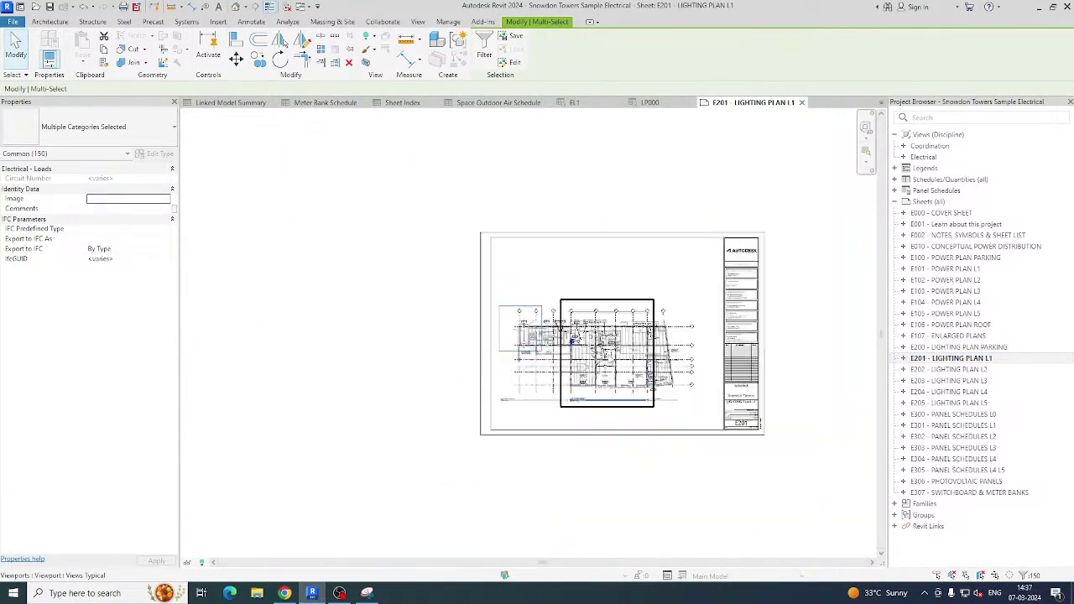
{"action": "scroll", "coordinate": [766, 367], "scroll_direction": "up", "scroll_amount": 5}
{"action": "scroll", "coordinate": [847, 484], "scroll_direction": "down", "scroll_amount": 3}
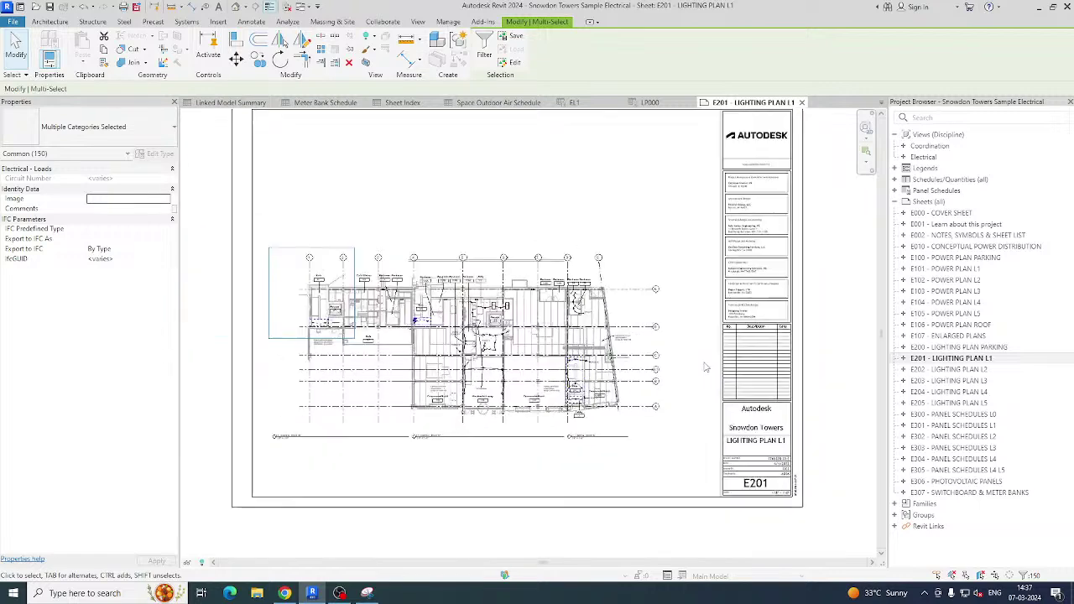
Expand sheet E307 - SWITCHBOARD & METER BANKS, open its MAIN1 panel schedule for review, and collapse the sheet's contents.
{"action": "left_click", "coordinate": [904, 493]}
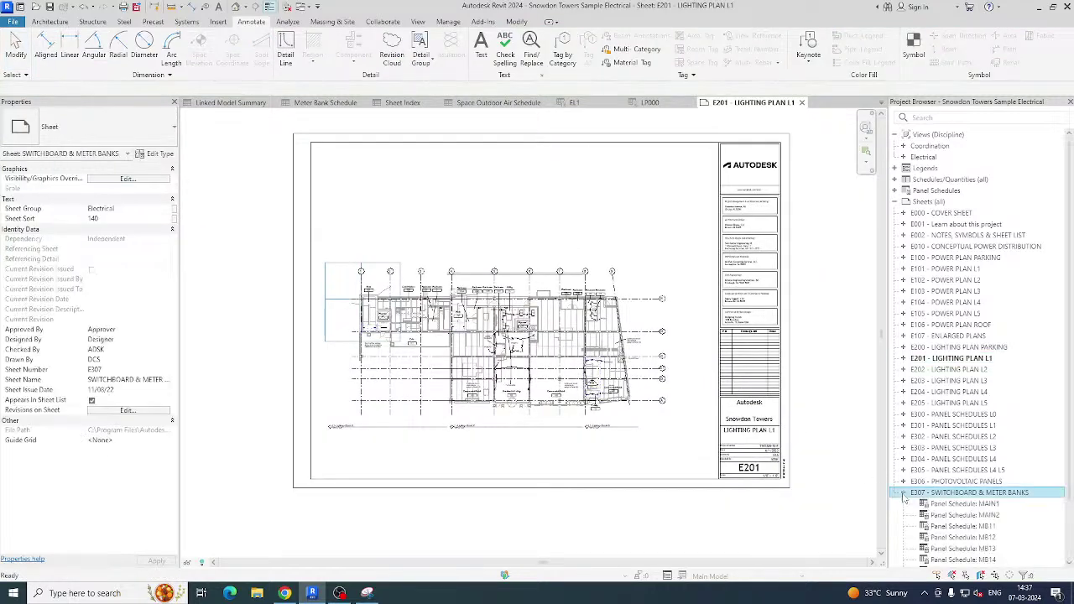
{"action": "left_click", "coordinate": [957, 503]}
{"action": "double_click", "coordinate": [954, 507]}
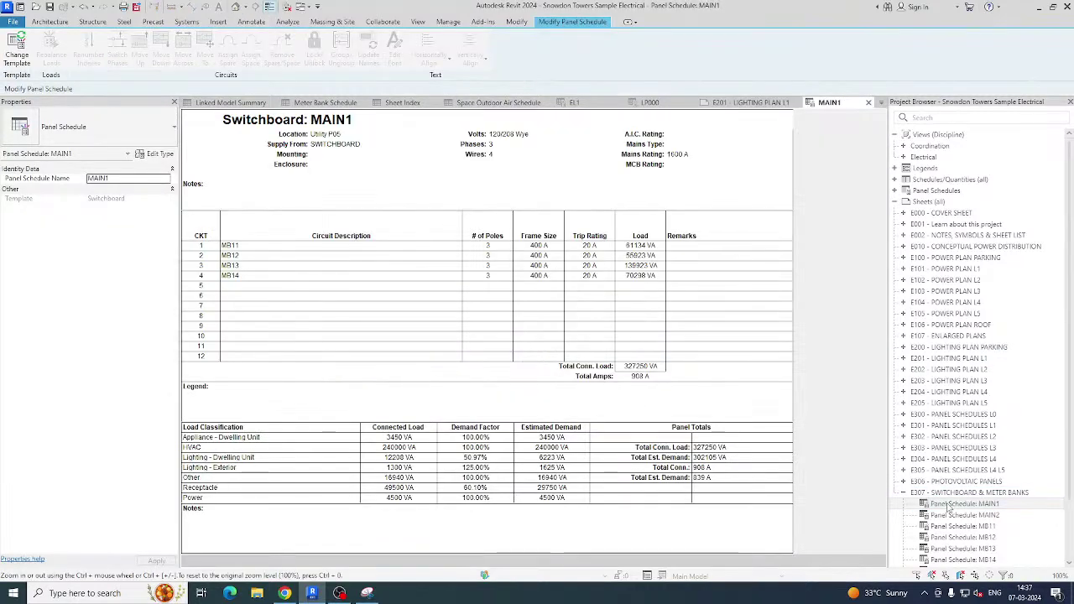
{"action": "left_click", "coordinate": [904, 493]}
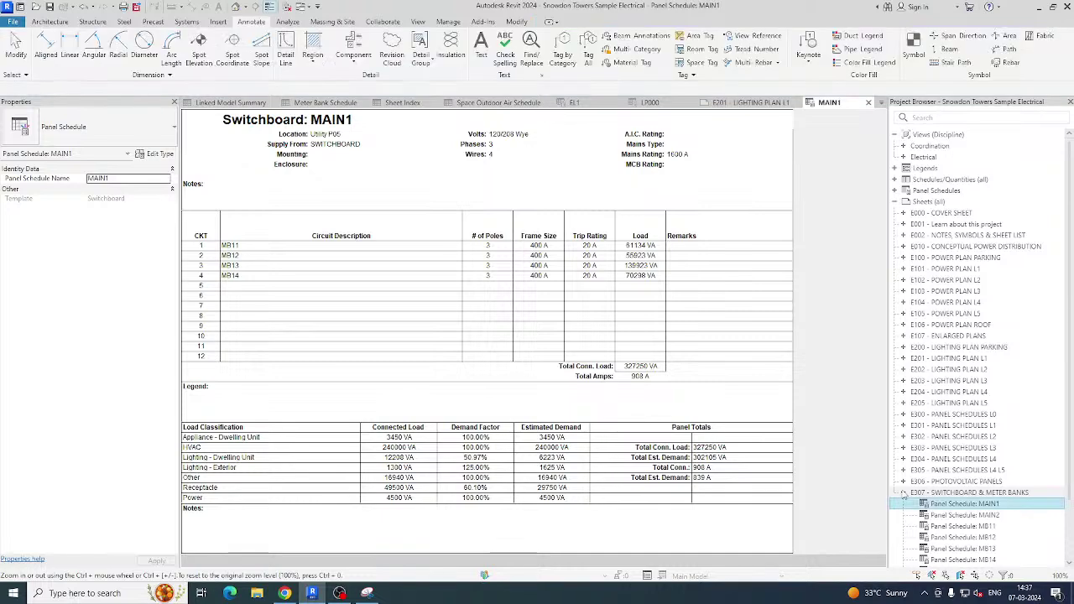
Open sheet E203 - LIGHTING PLAN L3 and examine its lighting fixtures and circuit tags.
{"action": "left_click", "coordinate": [967, 381]}
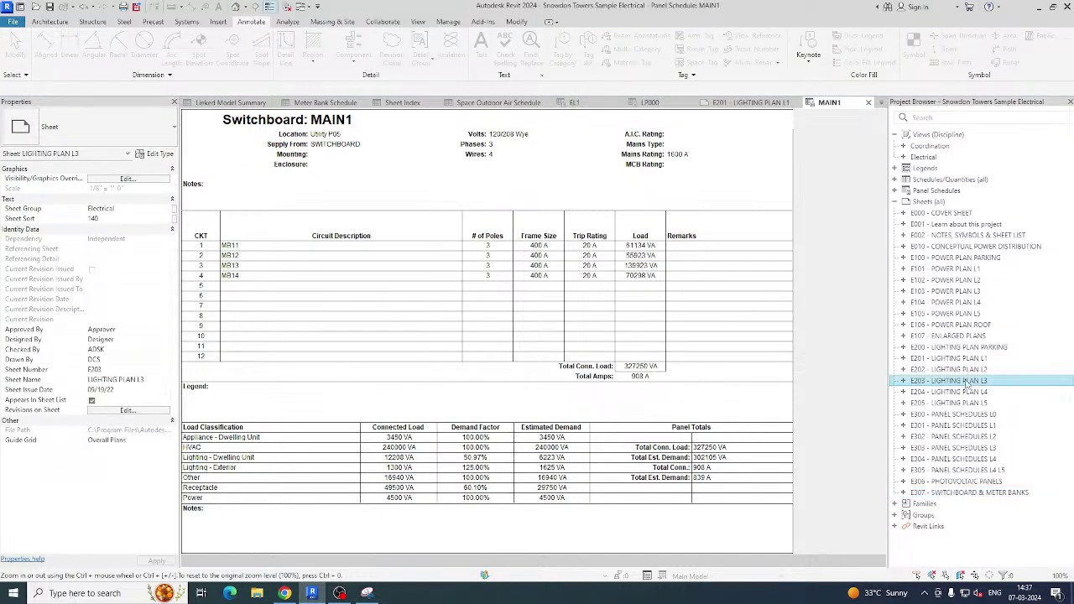
{"action": "key", "text": "Return"}
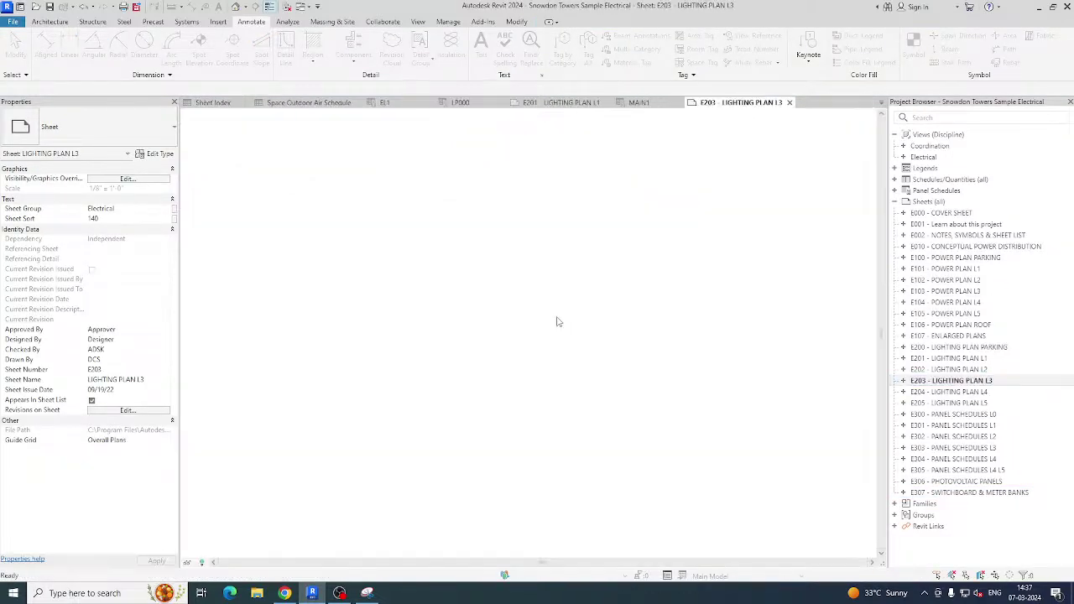
{"action": "scroll", "coordinate": [423, 391], "scroll_direction": "up", "scroll_amount": 8}
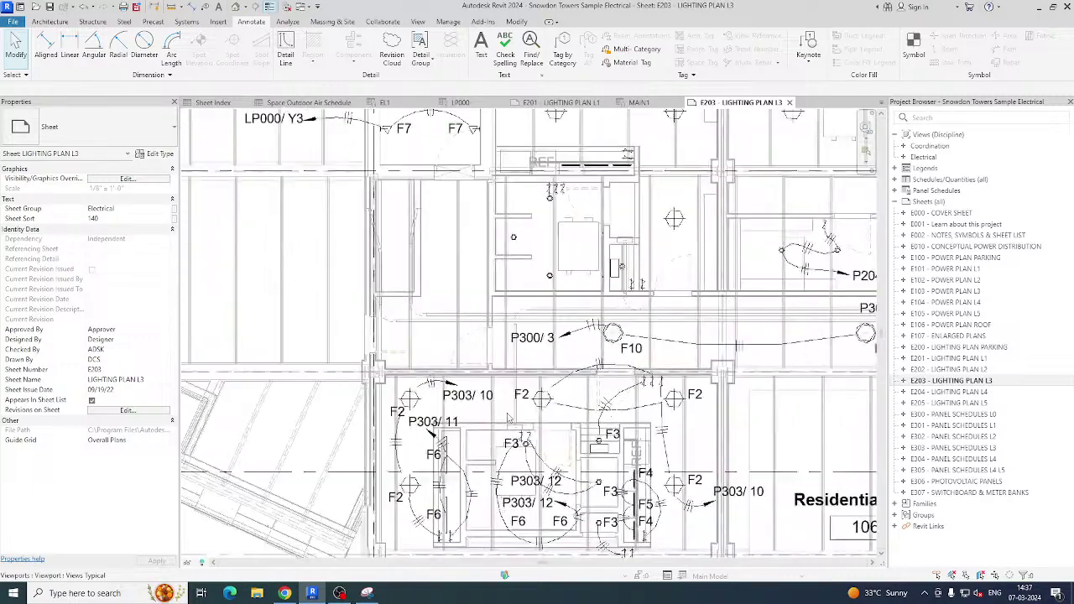
{"action": "scroll", "coordinate": [473, 419], "scroll_direction": "down", "scroll_amount": 5}
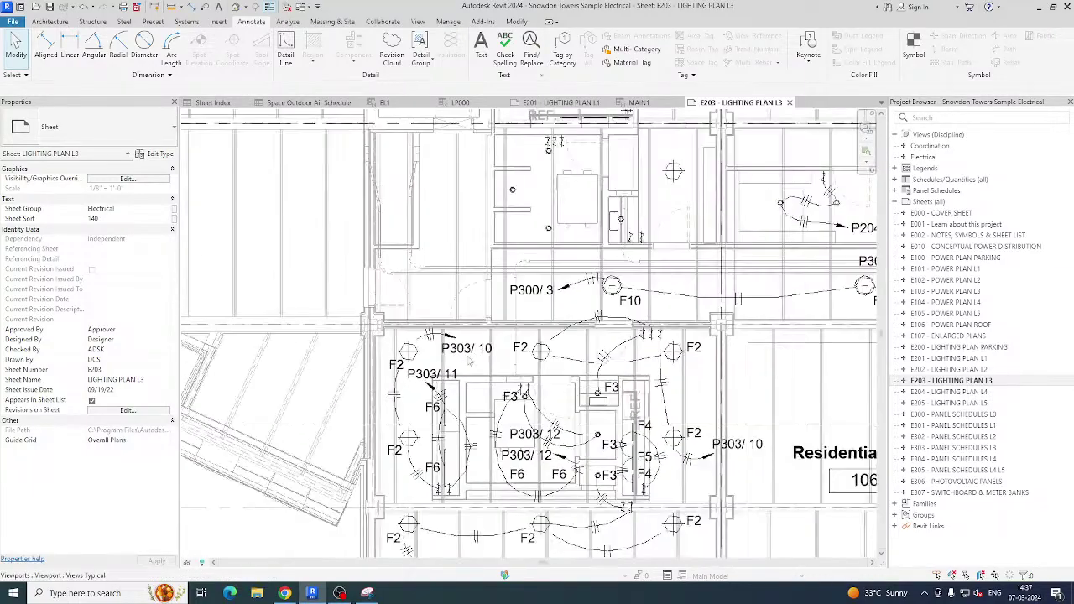
Review the lighting layout around the Residential Lobby on sheet E203, and close all inactive views.
{"action": "scroll", "coordinate": [477, 356], "scroll_direction": "down", "scroll_amount": 4}
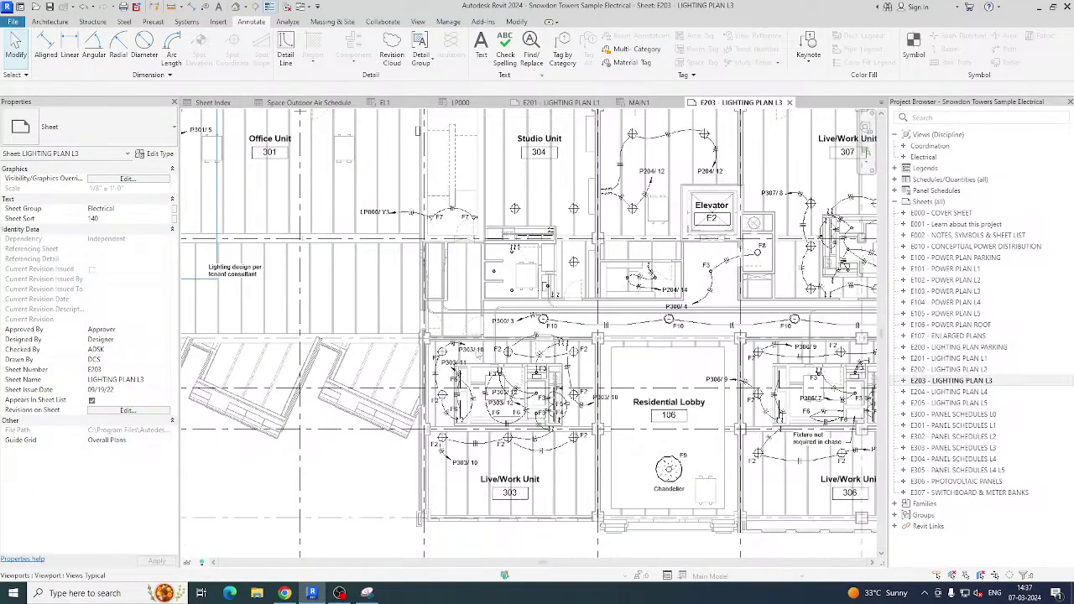
{"action": "scroll", "coordinate": [472, 349], "scroll_direction": "up", "scroll_amount": 2}
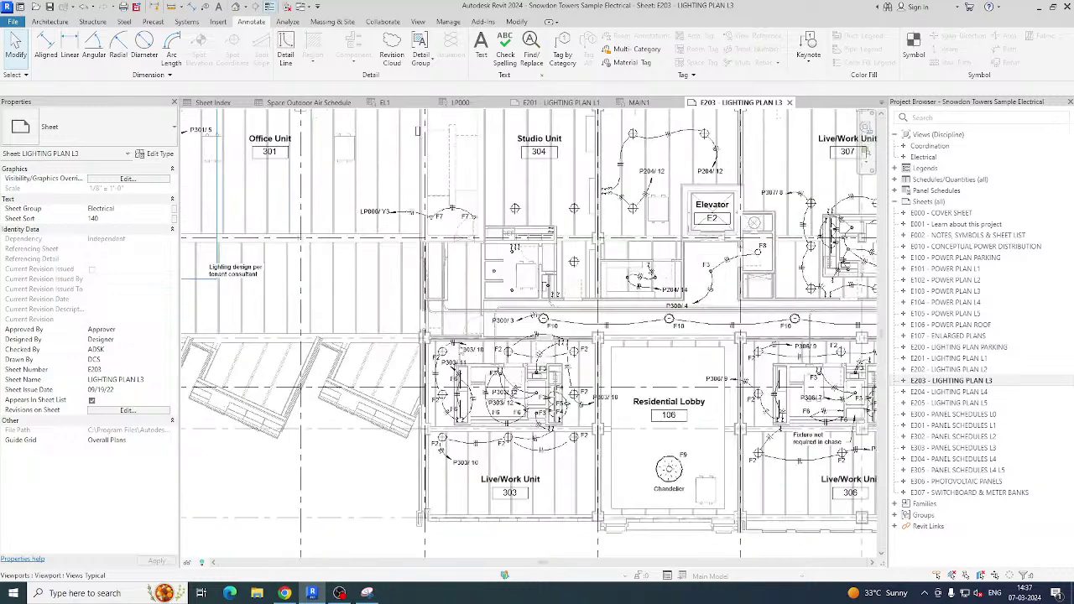
{"action": "left_click", "coordinate": [270, 6]}
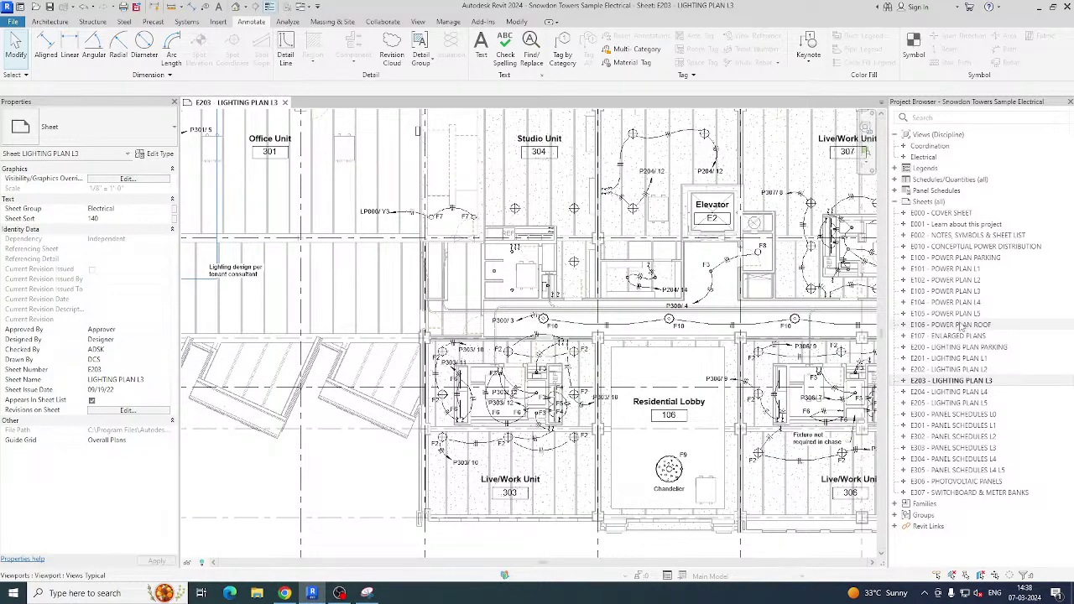
Open the L3 - Power floor plan placed on sheet E103 and examine the receptacle circuits in Live/Work Unit 303.
{"action": "left_click", "coordinate": [904, 291]}
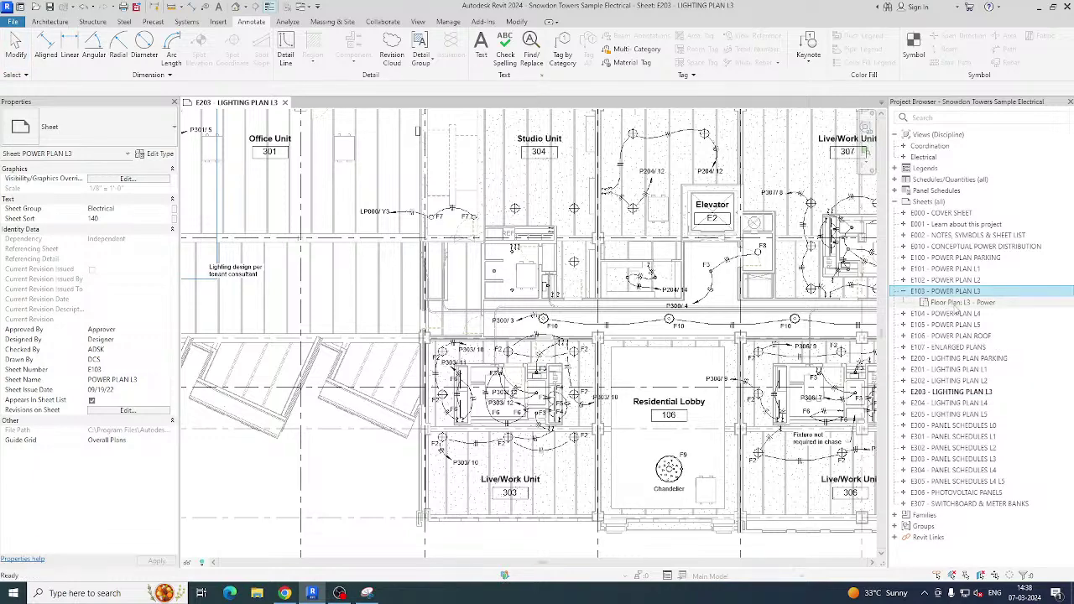
{"action": "left_click", "coordinate": [957, 304]}
{"action": "double_click", "coordinate": [954, 304]}
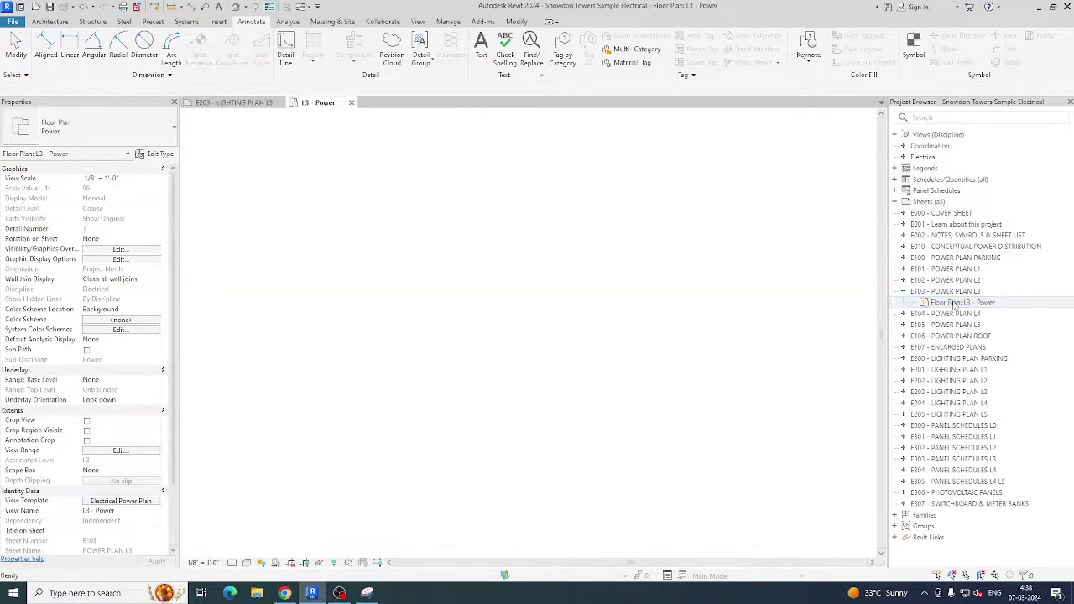
{"action": "scroll", "coordinate": [461, 388], "scroll_direction": "up", "scroll_amount": 5}
{"action": "scroll", "coordinate": [461, 389], "scroll_direction": "up", "scroll_amount": 10}
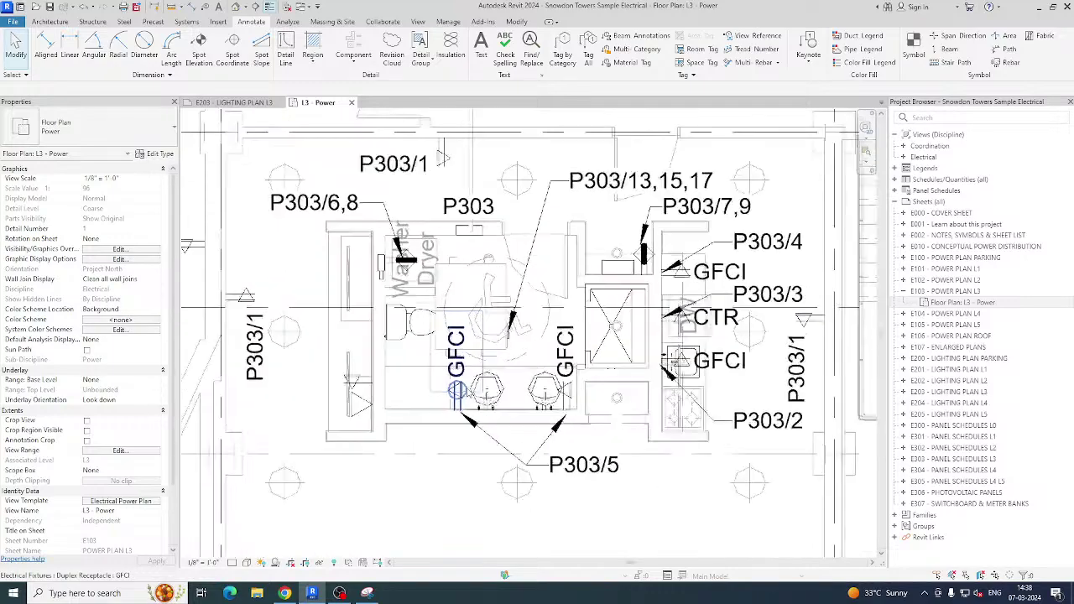
{"action": "scroll", "coordinate": [468, 391], "scroll_direction": "down", "scroll_amount": 8}
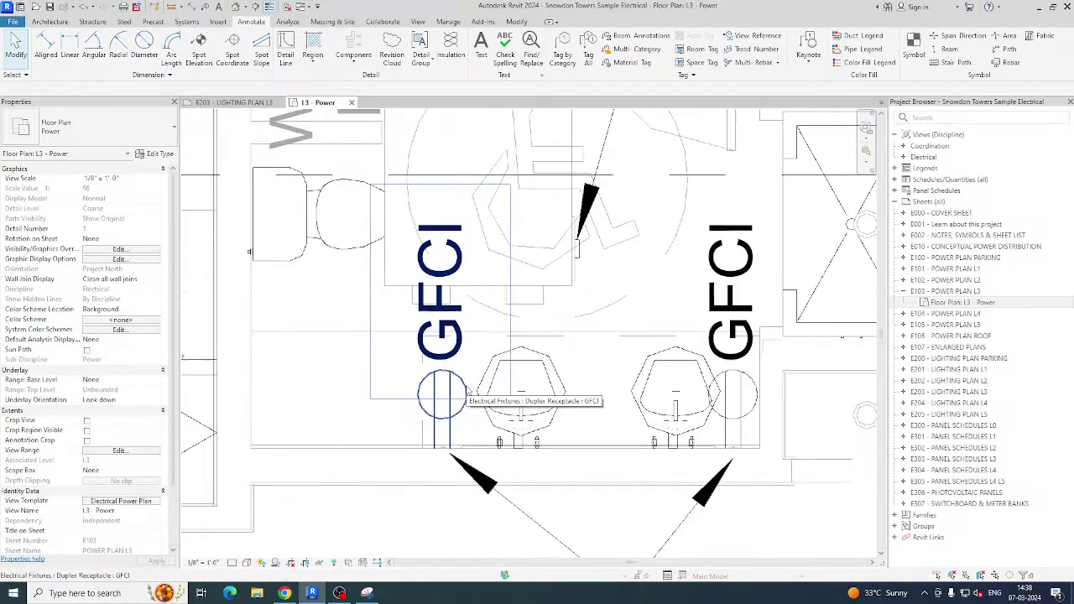
{"action": "scroll", "coordinate": [523, 399], "scroll_direction": "down", "scroll_amount": 4}
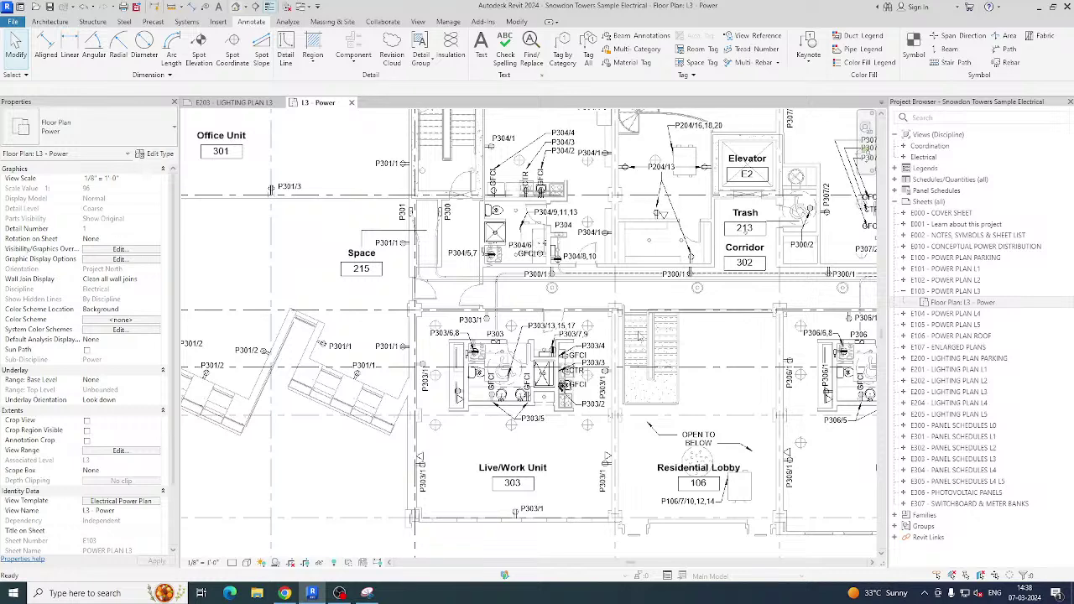
Open the default 3D view and extend the section box lengthwise along the building to take in the neighbouring rooms.
{"action": "key", "text": "3"}
{"action": "key", "text": "d"}
{"action": "scroll", "coordinate": [482, 372], "scroll_direction": "up", "scroll_amount": 5}
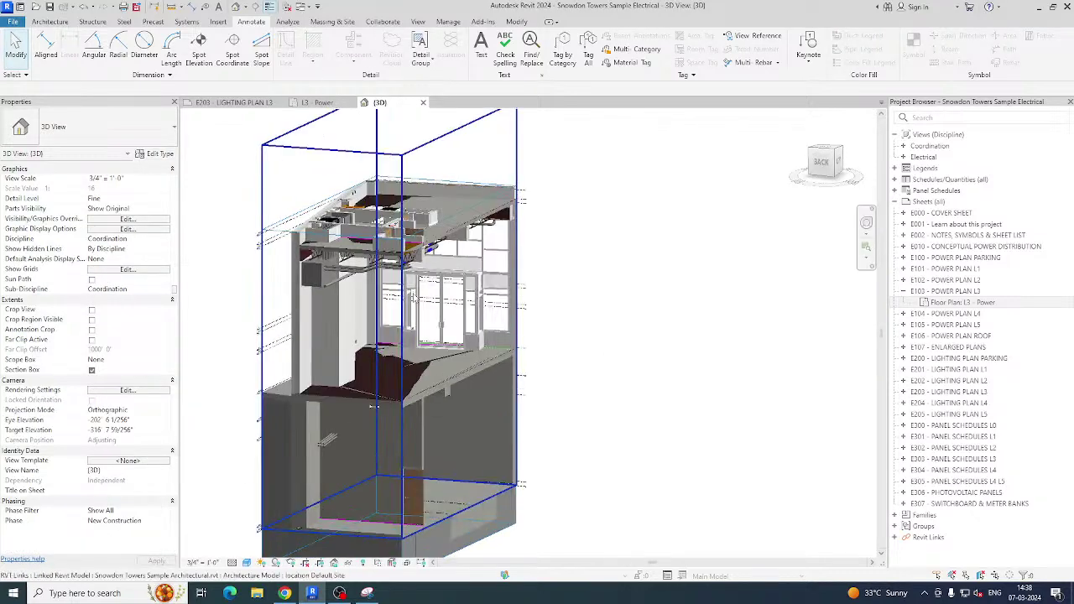
{"action": "middle_click_drag", "start_coordinate": [483, 372], "coordinate": [309, 279], "text": "shift"}
{"action": "left_click", "coordinate": [787, 353]}
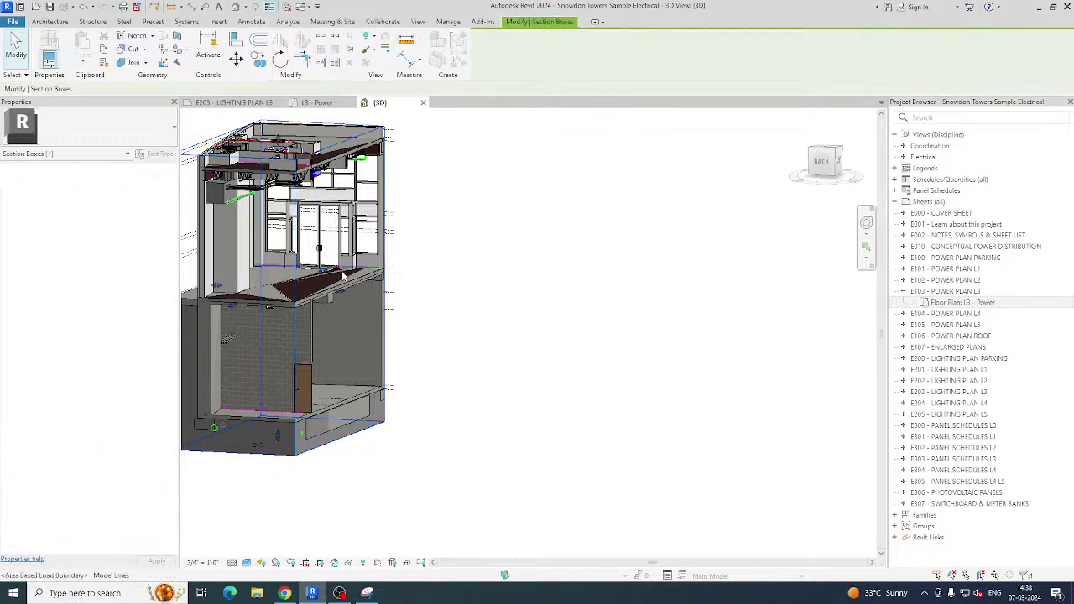
{"action": "left_click_drag", "start_coordinate": [836, 363], "coordinate": [766, 362]}
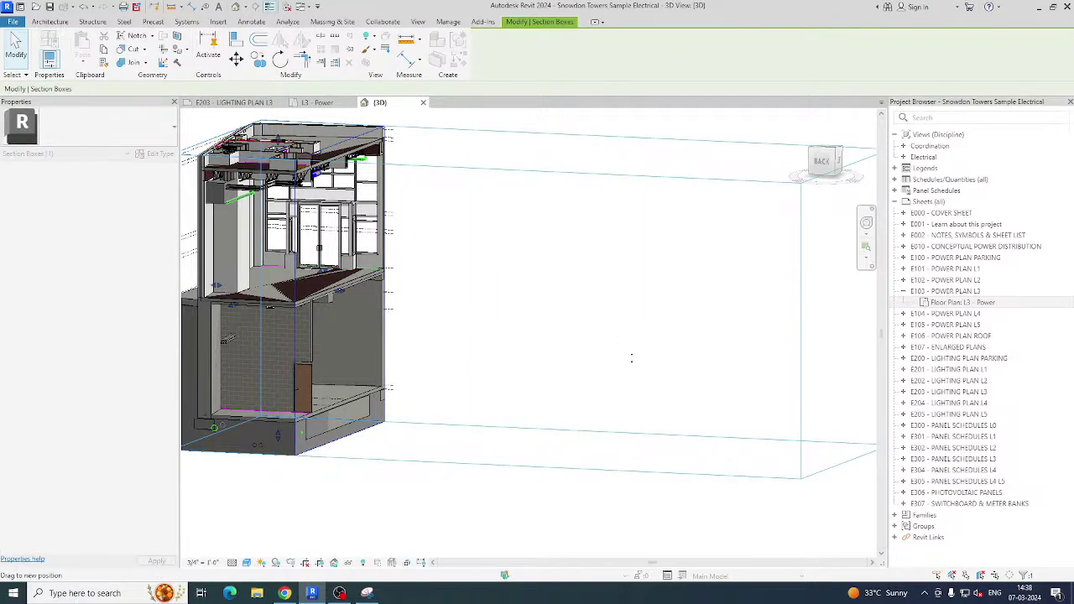
{"action": "left_click_drag", "start_coordinate": [631, 359], "coordinate": [631, 357]}
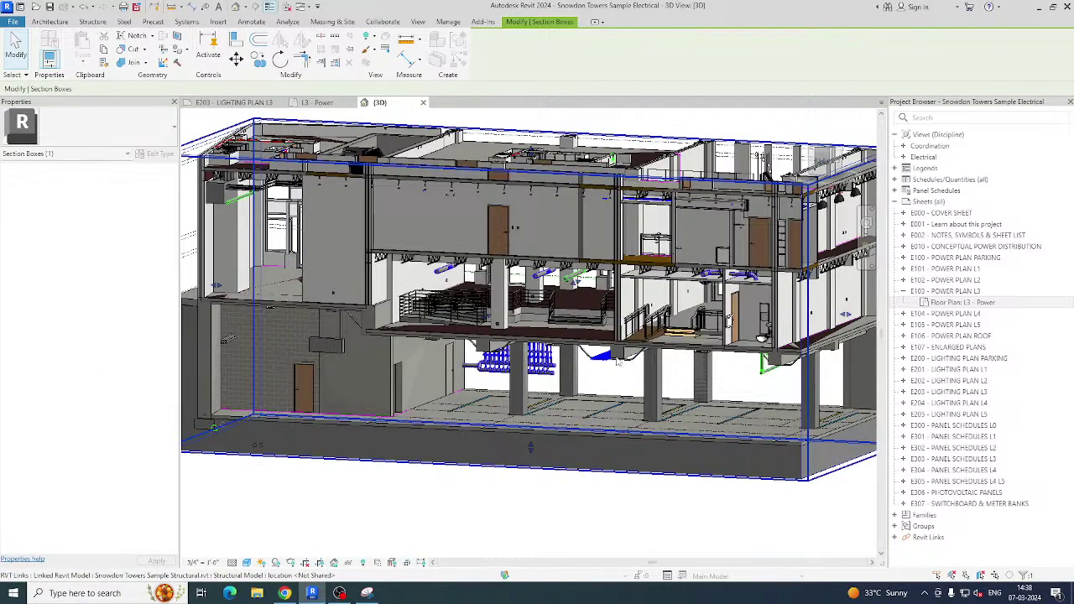
Examine the piping beneath the floor and the cut-open building from below and from the side, and deselect the section box.
{"action": "middle_click_drag", "start_coordinate": [618, 361], "coordinate": [615, 262], "text": "shift"}
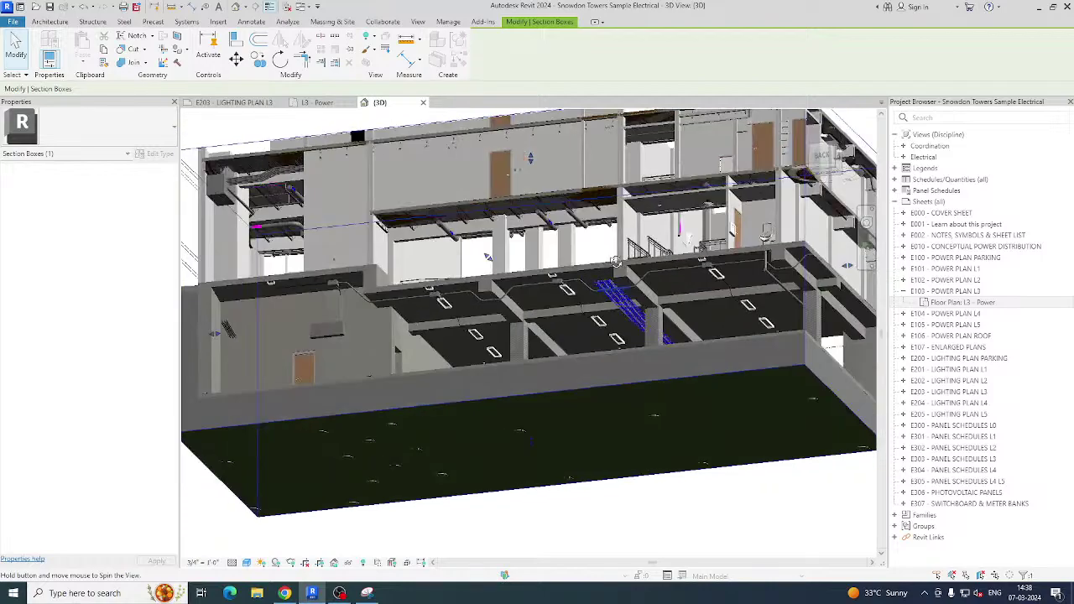
{"action": "scroll", "coordinate": [516, 220], "scroll_direction": "up", "scroll_amount": 10}
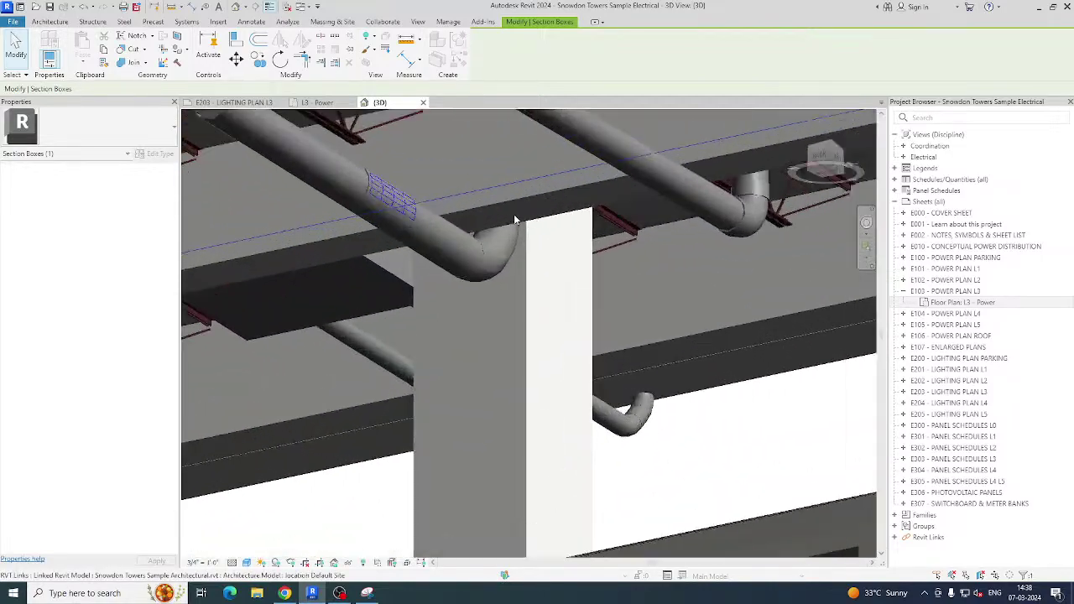
{"action": "scroll", "coordinate": [515, 220], "scroll_direction": "up", "scroll_amount": 5}
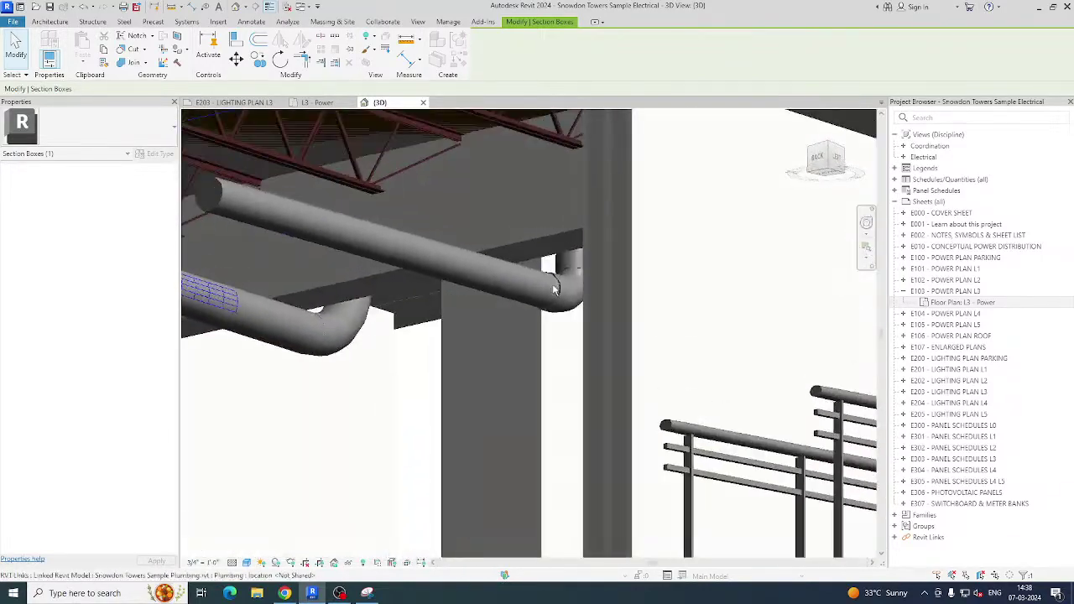
{"action": "scroll", "coordinate": [554, 289], "scroll_direction": "down", "scroll_amount": 8}
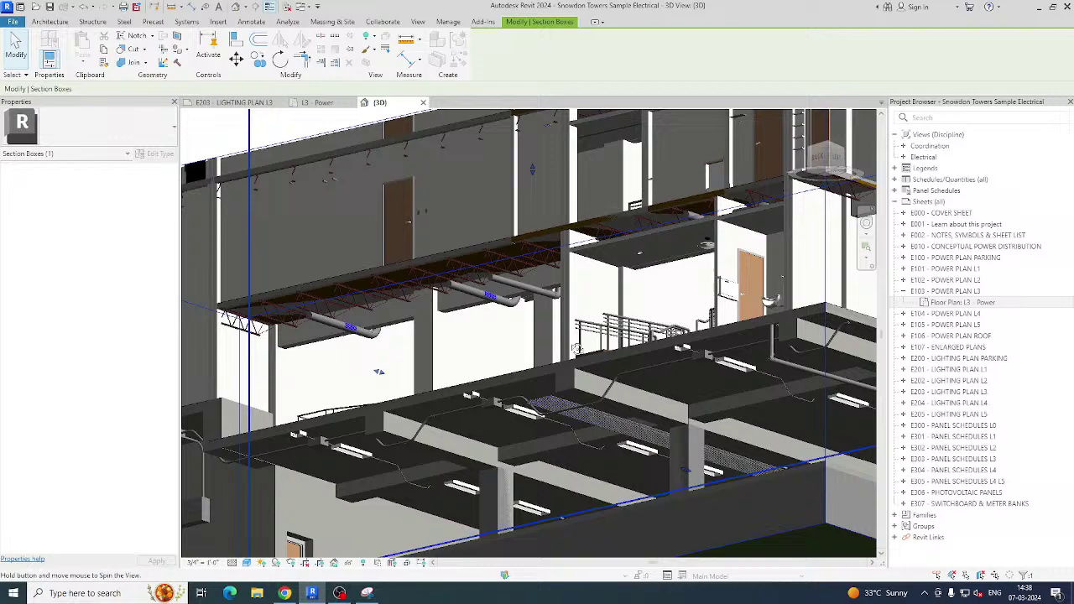
{"action": "middle_click_drag", "start_coordinate": [554, 289], "coordinate": [521, 421], "text": "shift"}
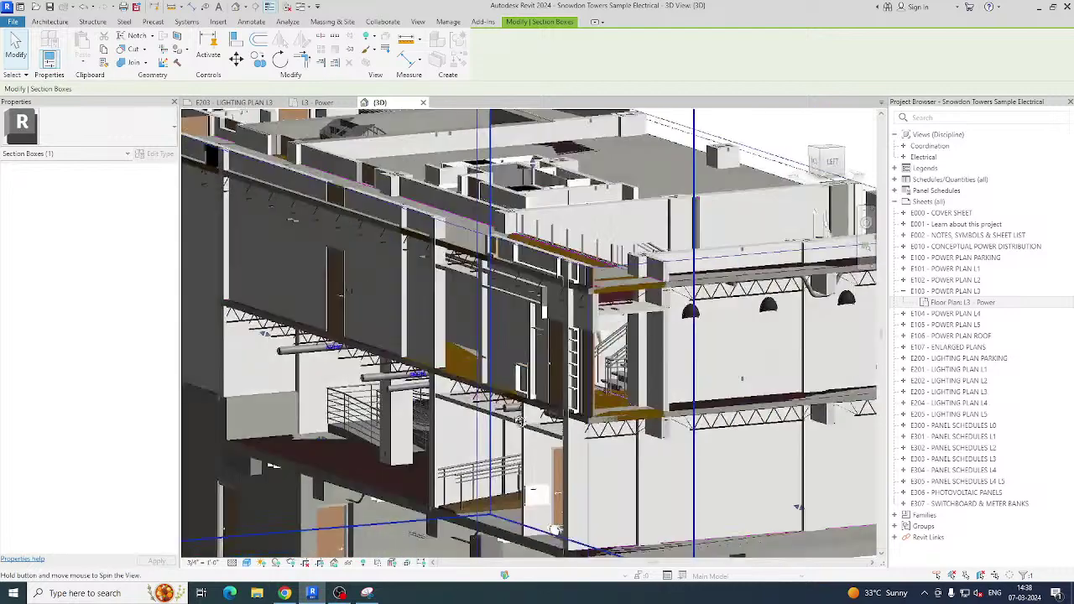
{"action": "scroll", "coordinate": [521, 421], "scroll_direction": "down", "scroll_amount": 8}
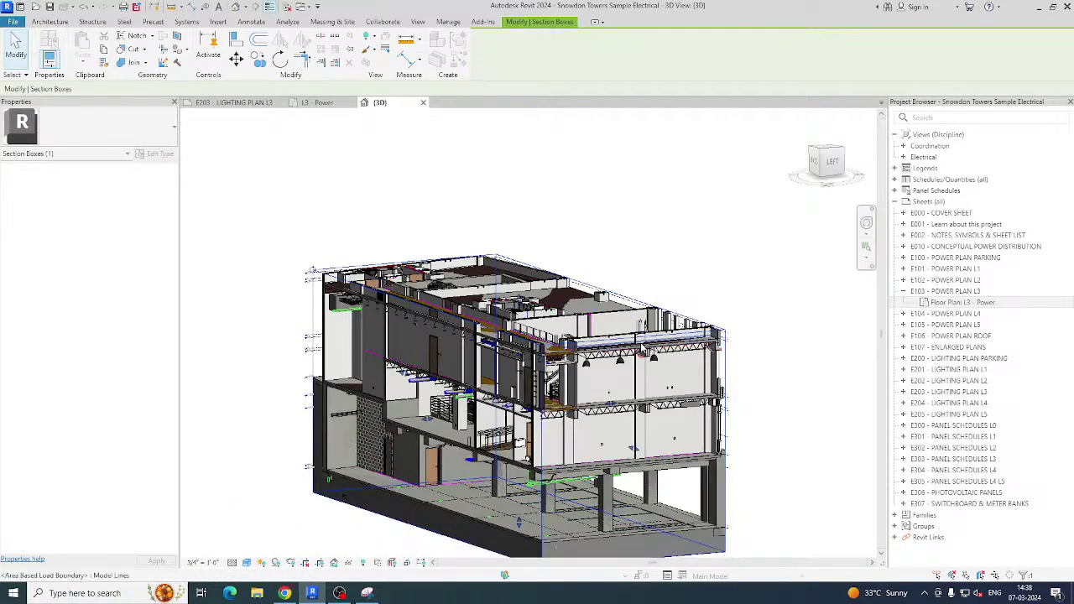
{"action": "left_click", "coordinate": [525, 300]}
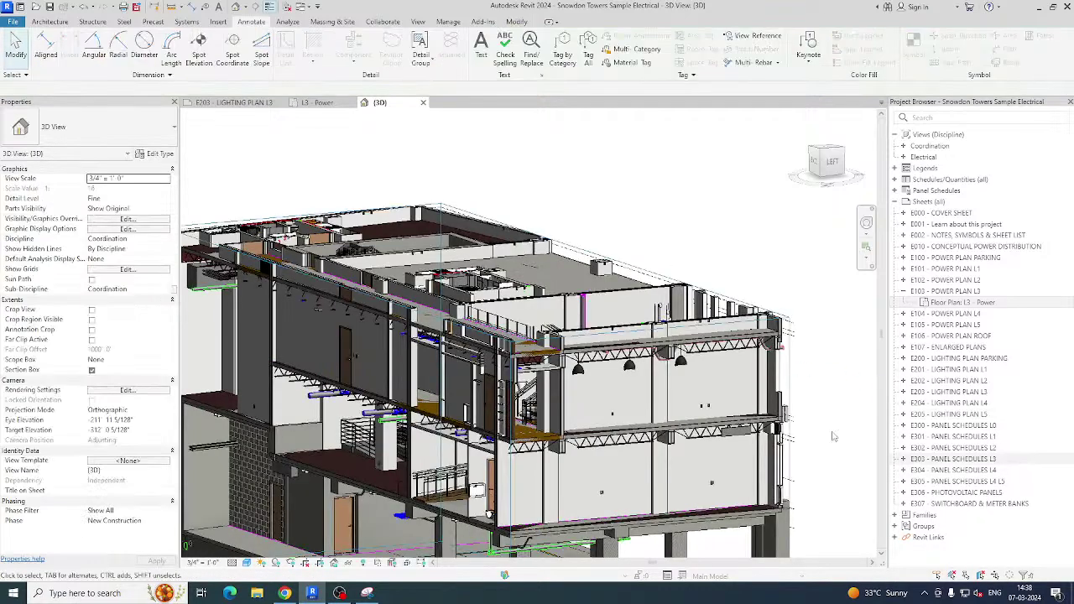
Select the section box and lower its top face to cut off the building's uppermost storey.
{"action": "scroll", "coordinate": [839, 303], "scroll_direction": "up", "scroll_amount": 3}
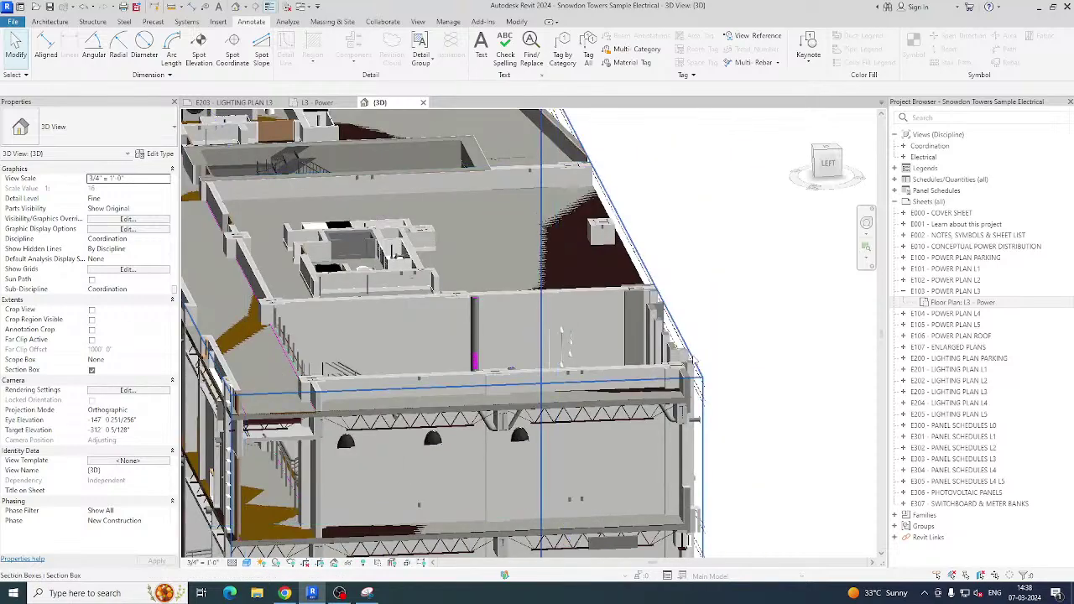
{"action": "left_click", "coordinate": [632, 346]}
{"action": "scroll", "coordinate": [671, 348], "scroll_direction": "down", "scroll_amount": 3}
{"action": "middle_click_drag", "start_coordinate": [708, 350], "coordinate": [832, 484], "text": "shift"}
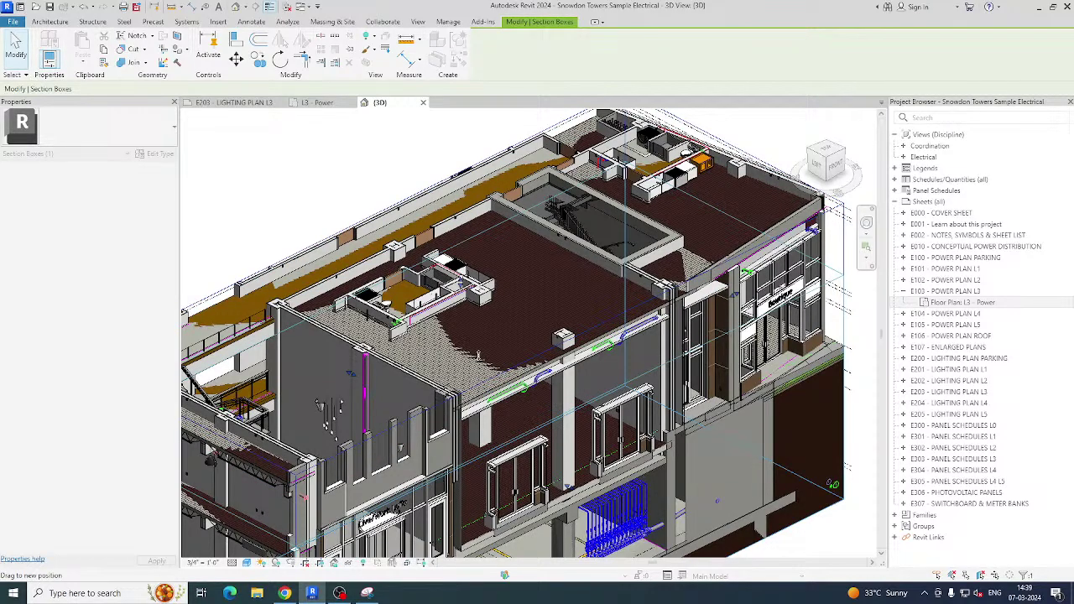
{"action": "left_click_drag", "start_coordinate": [477, 356], "coordinate": [476, 395]}
{"action": "middle_click_drag", "start_coordinate": [382, 346], "coordinate": [504, 218], "text": "shift"}
{"action": "scroll", "coordinate": [546, 462], "scroll_direction": "down", "scroll_amount": 5}
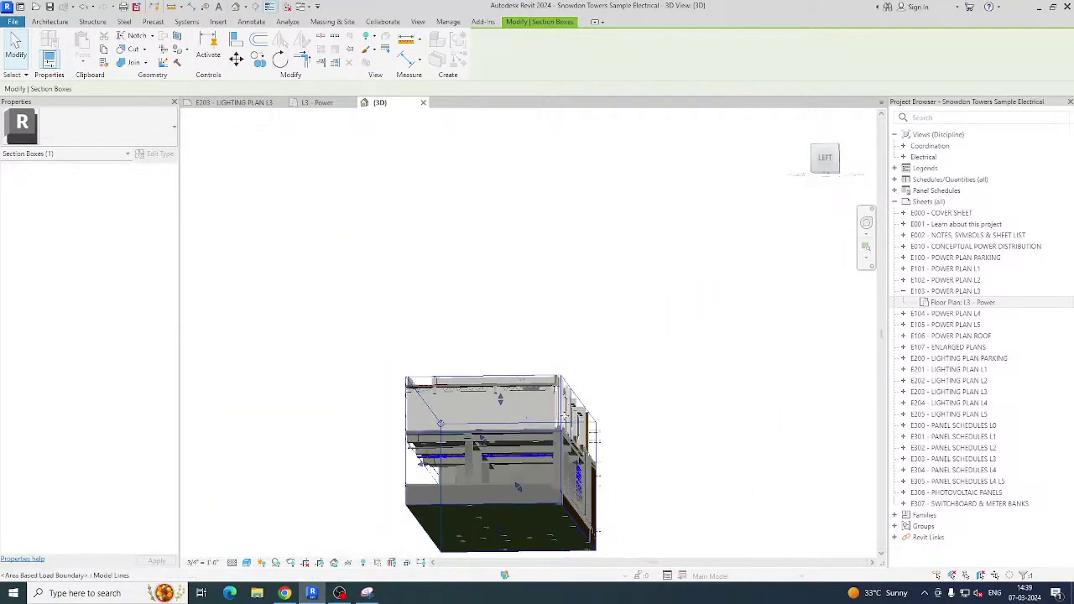
Lower the section box's top face again so that only the parking level is kept in the 3D view.
{"action": "middle_click_drag", "start_coordinate": [545, 462], "coordinate": [498, 414], "text": "shift"}
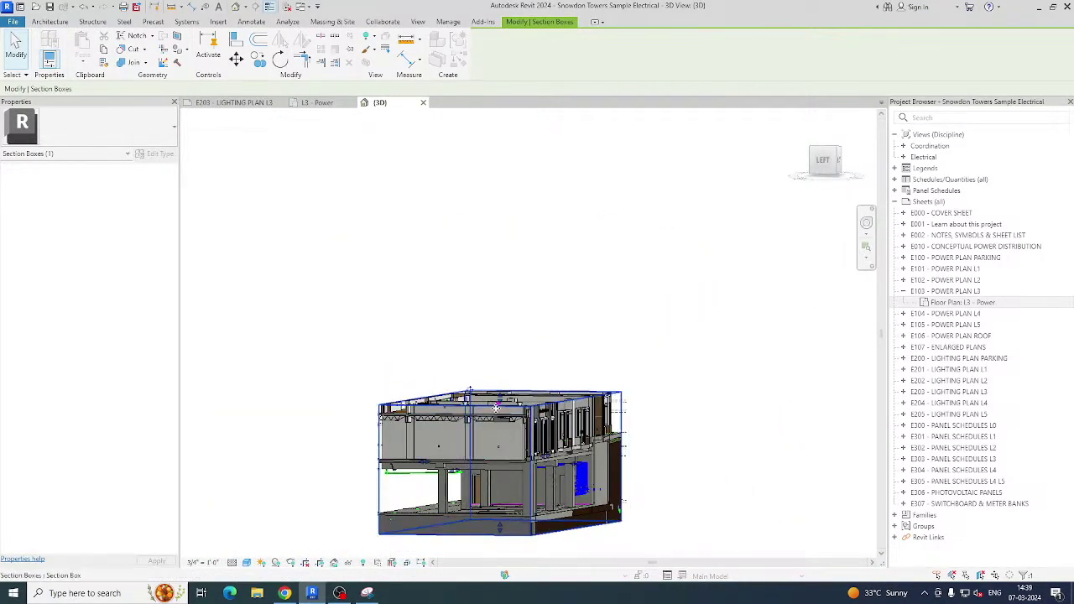
{"action": "left_click_drag", "start_coordinate": [499, 405], "coordinate": [497, 438]}
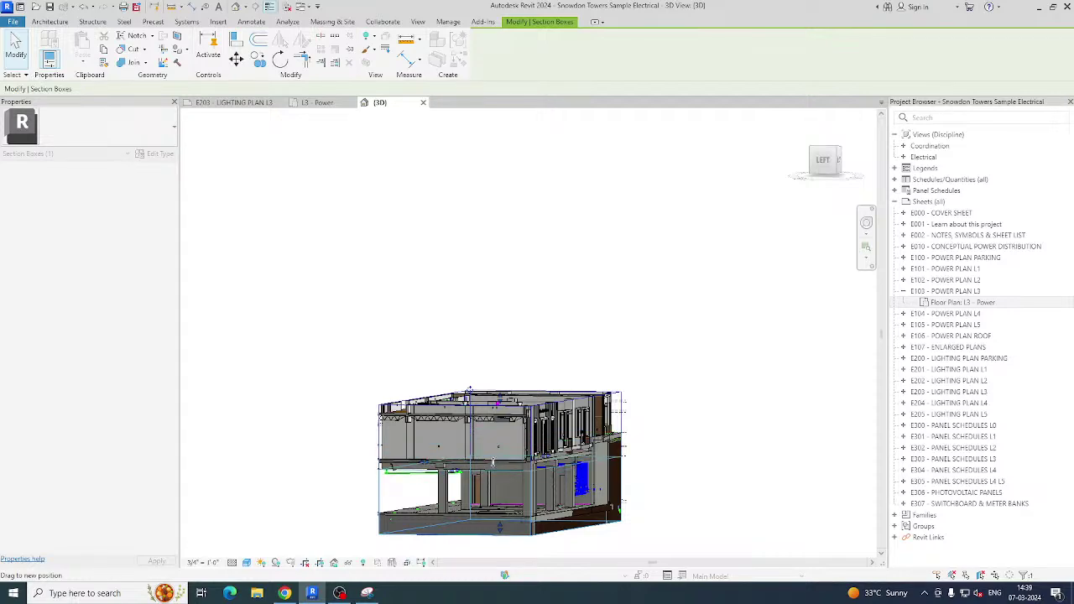
{"action": "left_click_drag", "start_coordinate": [493, 461], "coordinate": [494, 467]}
{"action": "middle_click_drag", "start_coordinate": [491, 472], "coordinate": [511, 479], "text": "shift"}
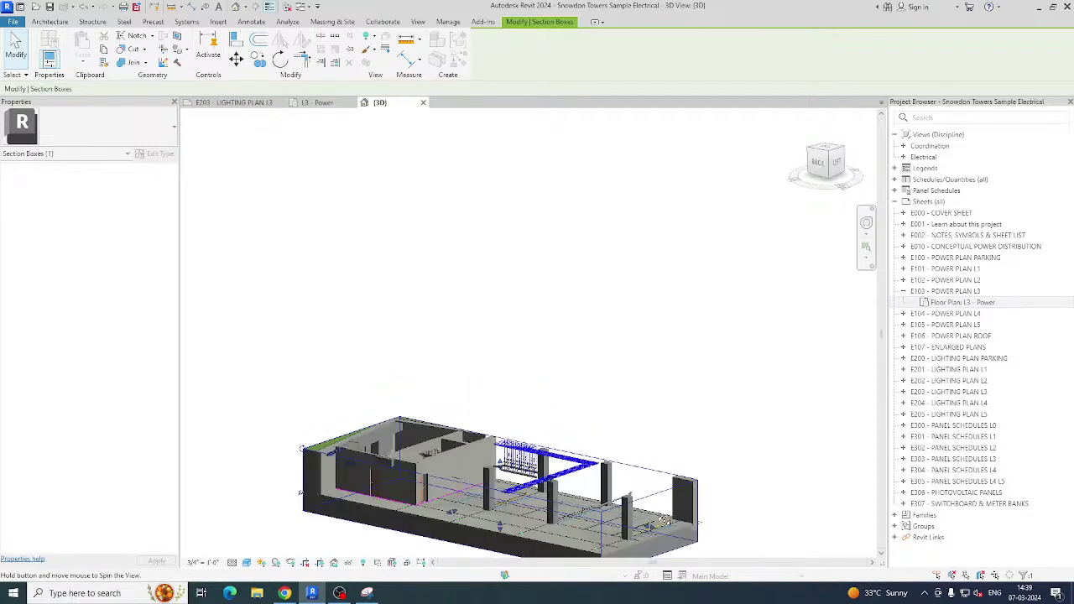
Examine the bundle of parallel pipe runs and the valve manifold on the parking level, and deselect the section box.
{"action": "scroll", "coordinate": [511, 478], "scroll_direction": "up", "scroll_amount": 6}
{"action": "scroll", "coordinate": [511, 478], "scroll_direction": "up", "scroll_amount": 6}
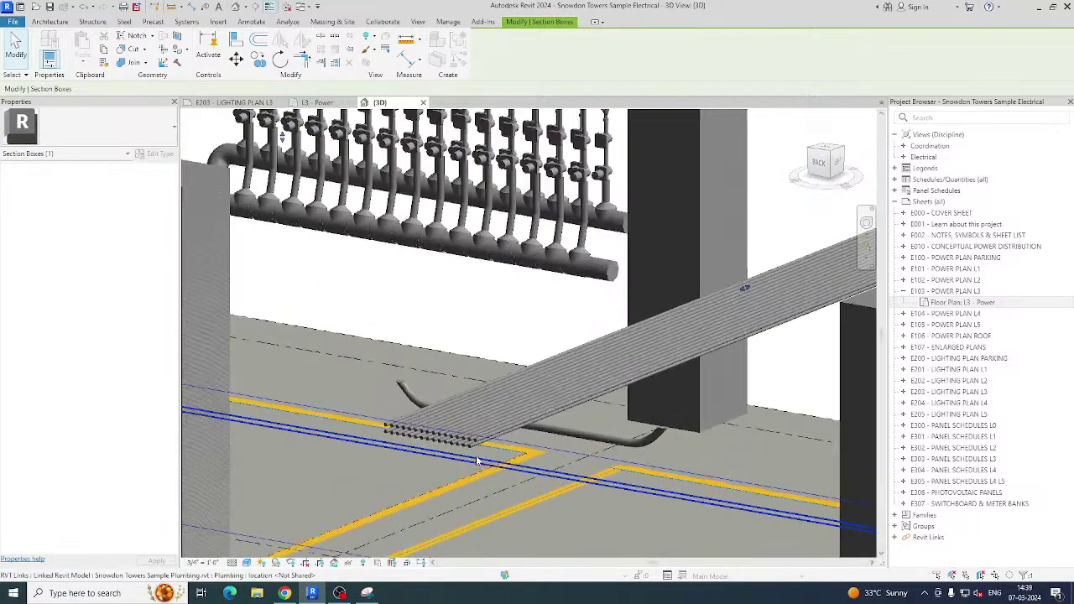
{"action": "scroll", "coordinate": [474, 453], "scroll_direction": "down", "scroll_amount": 10}
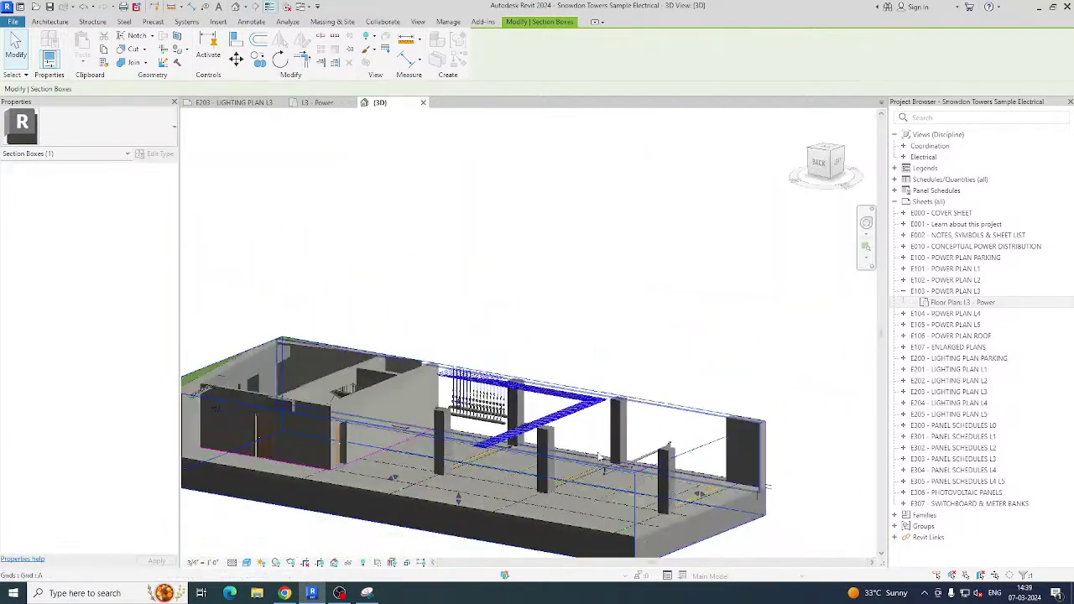
{"action": "middle_click_drag", "start_coordinate": [474, 454], "coordinate": [519, 499], "text": "shift"}
{"action": "scroll", "coordinate": [562, 431], "scroll_direction": "up", "scroll_amount": 8}
{"action": "scroll", "coordinate": [519, 498], "scroll_direction": "down", "scroll_amount": 10}
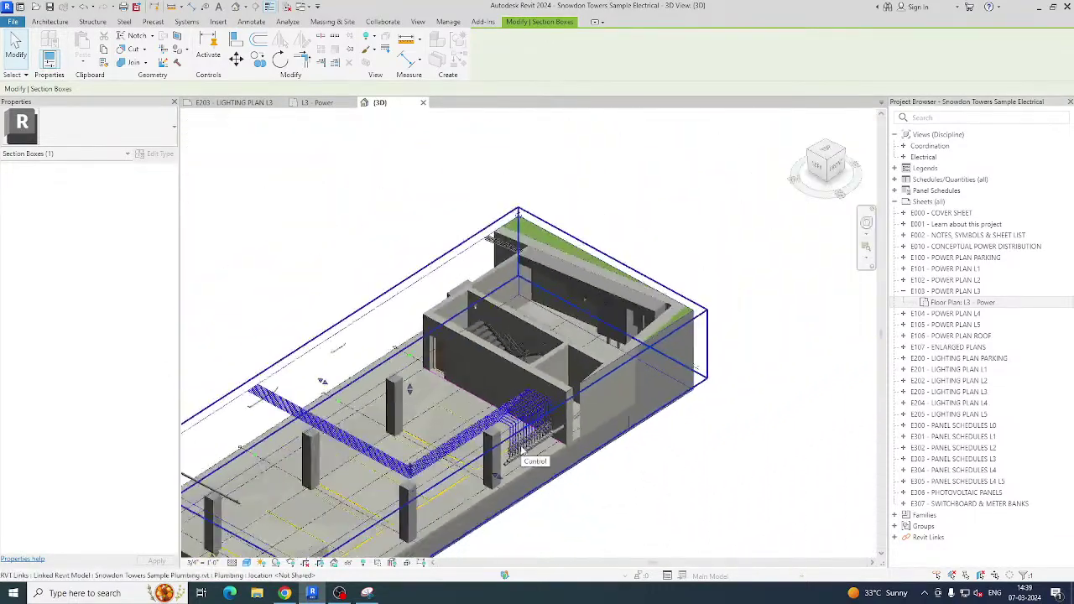
{"action": "left_click", "coordinate": [271, 303]}
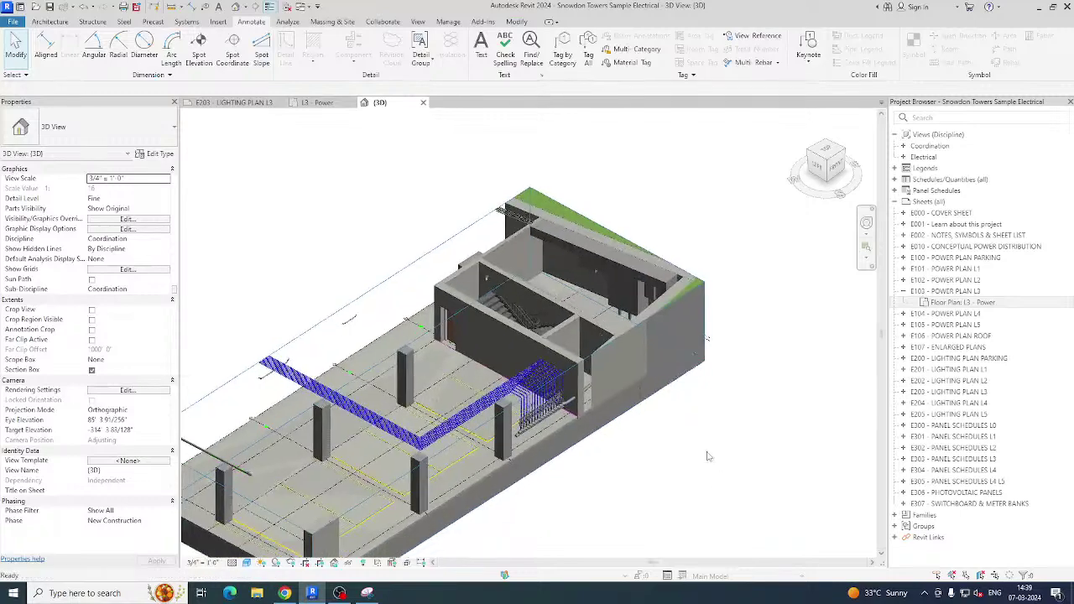
{"action": "scroll", "coordinate": [277, 390], "scroll_direction": "up", "scroll_amount": 8}
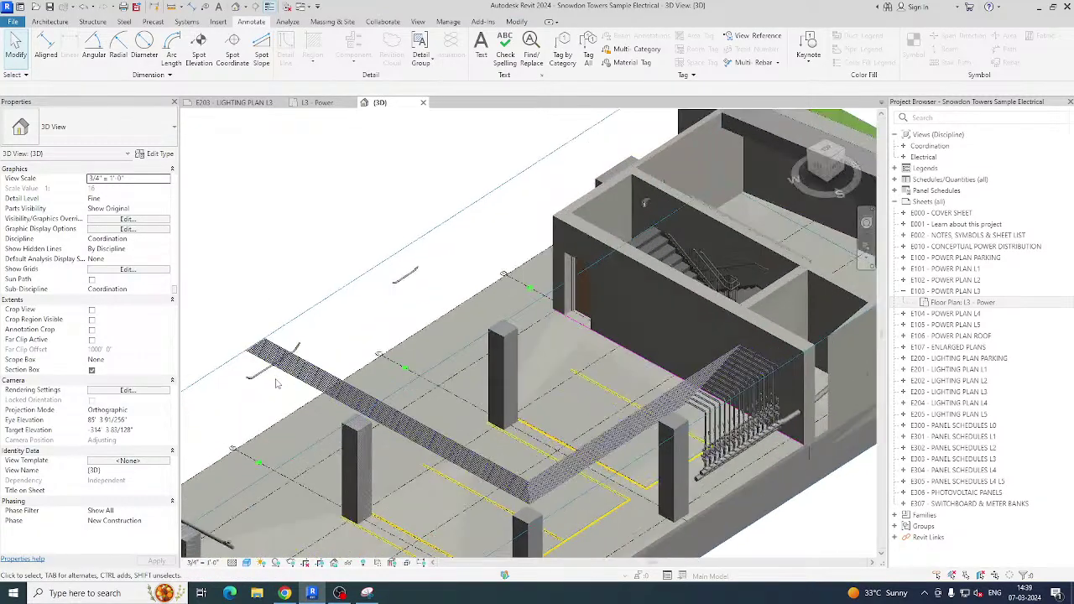
{"action": "scroll", "coordinate": [277, 391], "scroll_direction": "up", "scroll_amount": 2}
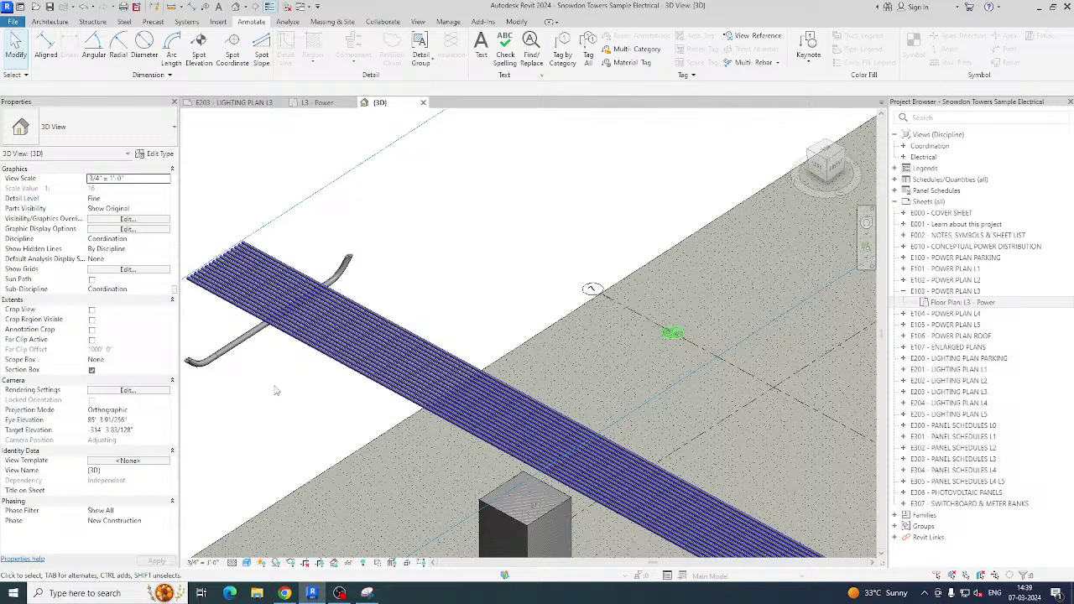
{"action": "middle_click_drag", "start_coordinate": [275, 390], "coordinate": [240, 137], "text": "shift"}
Switch through sheet E203 back to the L3 - Power floor plan and view its overall layout.
{"action": "left_click", "coordinate": [244, 102]}
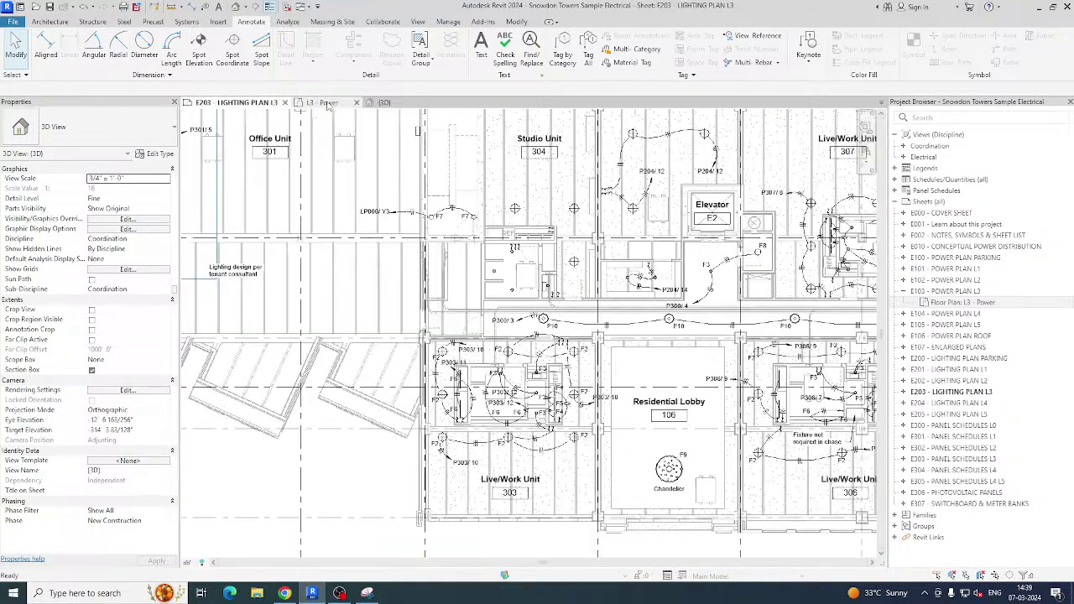
{"action": "left_click", "coordinate": [323, 102]}
{"action": "scroll", "coordinate": [625, 419], "scroll_direction": "down", "scroll_amount": 1}
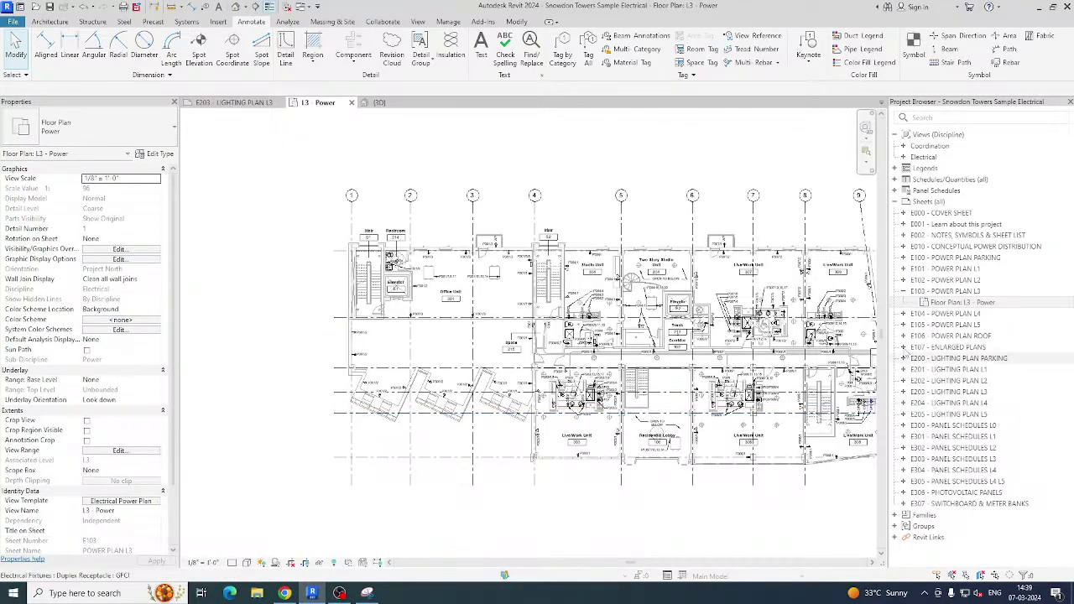
Collapse the contents of sheet E103 and open sheet E300 - PANEL SCHEDULES L0.
{"action": "left_click", "coordinate": [905, 292]}
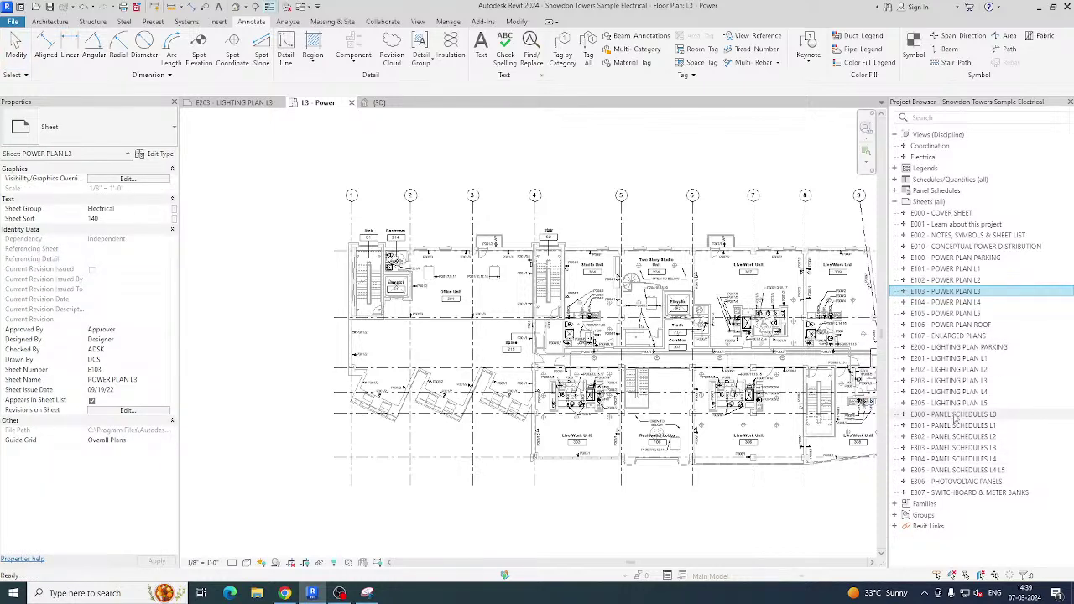
{"action": "left_click", "coordinate": [955, 414]}
{"action": "double_click", "coordinate": [955, 415]}
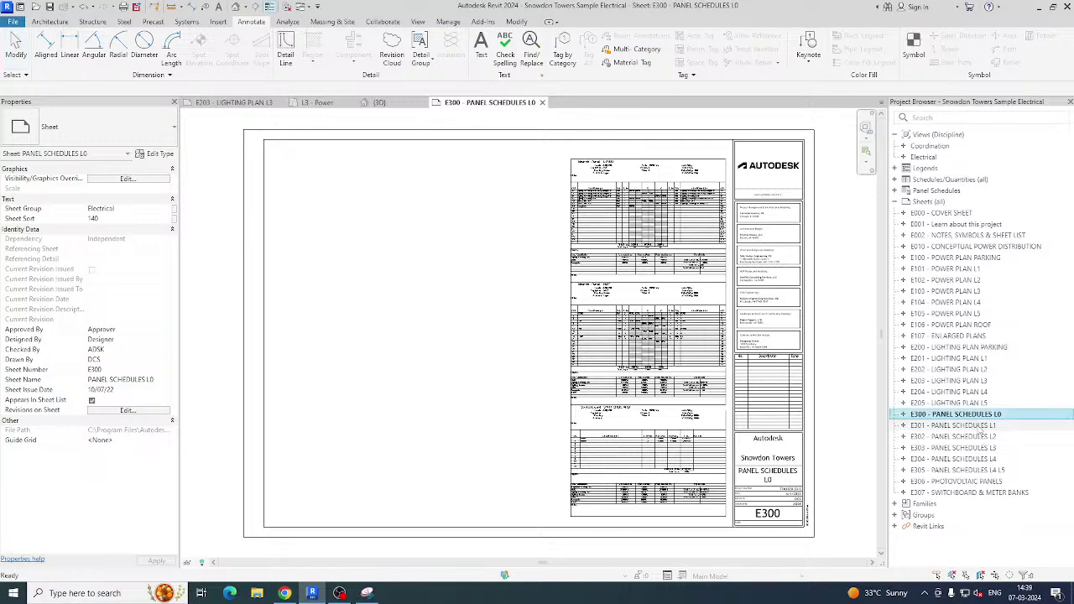
Open sheets E301 - PANEL SCHEDULES L1 and E307 - SWITCHBOARD & METER BANKS, and collapse the sheet list.
{"action": "left_click", "coordinate": [978, 425]}
{"action": "double_click", "coordinate": [967, 493]}
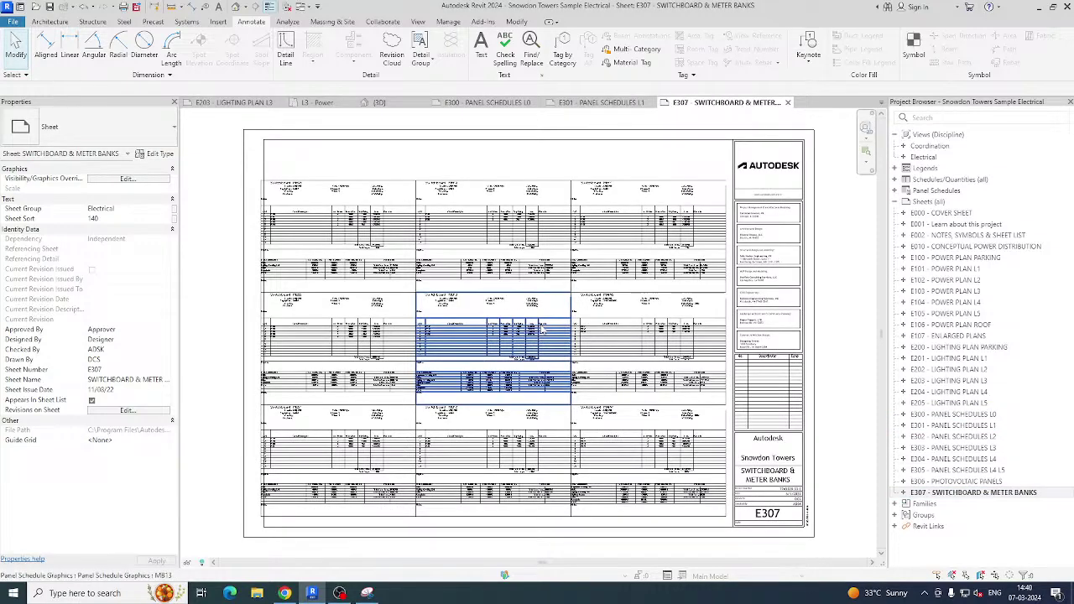
{"action": "left_click", "coordinate": [898, 203]}
Return to the 3D view and turn off its Crop View.
{"action": "left_click", "coordinate": [382, 102]}
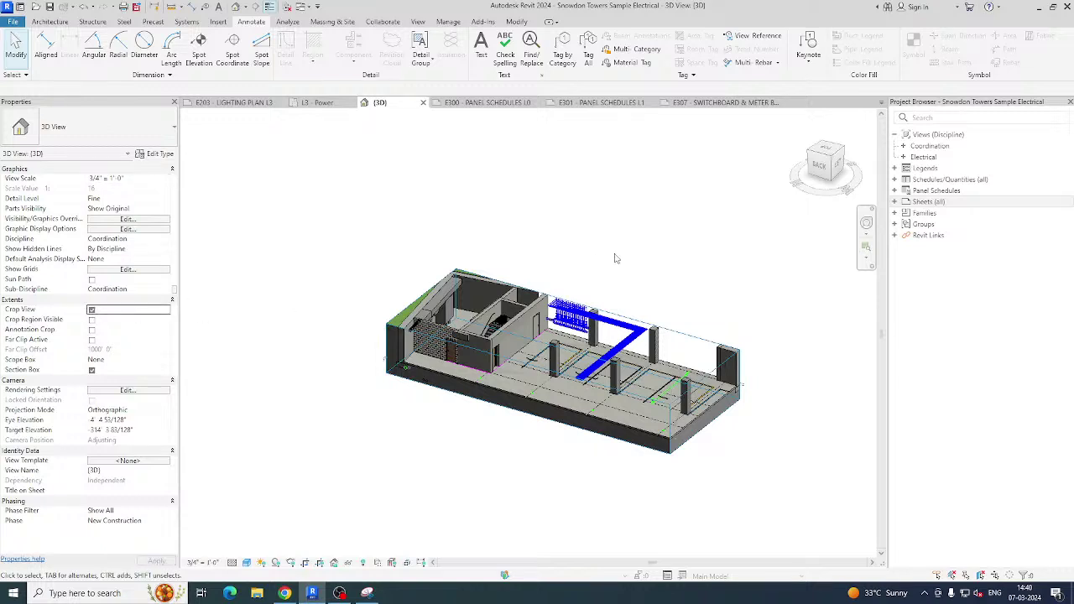
{"action": "scroll", "coordinate": [615, 259], "scroll_direction": "down", "scroll_amount": 3}
{"action": "middle_click_drag", "start_coordinate": [616, 259], "coordinate": [656, 370], "text": "shift"}
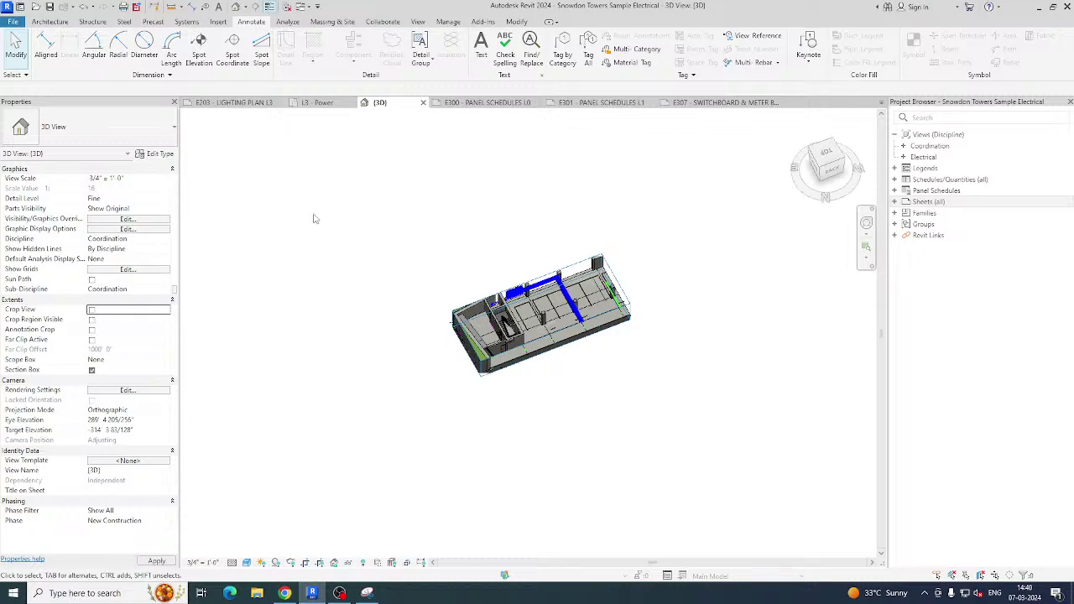
{"action": "left_click_drag", "start_coordinate": [443, 282], "coordinate": [811, 453]}
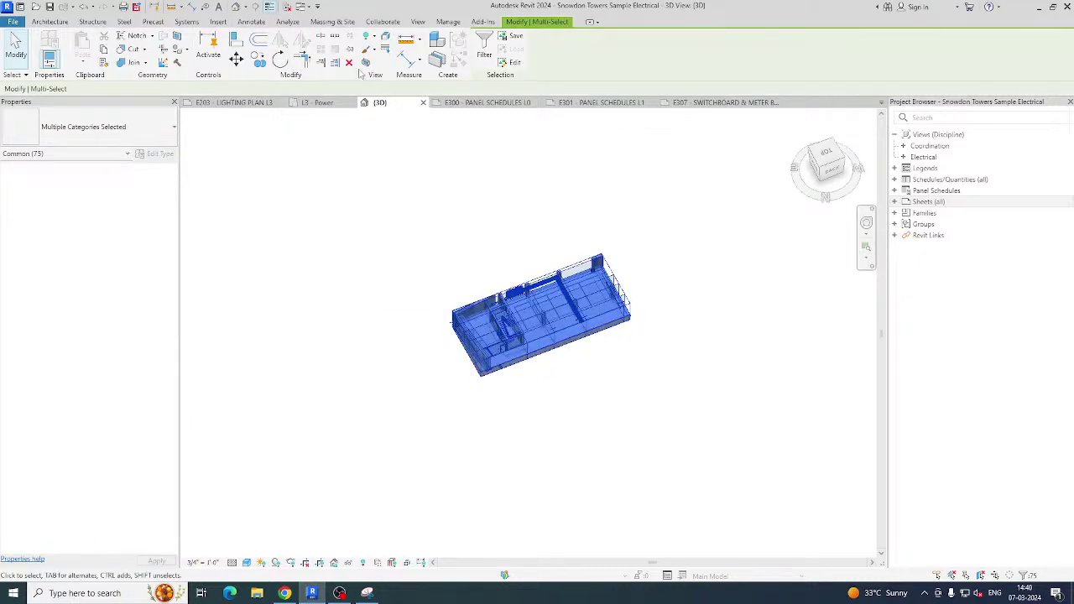
{"action": "key", "text": "Escape"}
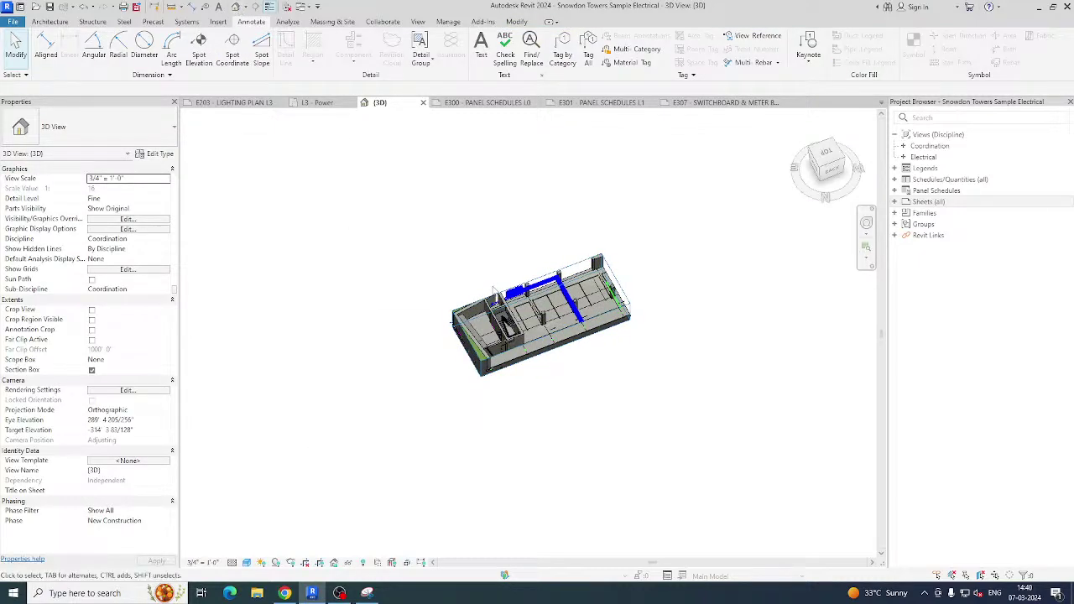
Select the section box and extend its back face far out beyond the building.
{"action": "middle_click_drag", "start_coordinate": [453, 321], "coordinate": [413, 293], "text": "shift"}
{"action": "left_click", "coordinate": [471, 307]}
{"action": "left_click_drag", "start_coordinate": [413, 293], "coordinate": [789, 437]}
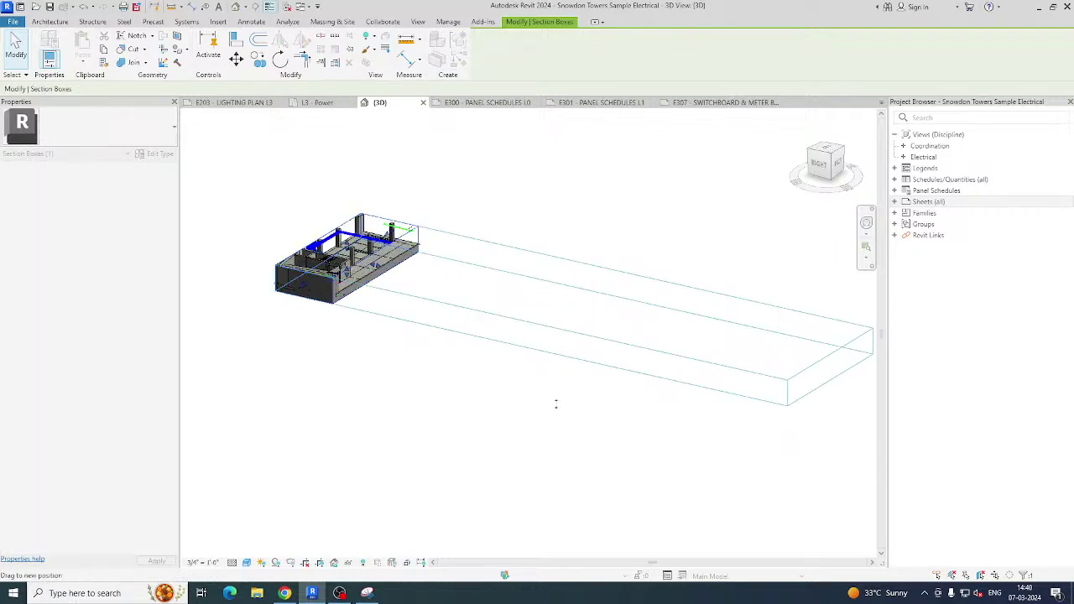
{"action": "left_click_drag", "start_coordinate": [556, 403], "coordinate": [534, 405]}
Extend the section box's front face outward until it lies well past the edge of the terrain.
{"action": "middle_click_drag", "start_coordinate": [466, 411], "coordinate": [740, 262], "text": "shift"}
{"action": "left_click_drag", "start_coordinate": [527, 285], "coordinate": [187, 411]}
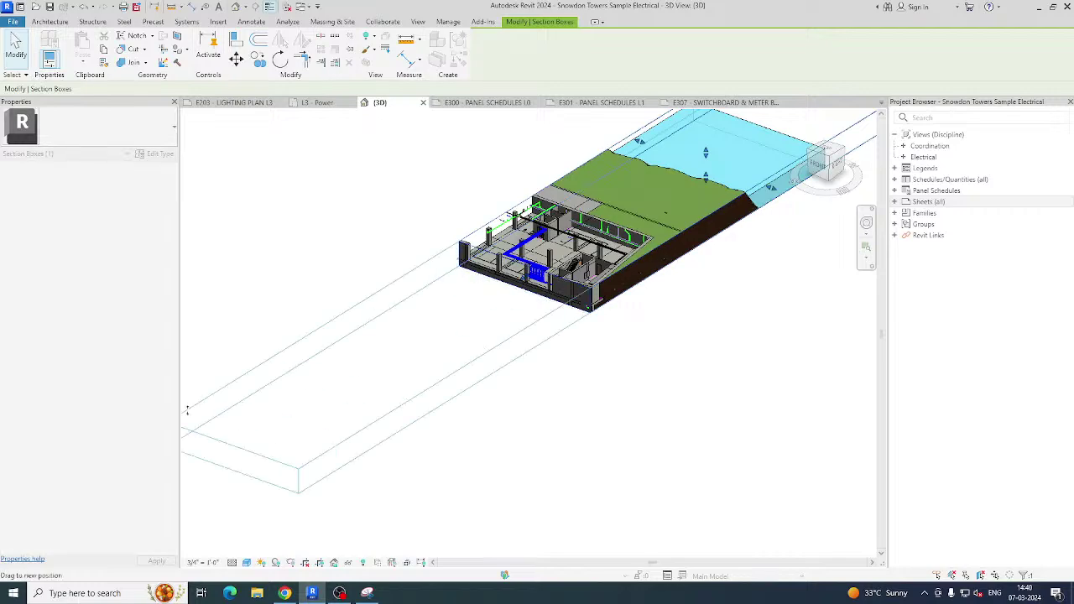
{"action": "left_click_drag", "start_coordinate": [261, 407], "coordinate": [252, 413]}
{"action": "key", "text": "z"}
{"action": "key", "text": "f"}
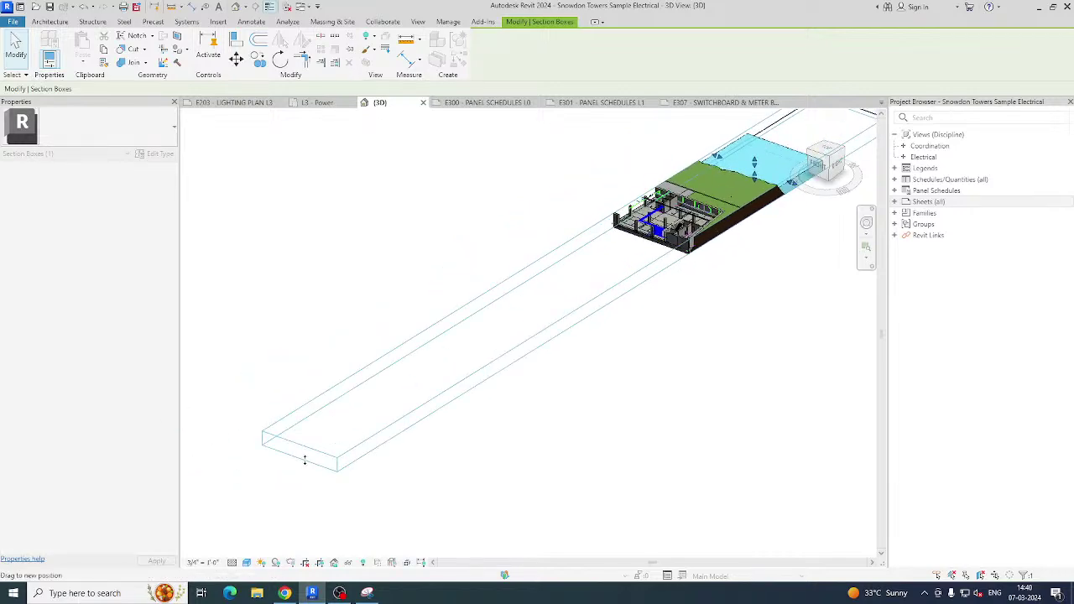
{"action": "left_click_drag", "start_coordinate": [459, 430], "coordinate": [453, 434]}
{"action": "scroll", "coordinate": [453, 433], "scroll_direction": "up", "scroll_amount": 3}
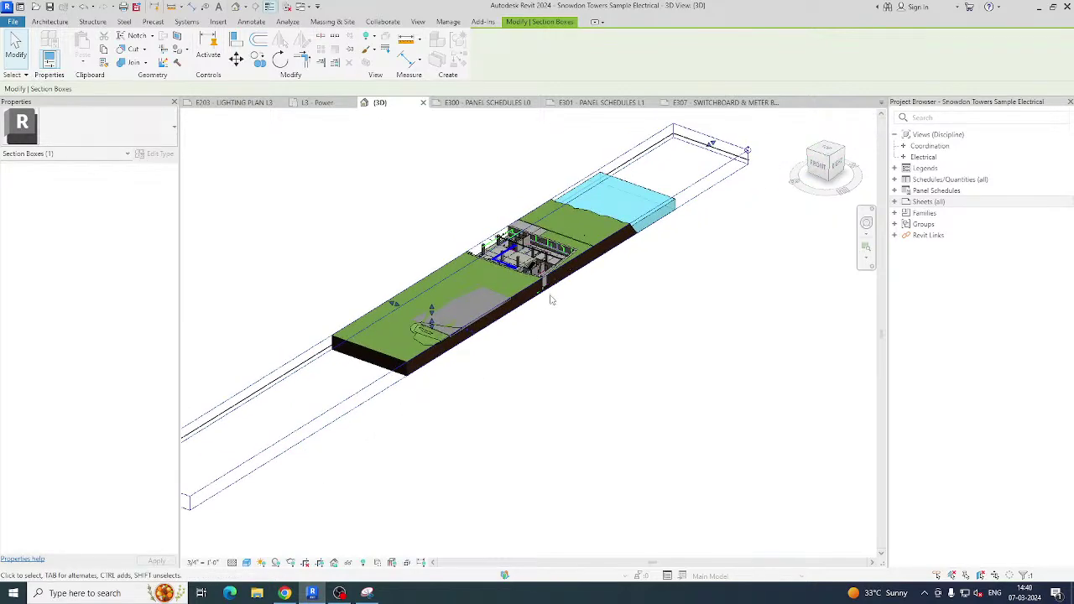
Extend the section box's right face outward past the terrain on that side.
{"action": "middle_click_drag", "start_coordinate": [551, 300], "coordinate": [587, 244], "text": "shift"}
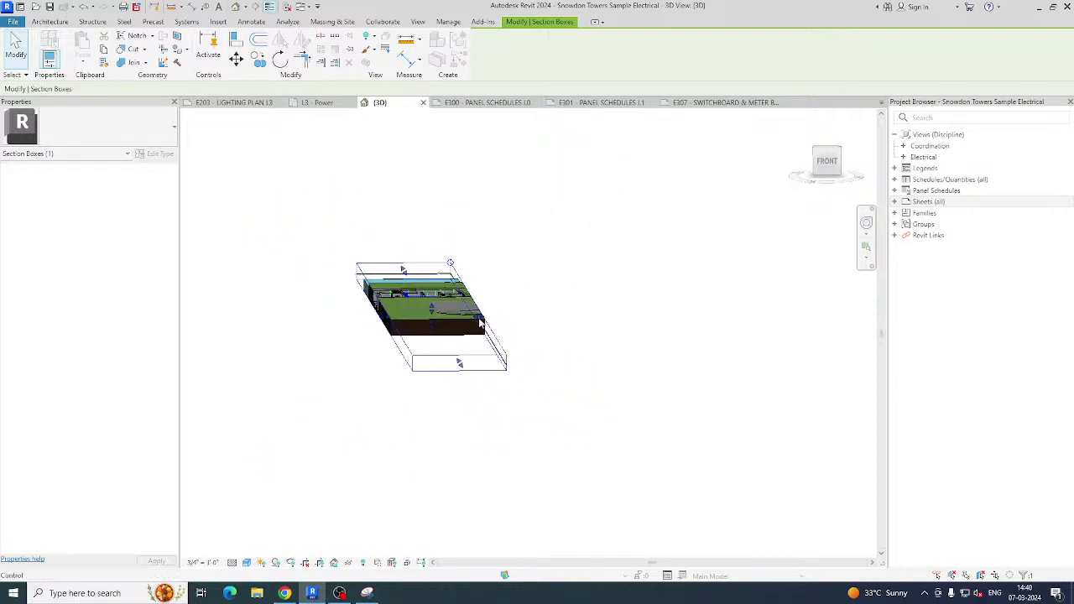
{"action": "left_click_drag", "start_coordinate": [480, 323], "coordinate": [827, 333]}
{"action": "left_click_drag", "start_coordinate": [763, 343], "coordinate": [759, 344]}
{"action": "middle_click_drag", "start_coordinate": [759, 344], "coordinate": [576, 335], "text": "shift"}
{"action": "scroll", "coordinate": [584, 313], "scroll_direction": "up", "scroll_amount": 3}
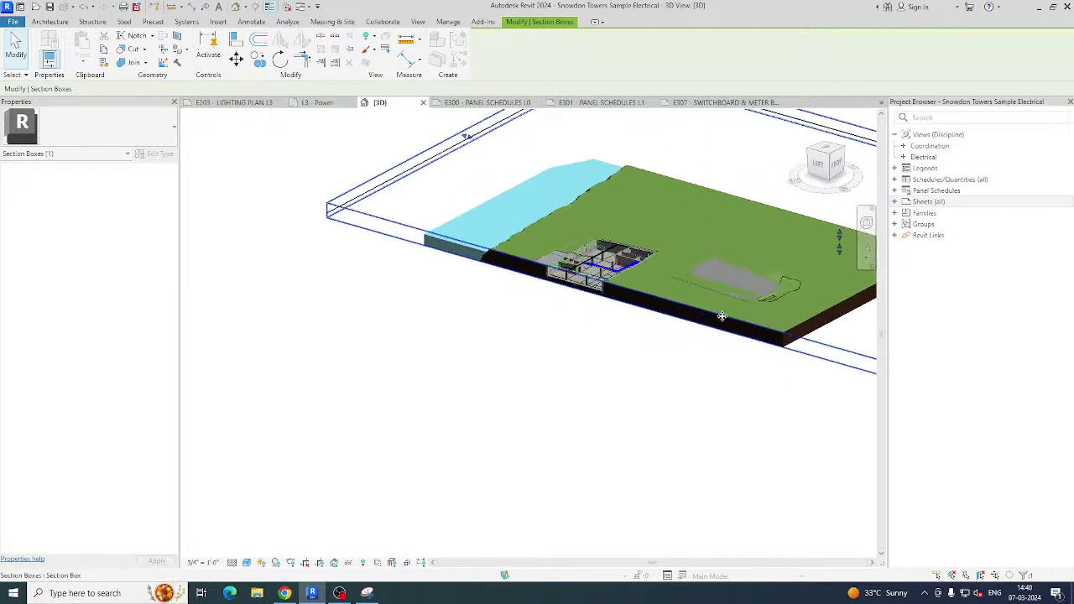
Extend the section box's left face outward so that the whole site slab is included.
{"action": "left_click_drag", "start_coordinate": [522, 420], "coordinate": [353, 506]}
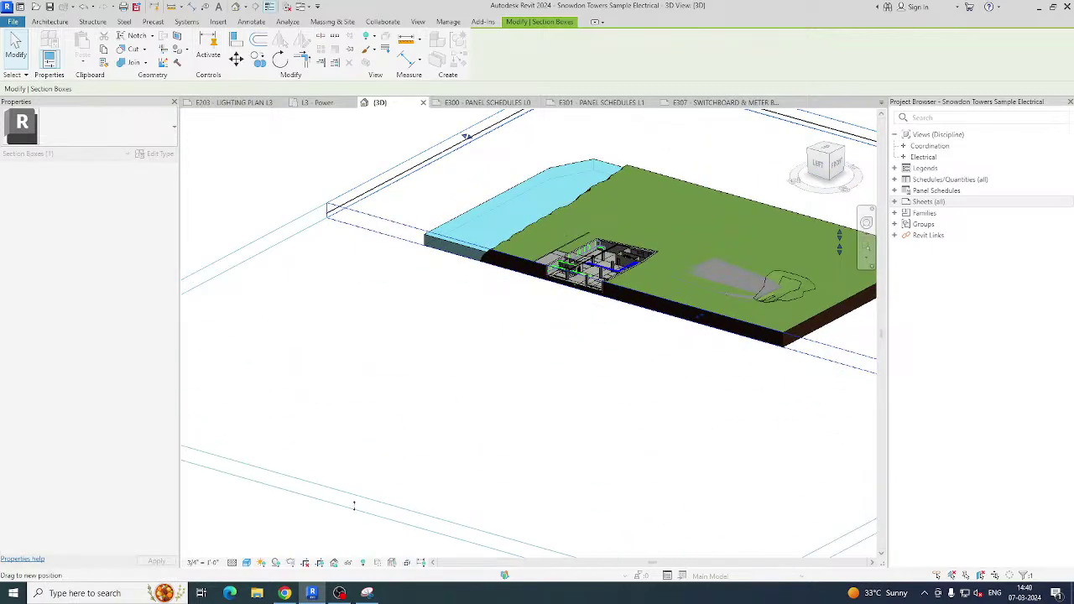
{"action": "left_click_drag", "start_coordinate": [419, 394], "coordinate": [419, 394]}
{"action": "scroll", "coordinate": [420, 395], "scroll_direction": "down", "scroll_amount": 4}
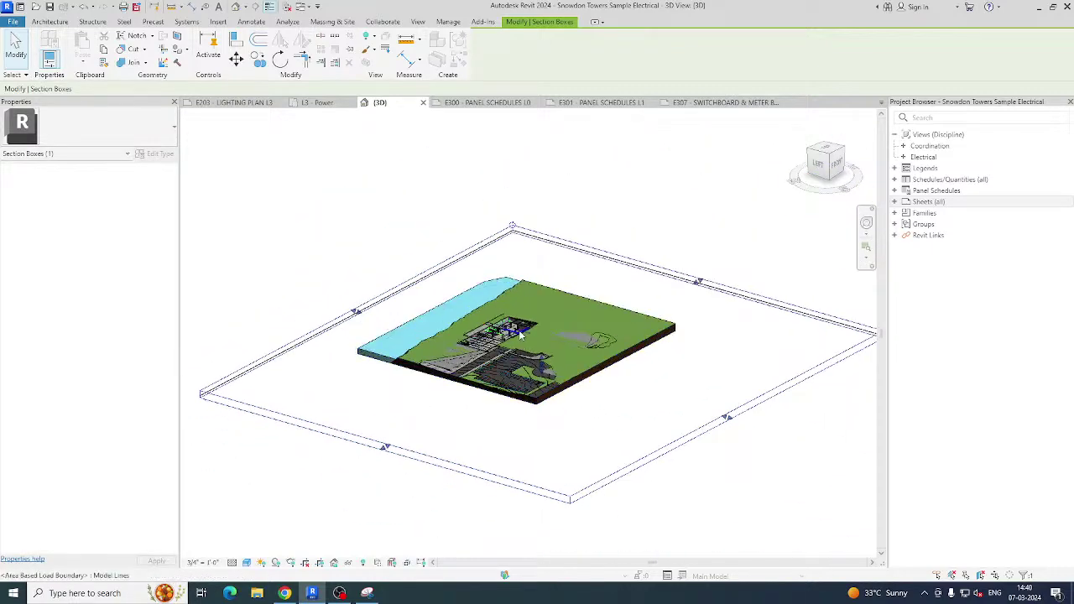
{"action": "scroll", "coordinate": [472, 350], "scroll_direction": "up", "scroll_amount": 2}
{"action": "scroll", "coordinate": [473, 350], "scroll_direction": "down", "scroll_amount": 2}
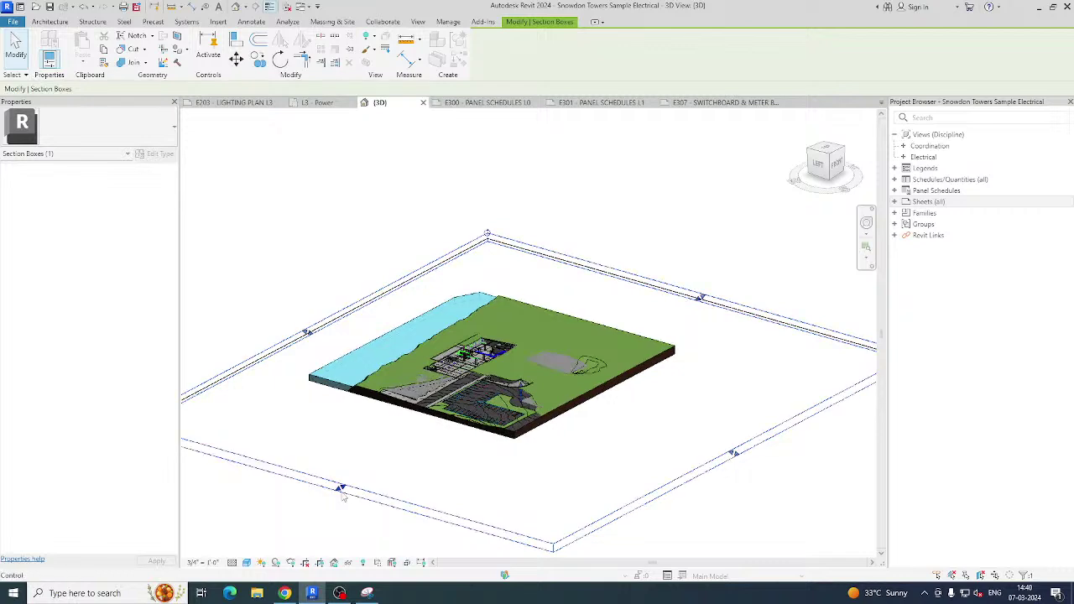
Pull the section box's left face back in slightly toward the terrain and deselect the box.
{"action": "left_click_drag", "start_coordinate": [340, 487], "coordinate": [391, 443]}
{"action": "left_click_drag", "start_coordinate": [257, 419], "coordinate": [257, 419]}
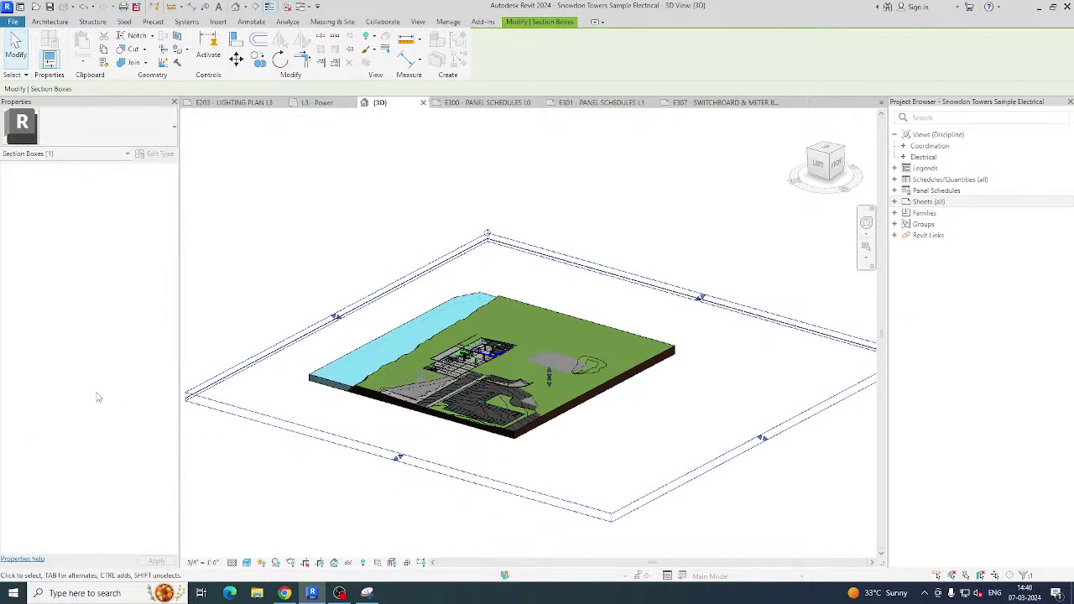
{"action": "left_click", "coordinate": [286, 275]}
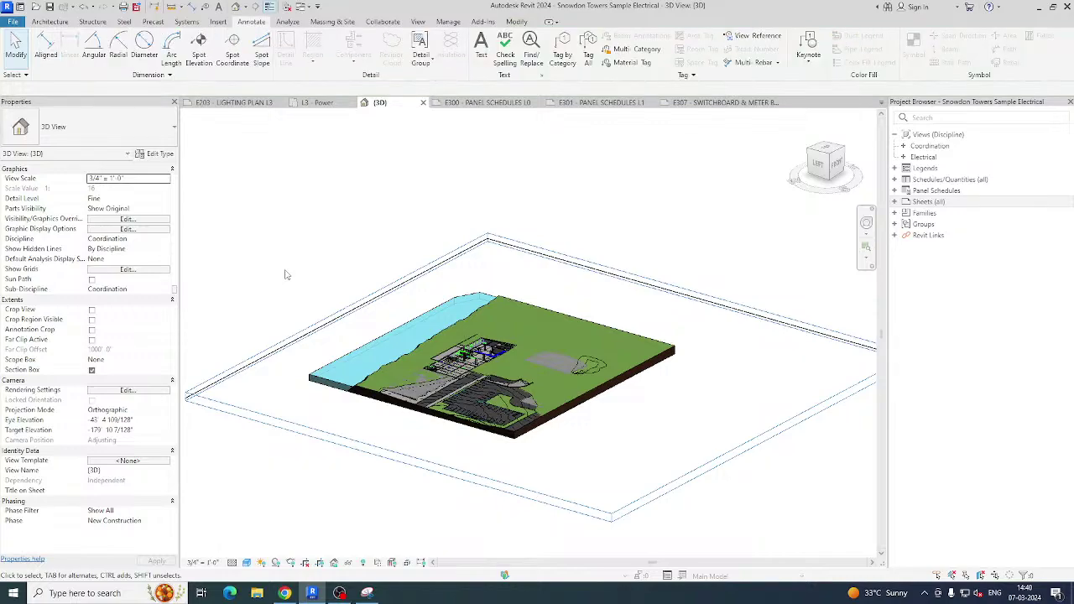
{"action": "scroll", "coordinate": [423, 307], "scroll_direction": "up", "scroll_amount": 8}
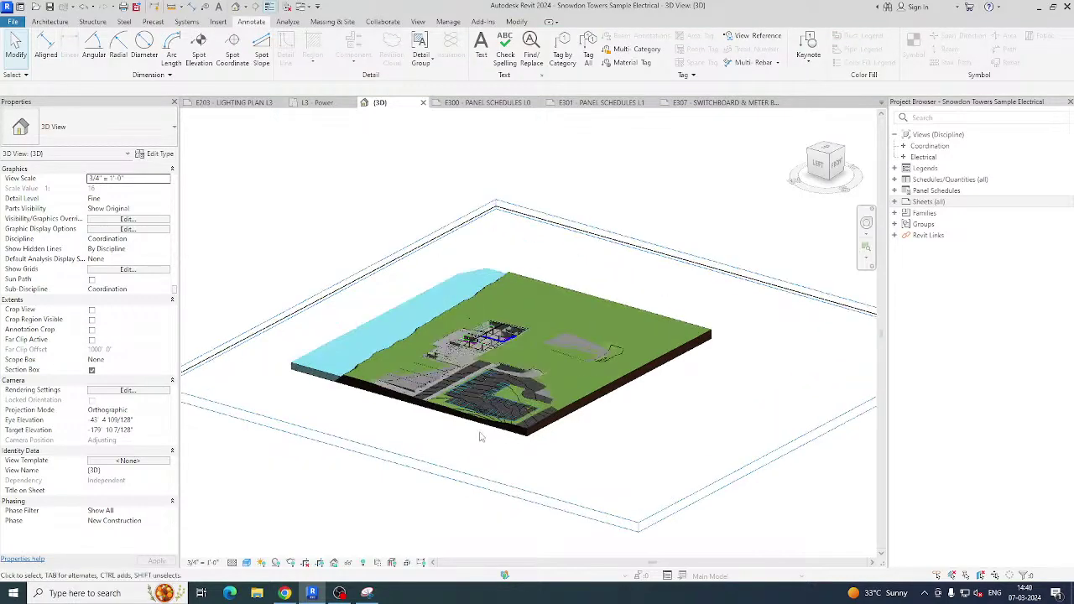